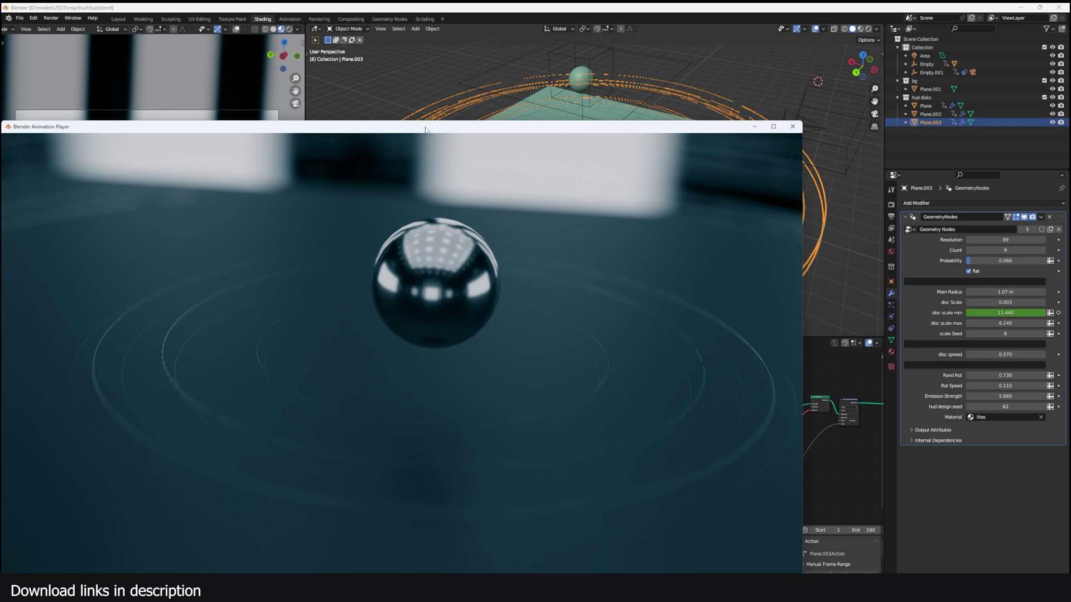
View the rendered HUD animation and close its player window
left_click_drag(425, 129, 623, 73)
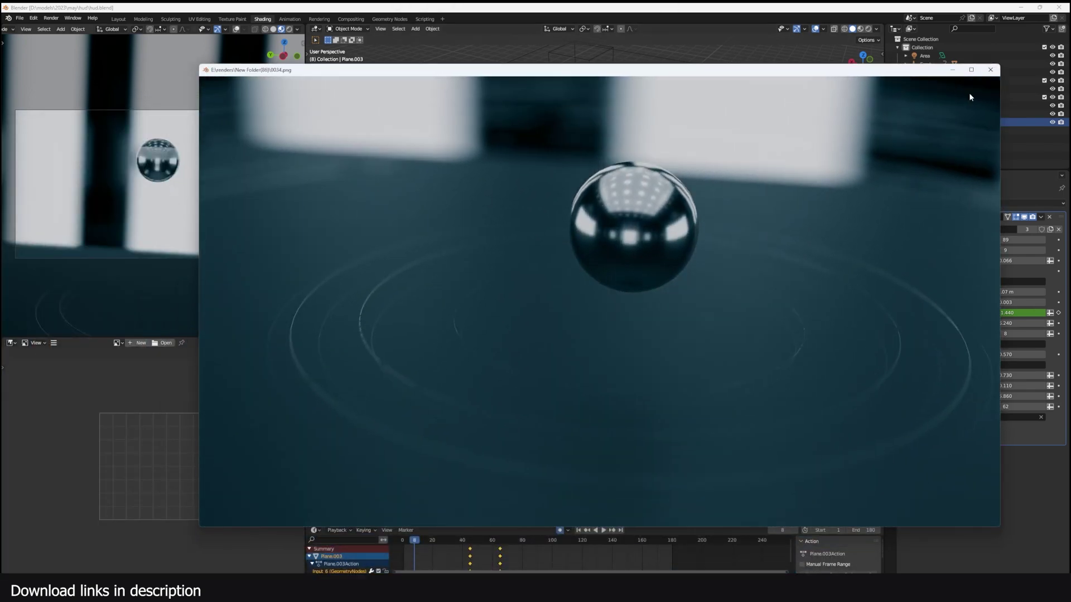
left_click(990, 71)
key("space")
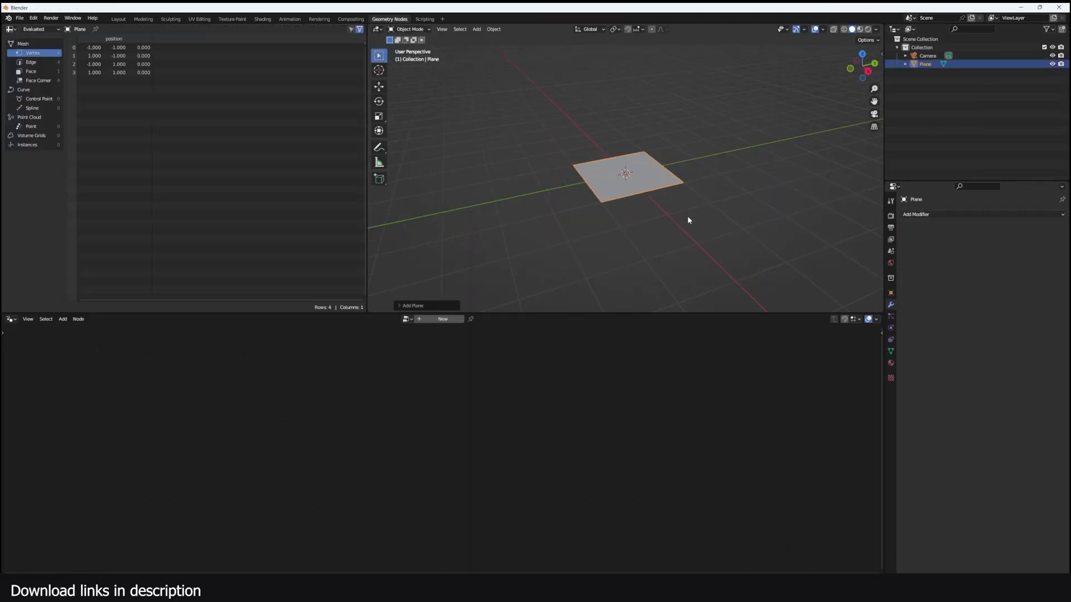
Give the plane a new geometry node tree and connect a Curve Circle node to the Group Output
scroll(687, 217, "up", 4)
middle_click_drag(687, 217, 641, 162)
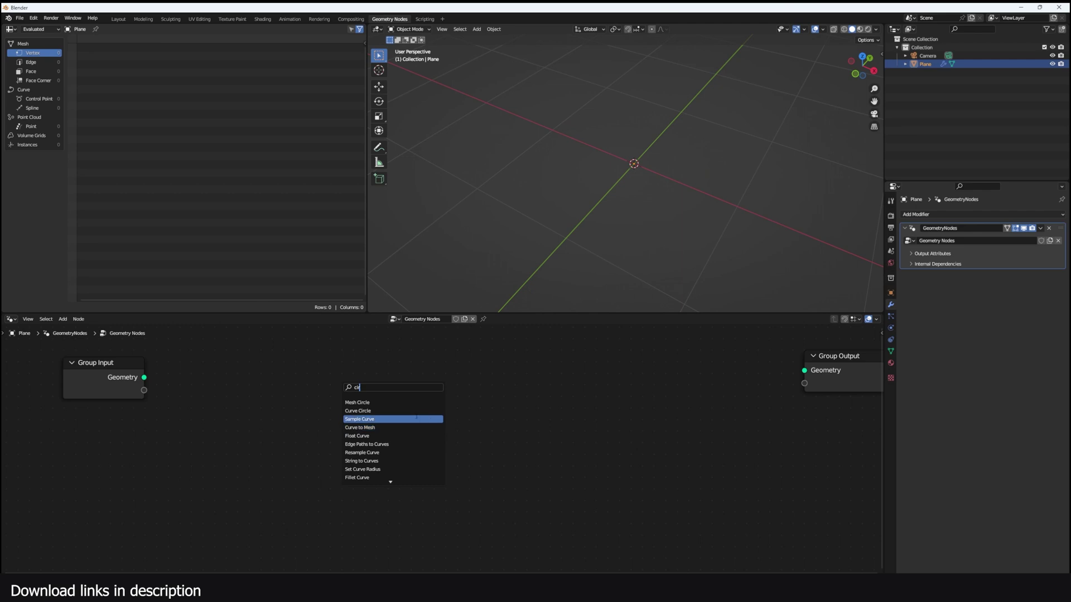
left_click(358, 411)
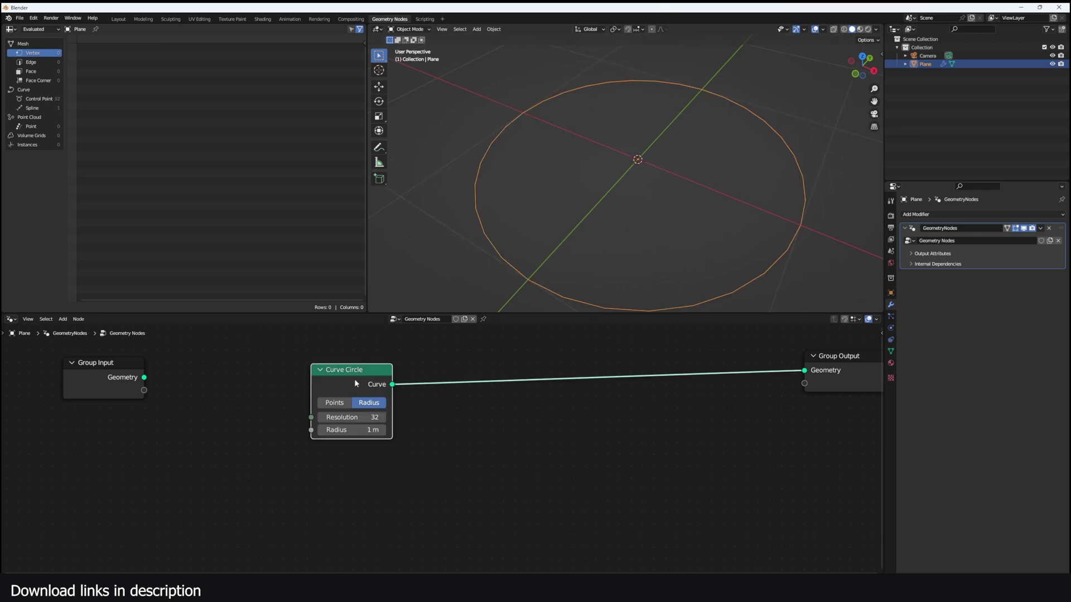
left_click_drag(355, 382, 283, 371)
Add a Curve Line node to the node tree and place it below the Curve Circle node
key("shift+a")
left_click(394, 371)
type("line")
key("Return")
left_click(224, 468)
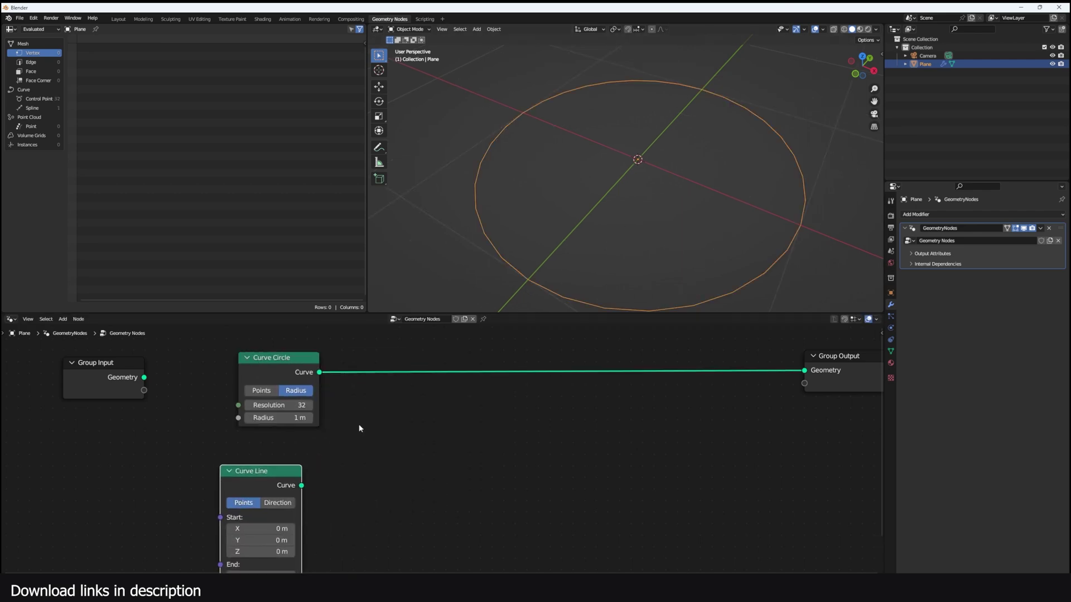
Insert a Curve to Mesh node between Curve Circle and Group Output, and connect Curve Line to its Profile Curve input
key("shift+a")
type("mesh c")
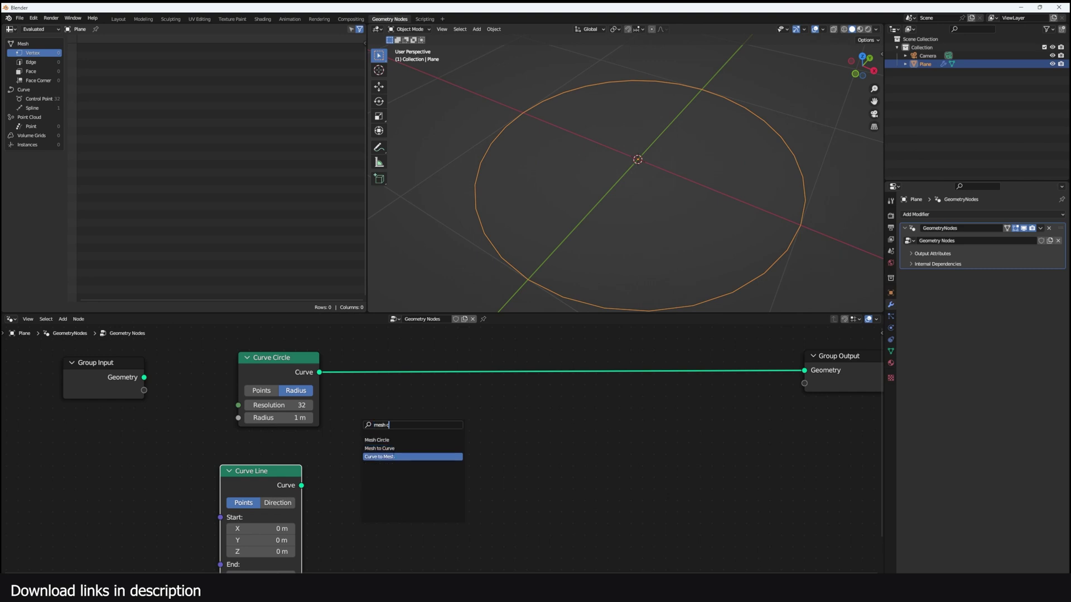
left_click(388, 456)
left_click_drag(290, 474, 318, 461)
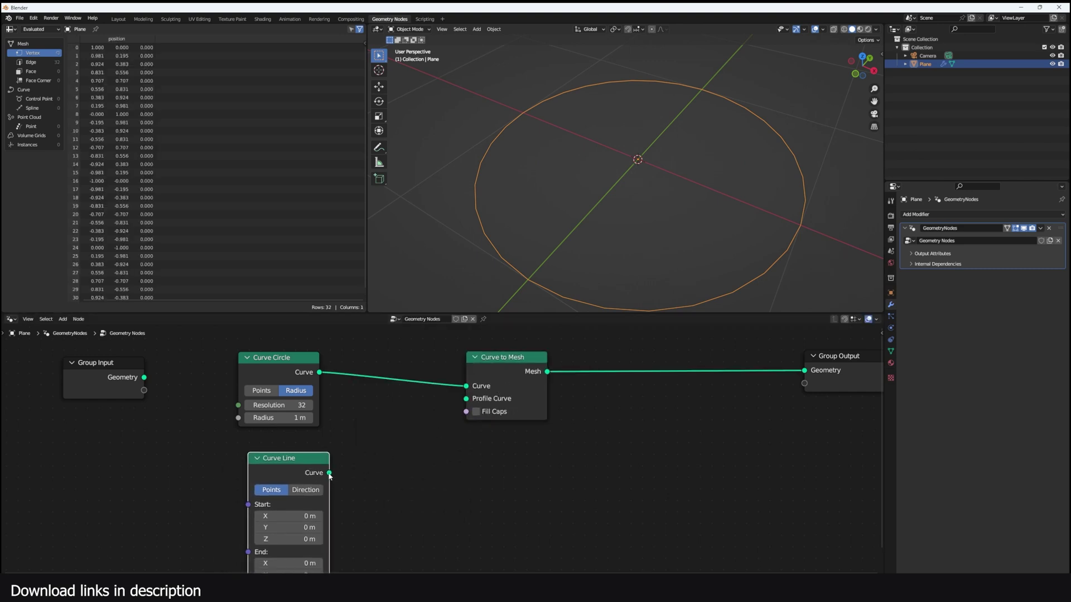
left_click_drag(461, 413, 467, 398)
scroll(614, 237, "down", 3)
middle_click_drag(614, 237, 574, 251)
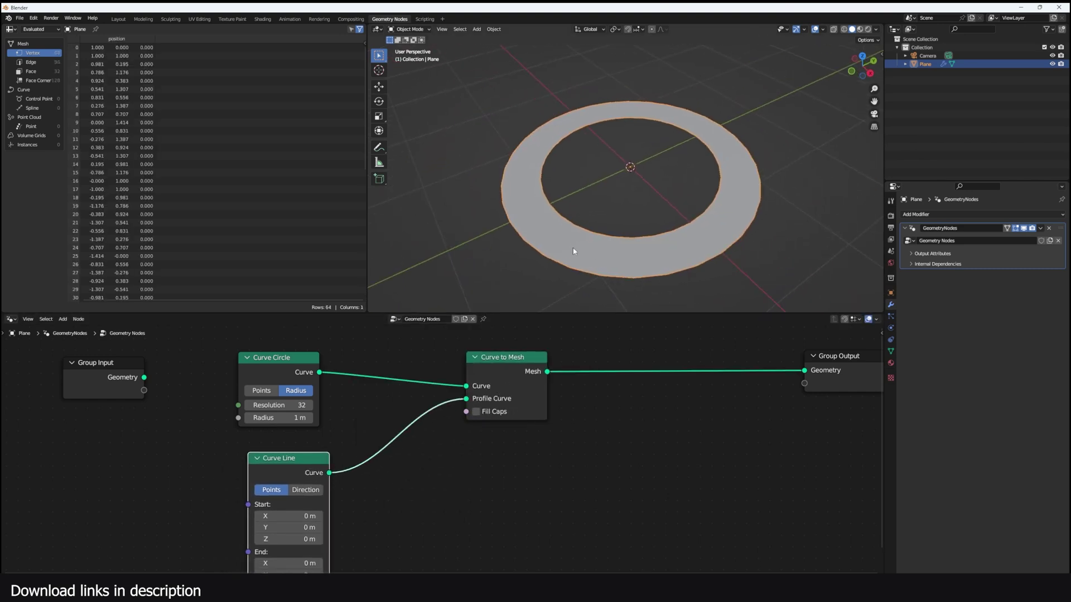
Try an End Z of 1.15 m on the Curve Line node and undo the change
middle_click_drag(434, 486, 558, 353)
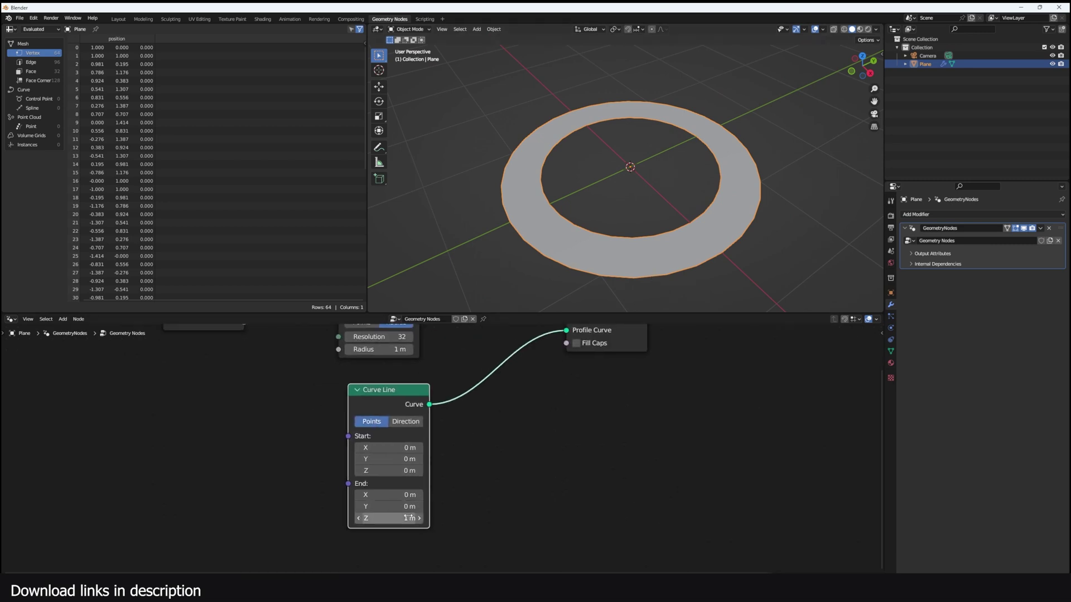
left_click_drag(408, 517, 424, 518)
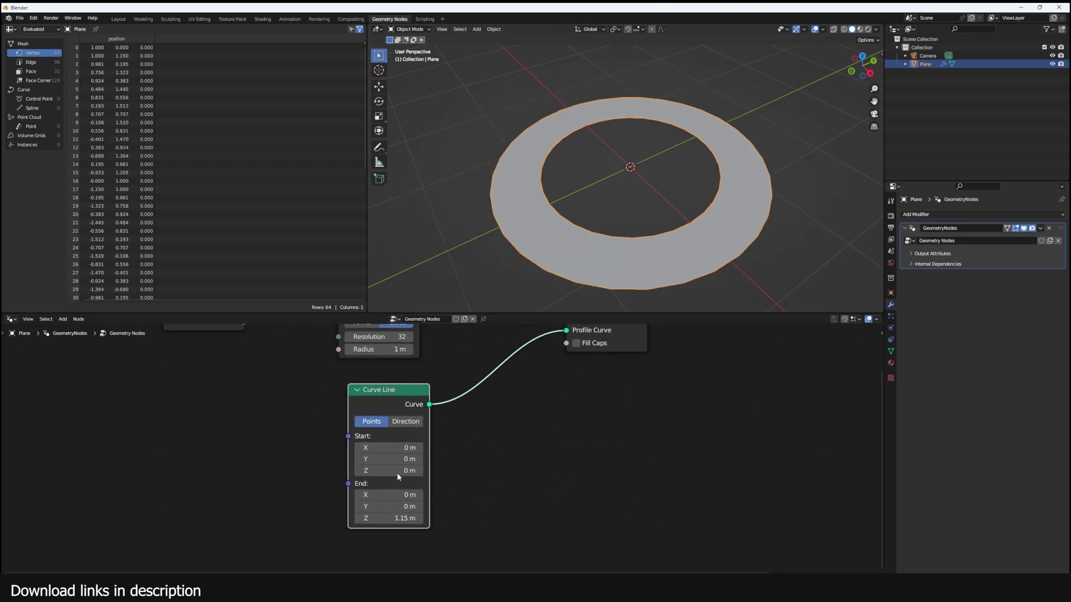
key("ctrl+z")
Insert a Transform Geometry node between Curve Line and the Profile Curve input, and try an X rotation of 45.4°
scroll(656, 430, "up", 2)
scroll(642, 279, "up", 1)
key("shift+a")
left_click(457, 417)
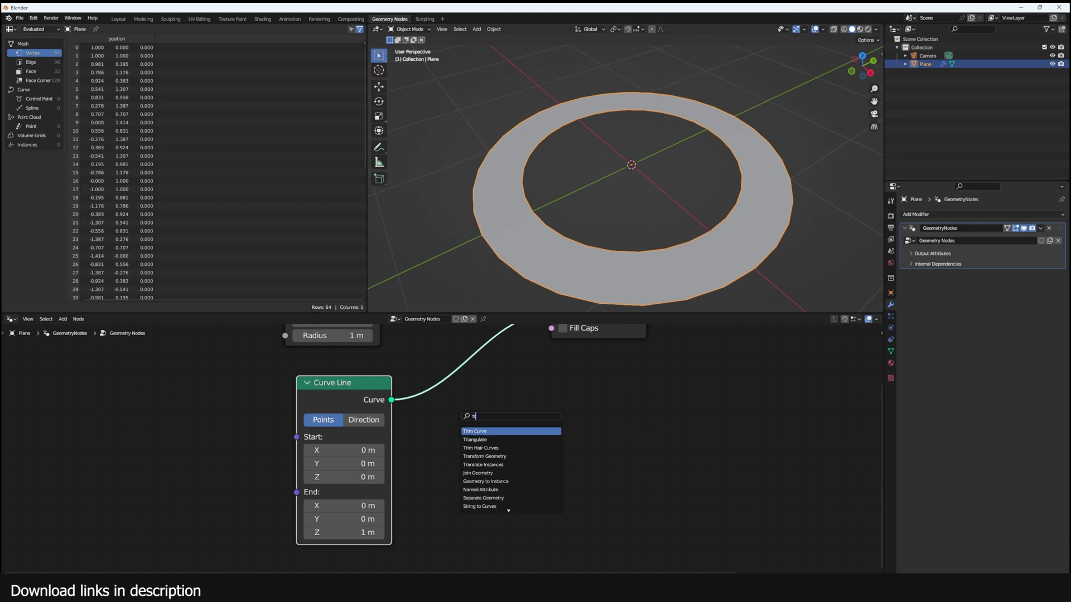
left_click_drag(489, 442, 512, 442)
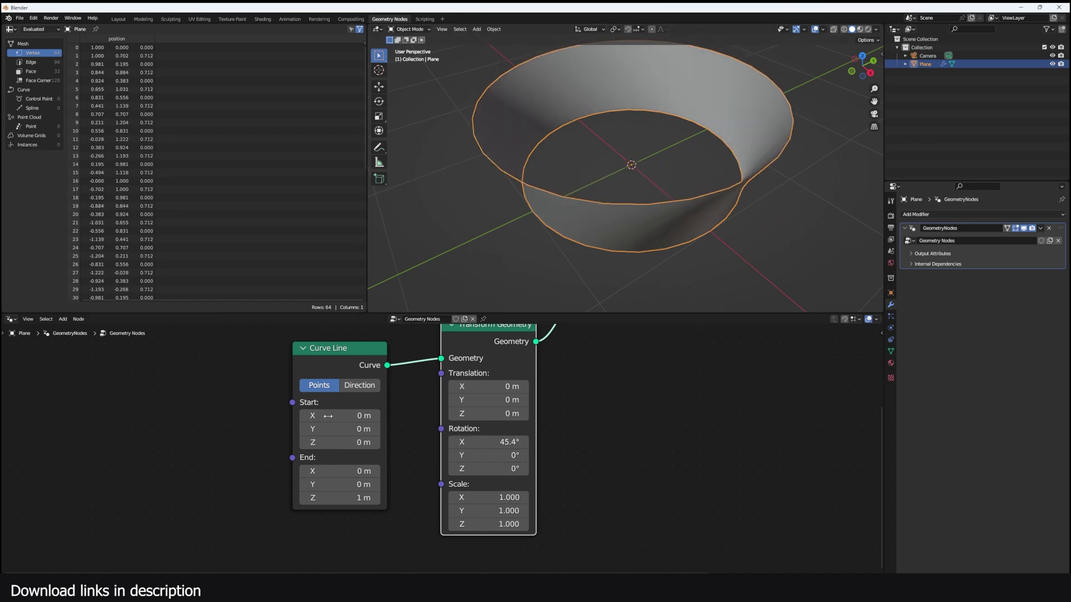
Set the Curve Line's Start X to -0.5 m, End X to 0.5 m and End Z to 0 m
key("Return")
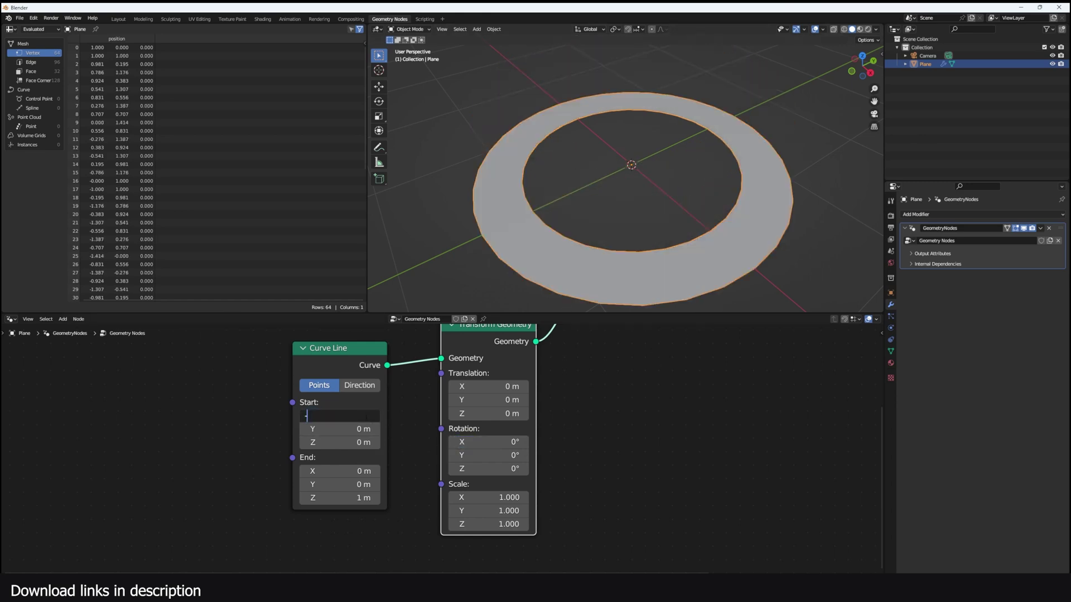
left_click(366, 417)
type("-.5")
key("Return")
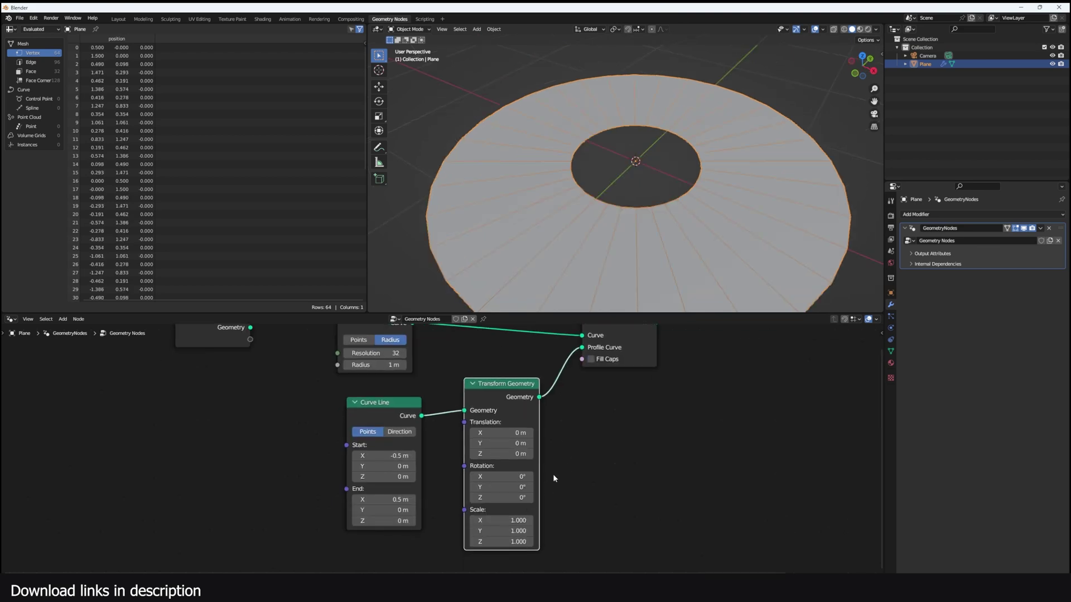
Try tilting the line profile with the Transform Geometry node's Z rotation
mouse_move(502, 541)
left_mouse_down()
mouse_move(566, 541)
mouse_move(469, 541)
mouse_move(519, 541)
mouse_move(469, 541)
mouse_move(519, 541)
mouse_move(503, 541)
left_mouse_up()
left_click_drag(520, 497, 464, 496)
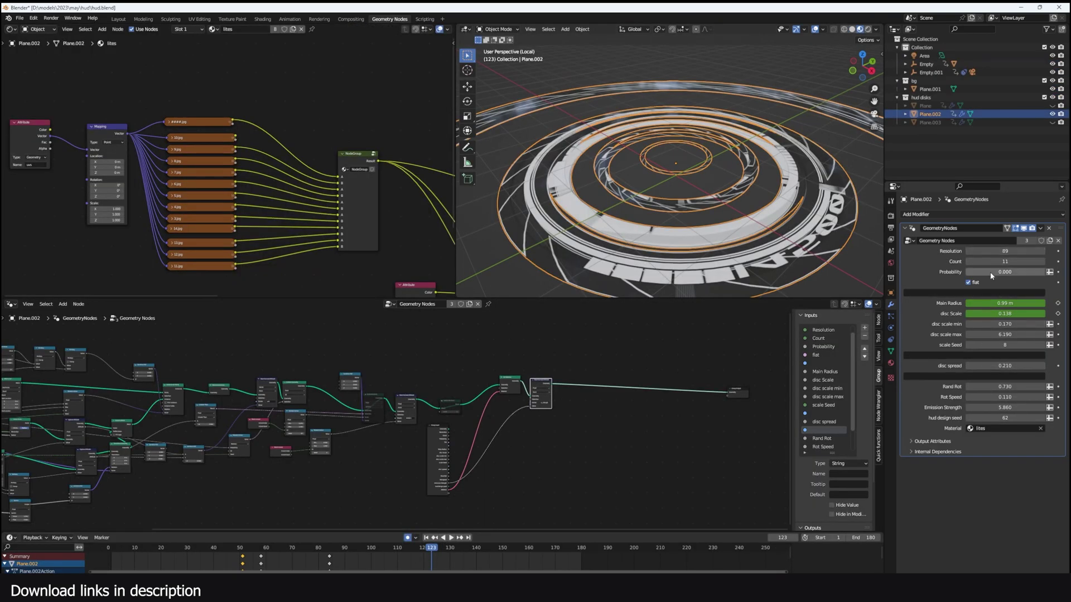
Toggle the flat option on the finished HUD disc object in hud.blend and examine its rings
left_click(976, 282)
left_click(730, 200)
middle_click_drag(729, 199, 671, 194)
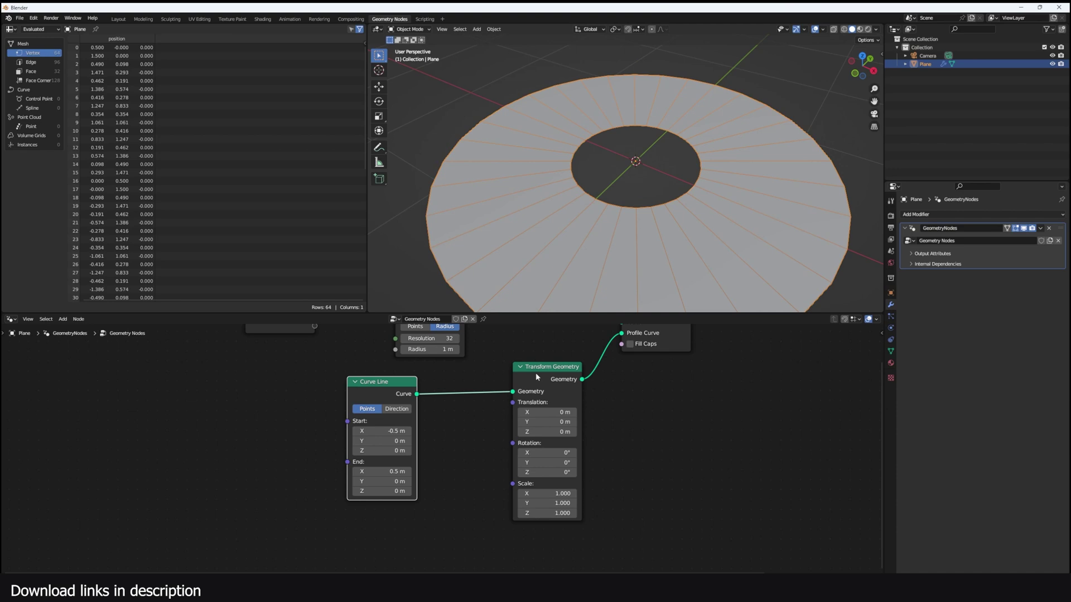
Add a Combine XYZ node, connect it to the Transform Geometry Rotation input, and set its Z to 1.57
left_click_drag(417, 393, 564, 390)
key("Return")
scroll(624, 421, "up", 2)
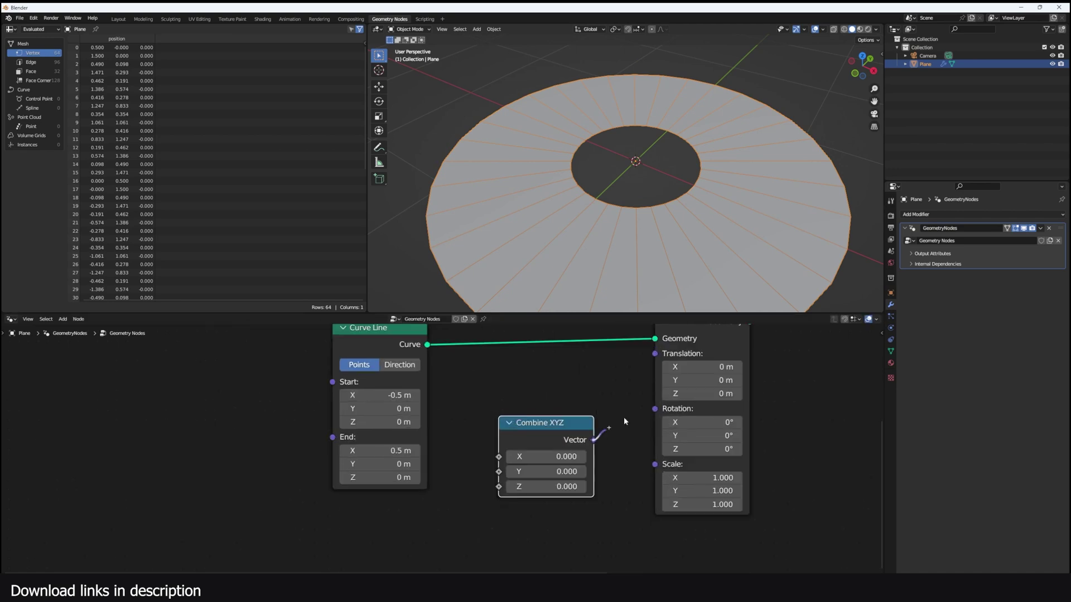
left_click_drag(657, 409, 654, 409)
left_click_drag(552, 486, 574, 486)
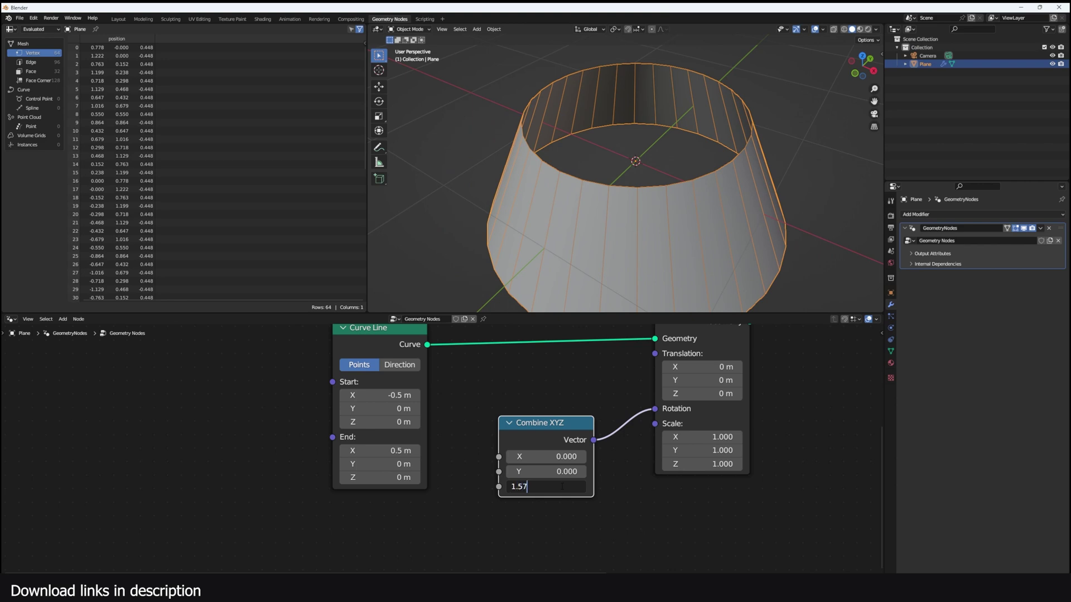
key("Return")
scroll(655, 396, "down", 2)
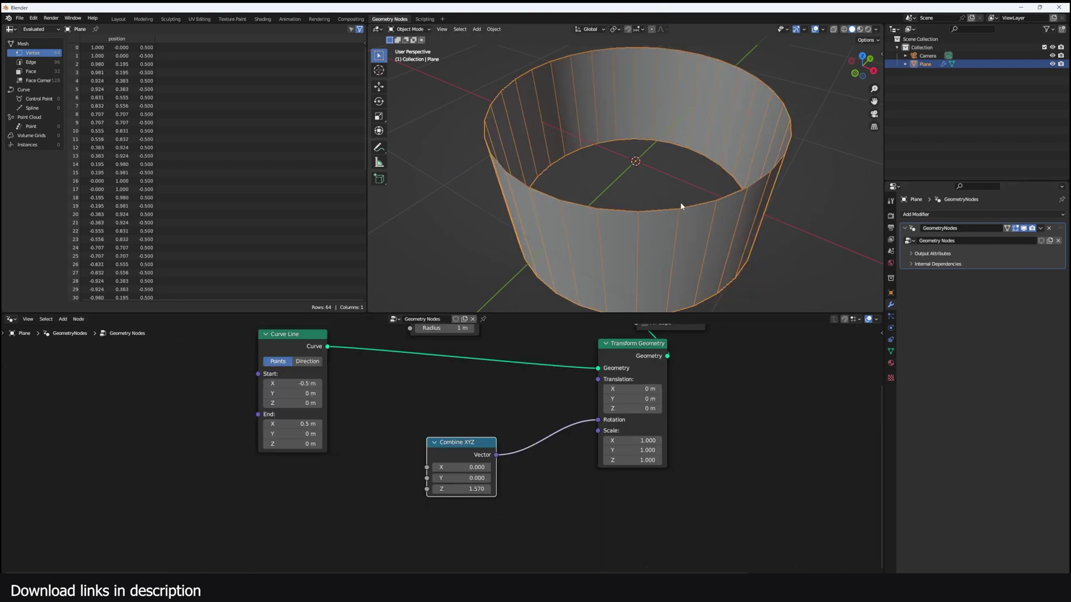
Add a Switch node between Combine XYZ and Transform Geometry and set its type to Vector
middle_click_drag(521, 424, 552, 391)
key("shift+a")
left_click(552, 392)
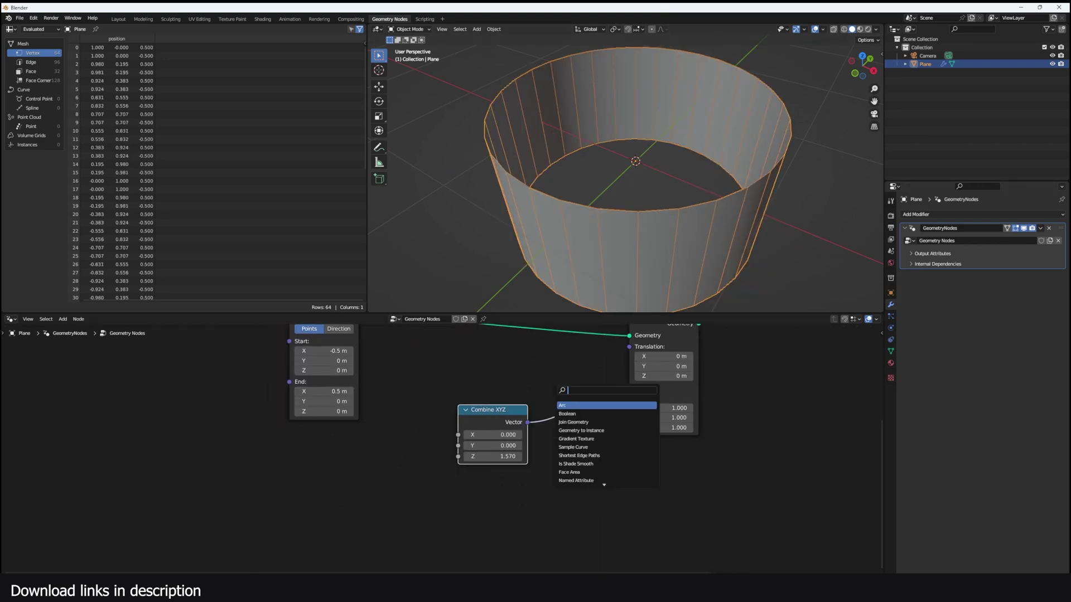
key("Return")
left_click(601, 412)
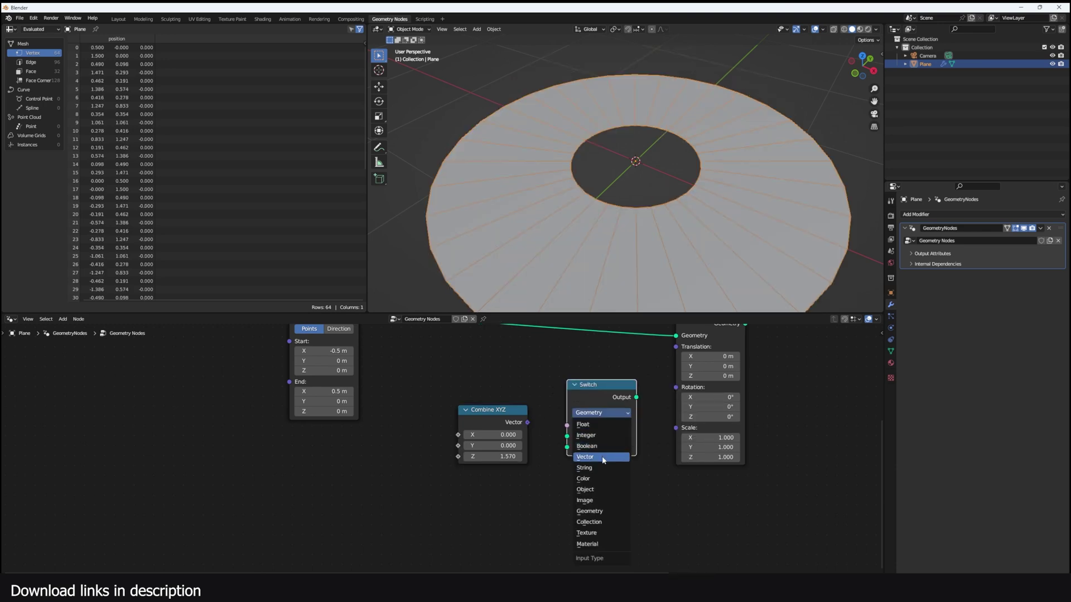
left_click(603, 457)
Connect Combine XYZ to the Switch's False input and its output to Rotation, and enable the Switch option
middle_click_drag(528, 430, 491, 417)
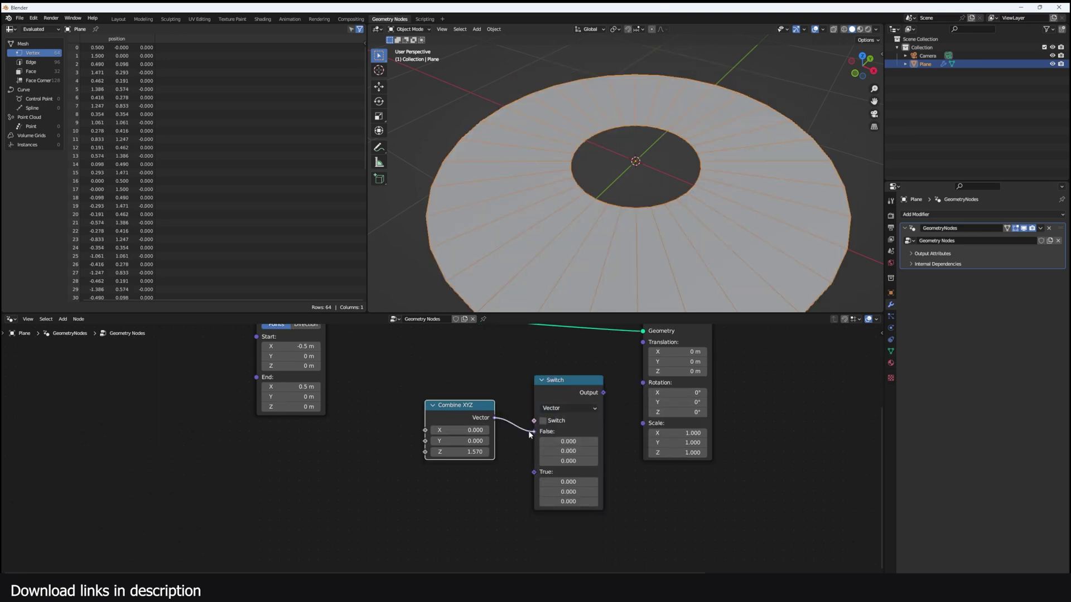
left_click_drag(530, 434, 533, 432)
left_click_drag(653, 378, 647, 383)
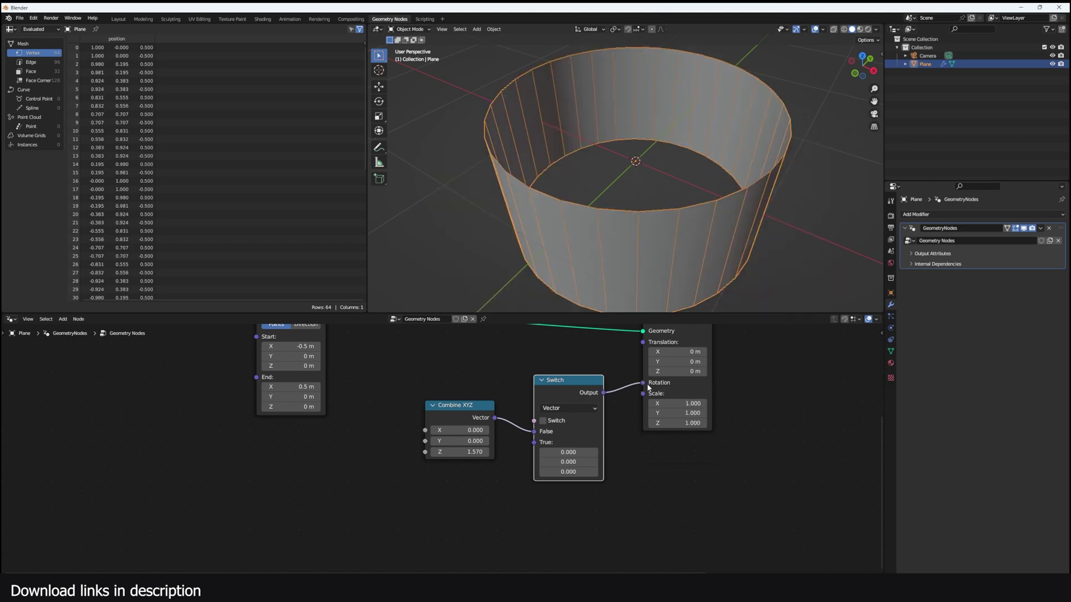
left_click(555, 427)
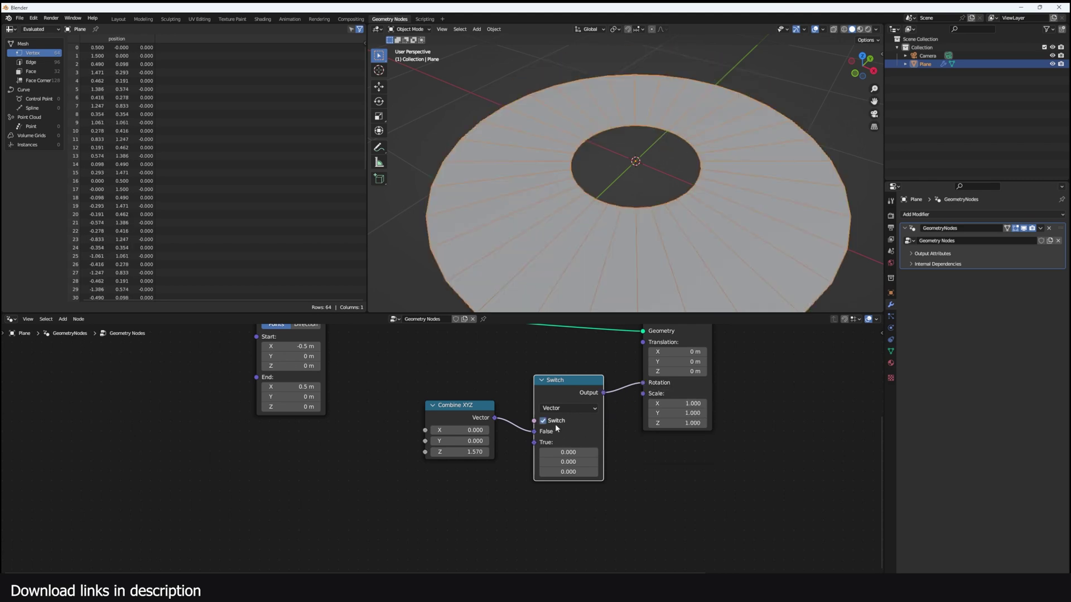
Set the Transform Geometry node's X, Y and Z scale to 0.340
scroll(701, 394, "down", 2)
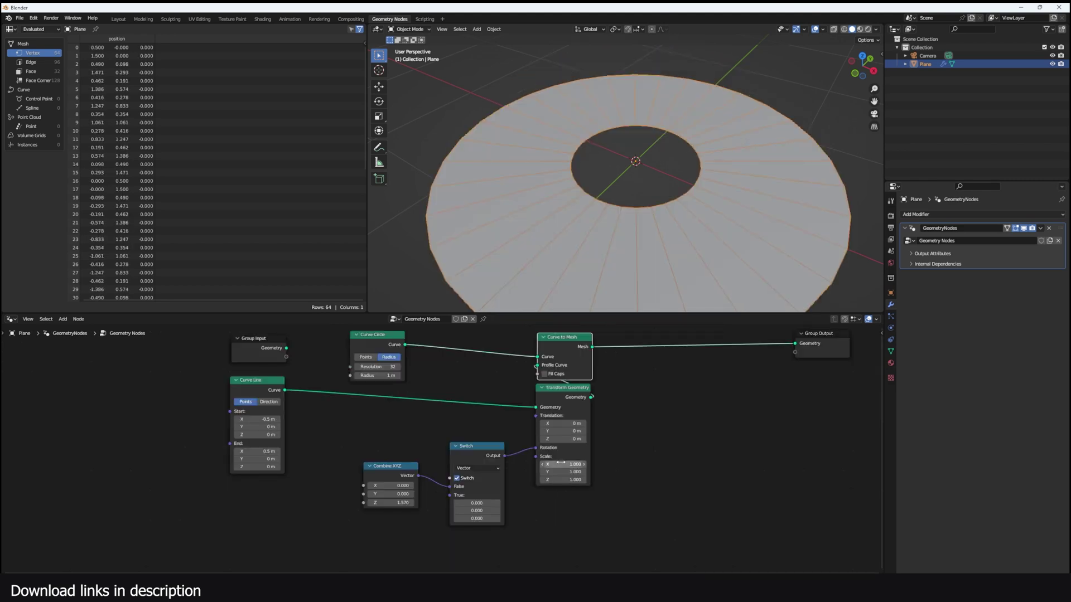
left_click_drag(570, 464, 544, 480)
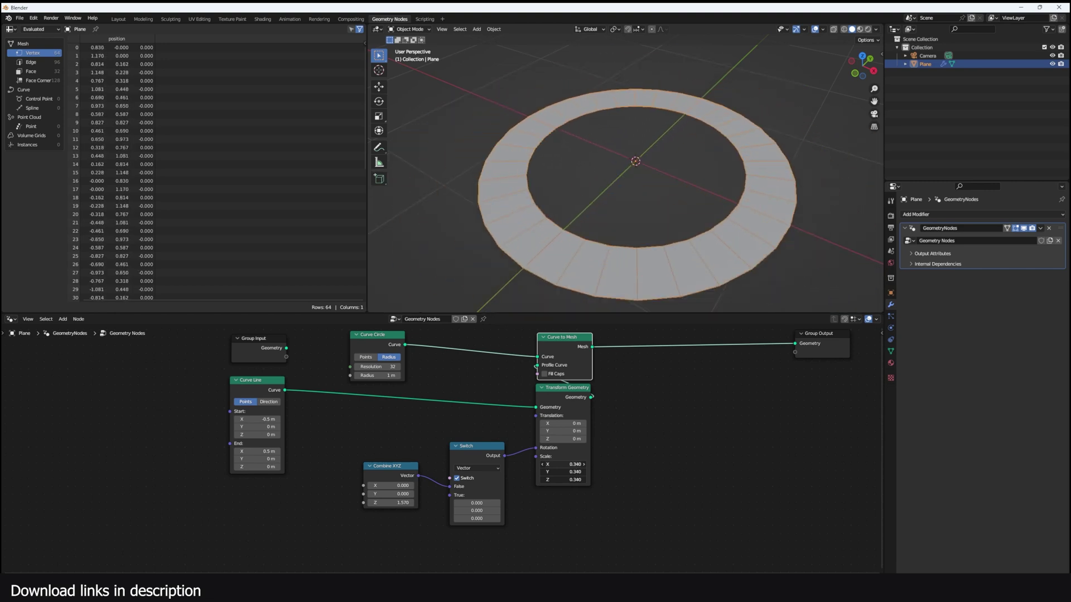
Insert an Instance on Points node before the Group Output and connect the Curve to Mesh output to its Instance input
middle_click_drag(678, 358, 627, 381)
middle_click_drag(556, 380, 560, 412)
mouse_move(632, 202)
middle_mouse_down()
mouse_move(628, 189)
mouse_move(629, 215)
middle_mouse_up()
middle_click_drag(618, 345, 583, 363)
key("shift+a")
key("s")
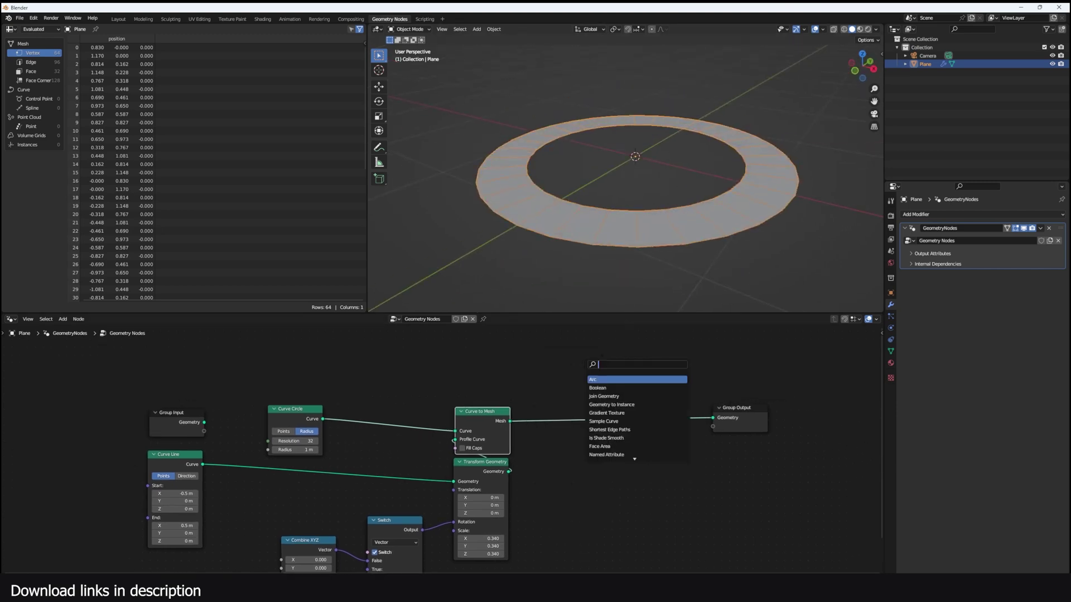
left_click(608, 387)
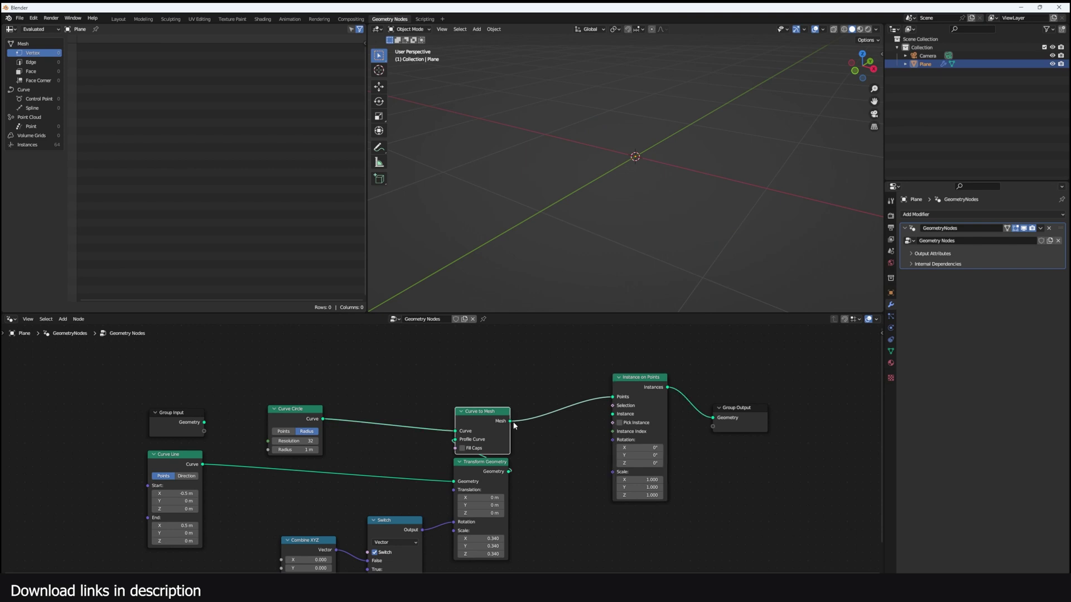
left_click_drag(614, 415, 612, 414)
Add a Mesh Line node and connect its Mesh output to the Points input of Instance on Points
key("shift+a")
left_click(409, 373)
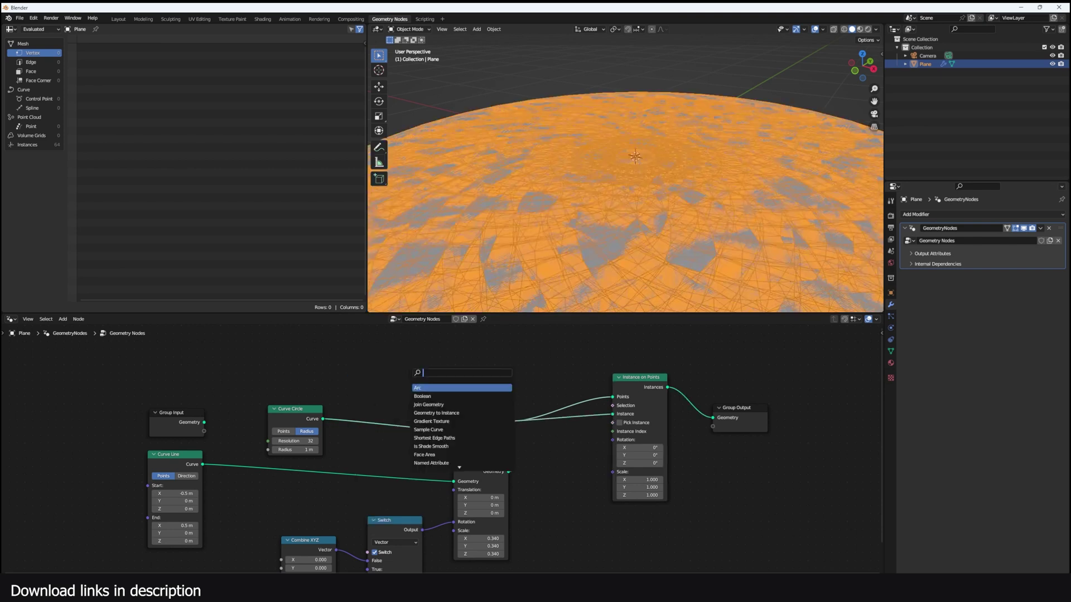
type("mesh line")
left_click(419, 387)
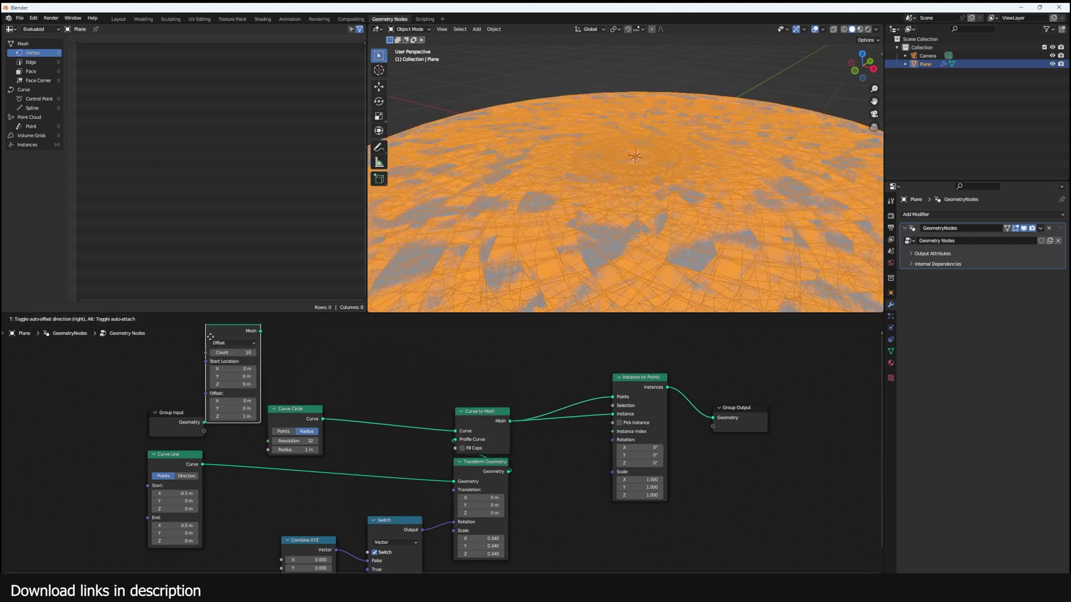
left_click(91, 343)
left_click_drag(134, 338, 613, 397)
scroll(641, 243, "down", 3)
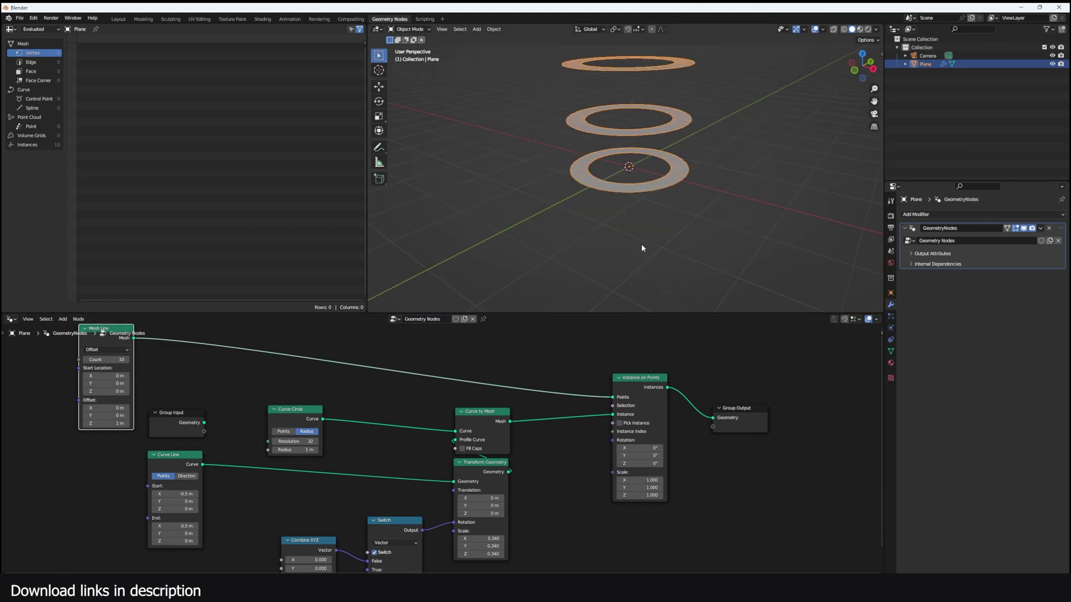
scroll(629, 237, "down", 5)
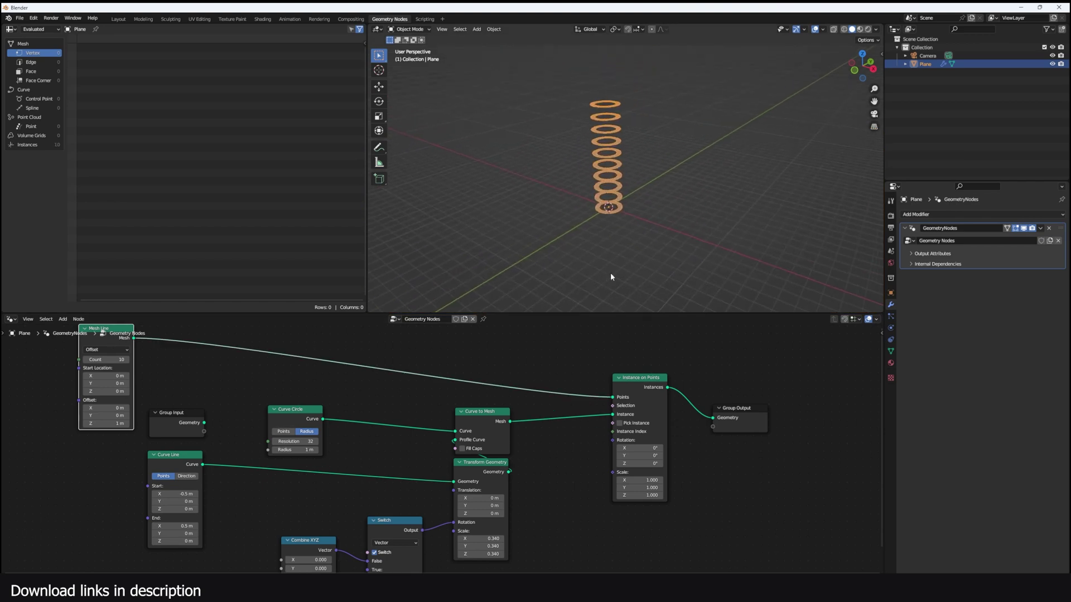
Change the Mesh Line node's mode from Offset to End Points
scroll(611, 273, "up", 8)
scroll(368, 425, "up", 2)
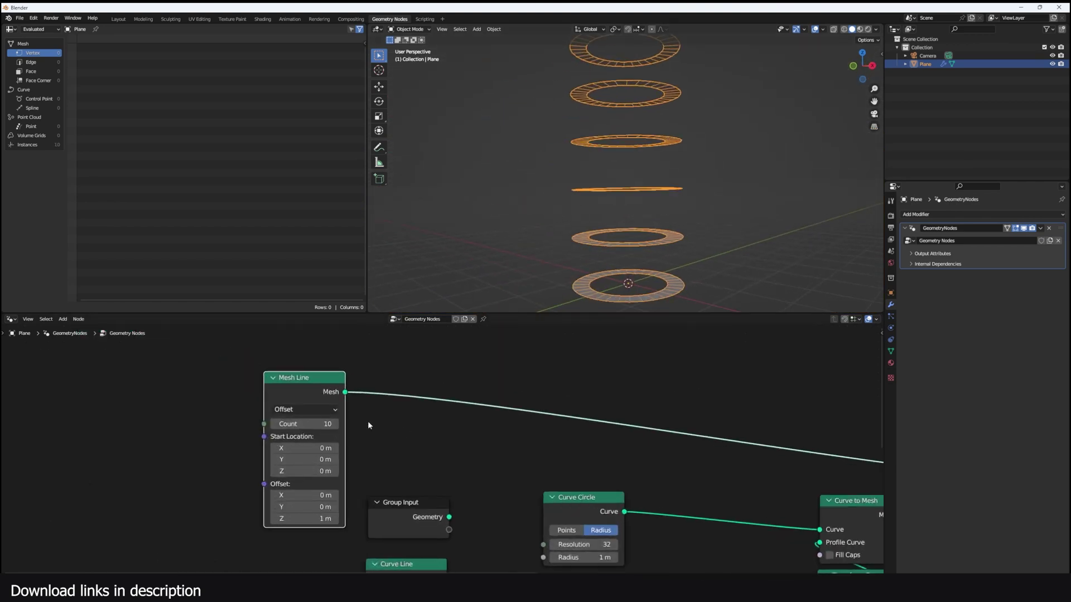
left_click(292, 409)
left_click(297, 436)
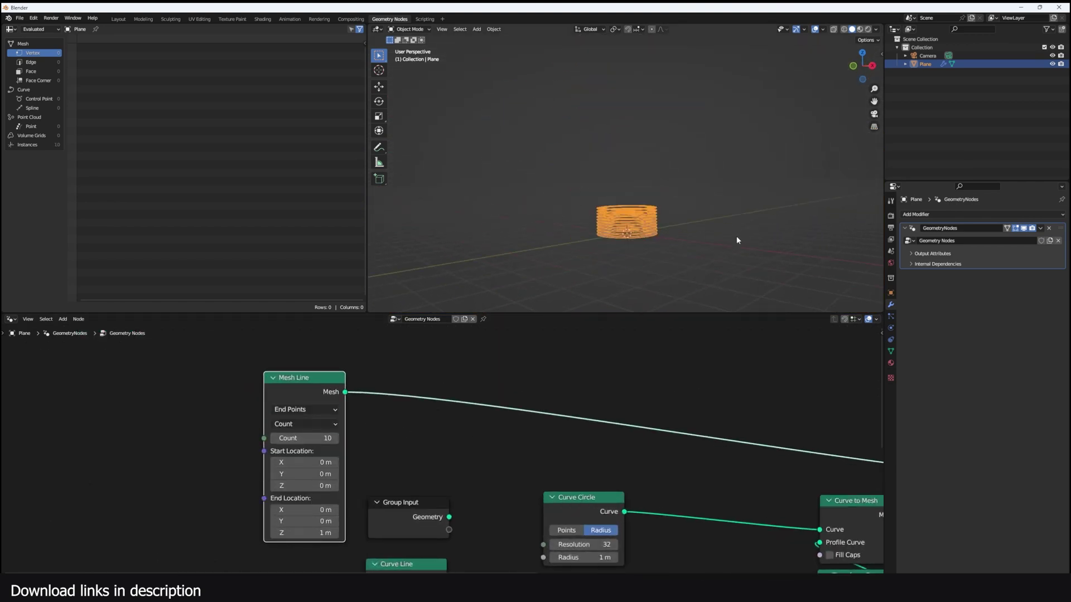
scroll(736, 237, "up", 5)
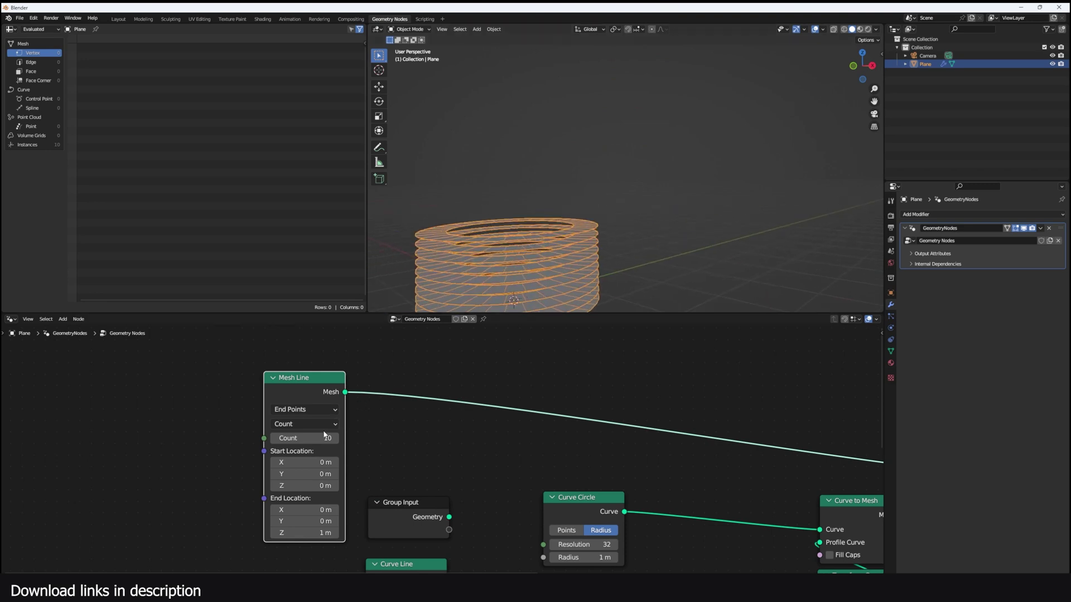
Set the Mesh Line node's Count to 40 and its End Location Z to 3.1 m
left_click_drag(324, 435, 346, 435)
middle_click_drag(357, 496, 397, 463)
mouse_move(346, 500)
left_mouse_down()
mouse_move(384, 499)
mouse_move(348, 500)
mouse_move(358, 500)
left_mouse_up()
scroll(613, 464, "down", 5)
middle_click_drag(706, 472, 431, 416)
left_click(567, 291)
middle_click_drag(566, 291, 539, 306)
scroll(628, 490, "up", 2)
Add a float Random Value node and connect its Value output to the Scale input of Instance on Points
middle_click_drag(592, 507, 536, 467)
scroll(628, 489, "up", 1)
key("shift+a")
left_click(588, 426)
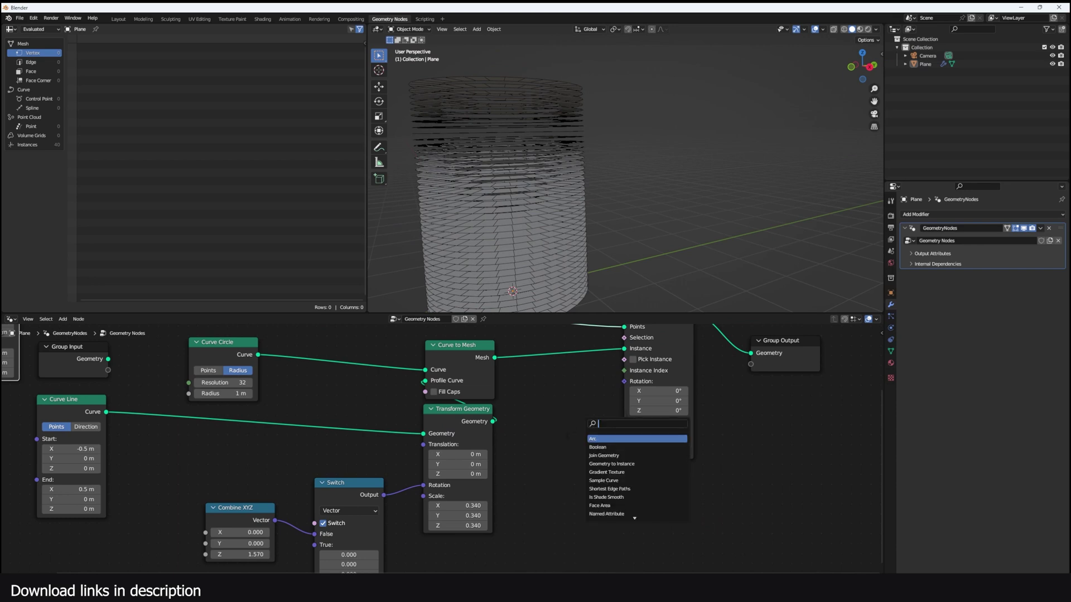
left_click(565, 439)
key("shift+a")
left_click(558, 426)
type("random")
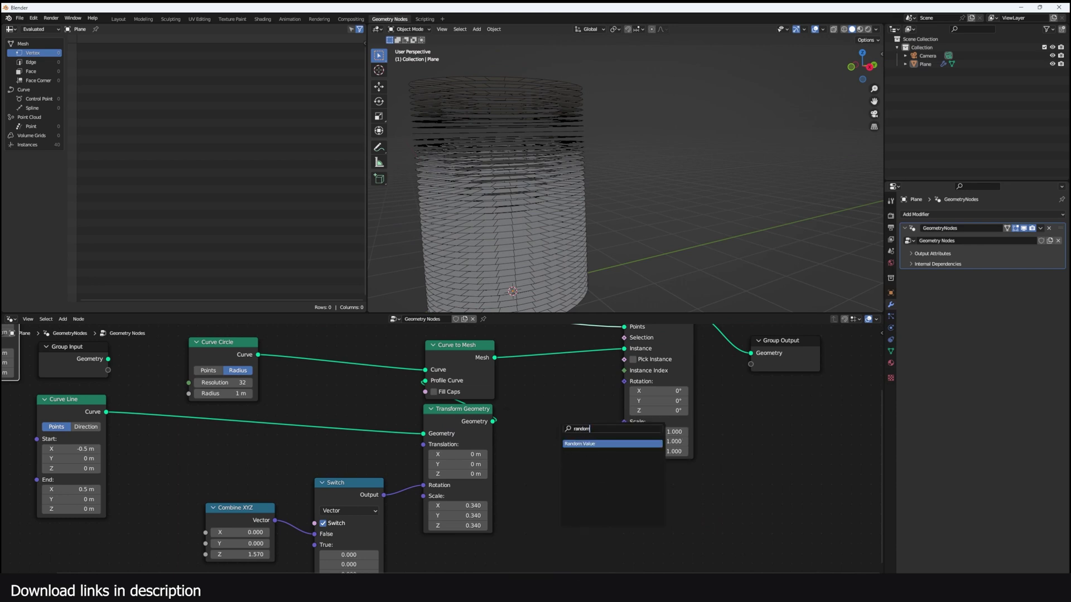
key("Return")
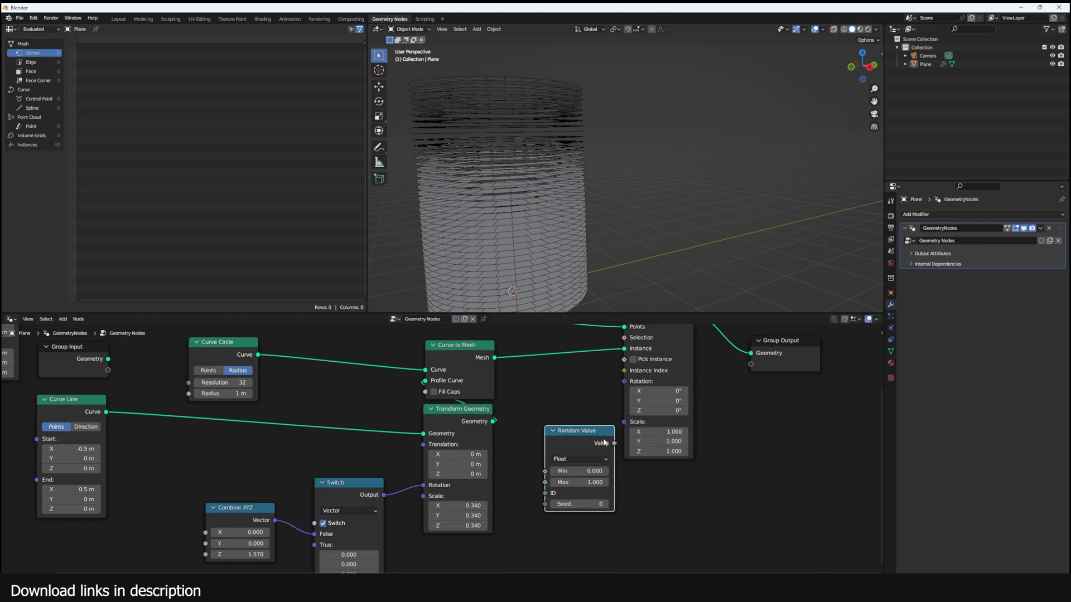
left_click_drag(614, 443, 624, 421)
Select the ring object and examine its randomly scaled rings from a higher angle
middle_click_drag(594, 304, 712, 223)
key("q")
left_click(620, 223)
scroll(611, 234, "down", 3)
scroll(629, 248, "up", 3)
left_click(629, 248)
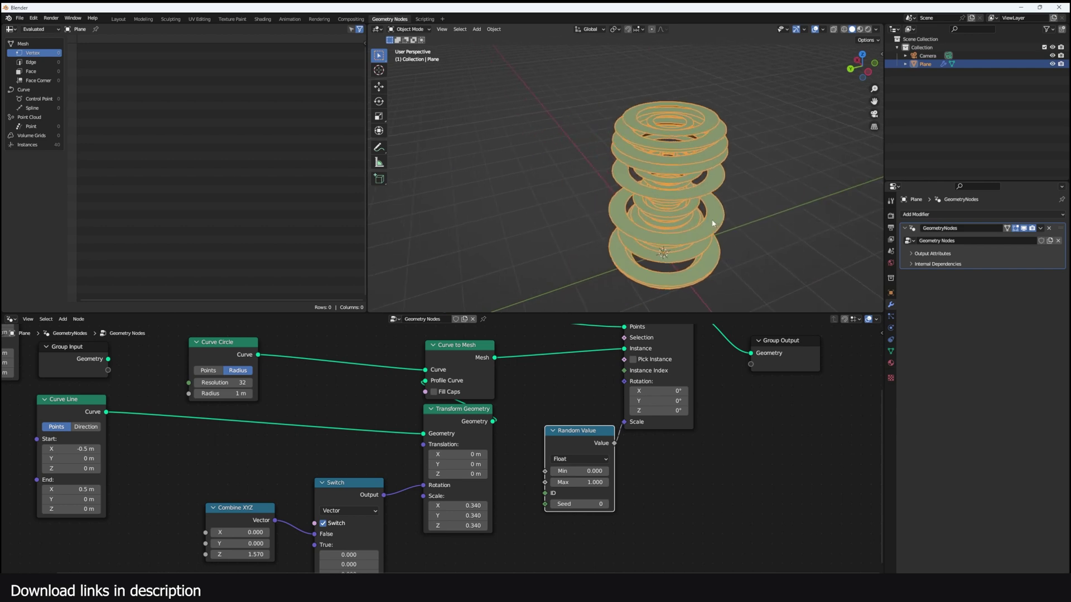
scroll(706, 255, "up", 2)
Move the Group Output node farther away and insert a Realize Instances node between Instance on Points and Group Output
scroll(734, 367, "down", 6)
middle_click_drag(725, 367, 520, 406)
scroll(513, 408, "up", 5)
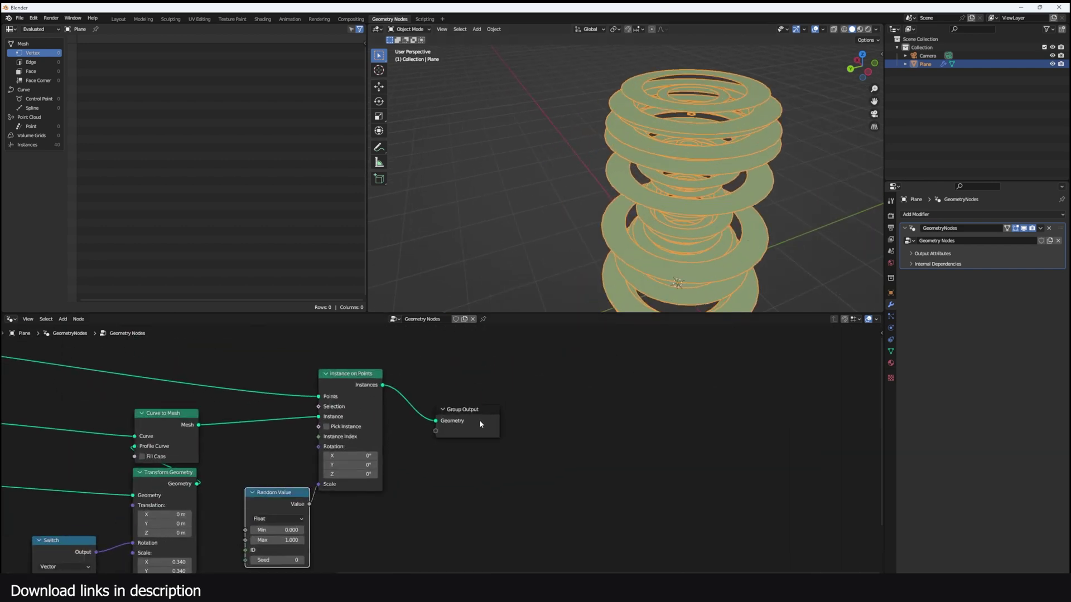
left_click_drag(481, 420, 769, 403)
scroll(583, 416, "up", 3)
key("shift+a")
type("r")
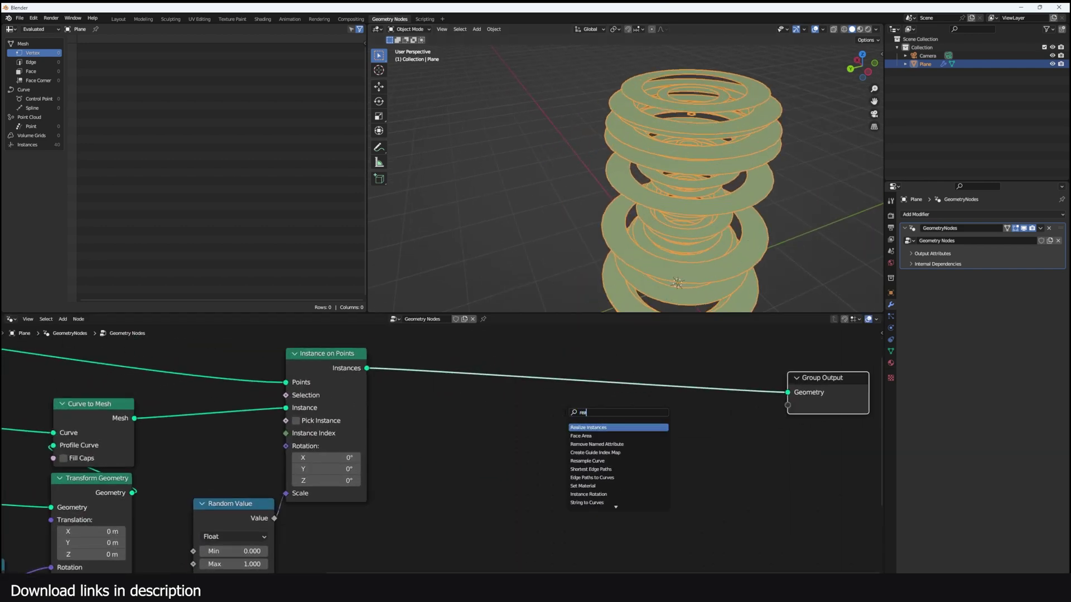
type("ea")
key("Return")
left_click(587, 392)
Insert a Delete Geometry node between Realize Instances and Group Output, with its domain set to Face
key("shift+a")
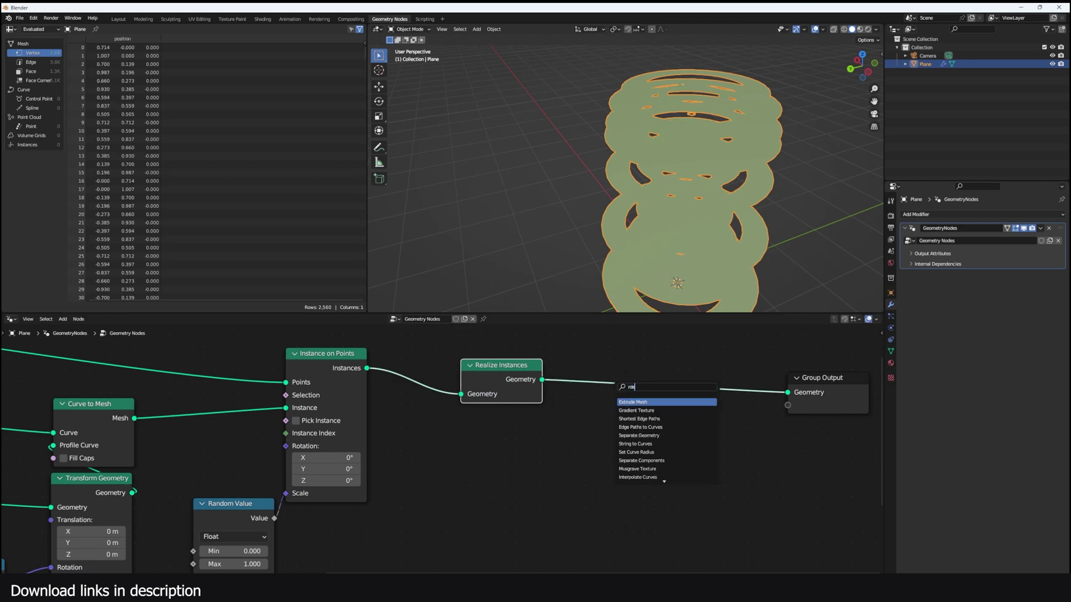
key("Return")
left_click(624, 383)
Add a Random Value node of Boolean type and connect its Value output to Delete Geometry's Selection input
middle_click_drag(524, 435, 557, 421)
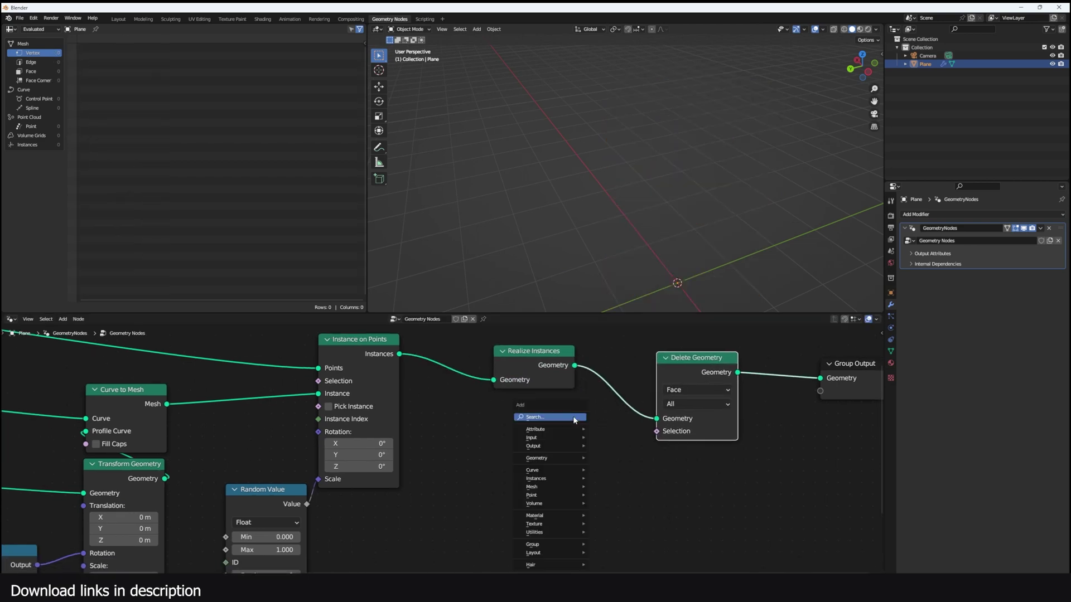
left_click(574, 418)
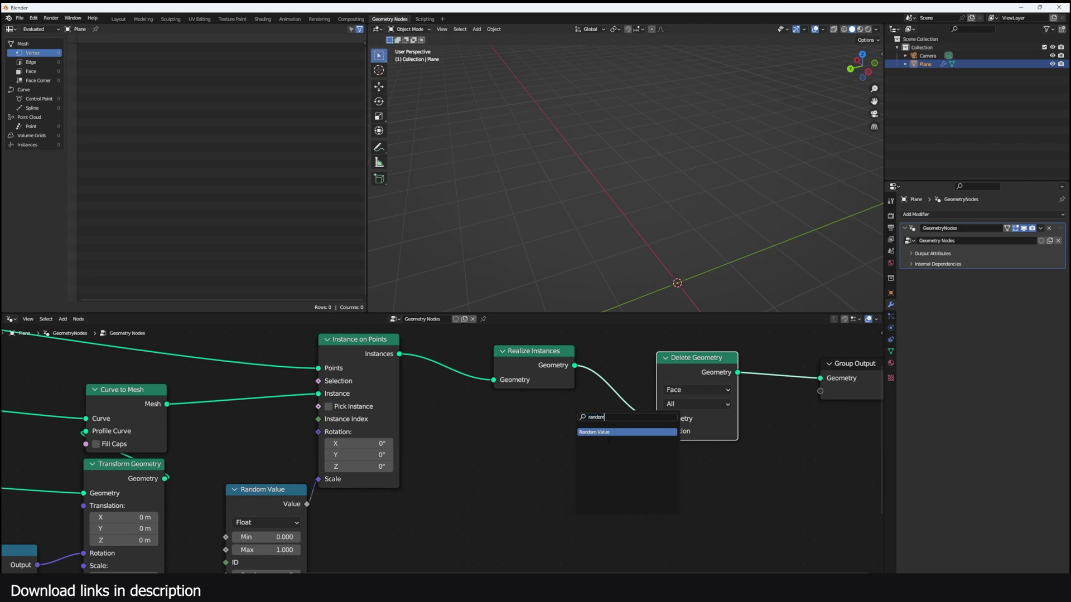
left_click(608, 432)
left_click(558, 440)
left_click(560, 445)
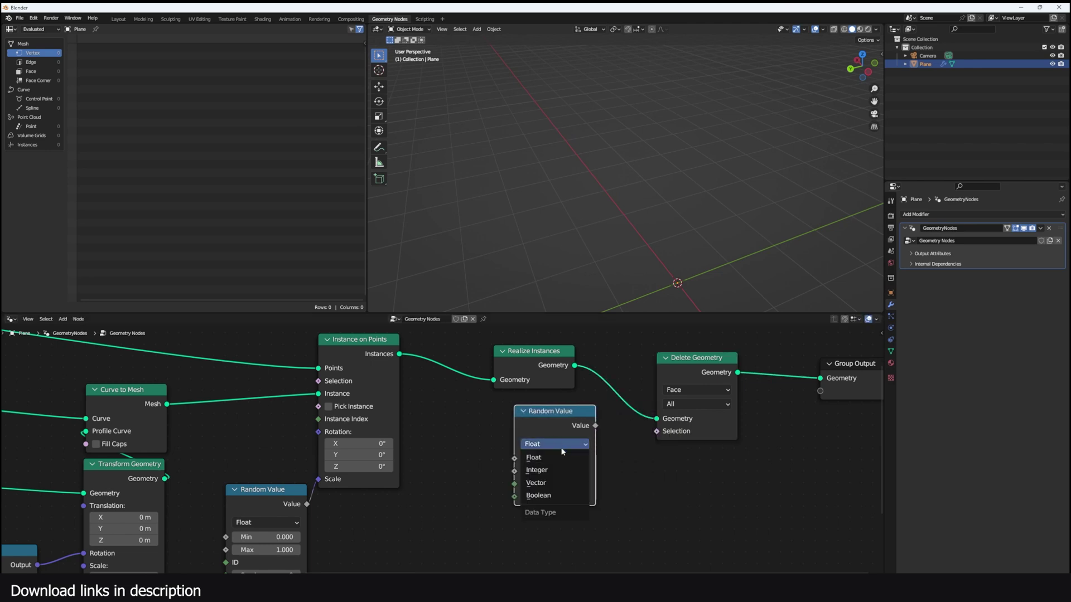
left_click(545, 496)
left_click_drag(629, 434, 658, 433)
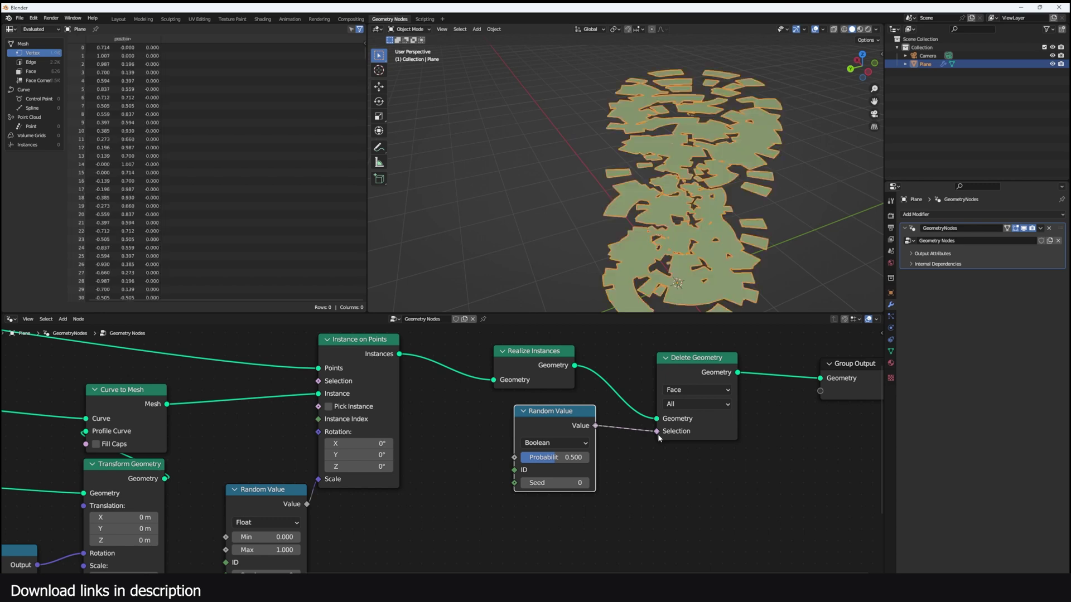
Set the Boolean Random Value node's Probability to 0.717
middle_click_drag(716, 250, 593, 242)
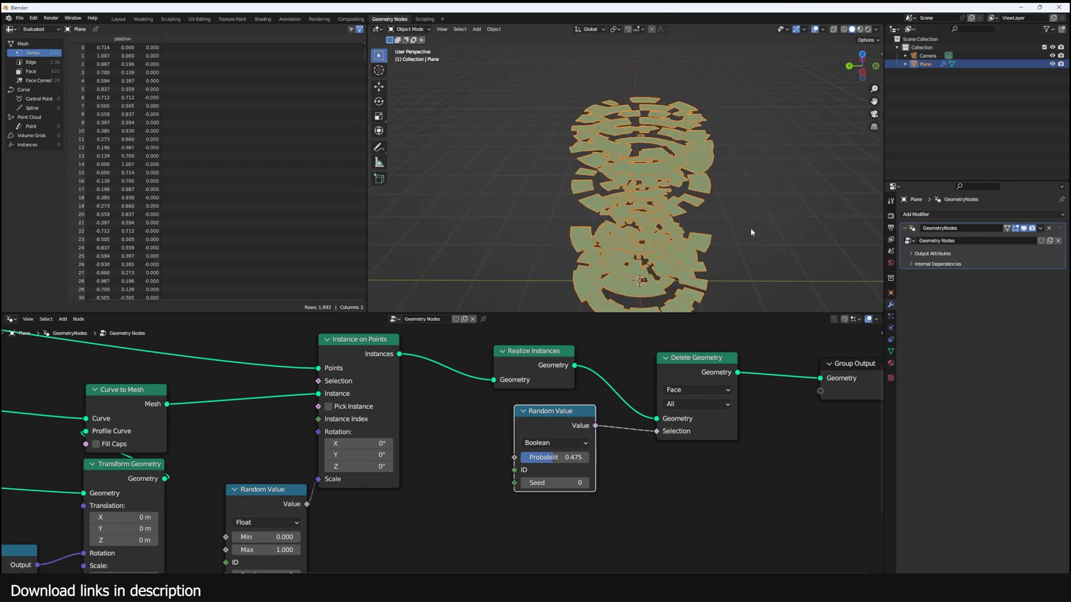
middle_click_drag(751, 227, 643, 261)
left_click_drag(554, 459, 569, 459)
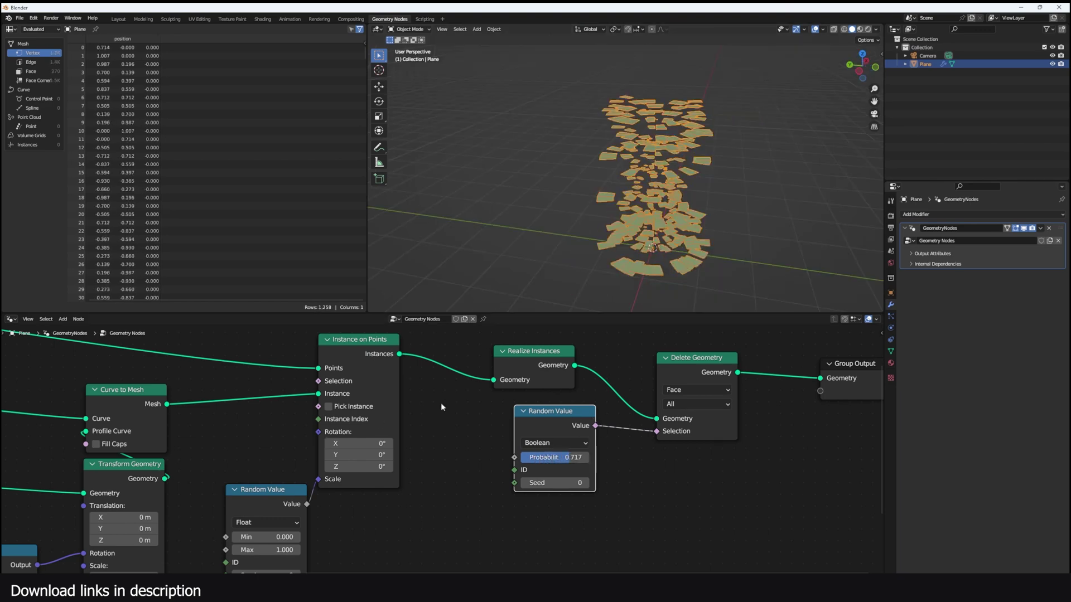
Reduce the Mesh Line node's Count to 1 and view the single ring up close
middle_click_drag(377, 383, 592, 403)
middle_click_drag(395, 401, 681, 406)
scroll(523, 404, "down", 3)
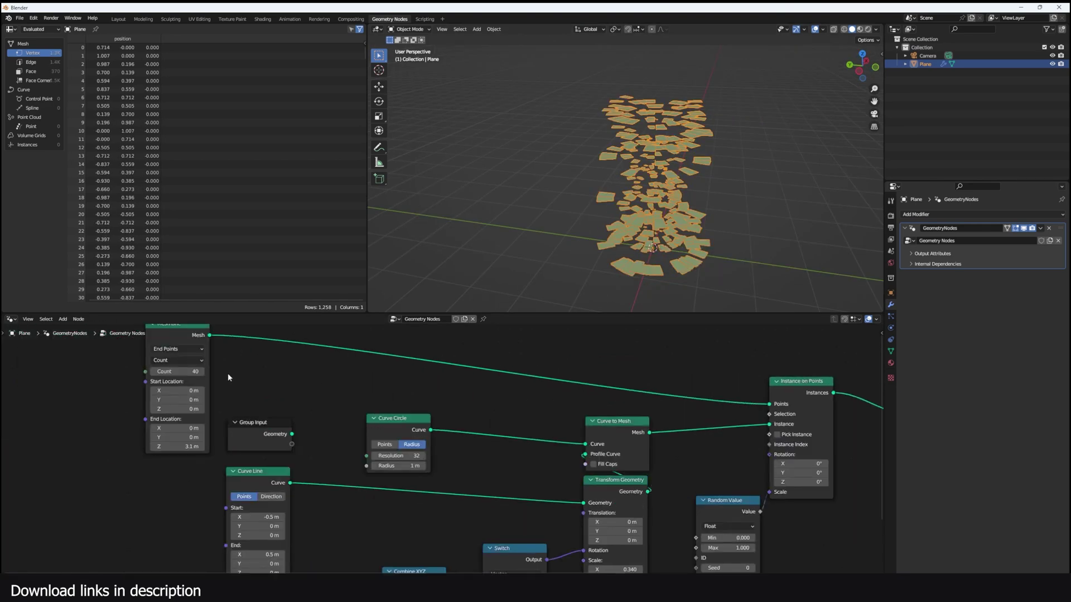
left_click_drag(177, 372, 134, 372)
middle_click_drag(712, 257, 658, 197, "shift")
scroll(610, 184, "up", 5)
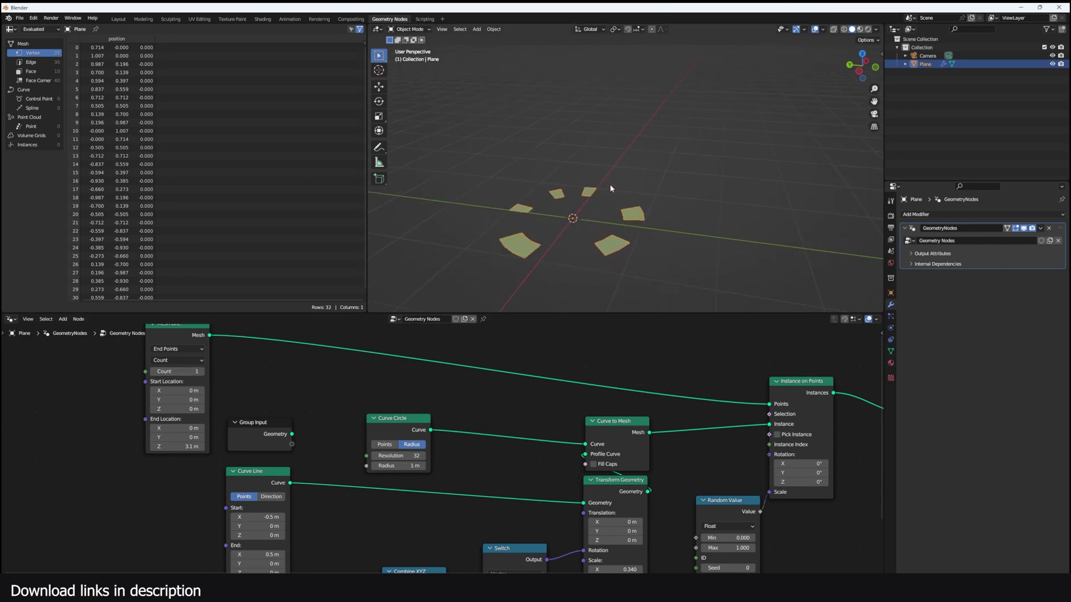
Move the Boolean Random Value node clear of the Delete Geometry node and set its Probability to 0.342
scroll(772, 374, "down", 4)
middle_click_drag(771, 374, 471, 369)
scroll(565, 418, "up", 5)
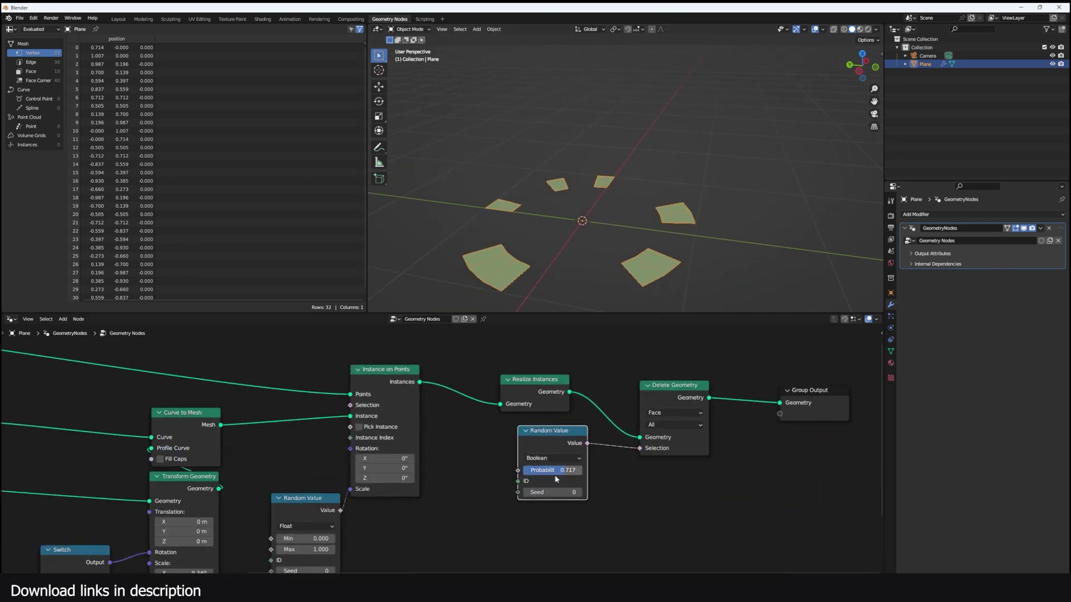
left_click_drag(555, 478, 503, 470)
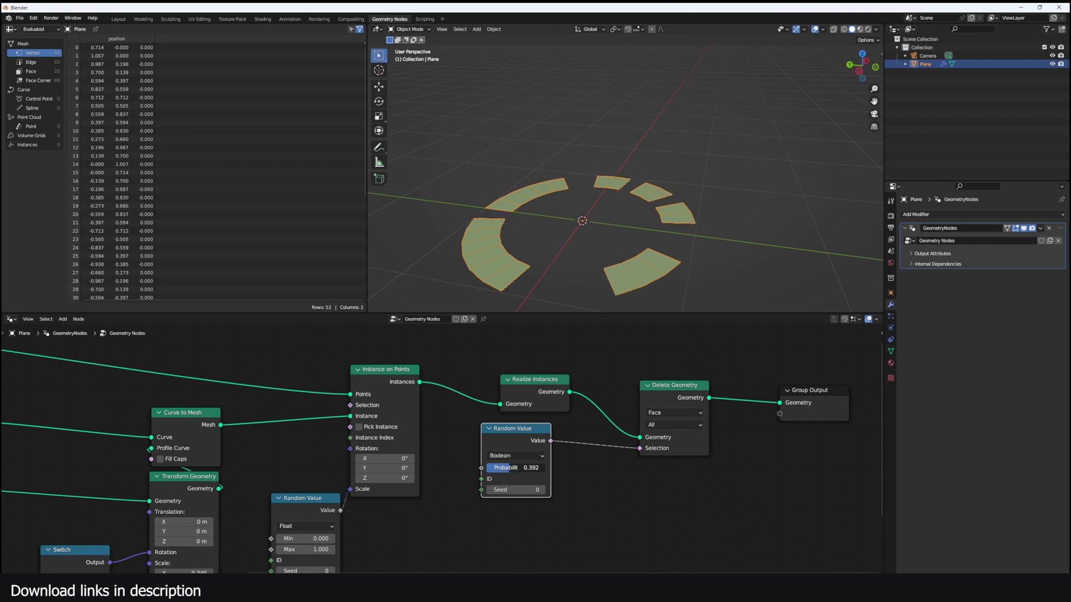
scroll(623, 285, "down", 2)
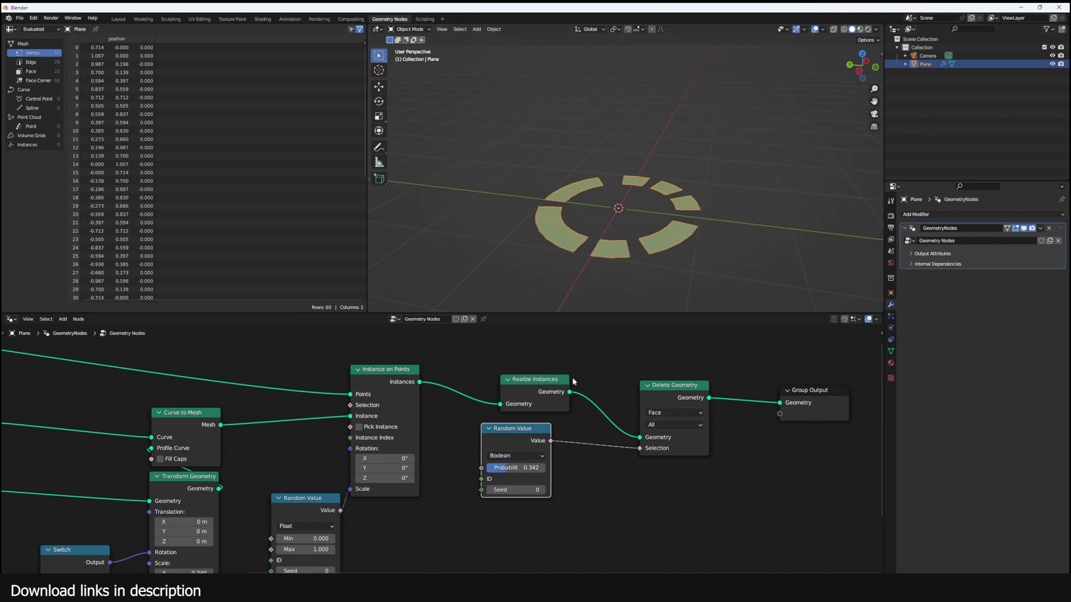
Set the Mesh Line node's Count to 6 and its End Location Z to 0.61 m
middle_click_drag(573, 381, 632, 368)
middle_click_drag(384, 419, 449, 388)
scroll(495, 416, "up", 2)
middle_click_drag(496, 417, 473, 387)
middle_click_drag(633, 220, 591, 248)
scroll(231, 411, "down", 4)
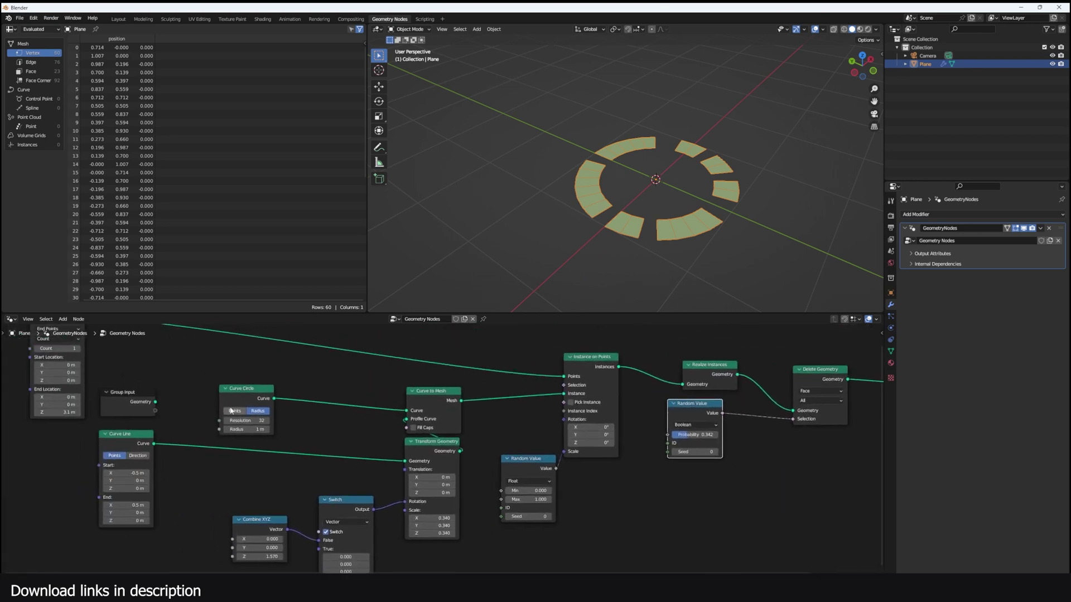
middle_click_drag(119, 358, 232, 391)
left_click_drag(187, 381, 212, 380)
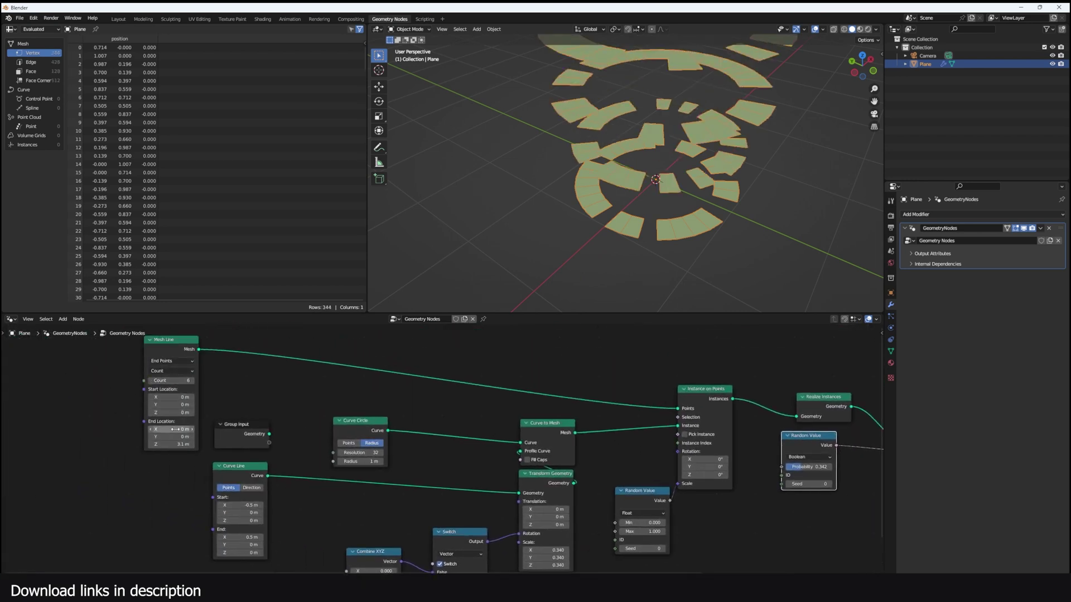
left_click_drag(173, 445, 111, 444)
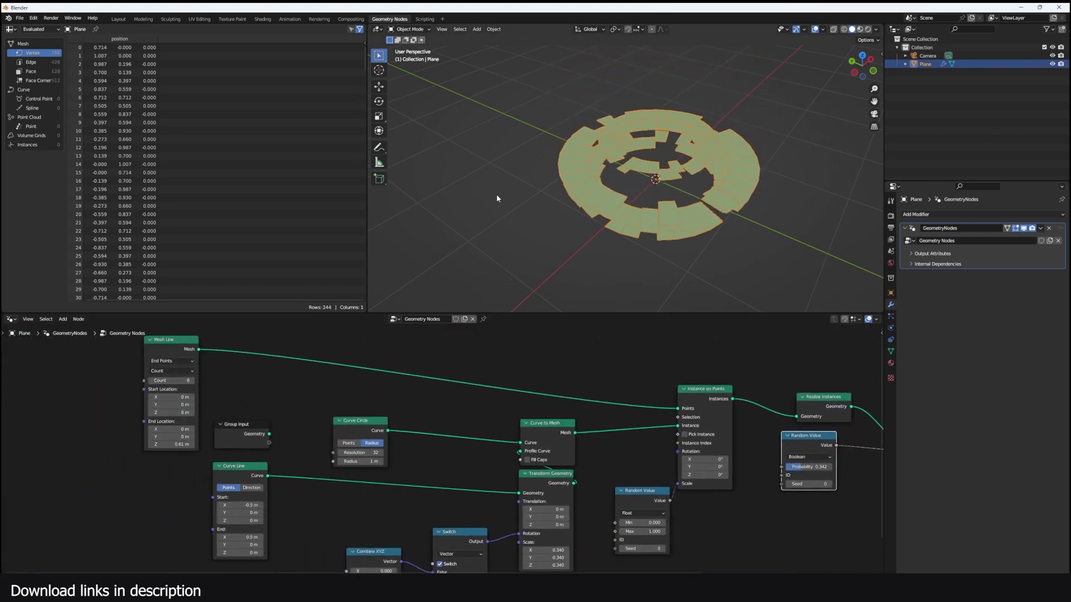
Place a second float Random Value node beside the one that drives the instance scale
middle_click_drag(497, 194, 575, 167)
scroll(787, 379, "down", 6)
middle_click_drag(788, 380, 504, 371)
scroll(432, 446, "up", 10)
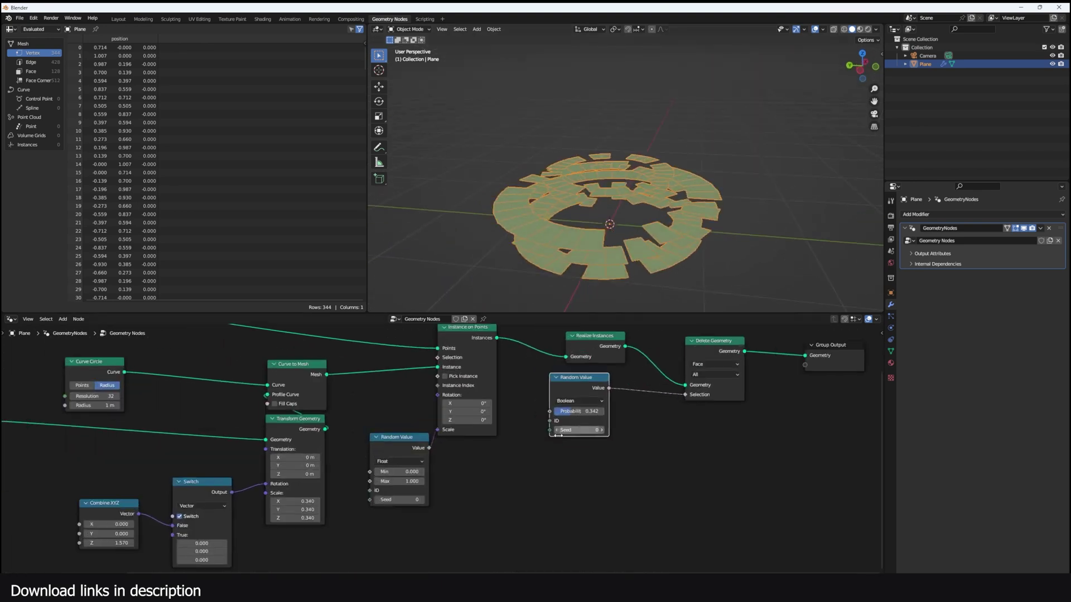
middle_click_drag(594, 257, 642, 262)
middle_click_drag(523, 440, 575, 410)
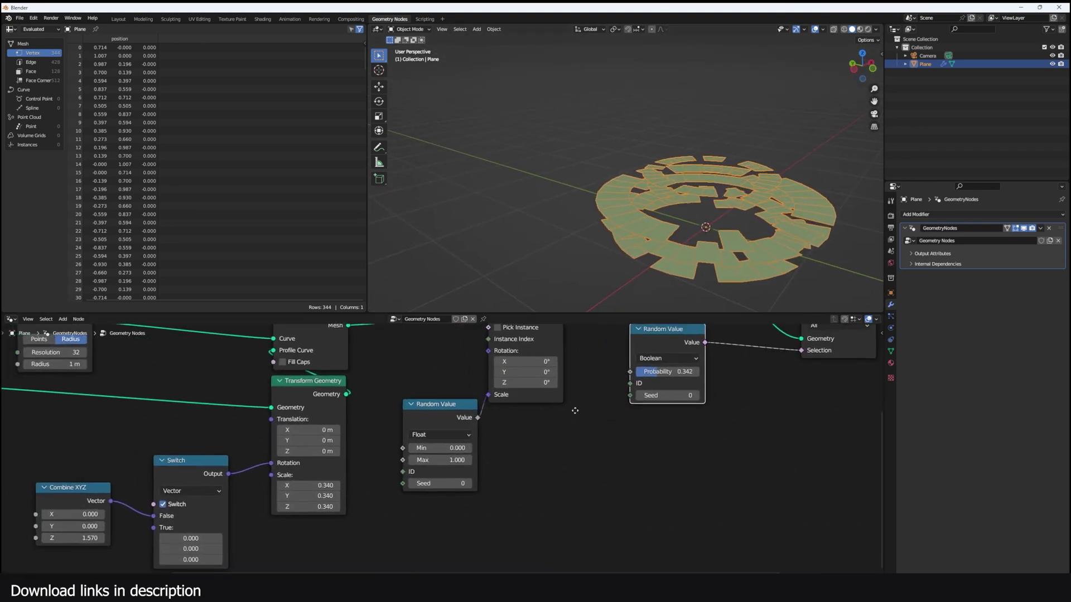
left_click(502, 423)
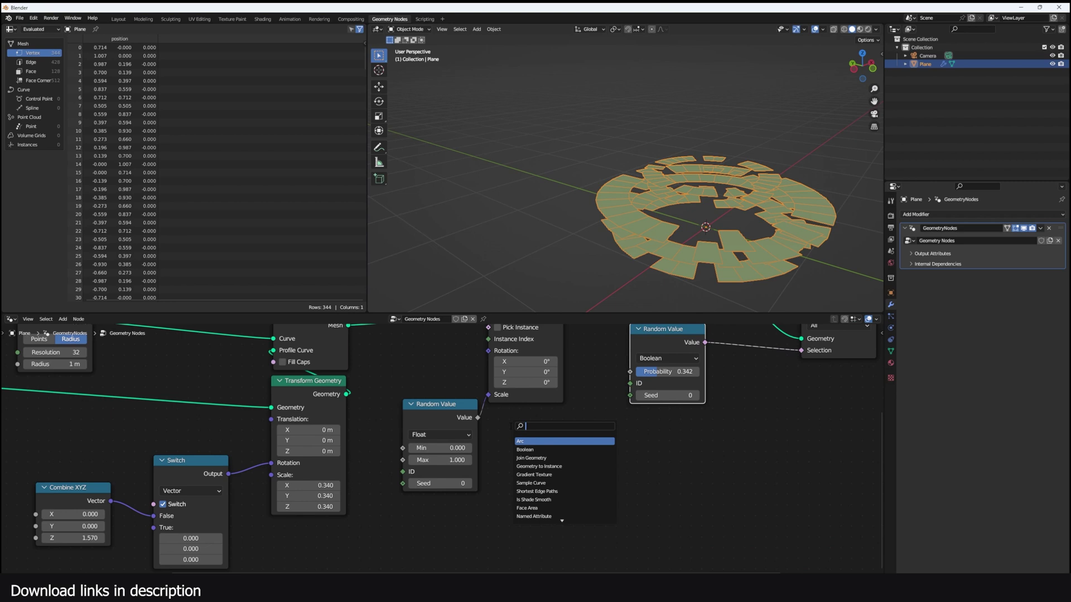
key("shift+d")
left_click(530, 449)
Add a Combine XYZ node feeding the Rotation of Instance on Points and connect the new Random Value to its Z input
key("shift+a")
left_click(558, 425)
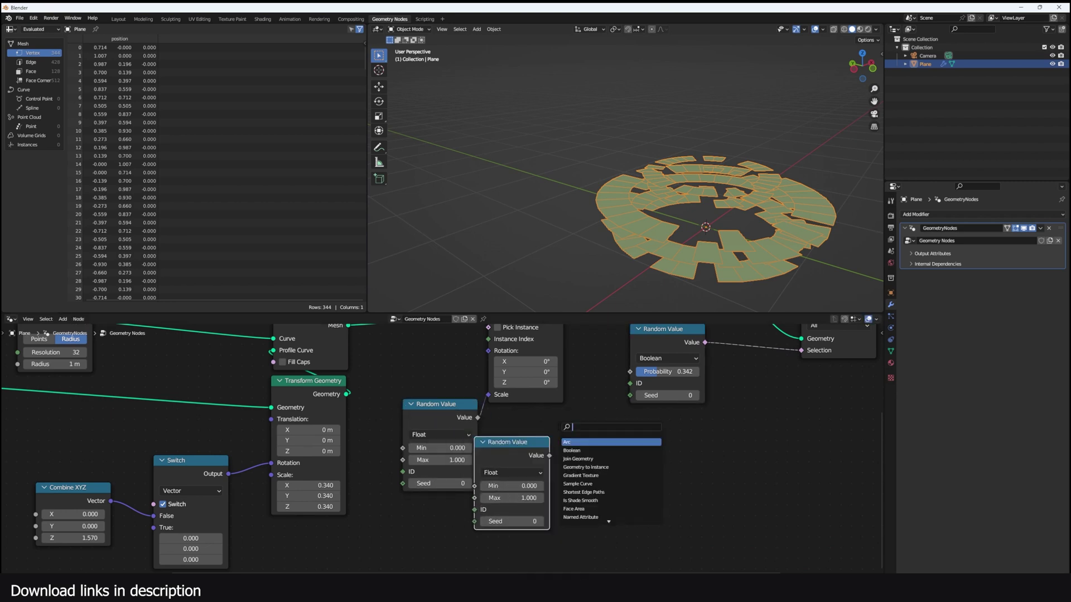
left_click(603, 441)
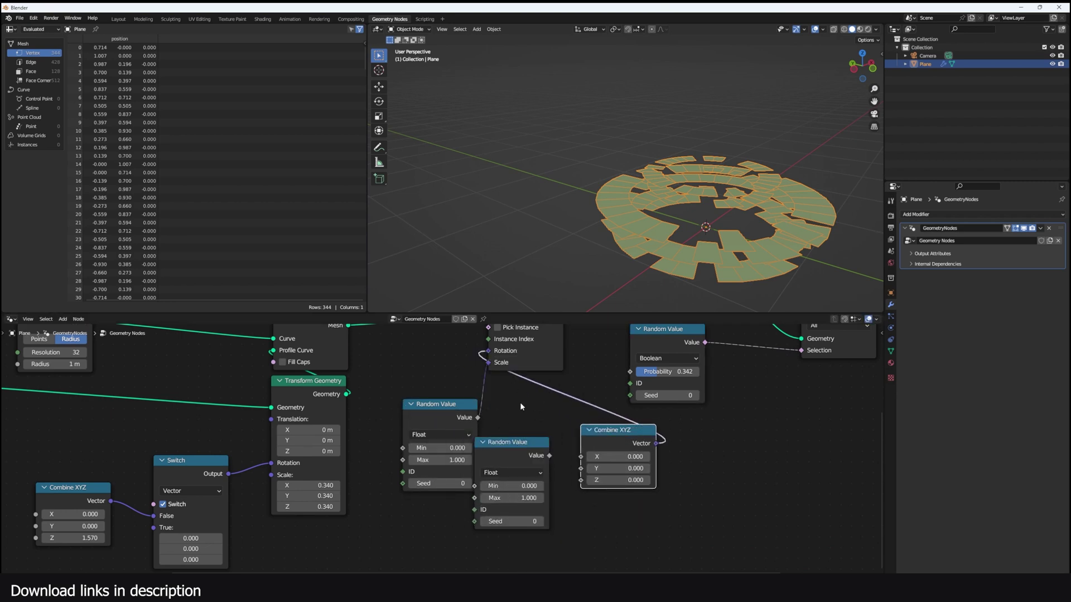
left_click_drag(515, 449, 482, 503)
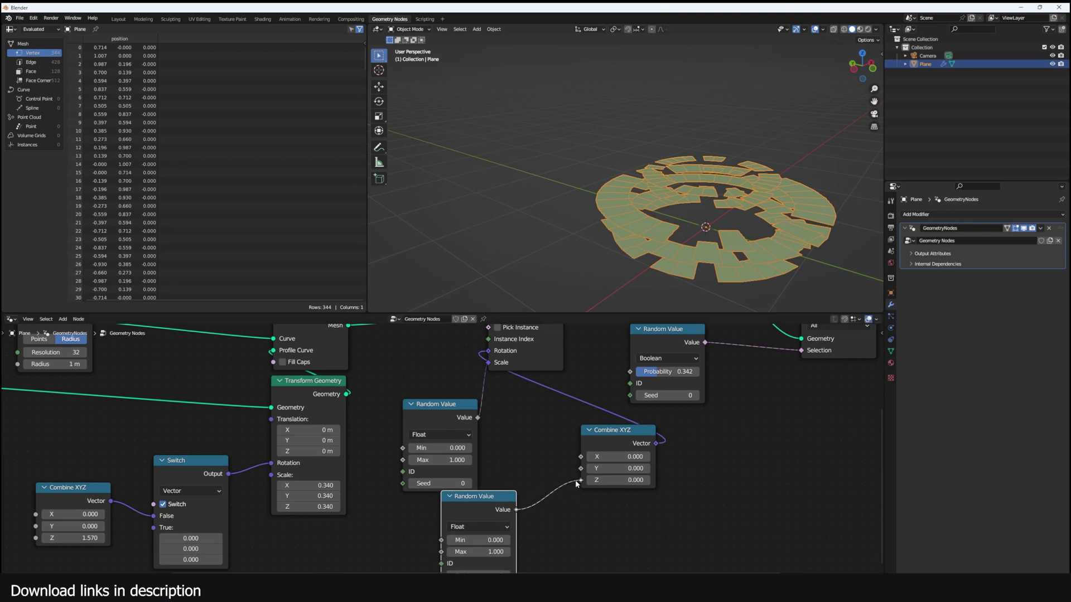
left_click_drag(579, 483, 581, 480)
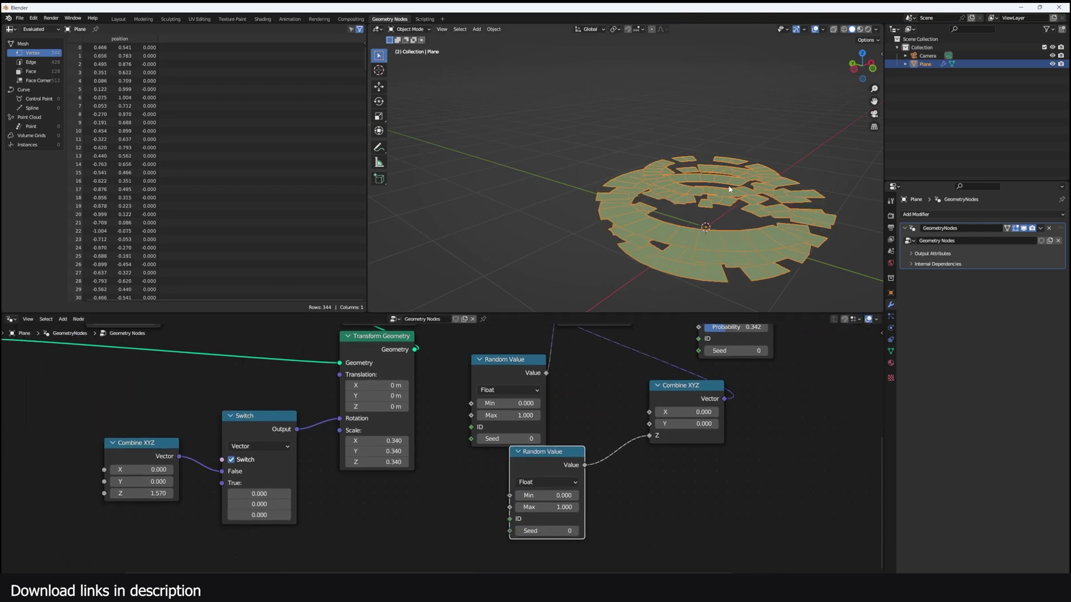
Set the rotation's Random Value node to Min 11.000 and Max -0.670
left_click_drag(548, 508, 454, 508)
left_click_drag(548, 496, 670, 496)
scroll(631, 250, "up", 3)
middle_click_drag(631, 250, 639, 228)
scroll(587, 368, "down", 1)
Connect a new Scene Time node's Seconds to the rotation Random Value's Max, set its Min to -1.000, and play the animation
middle_click_drag(471, 460, 564, 418)
key("shift+a")
left_click(563, 418)
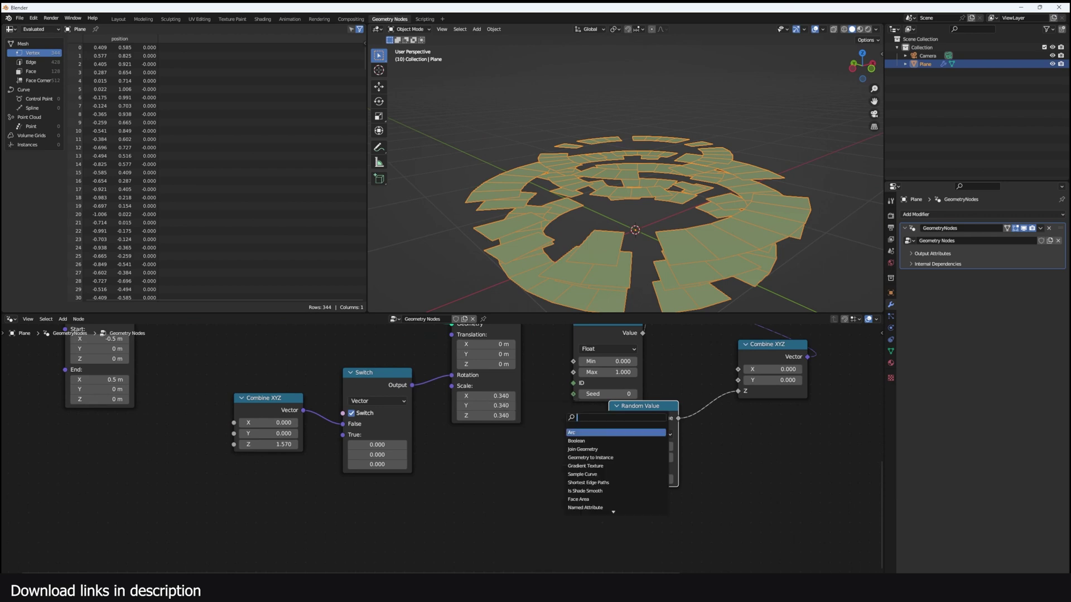
type("time")
left_click(595, 433)
left_click(508, 457)
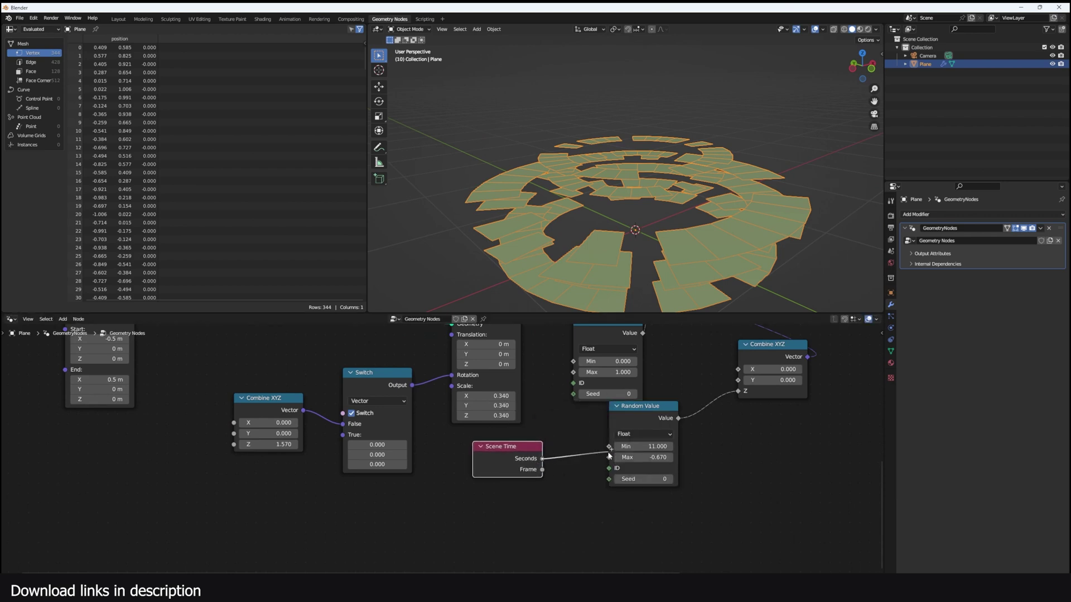
left_click_drag(609, 455, 609, 458)
key("space")
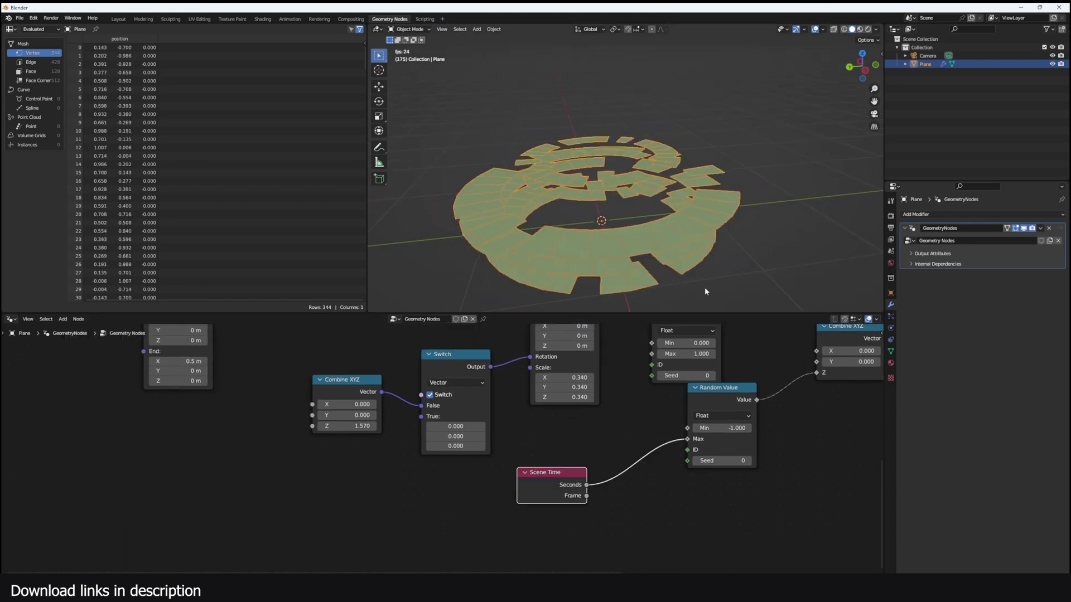
Move the Scene Time node away and insert a Math node set to Multiply between its Seconds output and the Random Value's Max
middle_click_drag(613, 410, 652, 395)
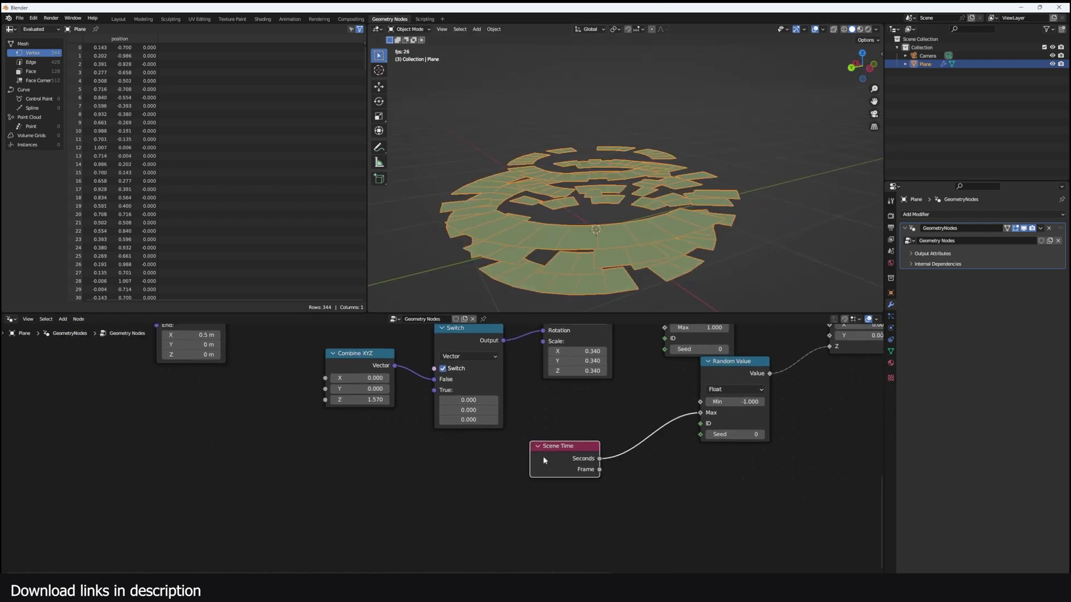
left_click_drag(543, 458, 423, 479)
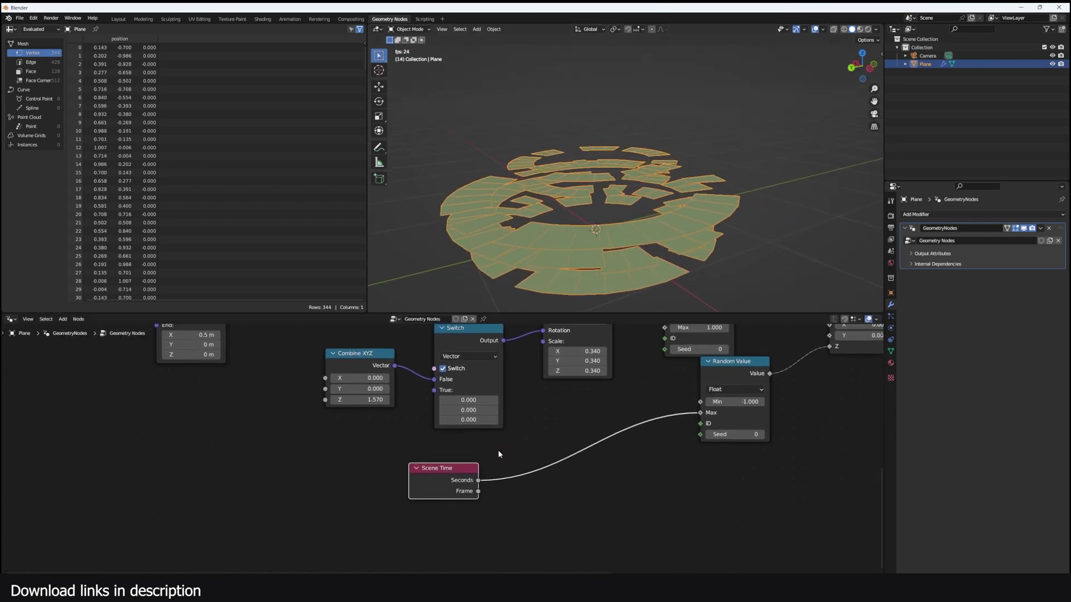
key("shift+a")
left_click(514, 424)
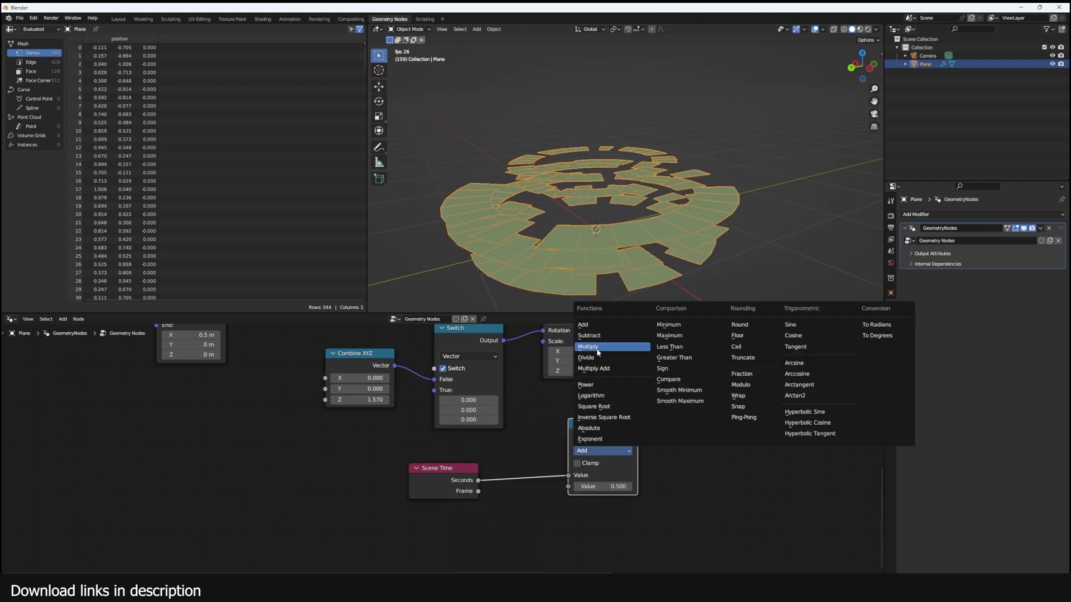
left_click(591, 346)
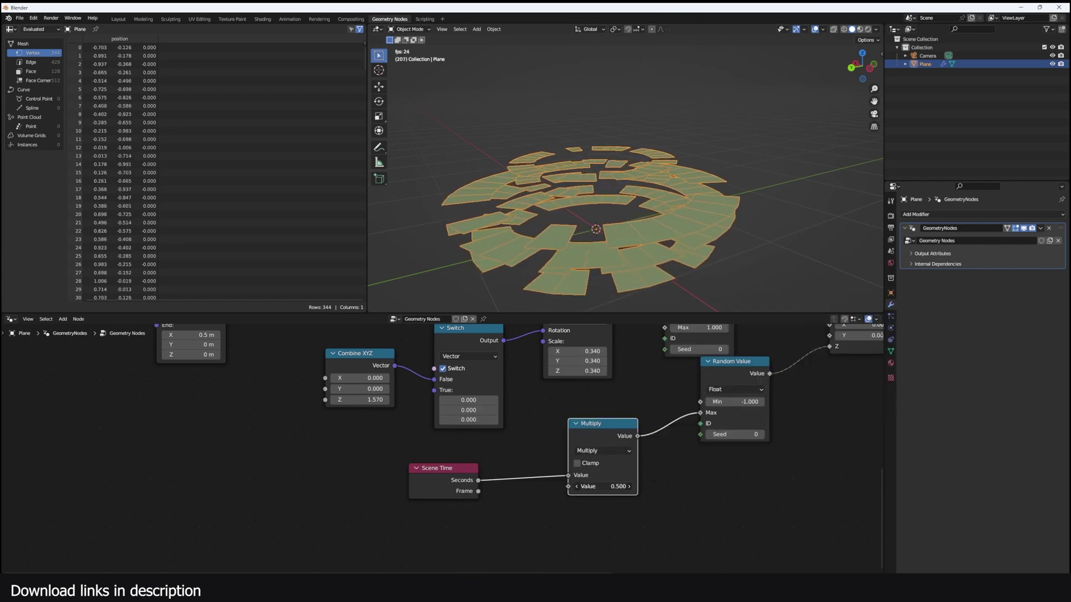
Set the Multiply node's value to 2.000, frame the whole node tree and stop the animation playback
left_click_drag(603, 487, 658, 487)
left_click(608, 488)
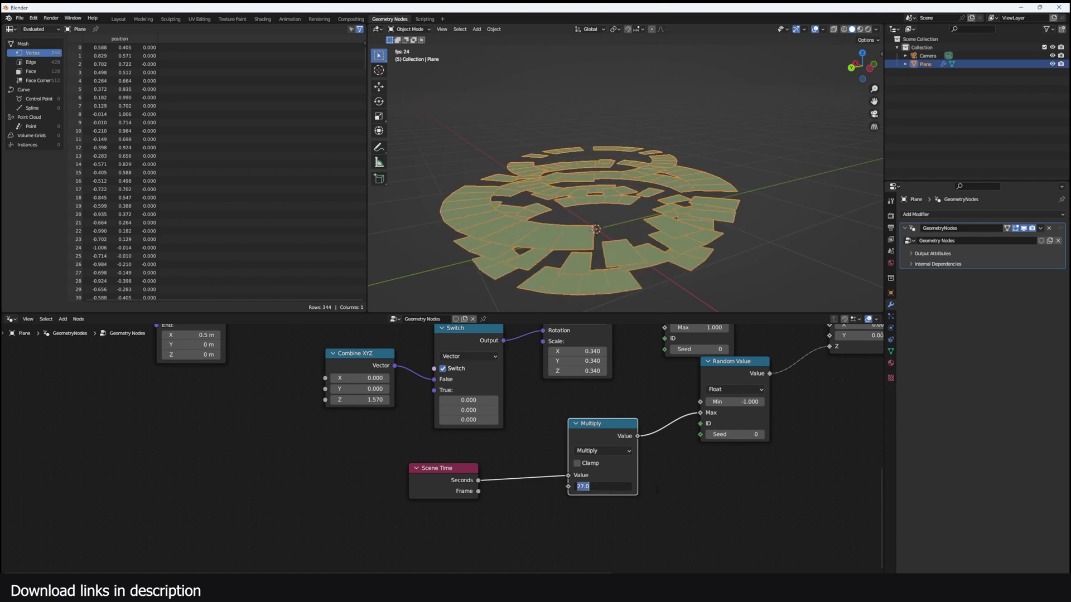
type("2")
key("Return")
scroll(715, 453, "down", 2)
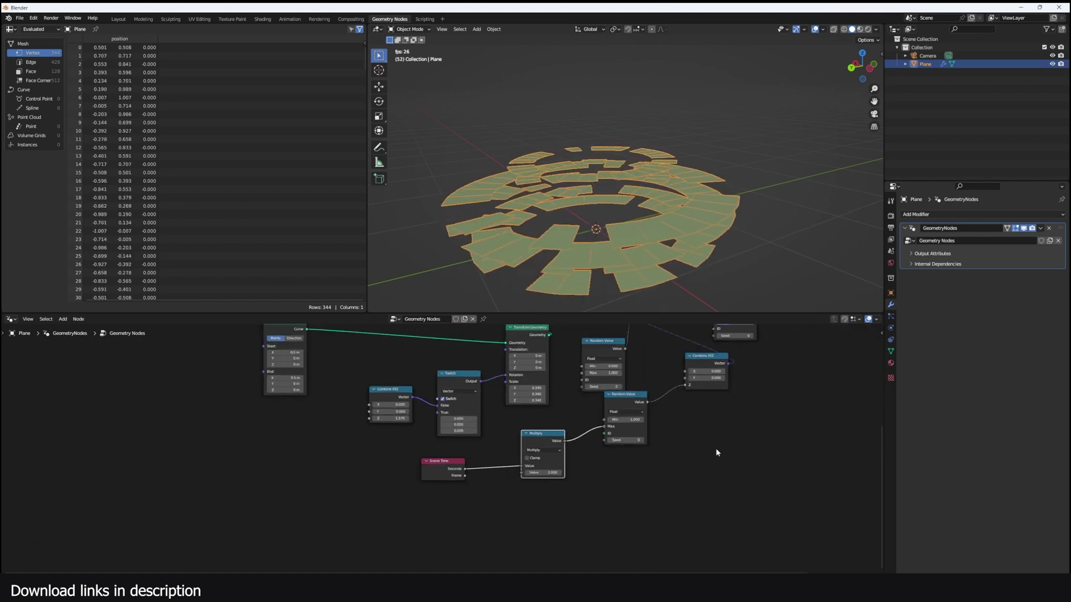
key("Home")
key("space")
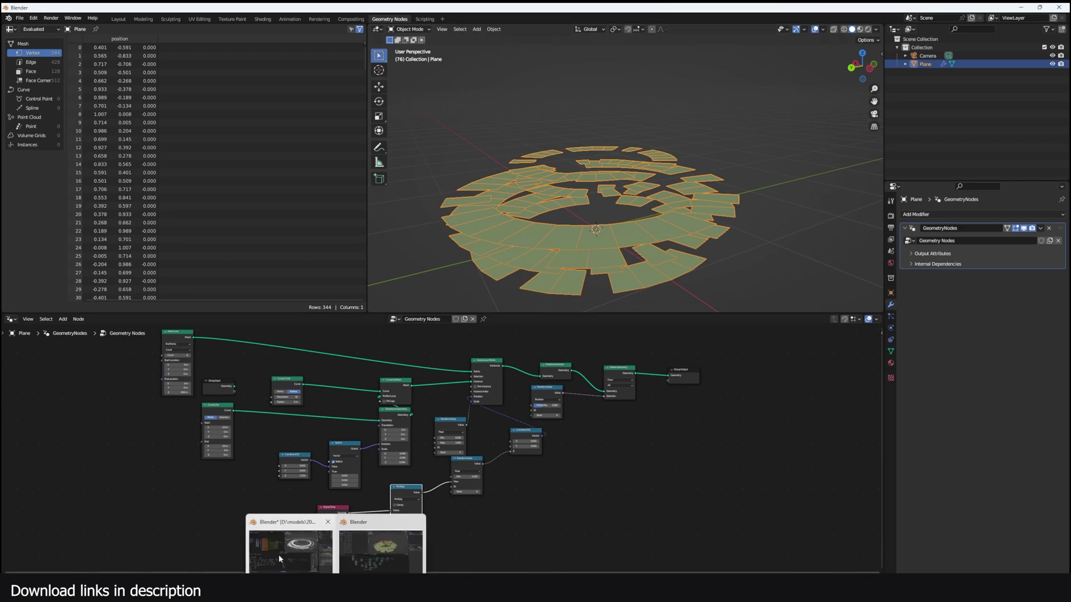
Switch to the Blender window with hud.blend and examine the animated HUD disc and the image textures in its material
left_click(278, 555)
key("space")
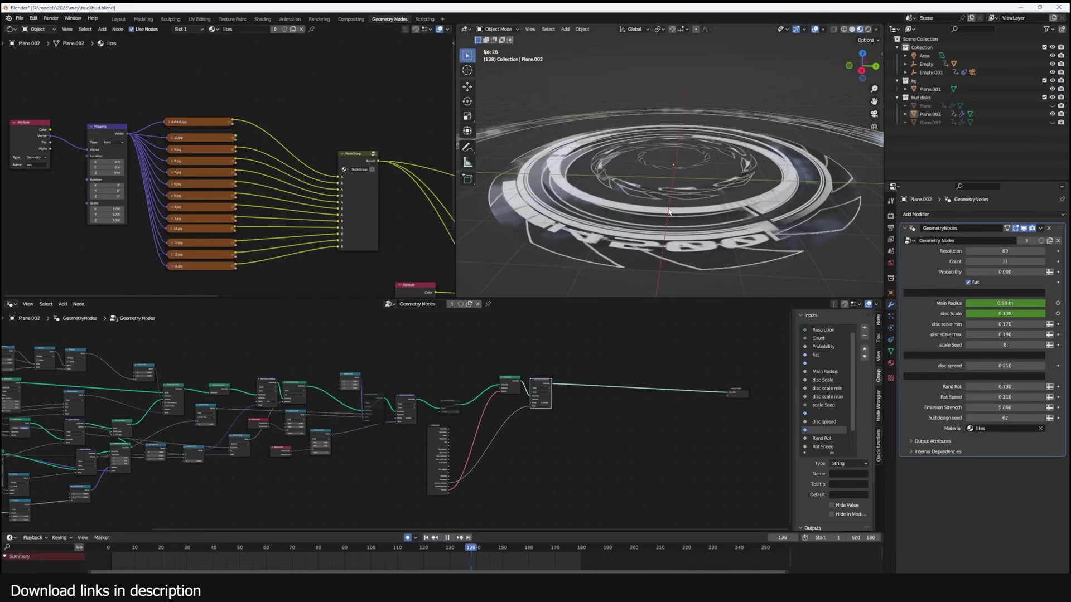
middle_click_drag(344, 181, 411, 167)
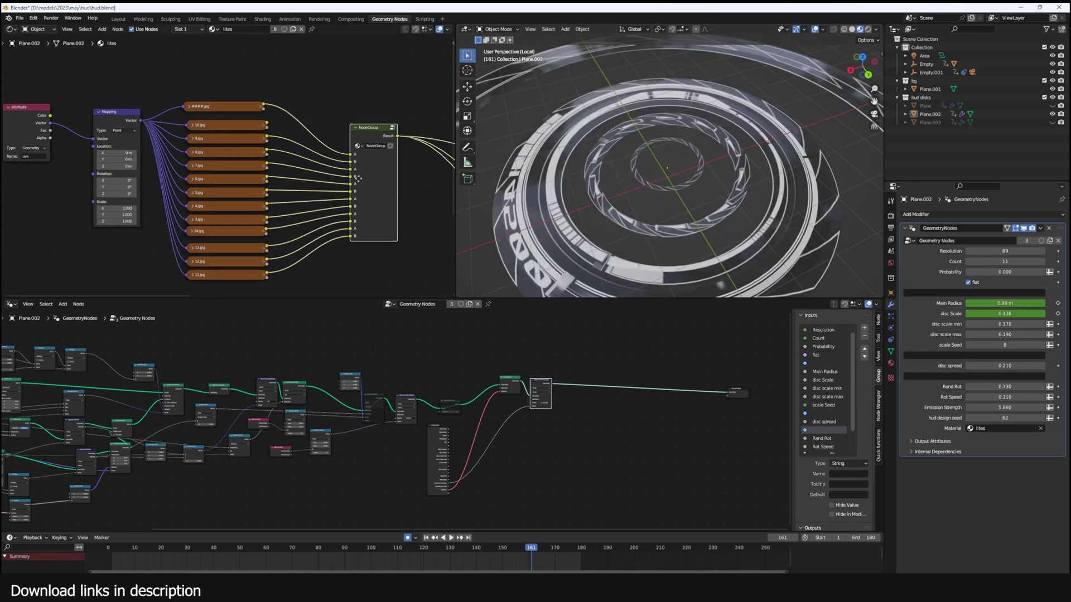
left_click_drag(259, 77, 300, 271)
left_click(259, 97)
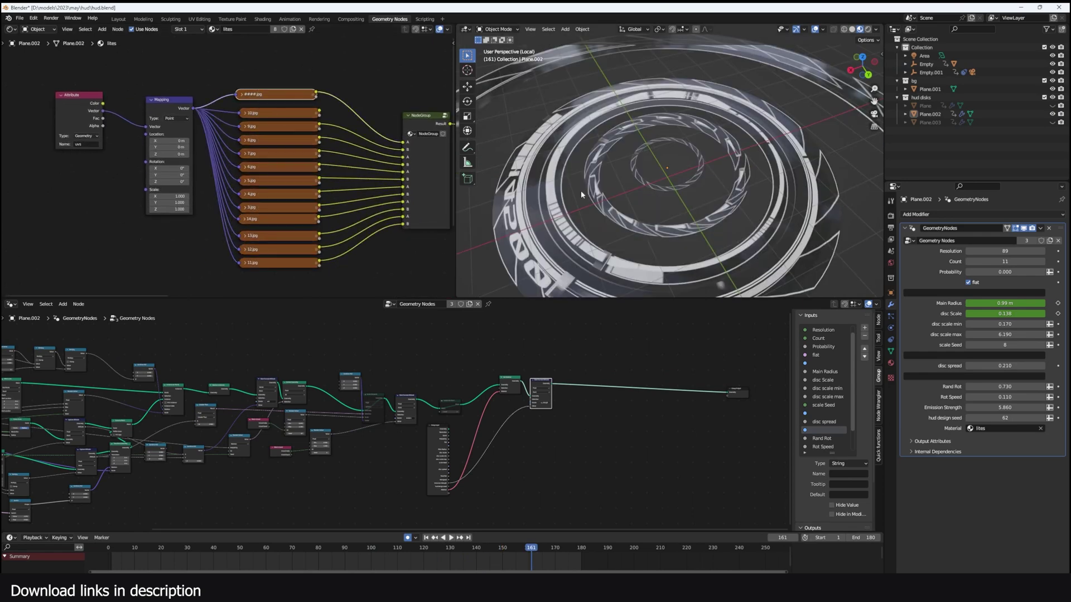
key("space")
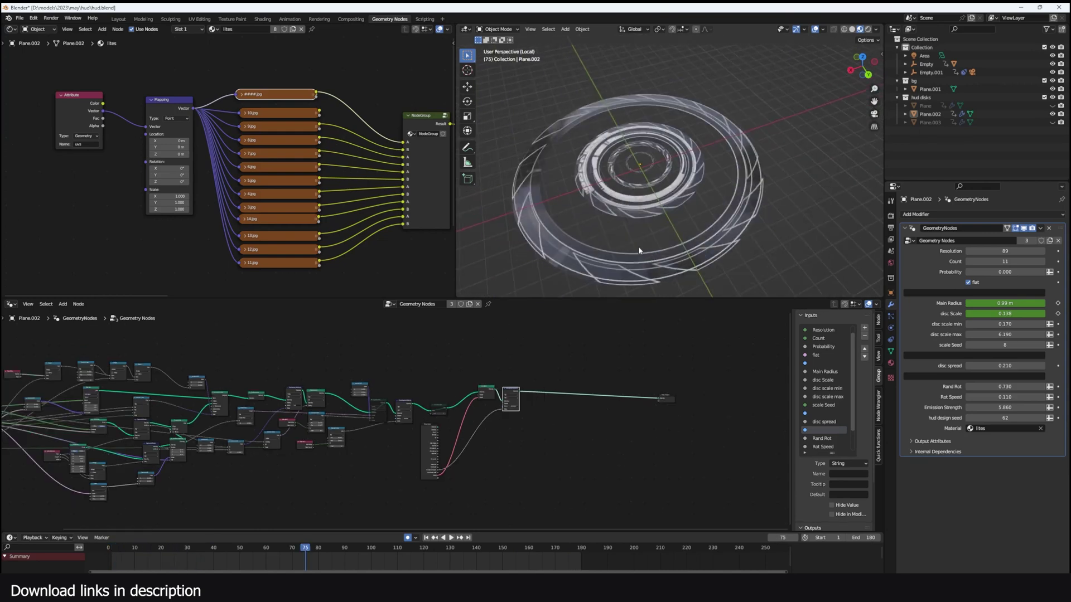
Inspect the finished HUD disc up close and vary its hud design seed to compare designs
scroll(640, 250, "up", 3)
middle_click_drag(663, 234, 638, 229)
scroll(643, 224, "up", 1)
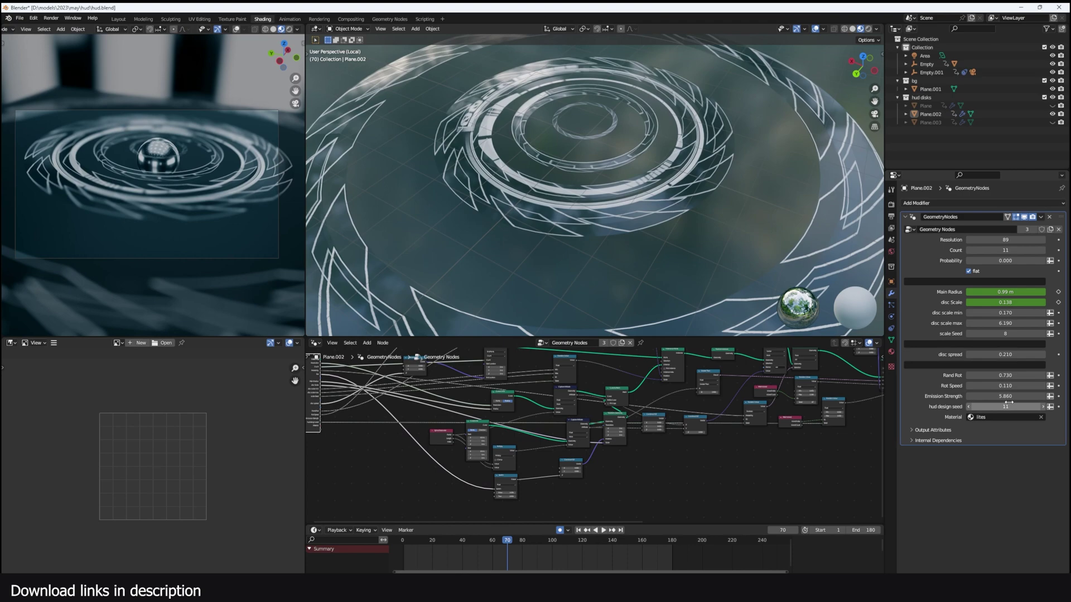
left_click_drag(1009, 402, 1064, 402)
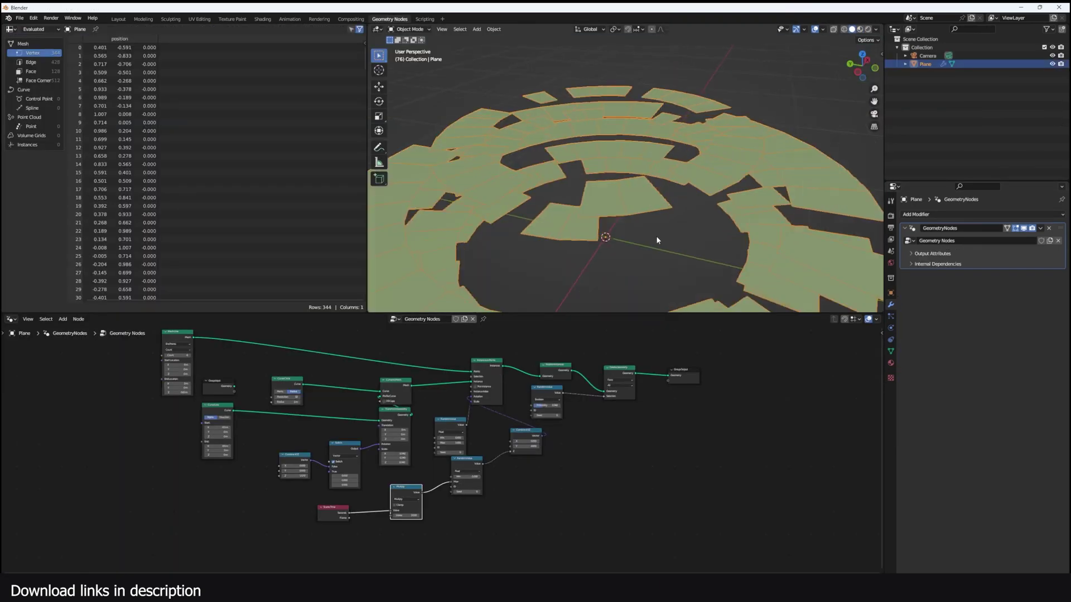
Return to the unsaved Blender window and create a new material named disc on the Plane
scroll(656, 241, "down", 4)
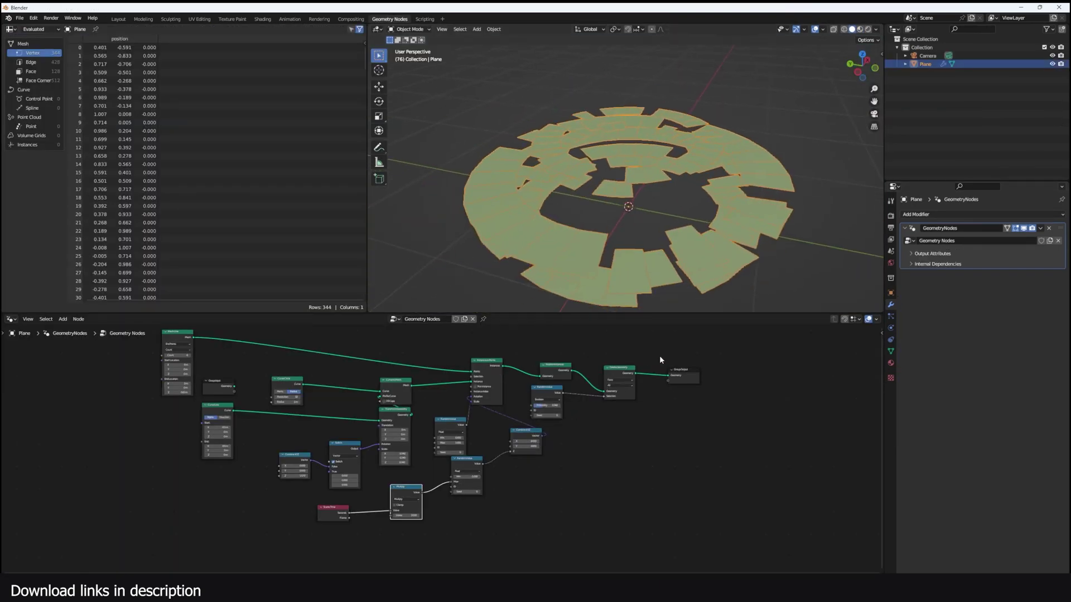
scroll(659, 360, "up", 2)
scroll(647, 250, "up", 3)
left_click(890, 363)
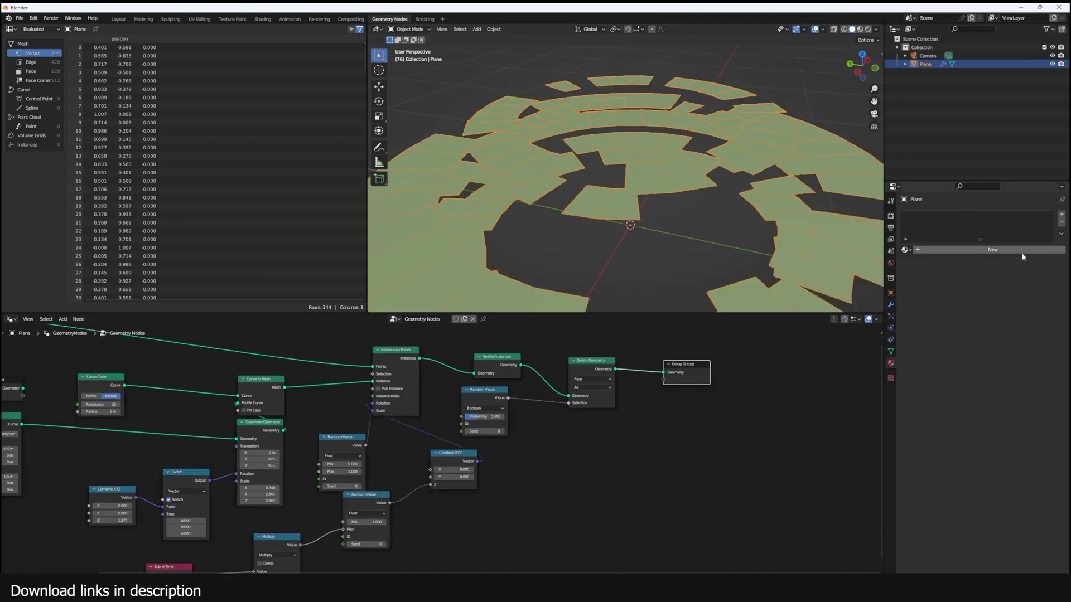
left_click(981, 252)
double_click(981, 251)
type("disc")
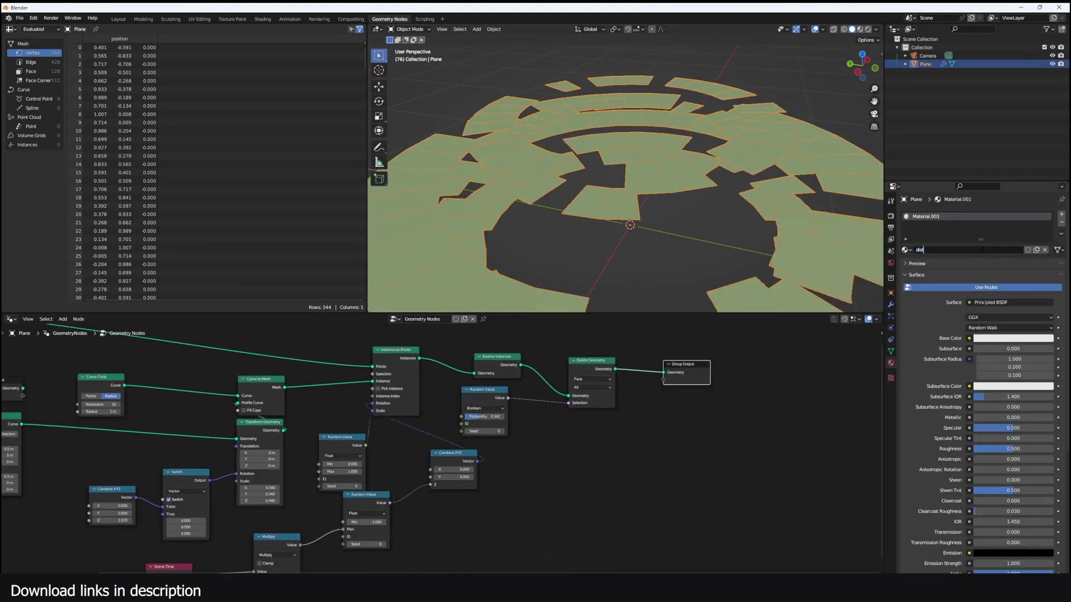
key("Return")
Make room before Group Output and insert a Set Material node after Delete Geometry with the disc material assigned
left_click_drag(687, 365, 792, 361)
key("shift+a")
left_click(727, 368)
type("set")
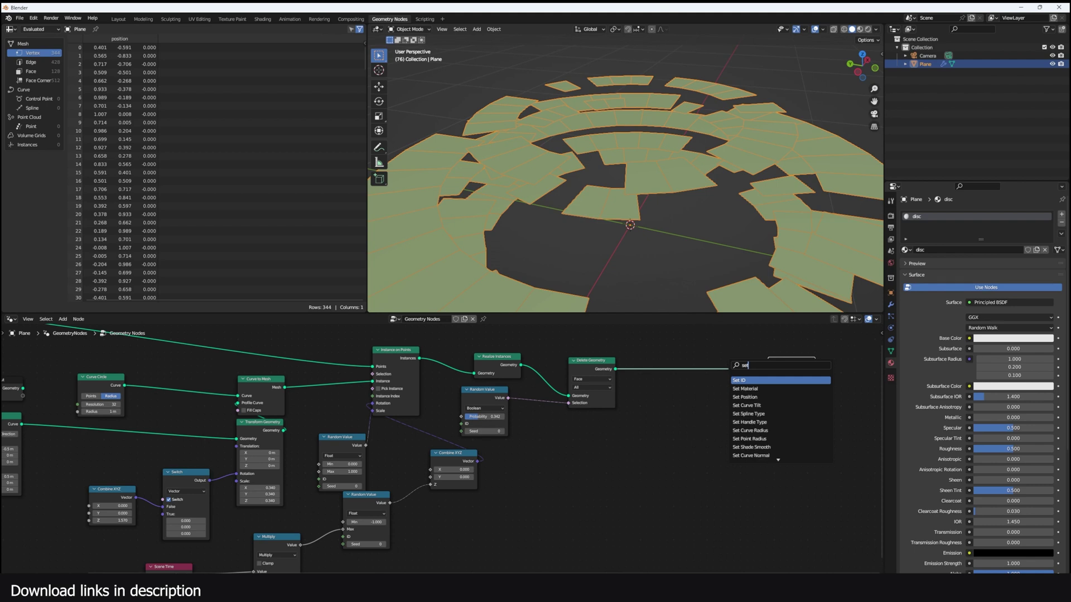
left_click(745, 389)
left_click(711, 400)
middle_click_drag(711, 400, 775, 400)
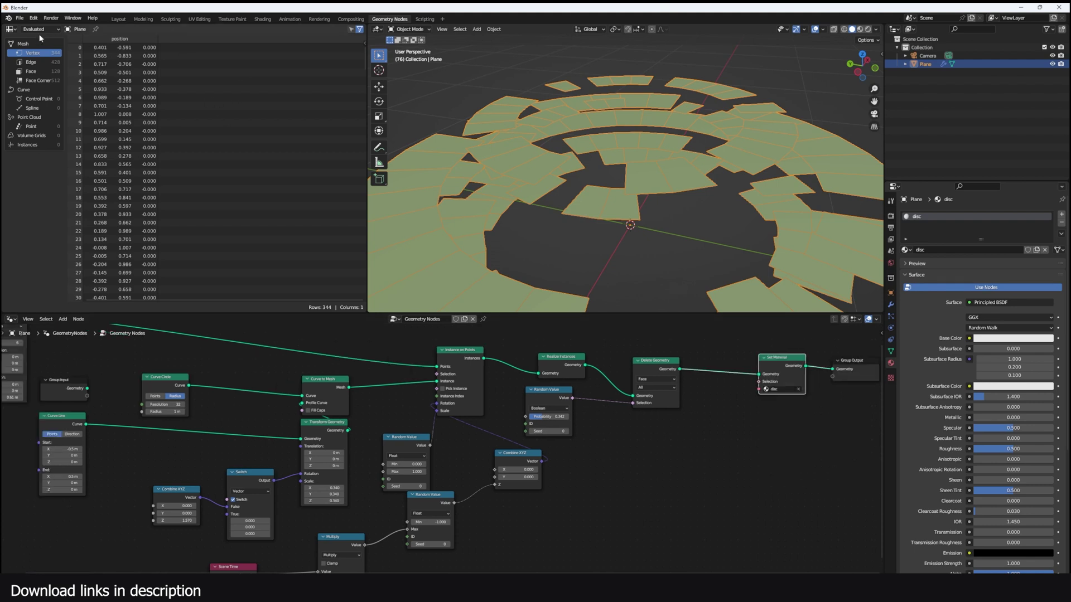
Change the spreadsheet area to the Shader Editor, hide its sidebar and bring the disc material's nodes into view
left_click(11, 29)
left_click(29, 108)
key("n")
middle_click_drag(182, 179, 239, 141)
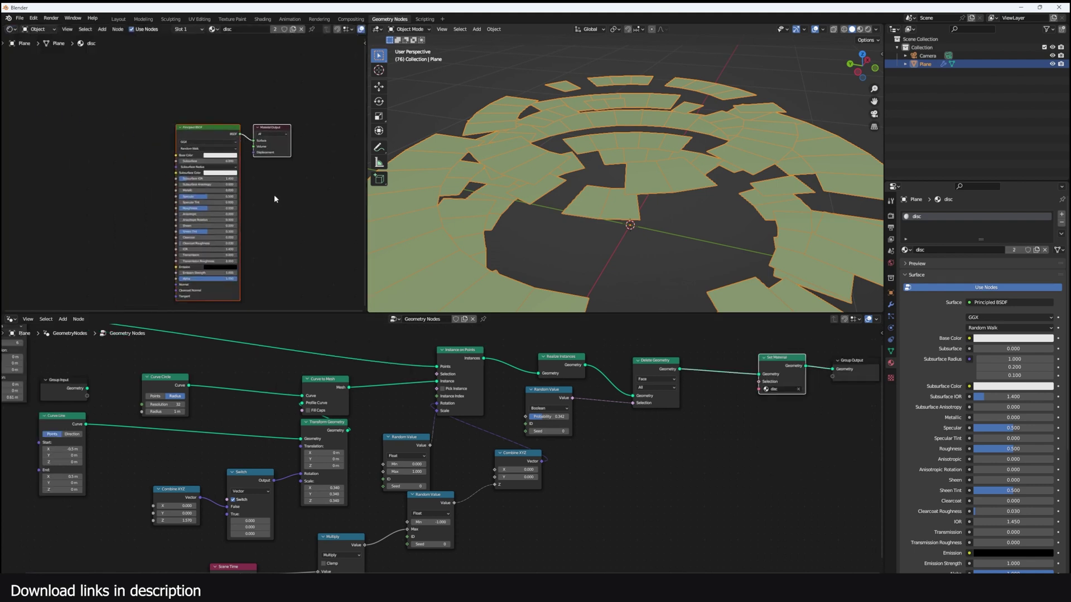
scroll(603, 246, "down", 3)
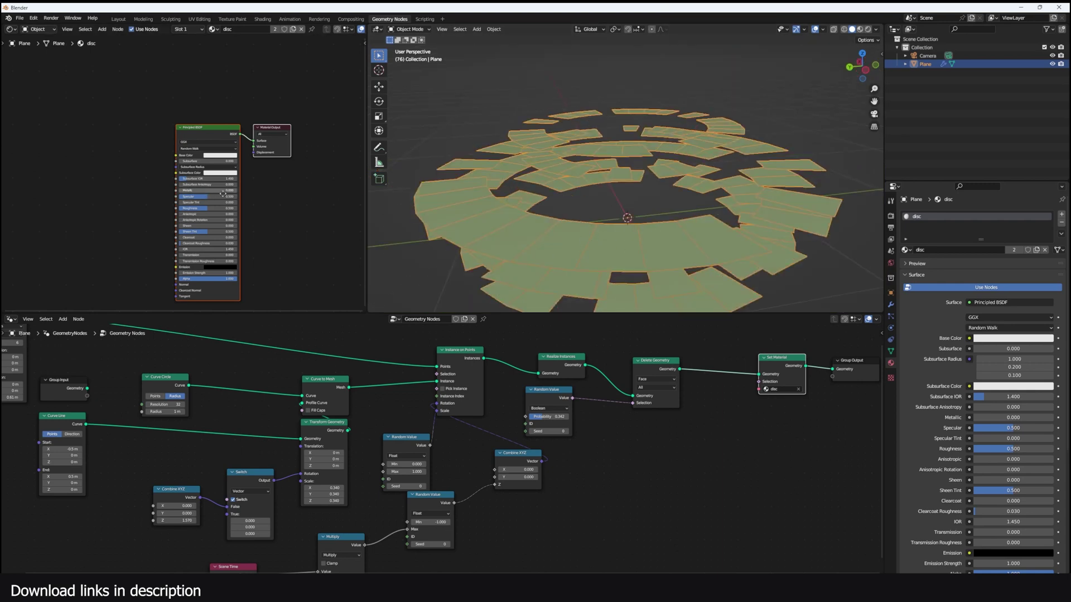
Add an Image Texture node to the disc material and load all images from the loading 1 folder into it
middle_click_drag(222, 194, 306, 194)
key("shift+a")
mouse_move(137, 205)
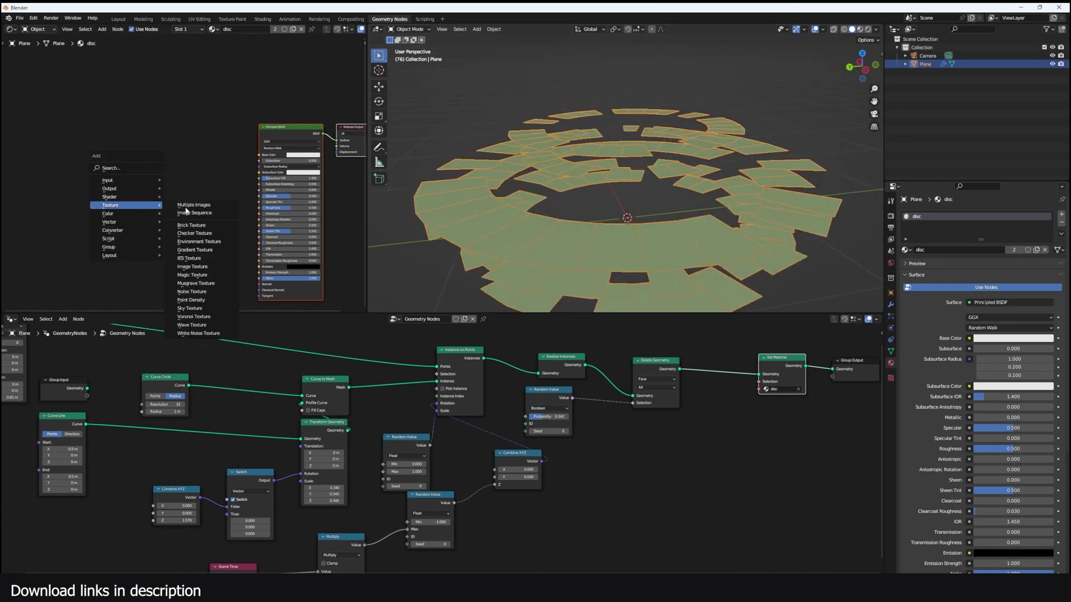
left_click(217, 269)
left_click(187, 233)
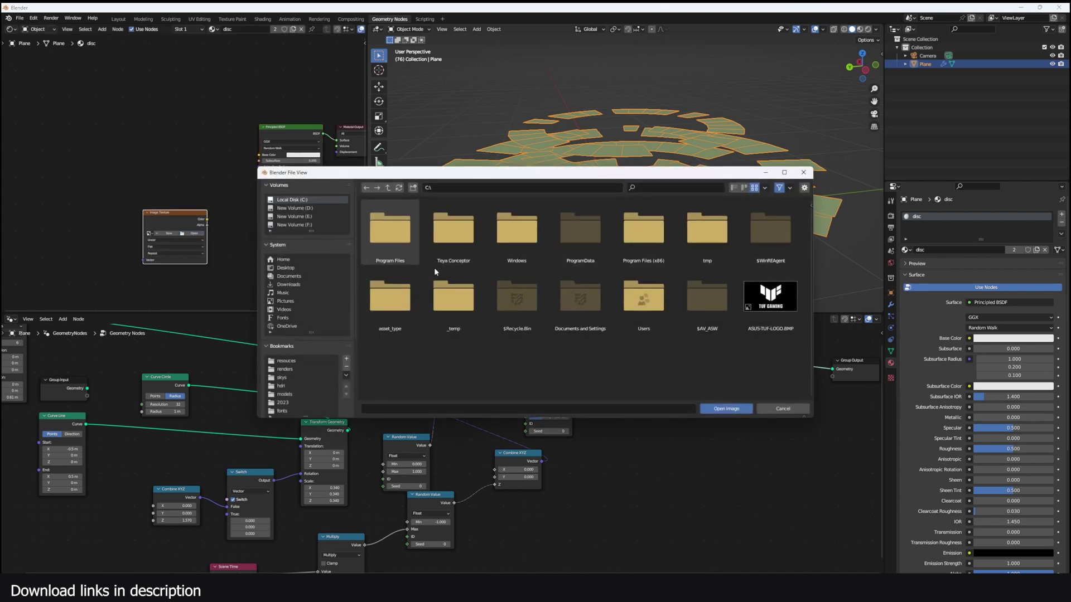
scroll(290, 373, "down", 5)
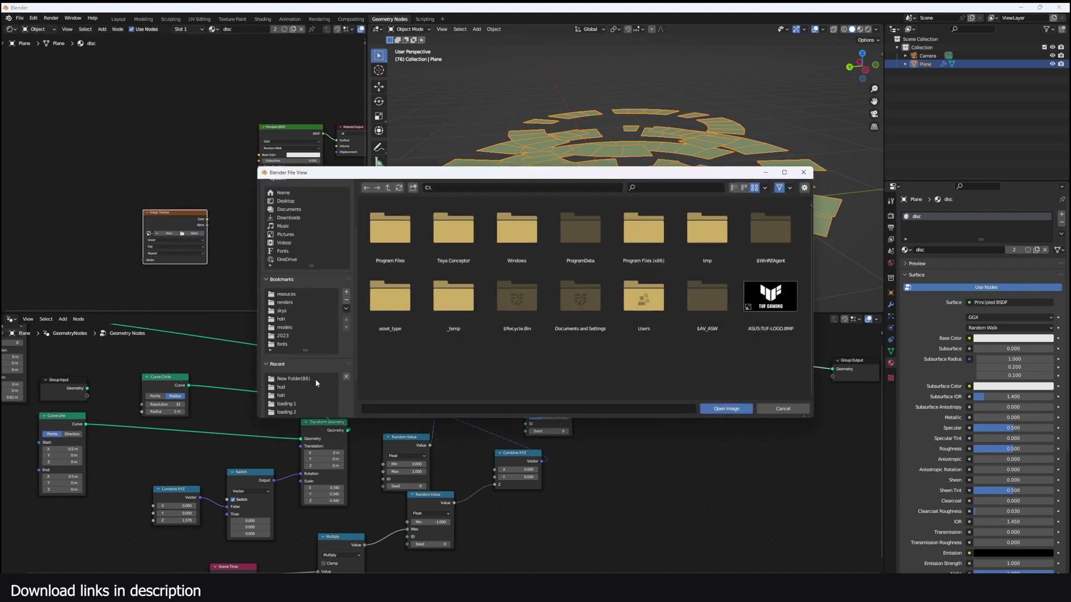
left_click(286, 354)
left_click(416, 239)
key("a")
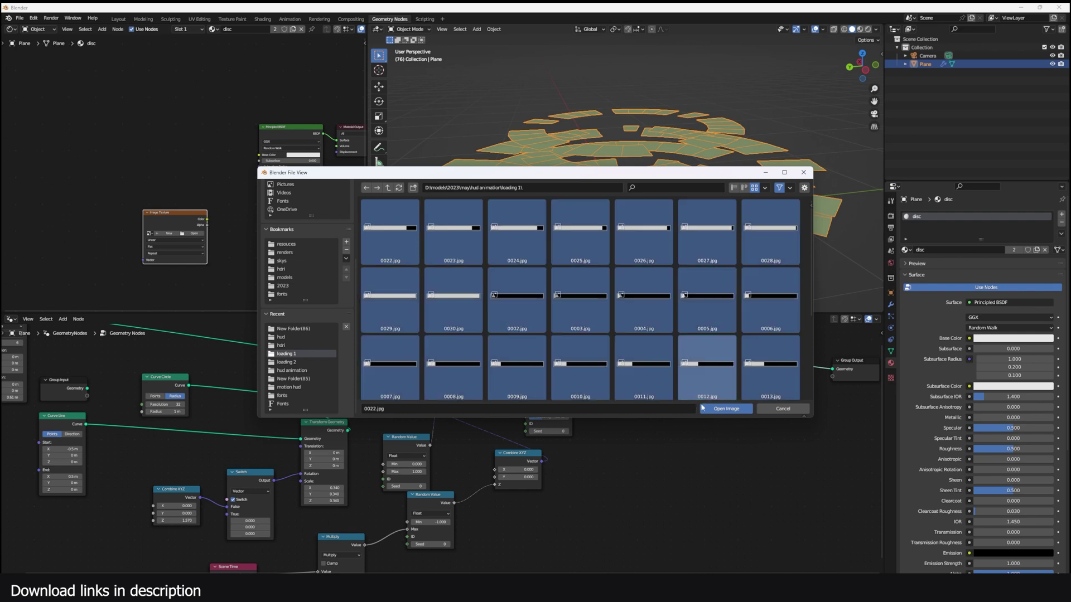
left_click(714, 408)
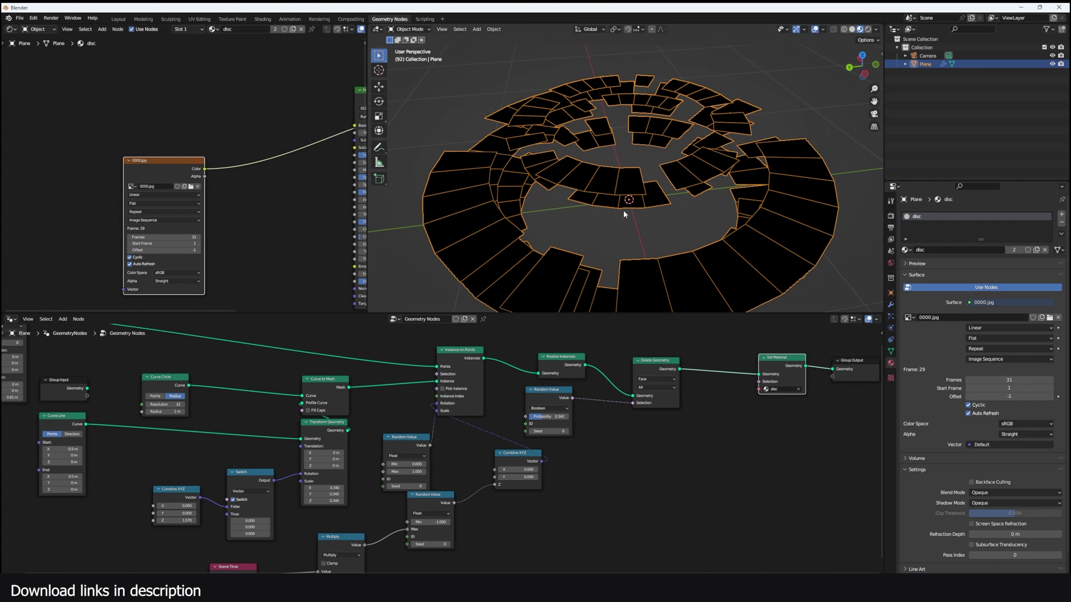
Move Set Material and Group Output aside and insert a Store Named Attribute node between Delete Geometry and Set Material
middle_click_drag(624, 214, 624, 262)
middle_click_drag(689, 360, 504, 366)
scroll(504, 366, "down", 2)
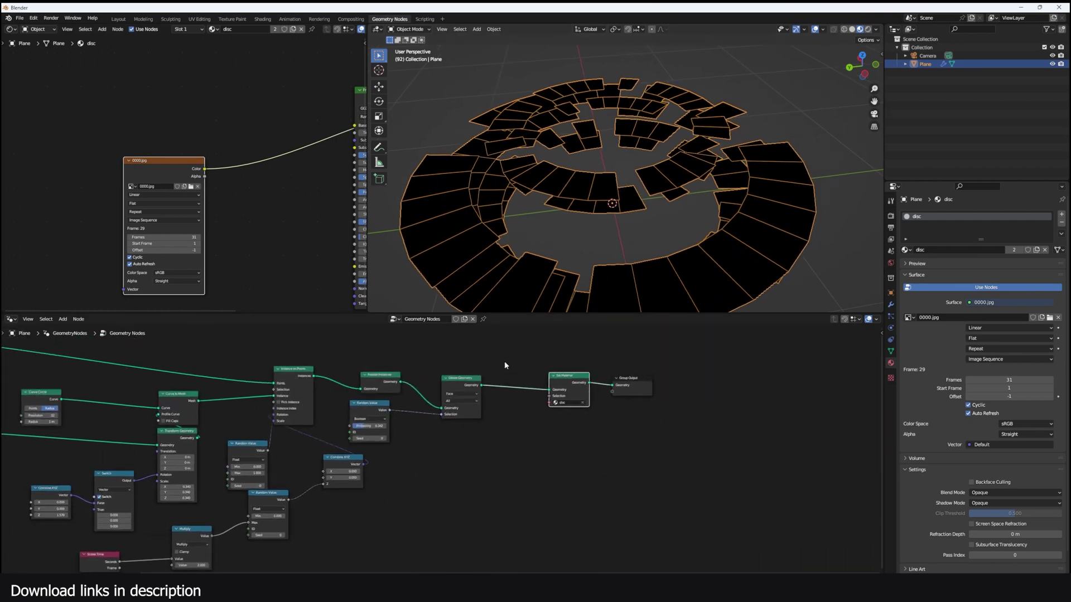
scroll(504, 366, "up", 3)
left_click_drag(745, 341, 608, 378)
key("g")
left_click(704, 373)
key("shift+a")
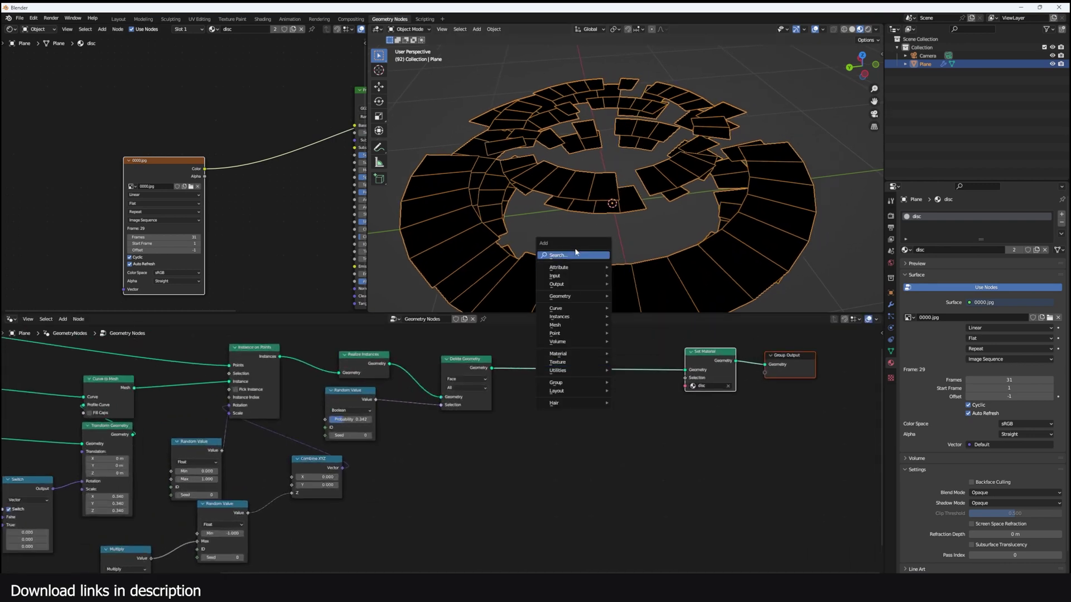
left_click(558, 254)
type("sto")
key("Return")
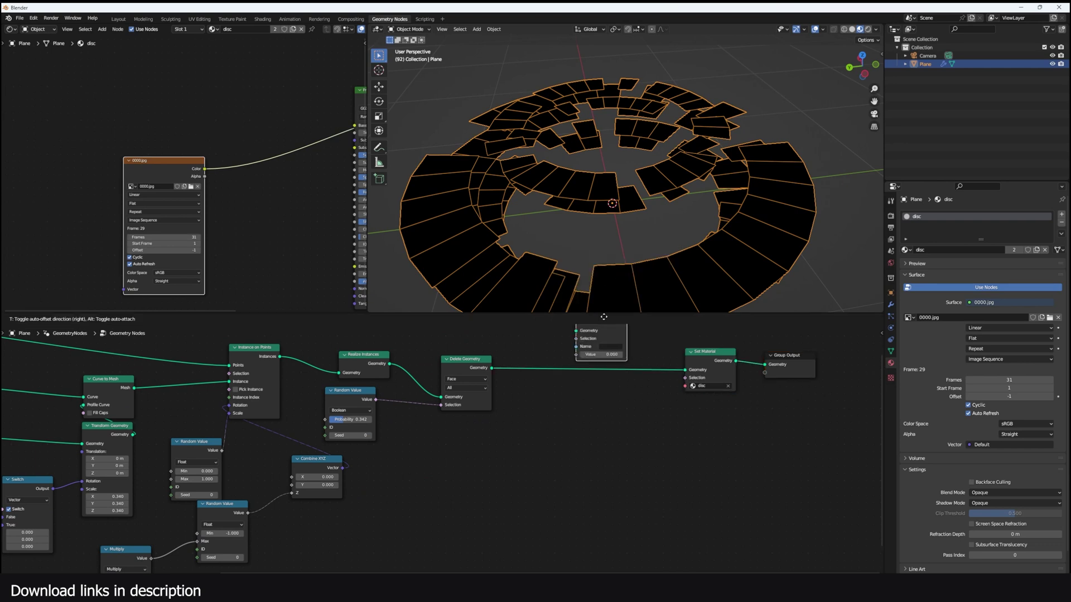
left_click(608, 351)
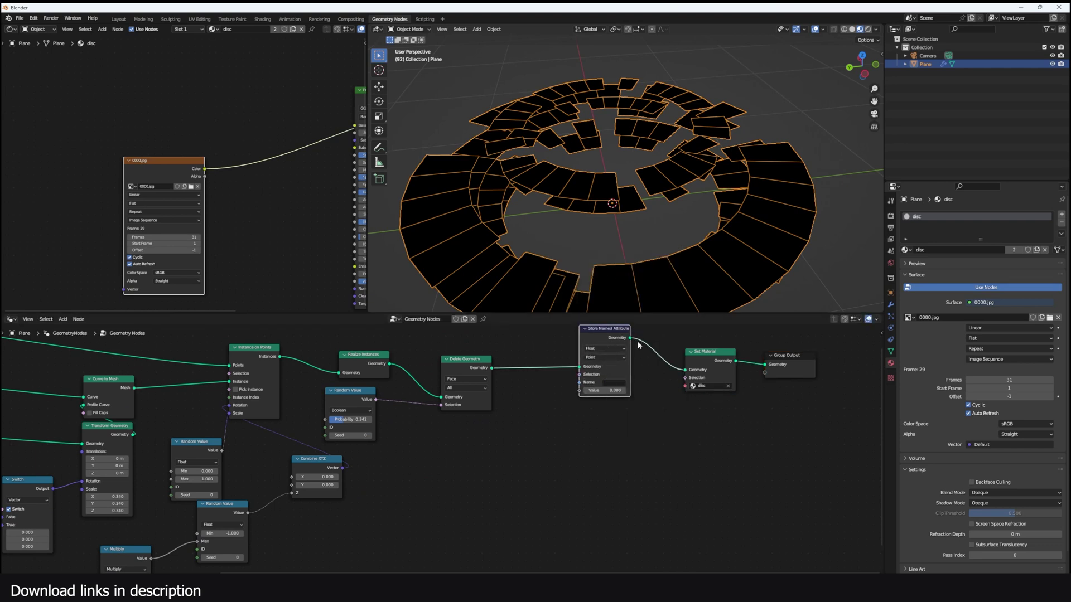
Set Store Named Attribute to Vector with the name uve, and add an Attribute node named uve to the disc material
left_click(609, 349)
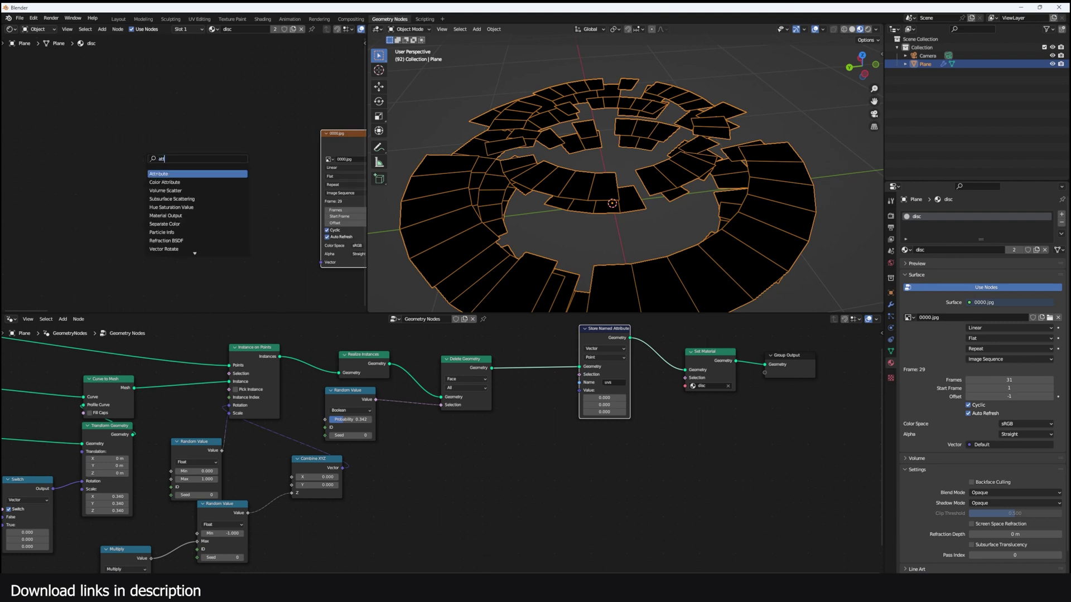
key("Return")
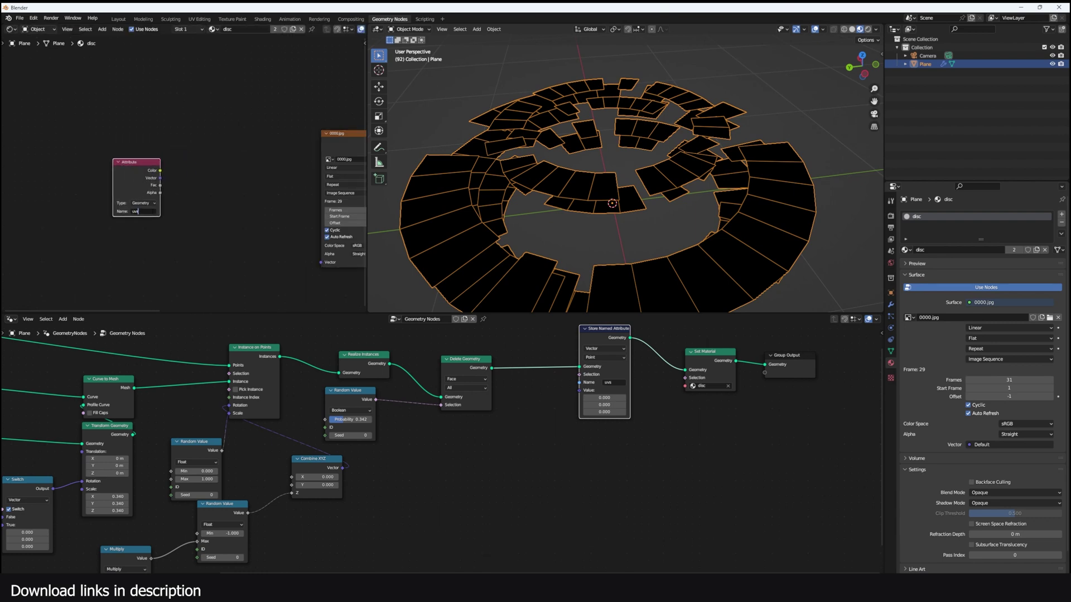
middle_click_drag(585, 203, 583, 199)
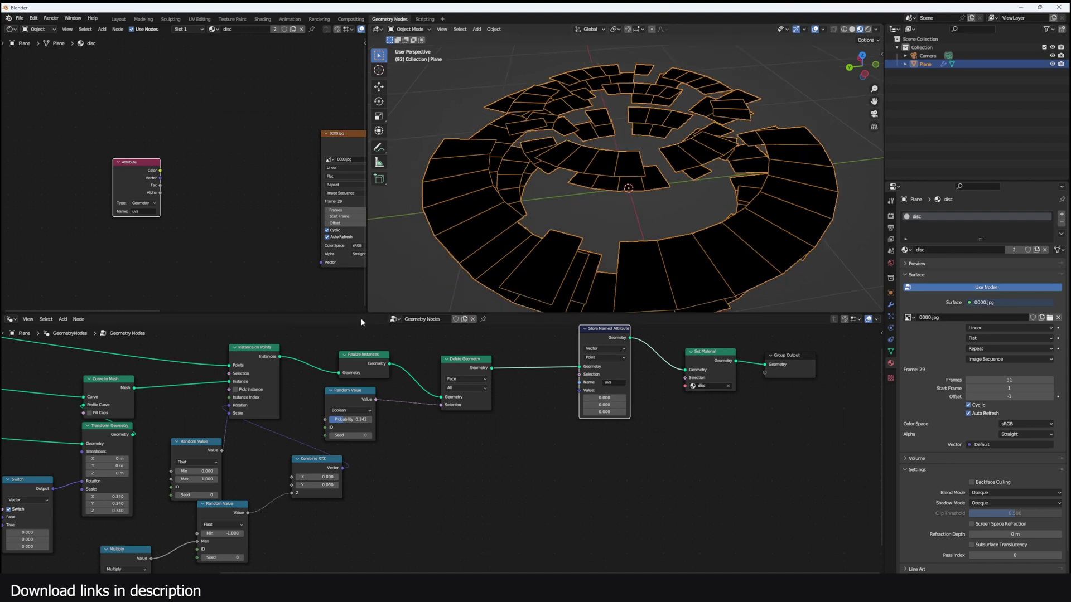
Reposition the Curve Circle node to leave more space before the Curve to Mesh node
middle_click_drag(392, 375, 590, 343)
scroll(358, 375, "up", 3)
middle_click_drag(223, 357, 481, 414)
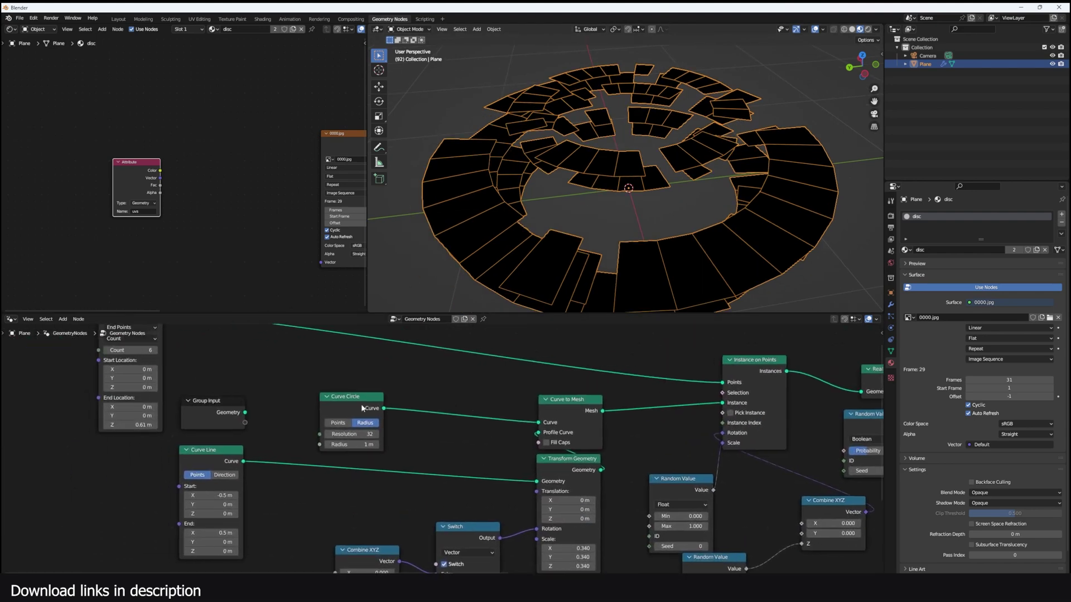
left_click_drag(362, 405, 344, 391)
scroll(382, 465, "down", 2)
middle_click_drag(383, 465, 460, 431)
middle_click_drag(503, 398, 399, 399)
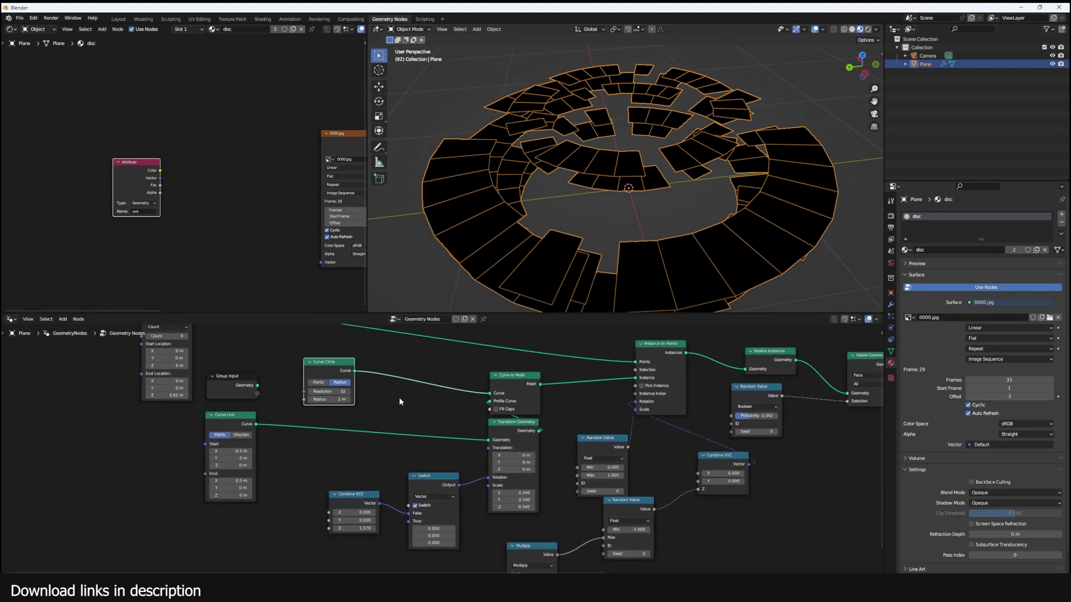
middle_click_drag(344, 379, 378, 390)
left_click_drag(381, 384, 374, 373)
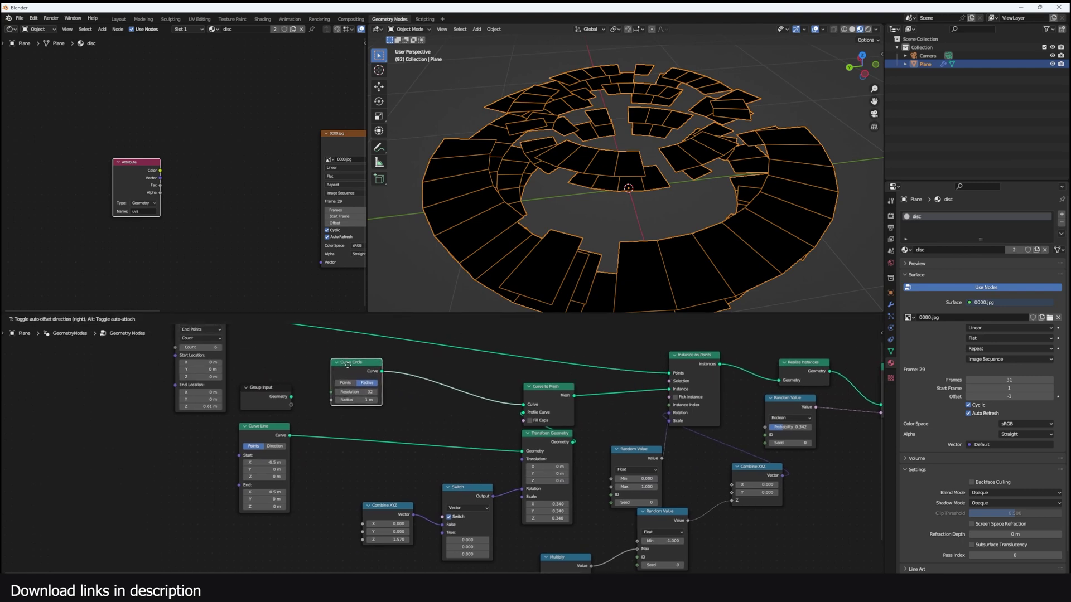
left_click(374, 374, "ctrl+shift")
key("x")
scroll(422, 375, "up", 3)
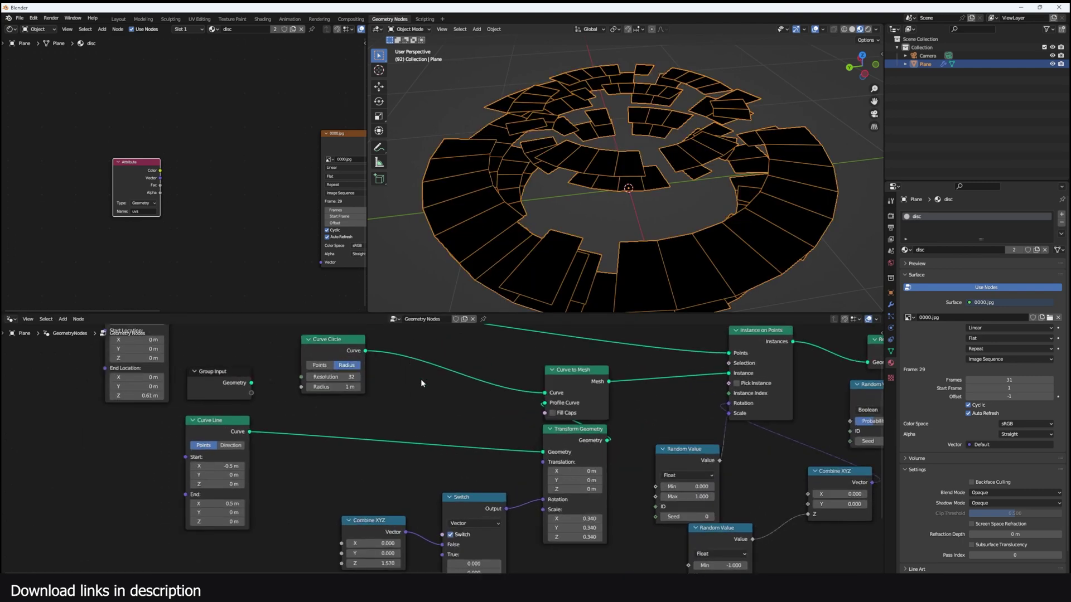
Spread the Curve Circle, Group Input and Curve Line nodes farther apart to open up room between them
left_click_drag(391, 367, 329, 352)
middle_click_drag(383, 380, 409, 374)
left_click_drag(294, 396, 207, 468)
left_click_drag(284, 438, 273, 497)
scroll(433, 426, "down", 1)
middle_click_drag(432, 427, 382, 452)
scroll(453, 451, "down", 5)
middle_click_drag(472, 466, 444, 426)
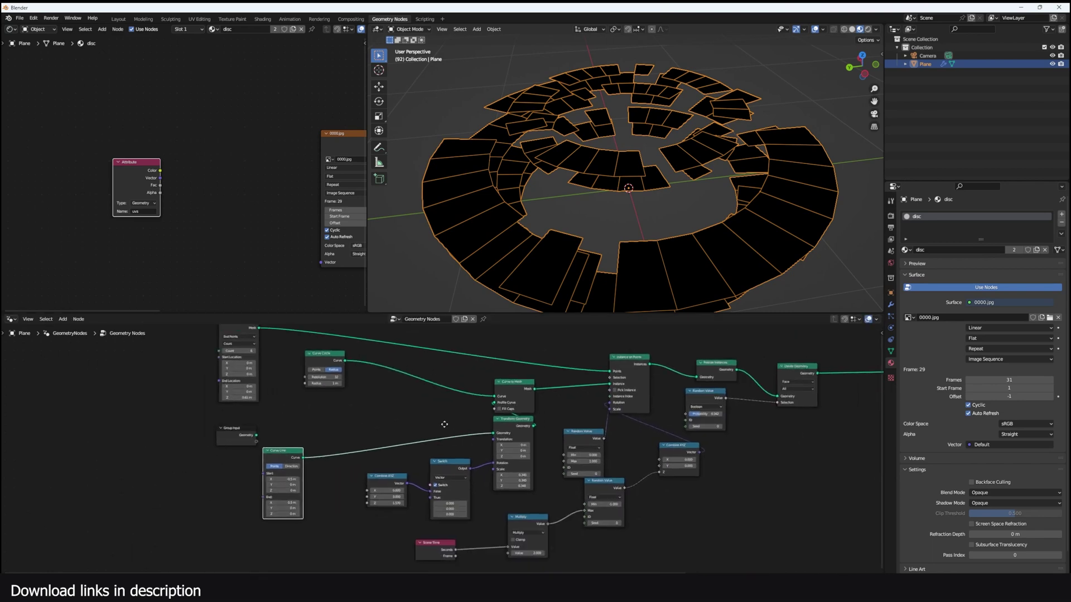
Preview the Curve Line node's output in the viewport
scroll(472, 458, "up", 2)
middle_click_drag(518, 446, 465, 424)
middle_click_drag(615, 384, 566, 409)
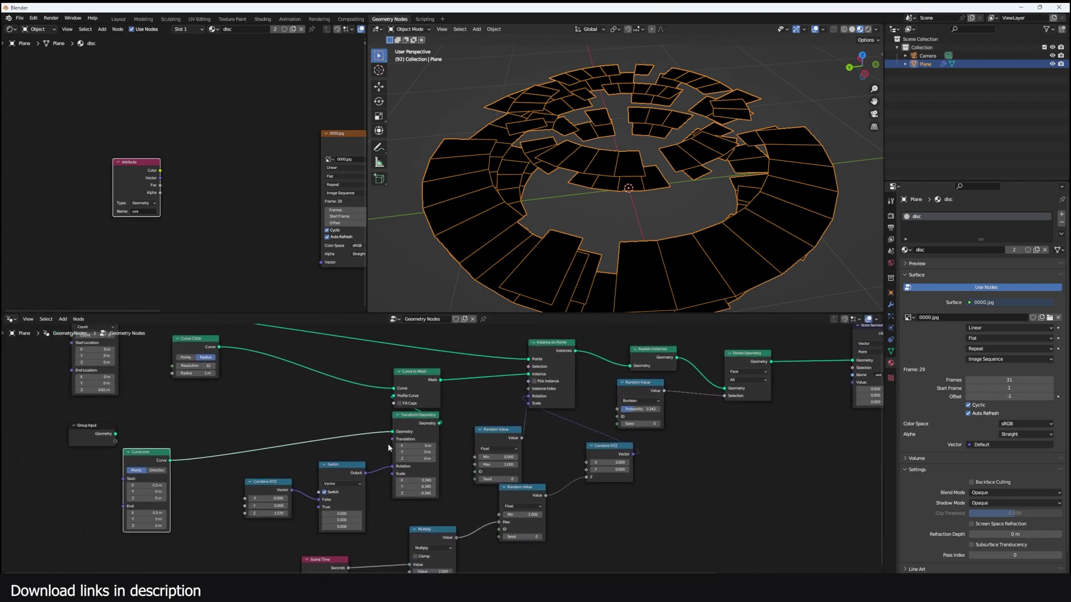
middle_click_drag(390, 447, 452, 435)
left_click(221, 450, "ctrl+shift")
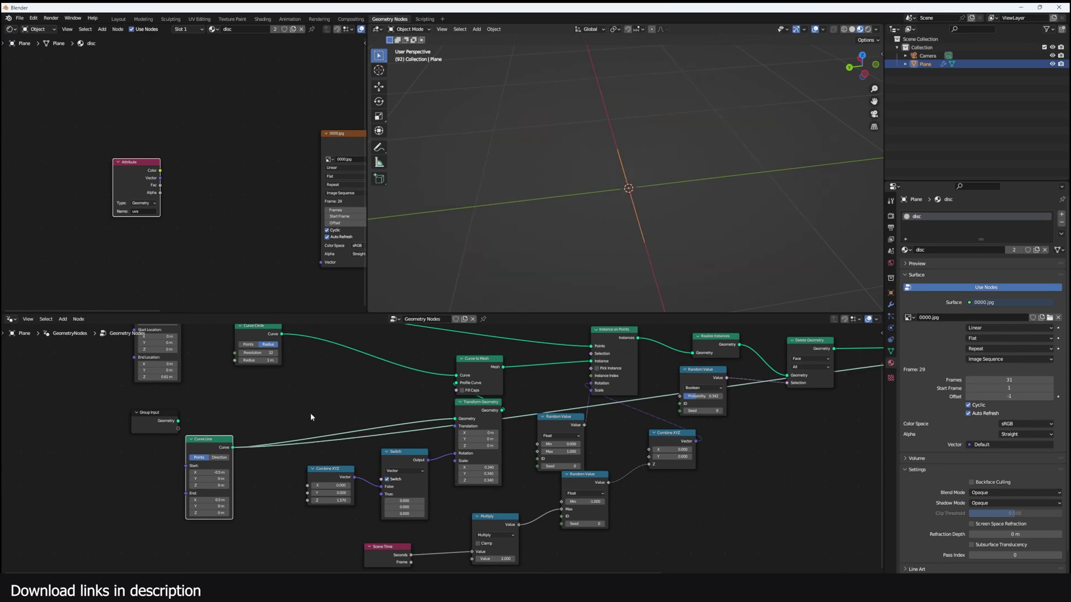
Preview the Set Material node's output in the viewport
middle_click_drag(285, 422, 283, 437)
middle_click_drag(509, 418, 272, 430)
middle_click_drag(732, 387, 681, 392)
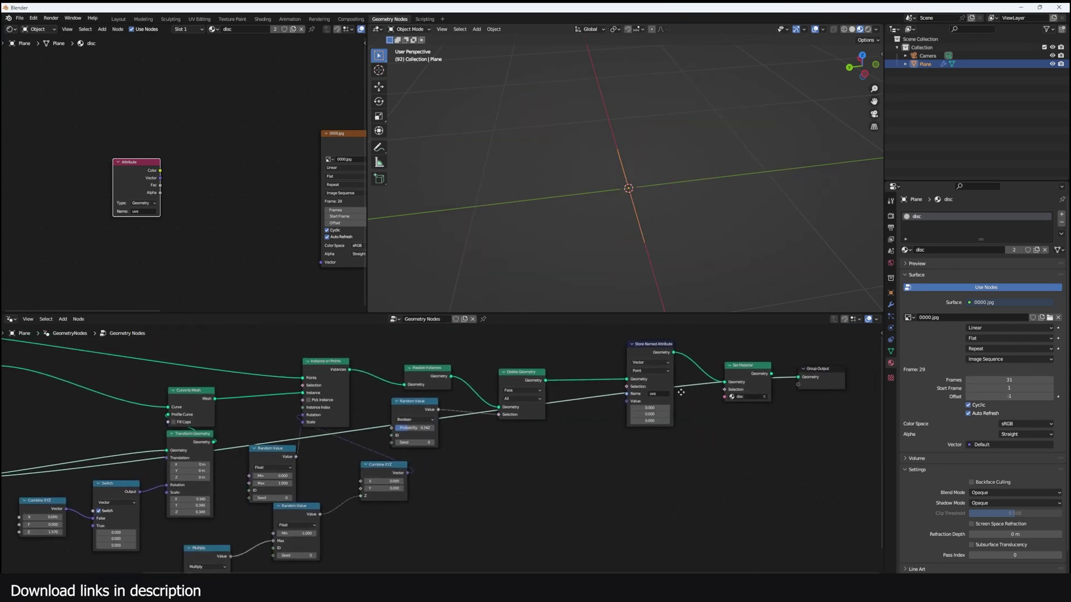
scroll(681, 392, "down", 1, "ctrl")
left_click(746, 375, "ctrl+shift")
Insert a Capture Attribute node between the Curve Circle and Curve to Mesh nodes, shifting Curve Circle to make room
middle_click_drag(413, 405, 662, 413)
middle_click_drag(382, 418, 560, 447)
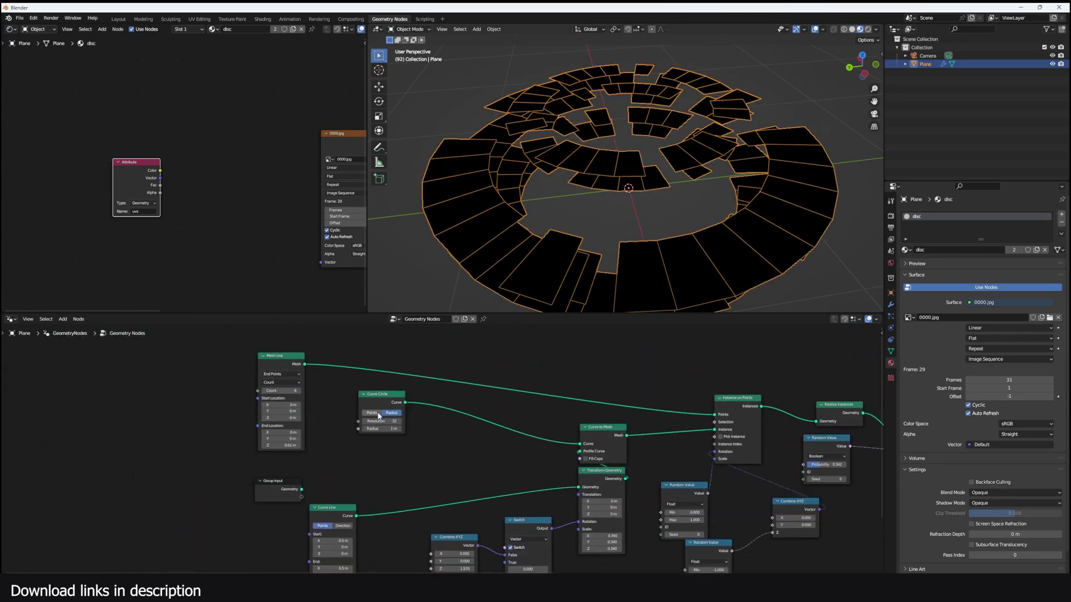
left_click_drag(380, 398, 348, 398)
middle_click_drag(401, 408, 429, 400)
scroll(429, 400, "up", 2)
left_click_drag(391, 381, 481, 394)
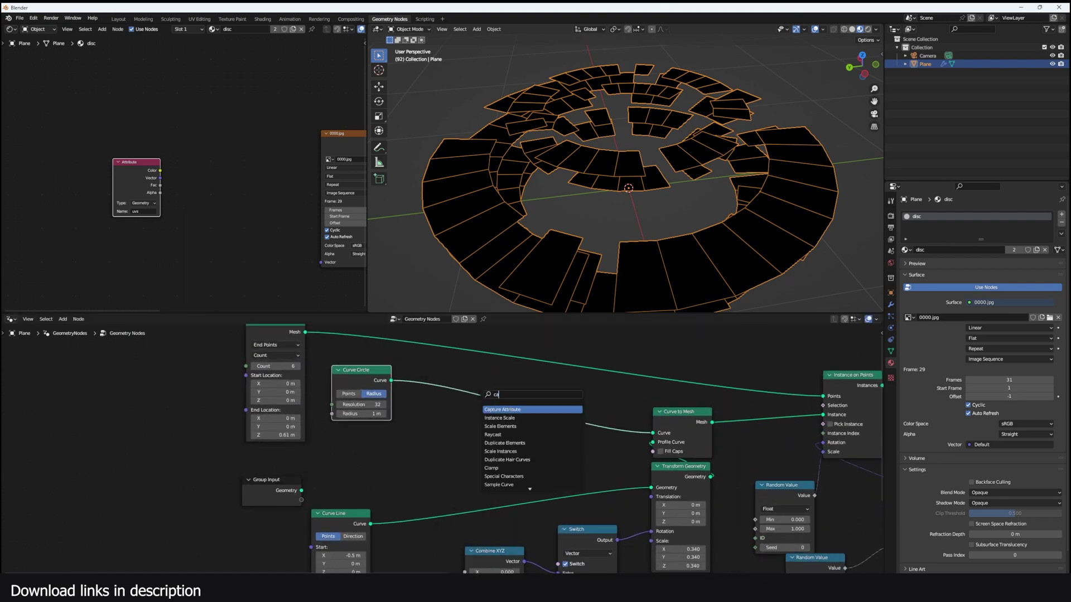
type("catt")
key("Return")
left_click(525, 394)
Add a Spline Parameter node and connect its Factor to the Capture Attribute node's Value
key("shift+a")
type("s")
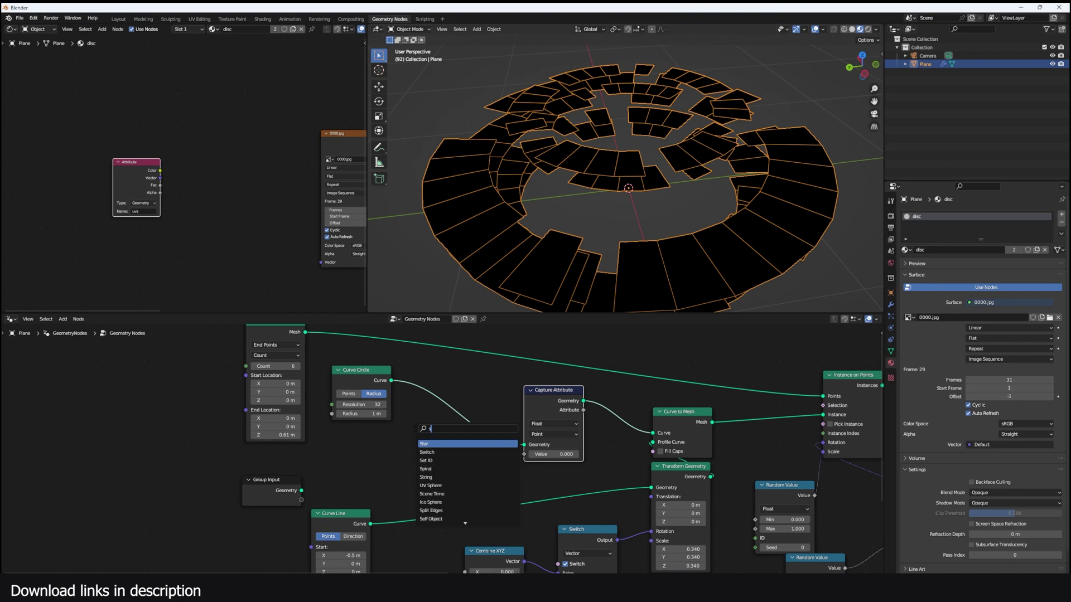
type("spl")
key("Return")
left_click(324, 432)
scroll(442, 450, "up", 3)
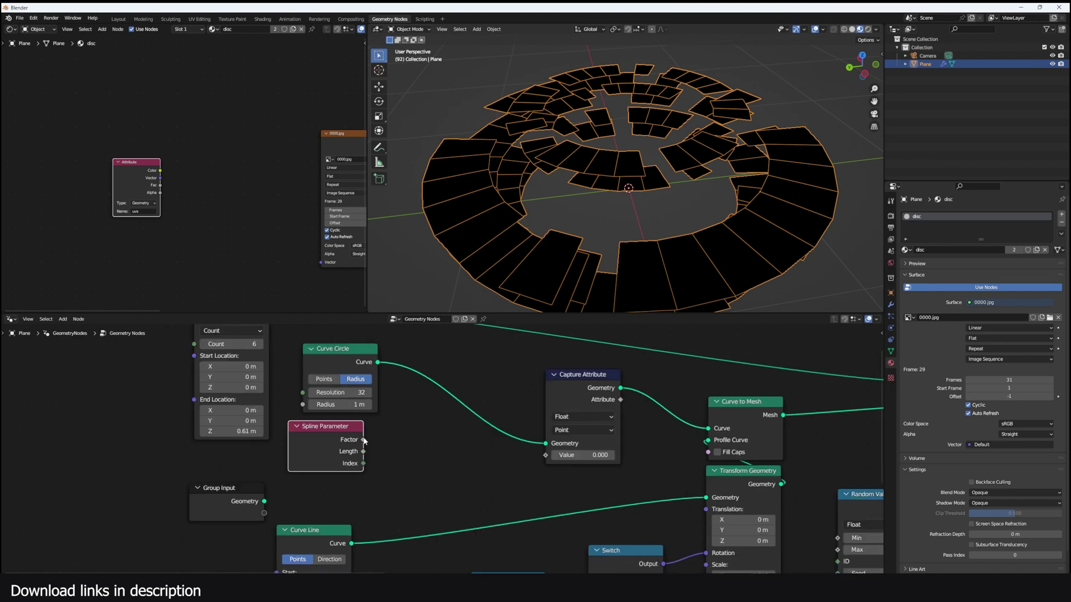
left_click_drag(541, 458, 544, 455)
scroll(558, 452, "down", 4)
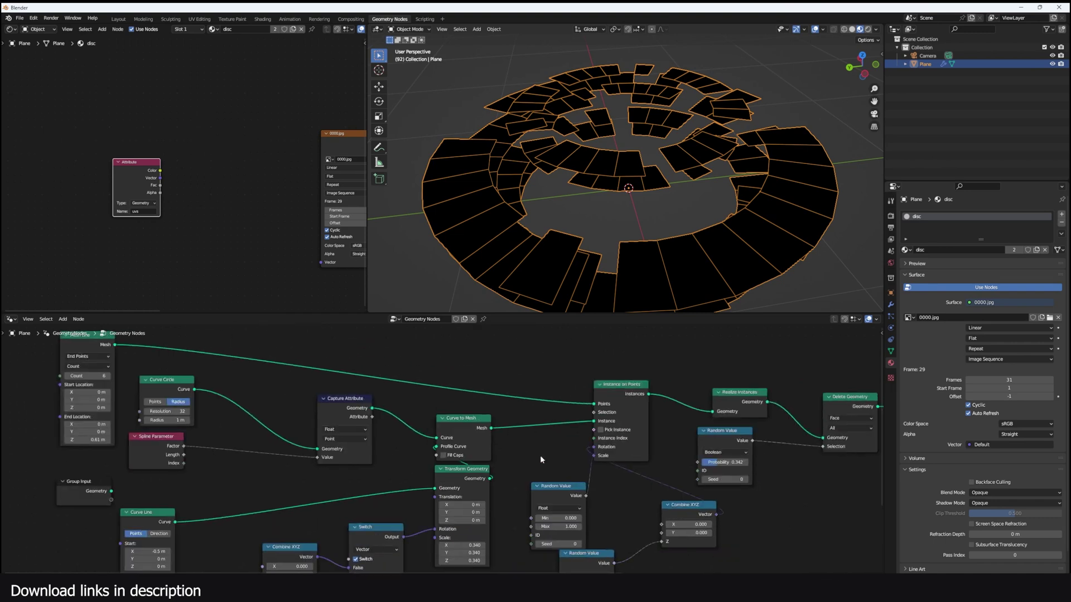
Add a Combine XYZ node and connect its vector to the Value of the Store Named Attribute node
middle_click_drag(619, 448, 481, 451)
key("shift+a")
type("s")
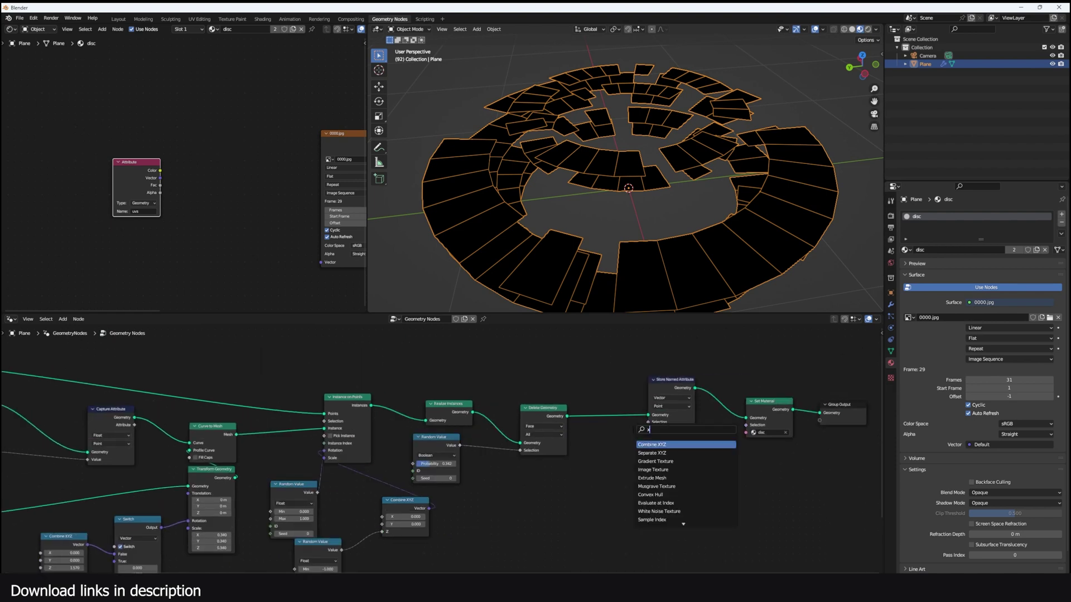
type("com")
key("Return")
left_click(607, 468)
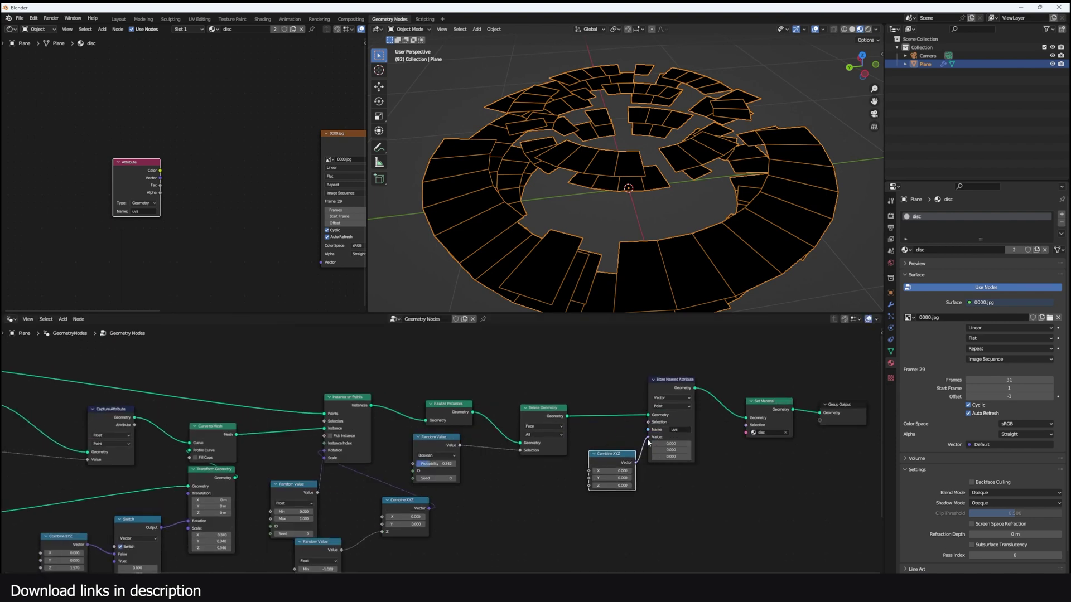
left_click_drag(647, 444, 648, 441)
Reposition the Capture Attribute, Spline Parameter and Curve Circle nodes to tidy the beginning of the node tree
middle_click_drag(387, 445, 559, 435)
left_click_drag(294, 408, 256, 391)
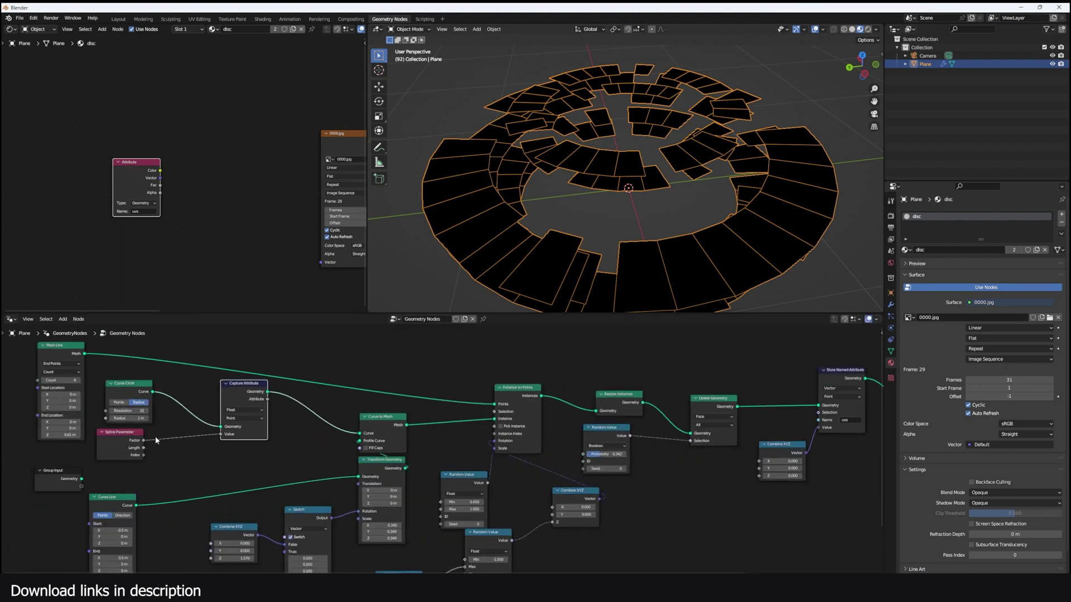
left_click_drag(132, 437, 148, 437)
left_click_drag(124, 392, 132, 378)
Connect the captured attribute of the circle to the X input of the Combine XYZ node feeding Store Named Attribute
scroll(575, 410, "down", 5, "ctrl")
left_click(720, 402)
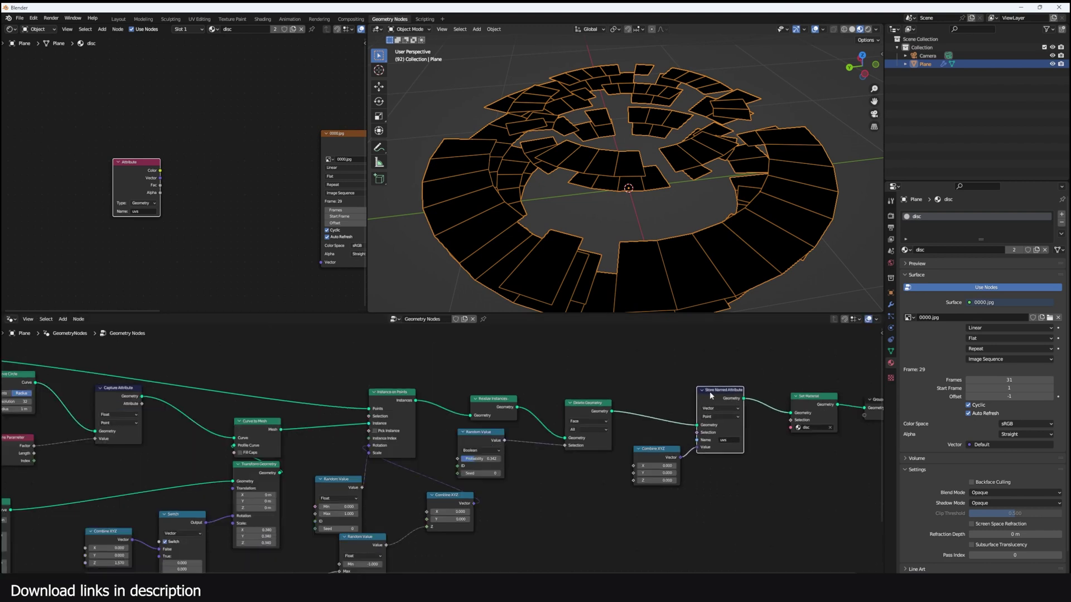
scroll(652, 406, "up", 2, "ctrl")
scroll(241, 418, "up", 3, "ctrl")
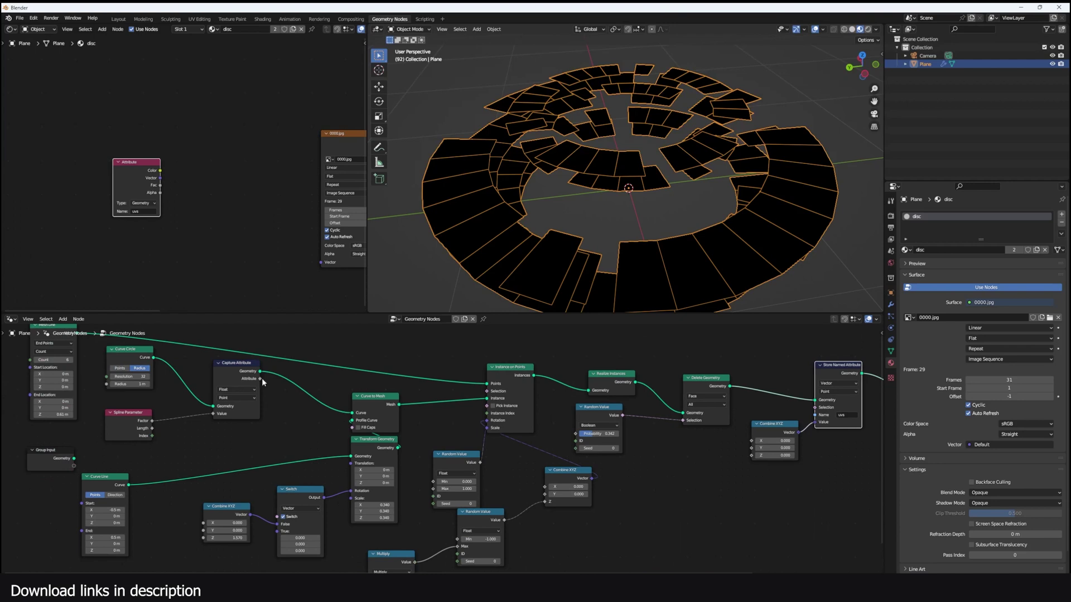
left_click_drag(260, 381, 755, 444)
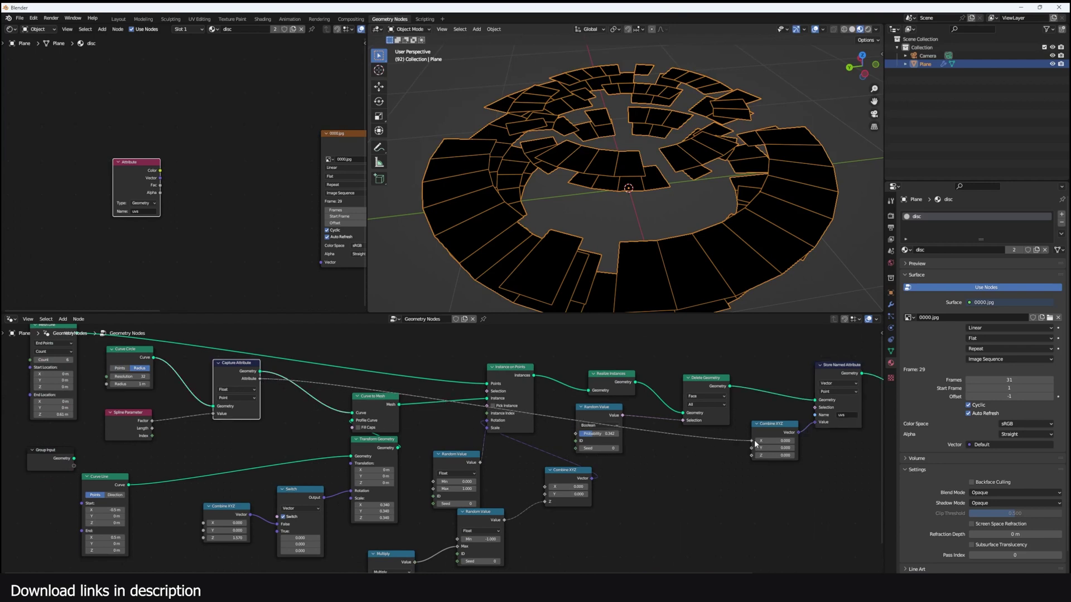
Preview the uvs Attribute node's color on the rings in the disc material
scroll(268, 426, "up", 2)
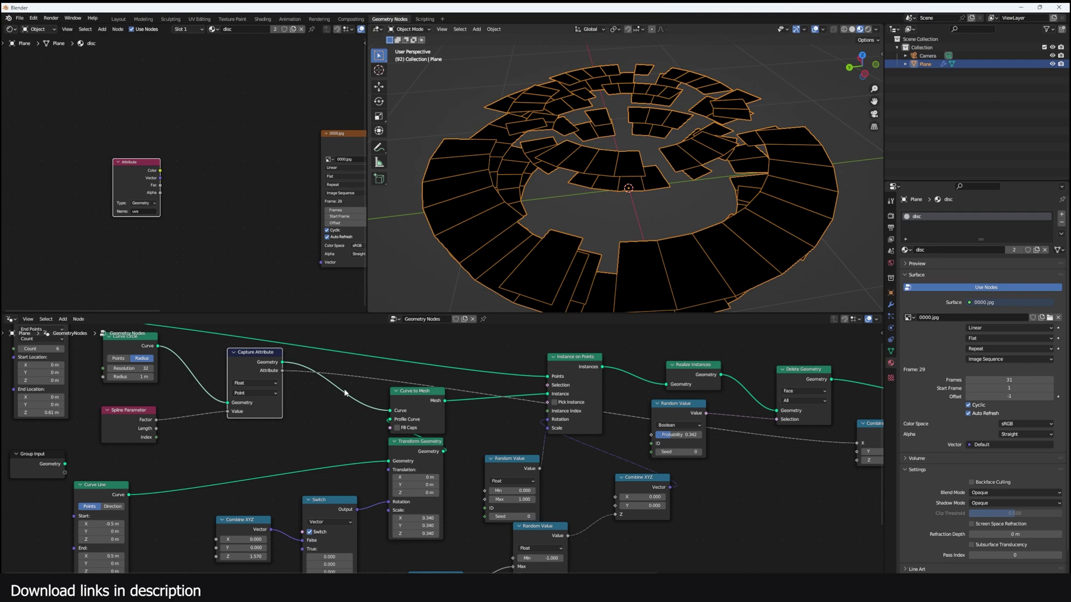
scroll(345, 394, "down", 5, "ctrl")
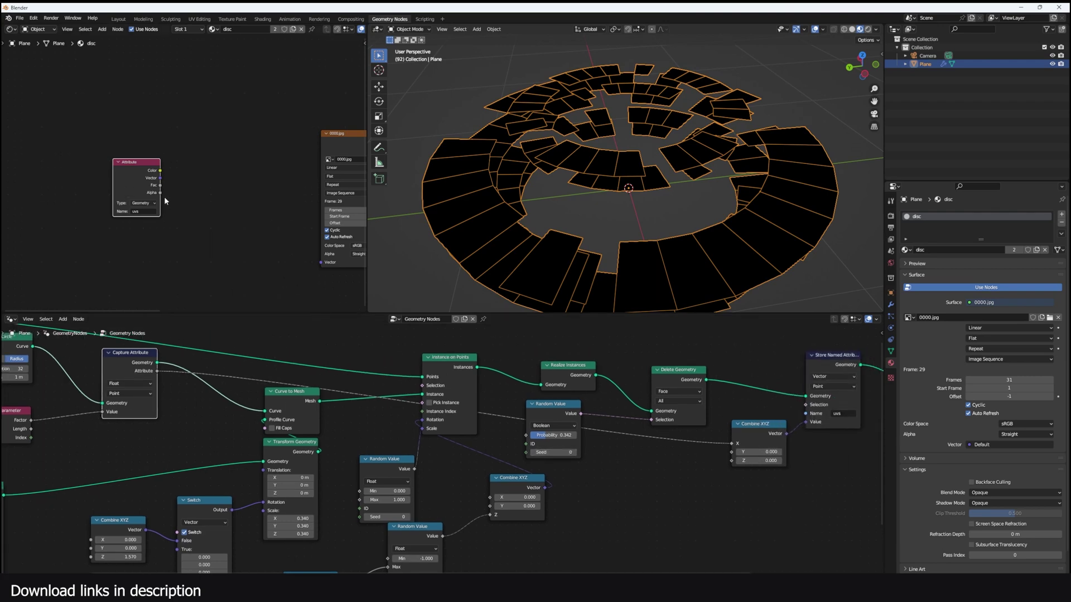
left_click(144, 170, "ctrl+shift")
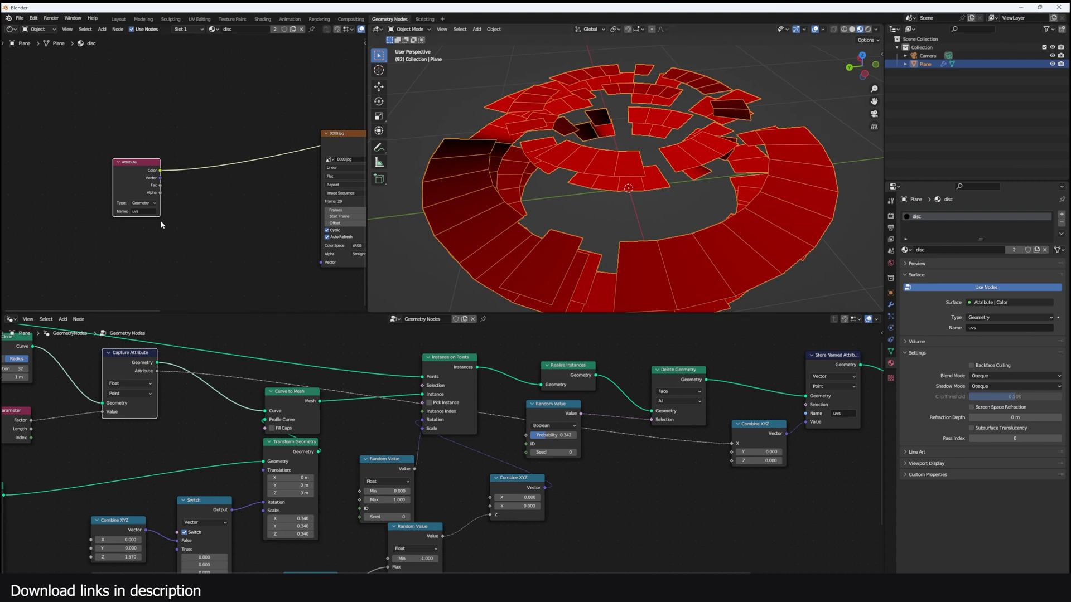
Insert a second Capture Attribute after Curve Line and feed its Value from the Factor of a duplicated Spline Parameter node
left_click(28, 423)
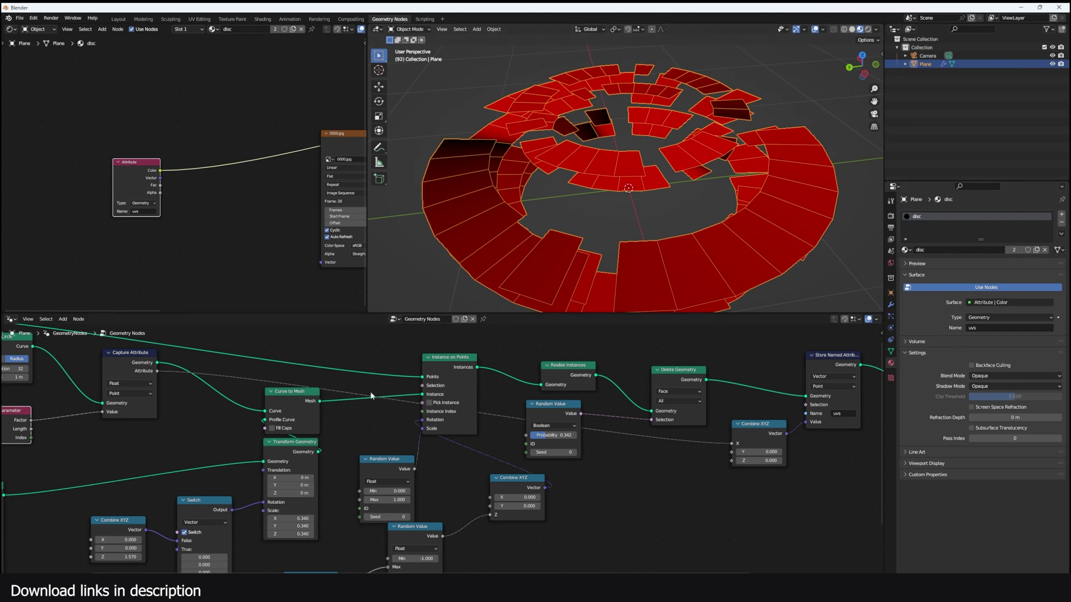
middle_click_drag(372, 396, 517, 362)
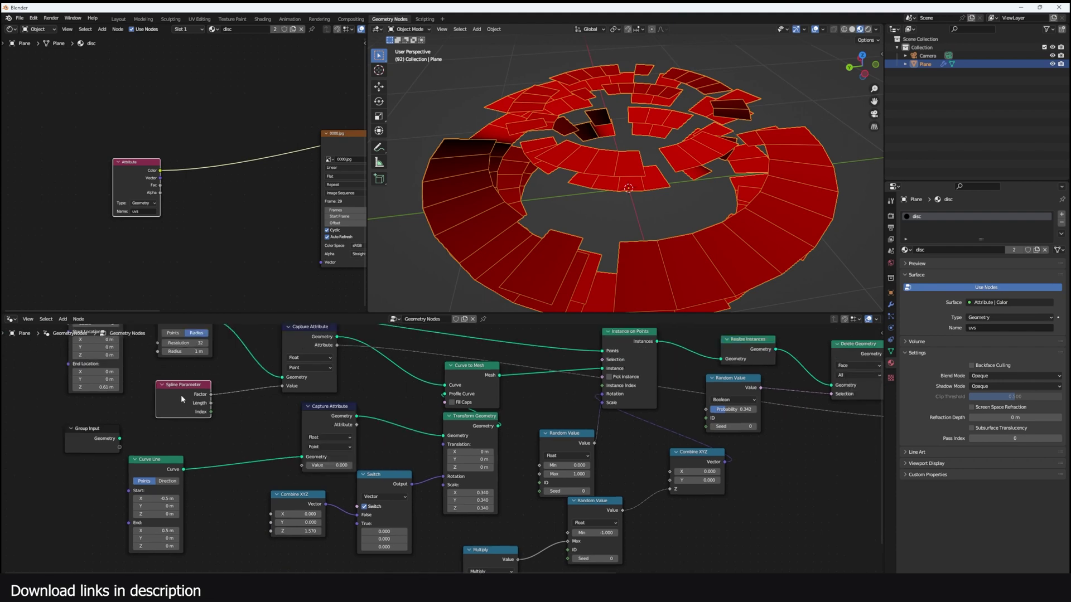
key("shift+d")
left_click(220, 506)
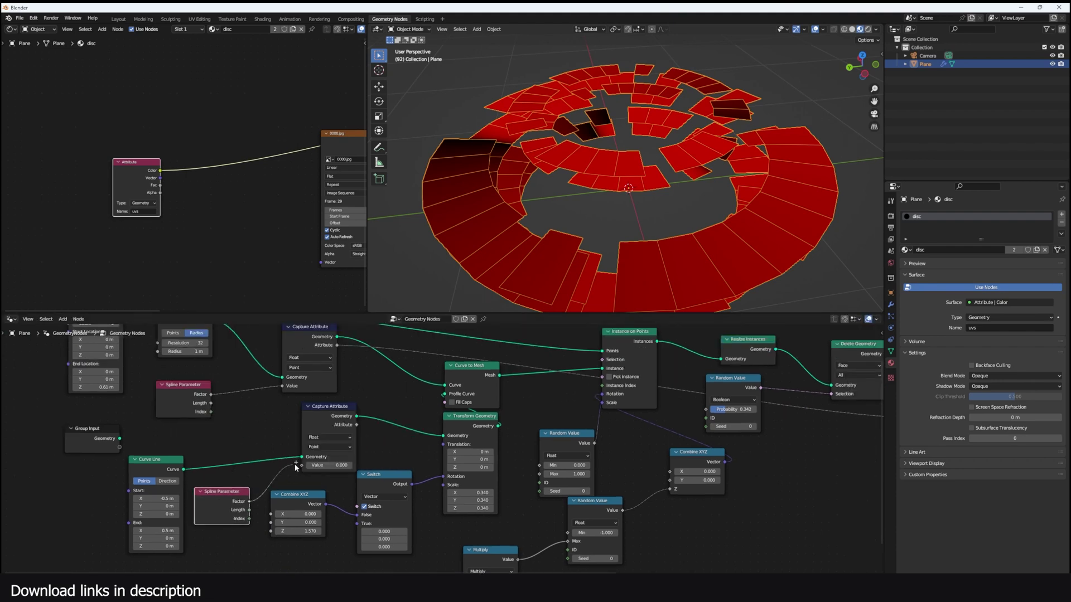
mouse_move(143, 472)
left_mouse_down()
mouse_move(158, 459)
mouse_move(149, 464)
left_mouse_up()
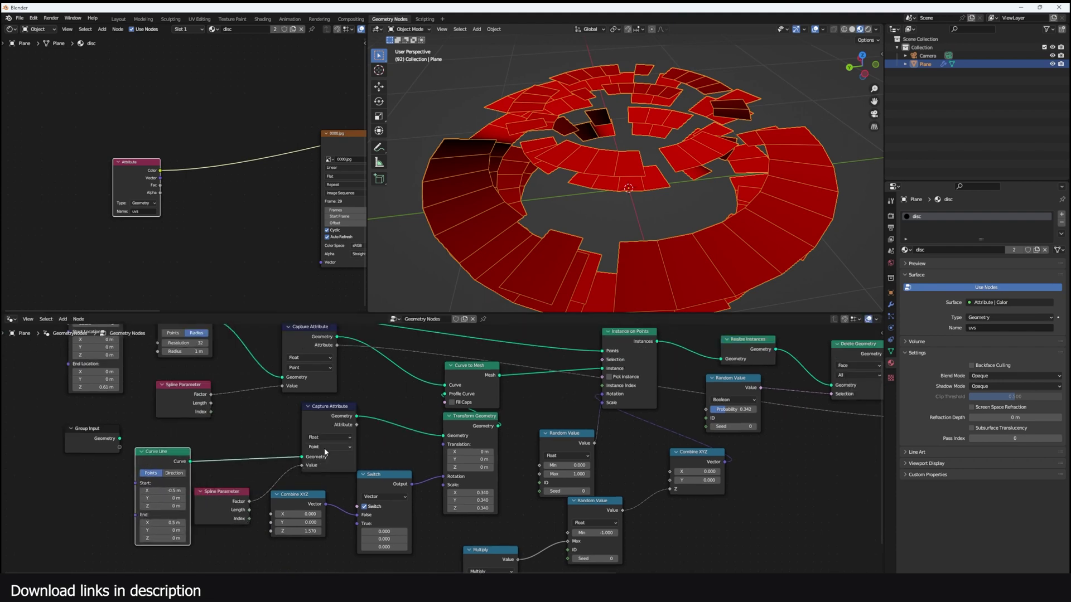
Connect the Curve Line's captured attribute to Combine XYZ's Y, and use the Attribute color as the image texture's vector
middle_click_drag(355, 428, 236, 442)
left_click(235, 442)
left_click_drag(728, 446, 796, 443)
middle_click_drag(604, 166, 588, 185)
middle_click_drag(306, 425, 483, 394)
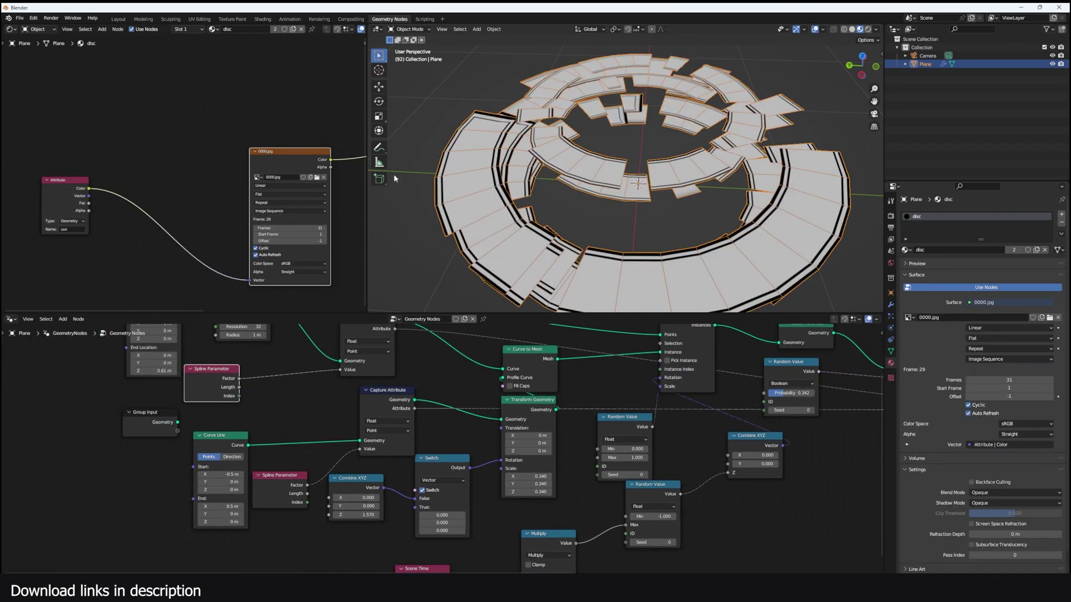
Play the animation briefly to examine the image sequence mapped onto the rings
middle_click_drag(574, 184, 592, 227)
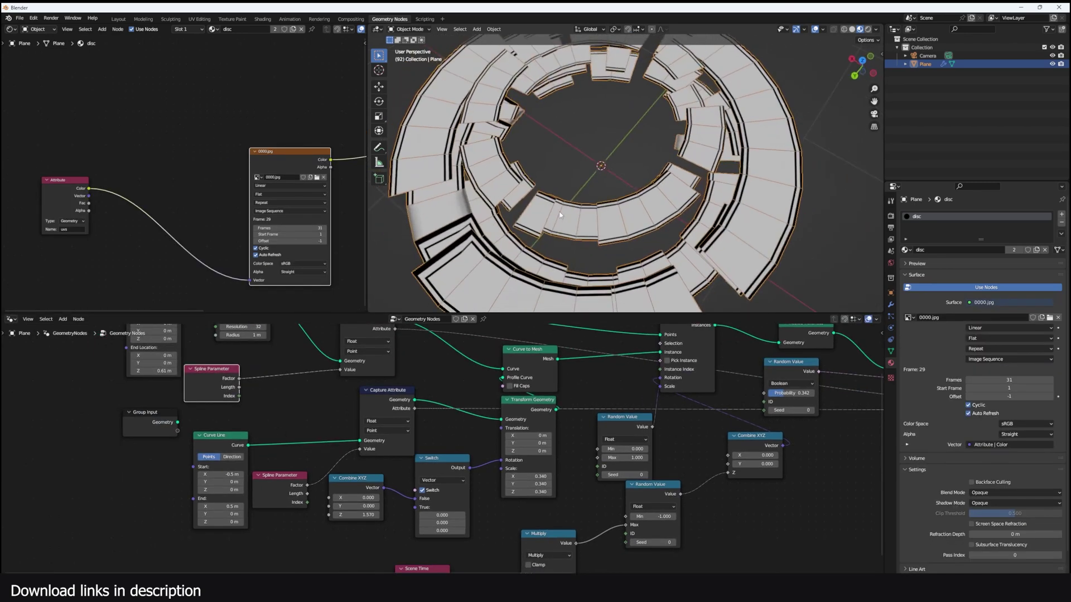
key("space")
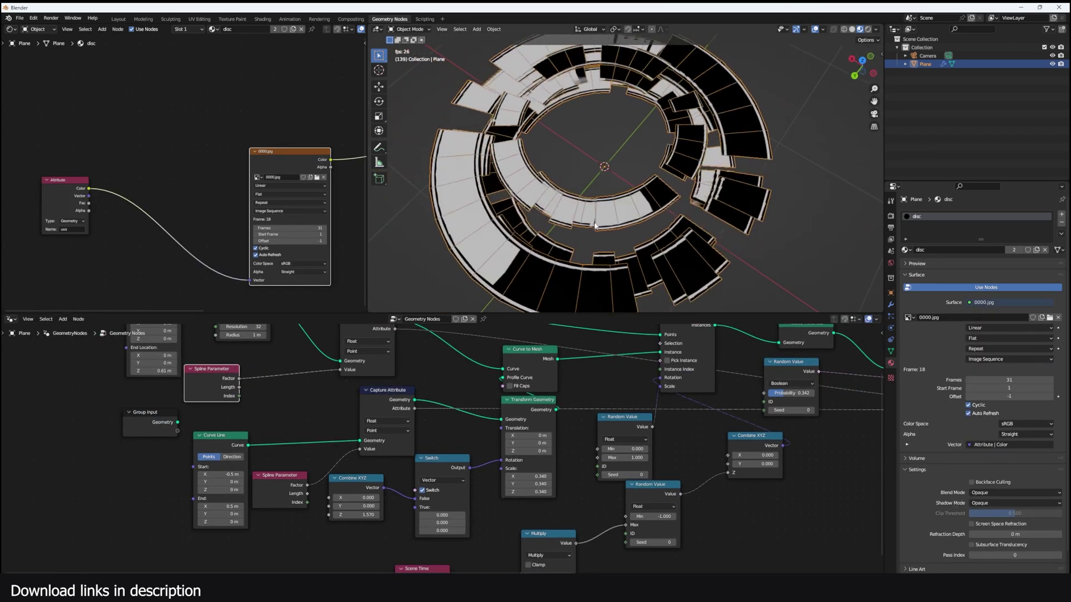
key("space")
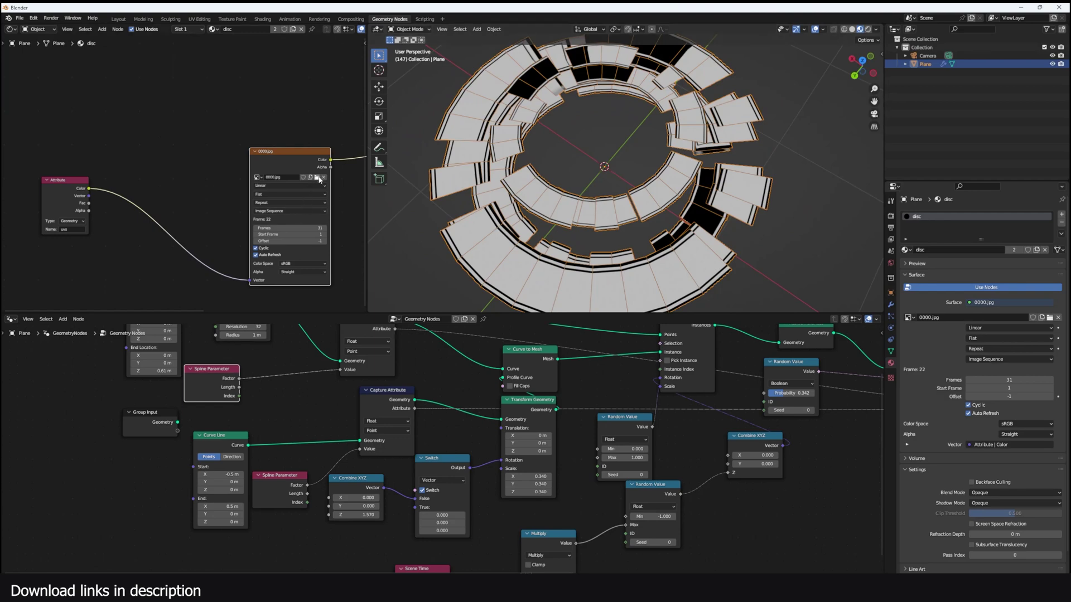
Replace the texture with all images of the loading 2 folder as an image sequence, and play the animation to check it
left_click(317, 177)
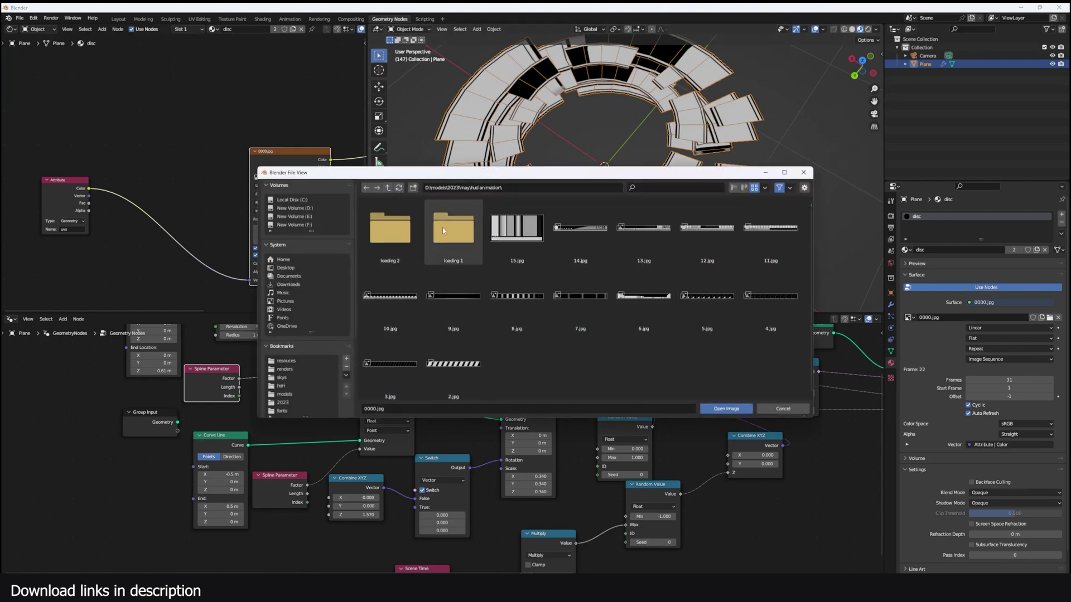
double_click(390, 228)
key("a")
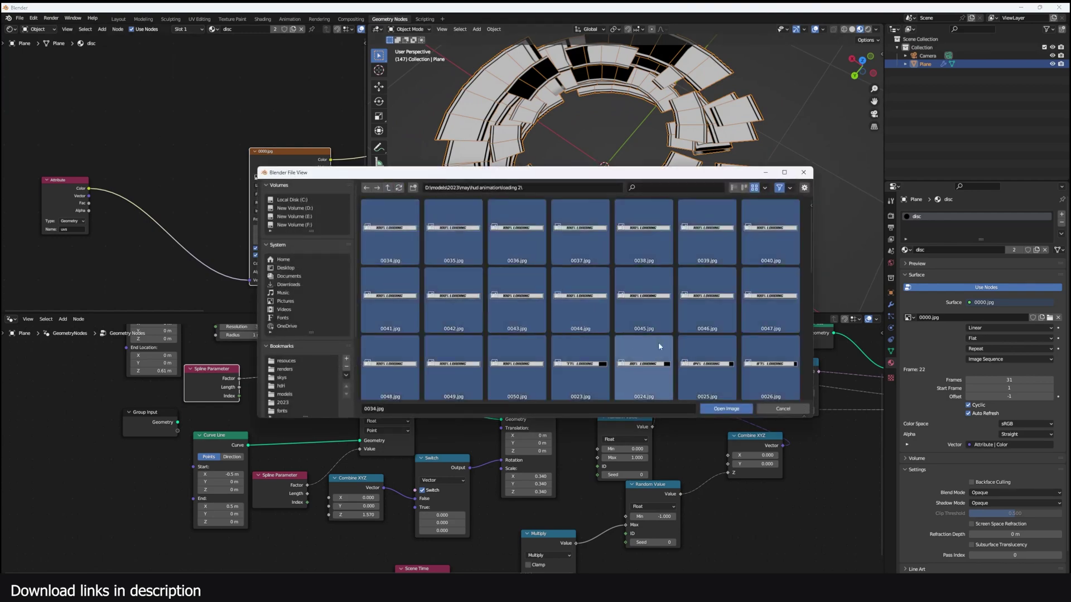
left_click(735, 407)
key("space")
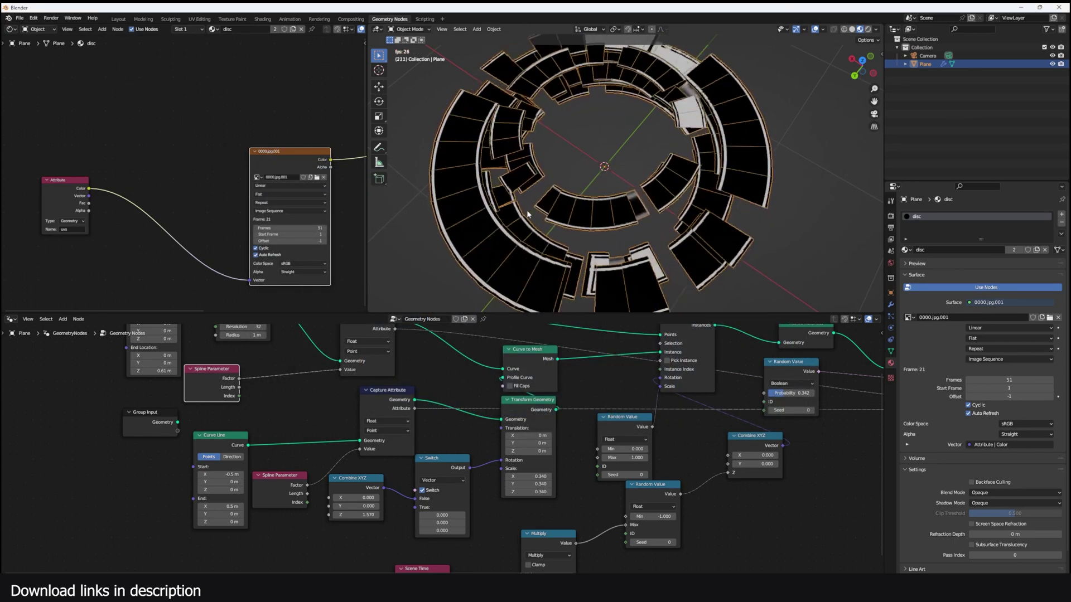
key("space")
Show the modifier settings and set the Probability of the boolean Random Value node to 0
left_click(891, 304)
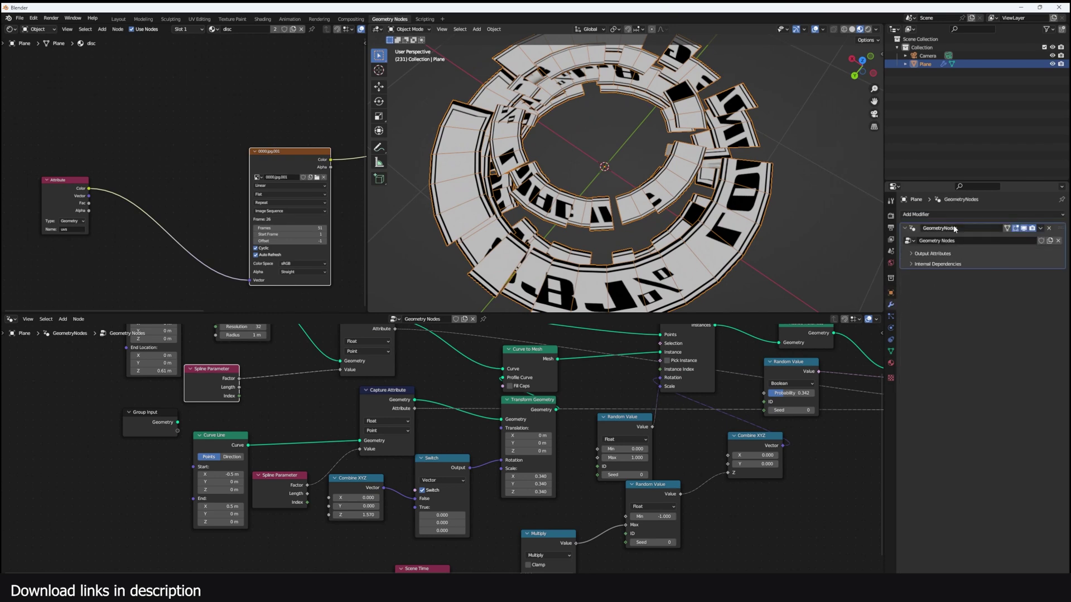
middle_click_drag(268, 350, 363, 400)
middle_click_drag(430, 397, 435, 408)
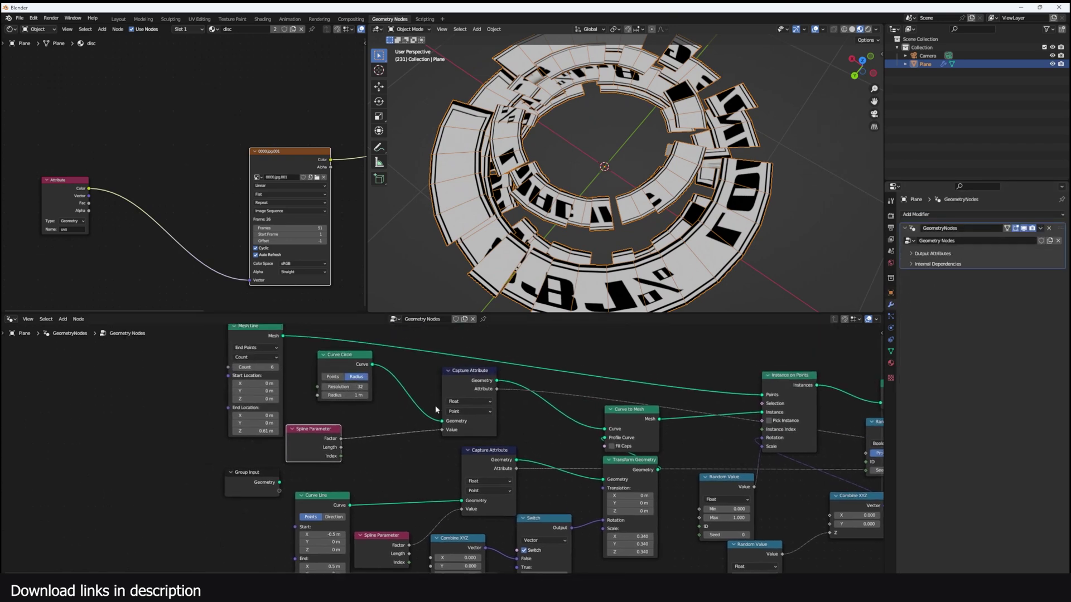
middle_click_drag(643, 431, 333, 426)
left_click_drag(590, 449, 563, 449)
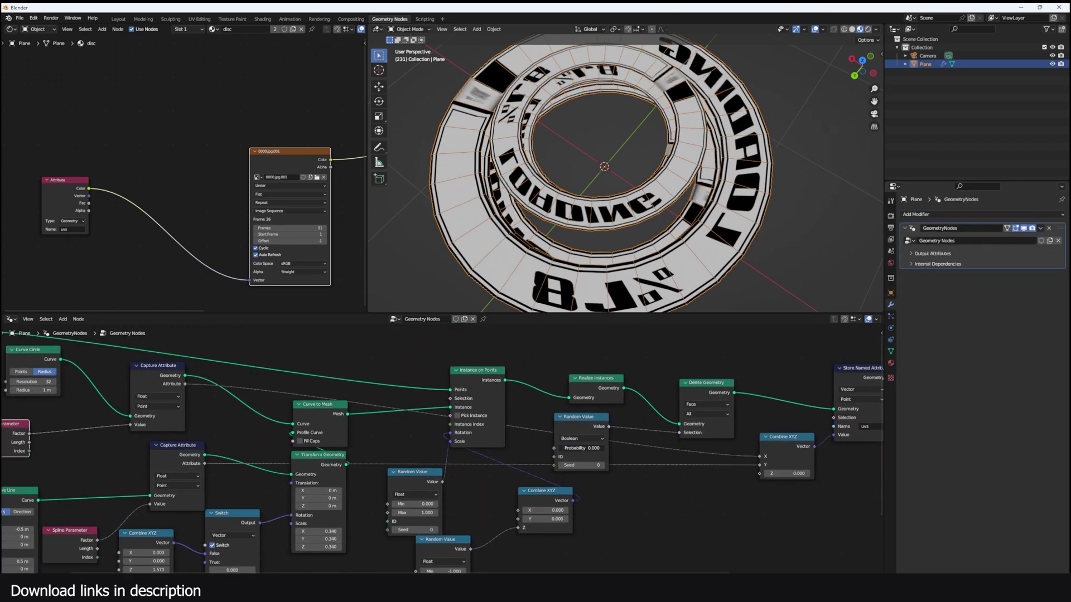
Expose the Random Value node's Probability and the Mesh Line's Count as group inputs
scroll(631, 241, "down", 2)
middle_click_drag(658, 242, 576, 199)
middle_click_drag(354, 400, 487, 399)
middle_click_drag(245, 368, 323, 370)
scroll(401, 407, "down", 2)
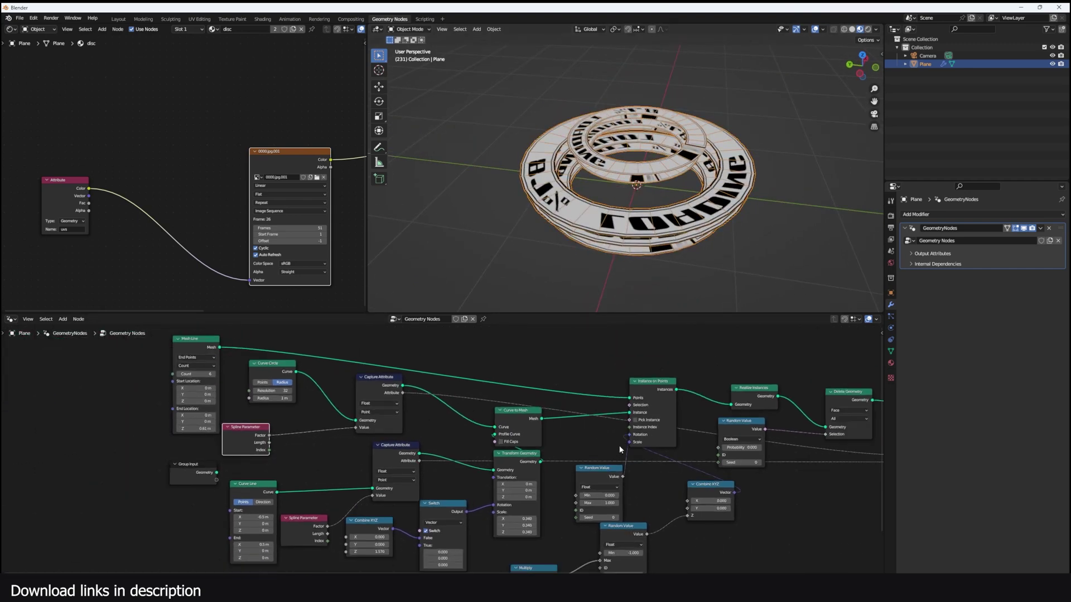
left_click_drag(717, 448, 218, 483)
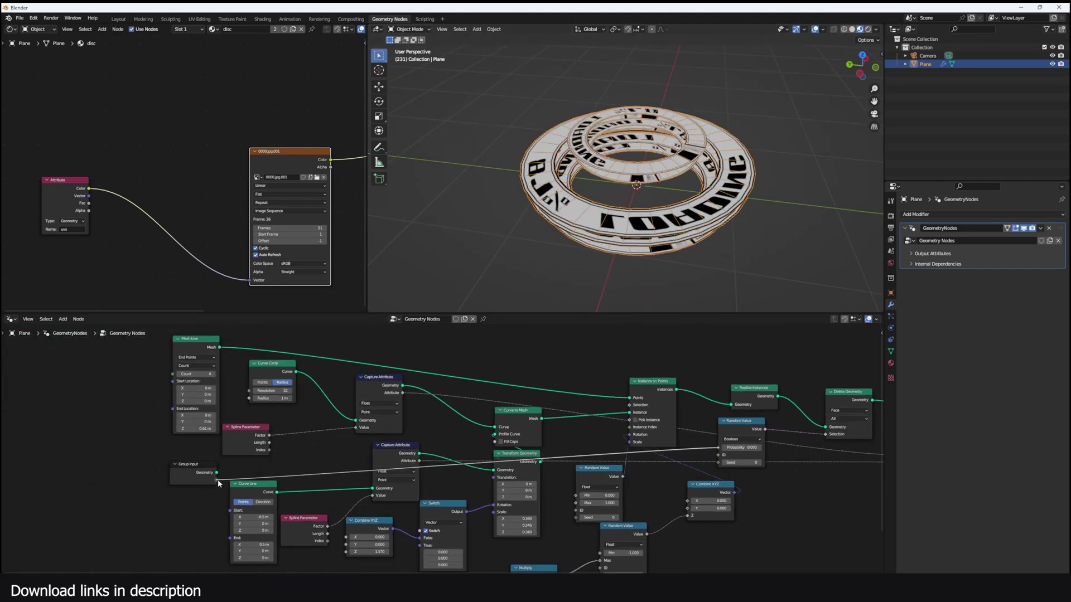
left_click_drag(165, 381, 118, 440)
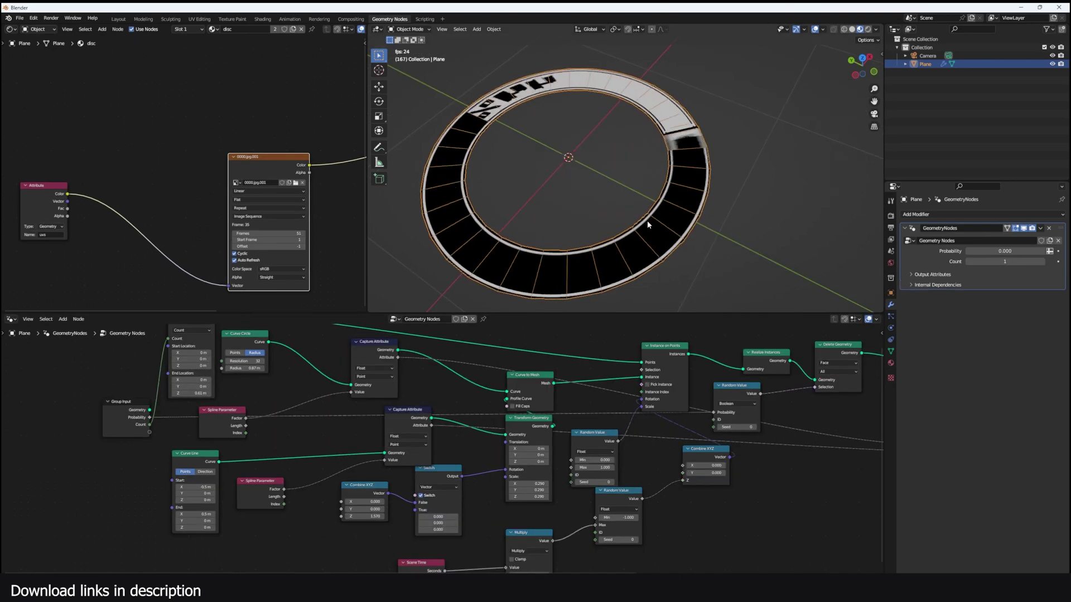
Stop the playback and try a Probability of 0.275 on the Geometry Nodes modifier
key("space")
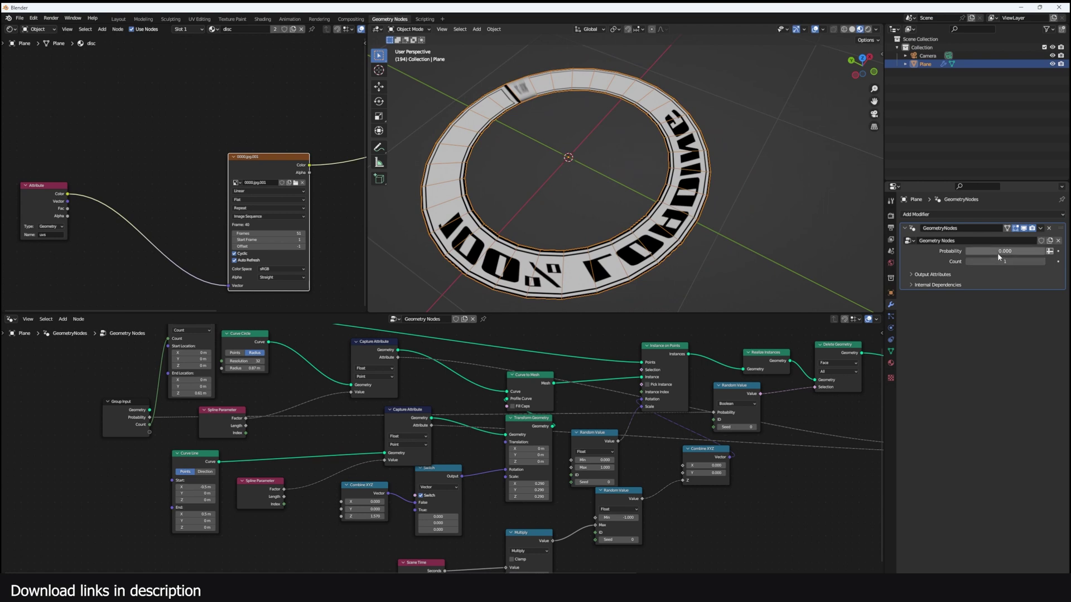
left_click_drag(997, 251, 1019, 251)
Increase the Curve Circle's resolution for finer ring segments and set the modifier's Probability to 0.171
middle_click_drag(513, 356, 653, 398)
scroll(344, 393, "up", 1)
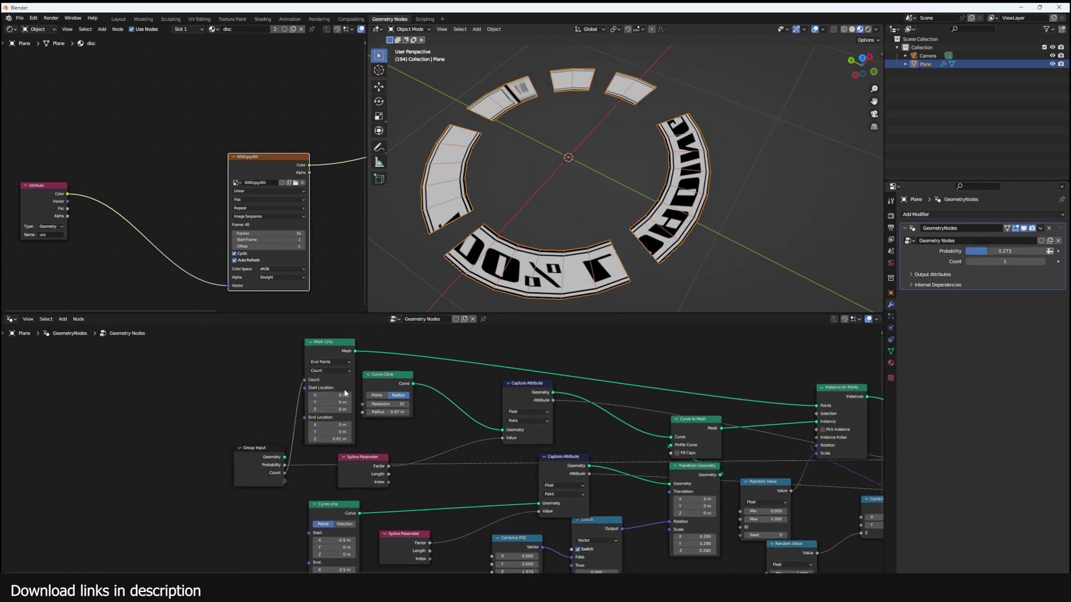
left_click_drag(394, 403, 459, 403)
left_click_drag(1000, 251, 976, 251)
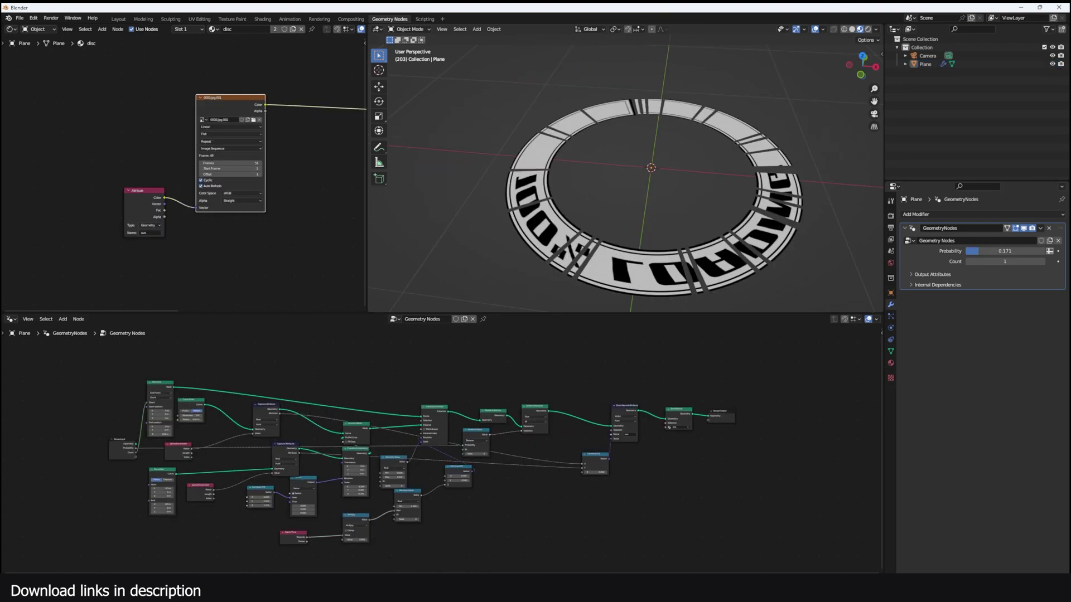
Switch to the finished hud.blend project, select its ring disks and vary the hud design seed to preview different designs
mouse_move(335, 591)
left_click(356, 555)
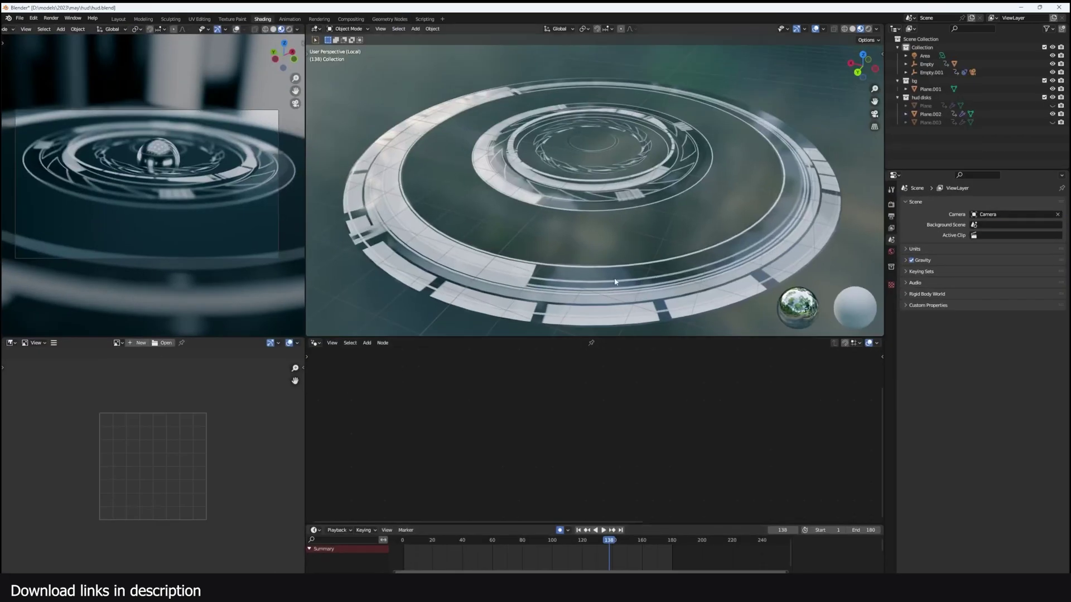
left_click(768, 240)
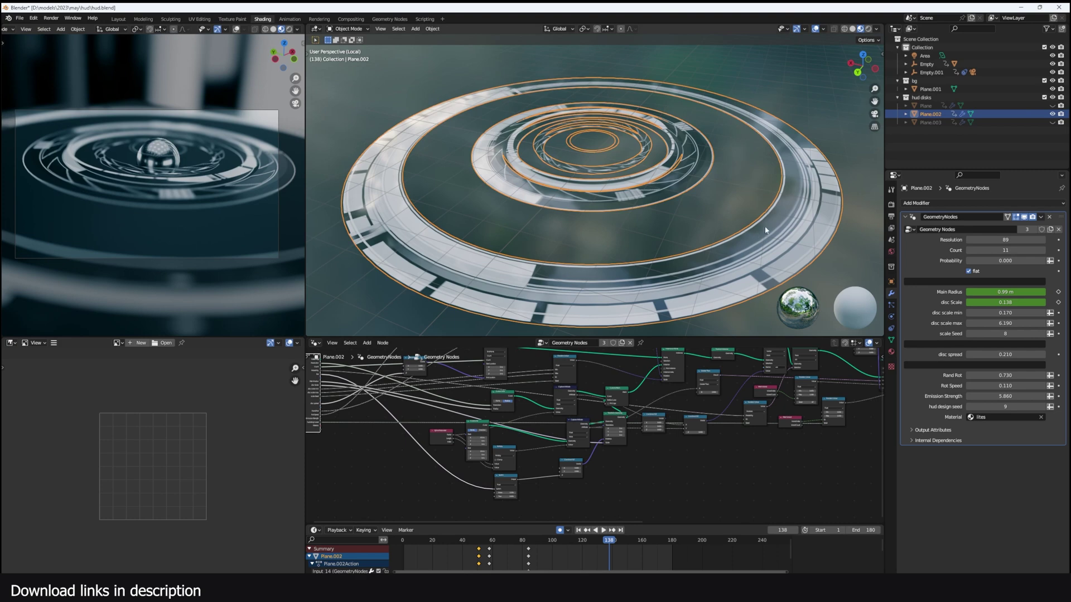
left_click_drag(993, 406, 1026, 406)
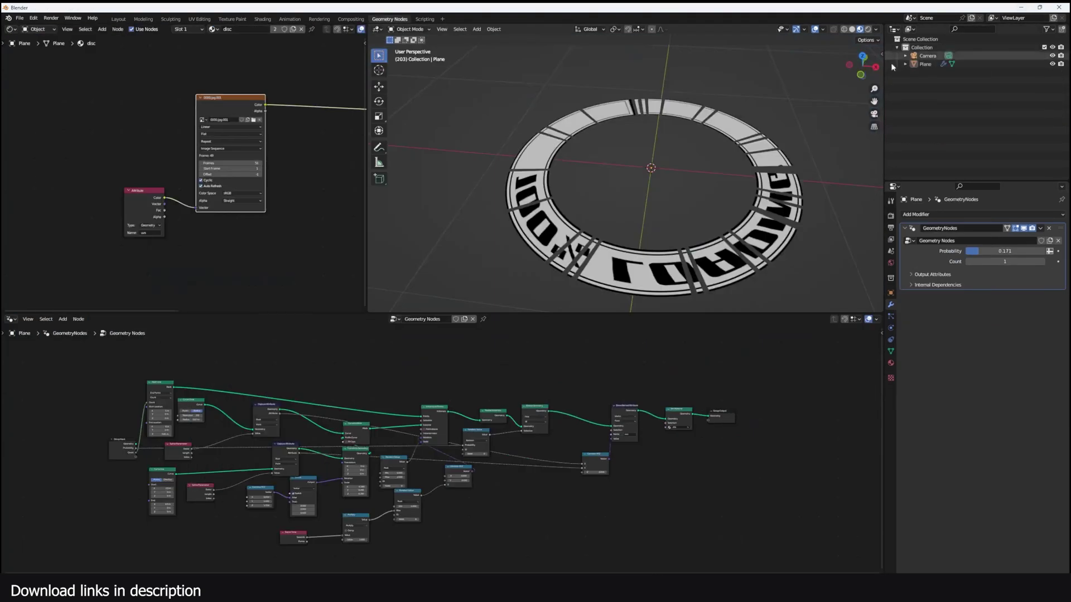
Return to the working file, select the ring and place a duplicate of the disc material's image-sequence texture node below the original
left_click(490, 233)
left_click(558, 241)
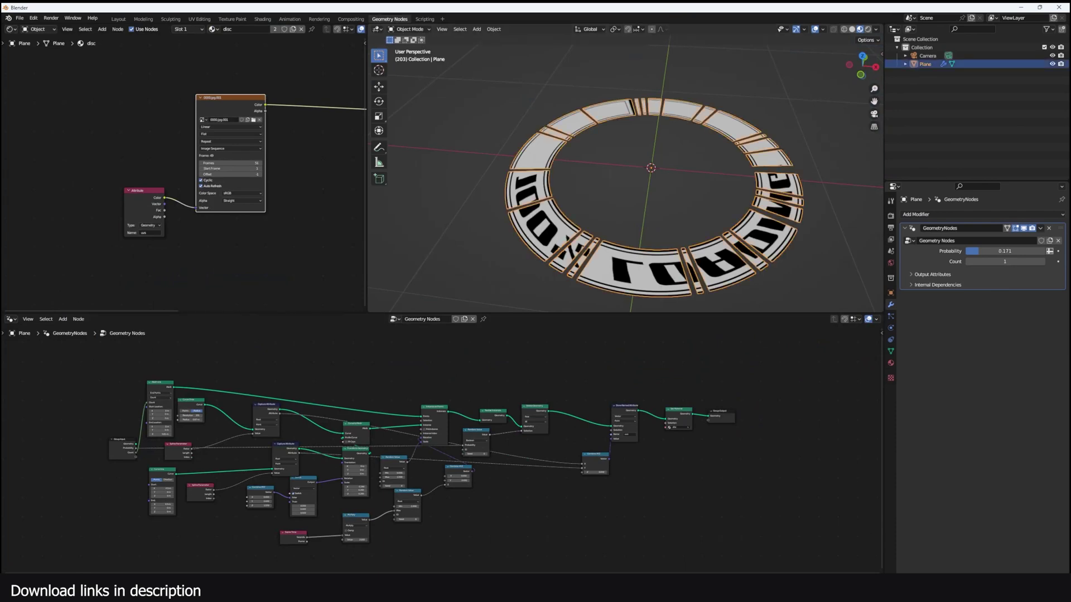
middle_click_drag(369, 404, 352, 455)
middle_click_drag(238, 115, 227, 148)
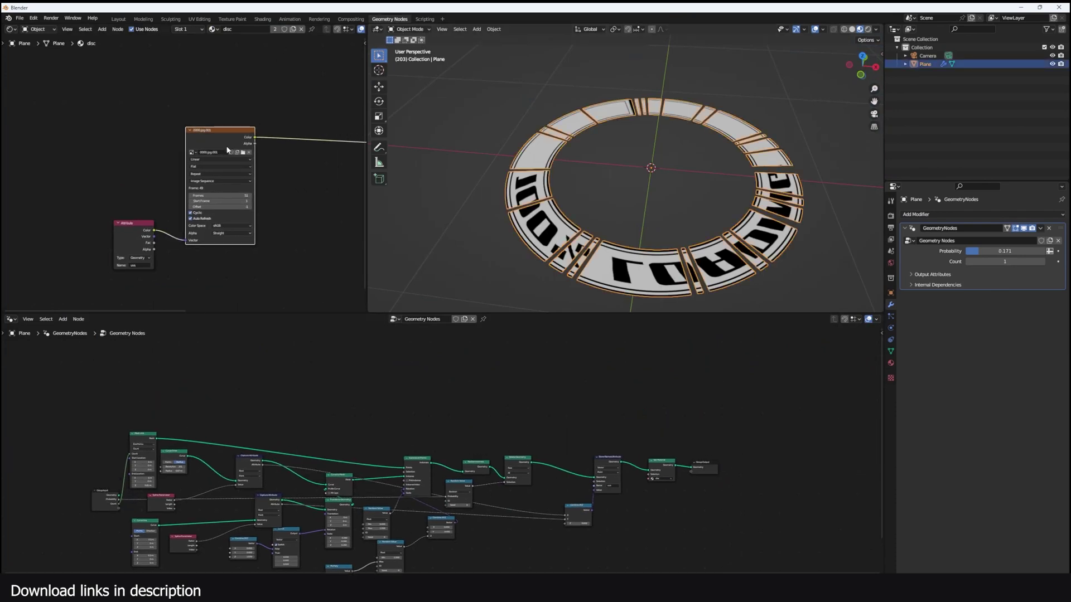
left_click(136, 182)
left_click_drag(213, 112, 96, 230)
left_click_drag(223, 137, 168, 67)
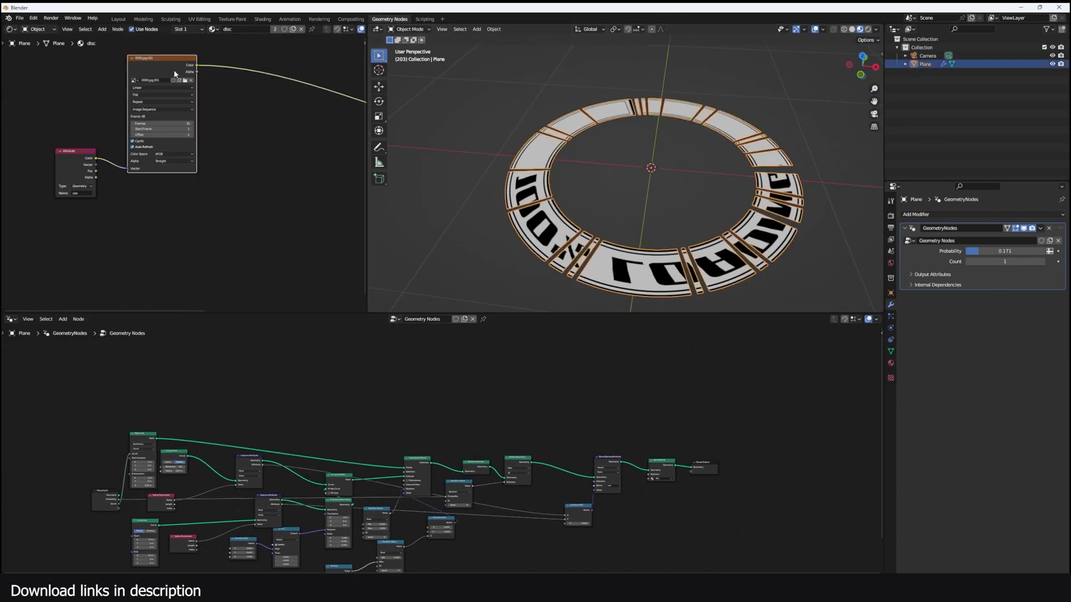
key("shift+d")
left_click(182, 210)
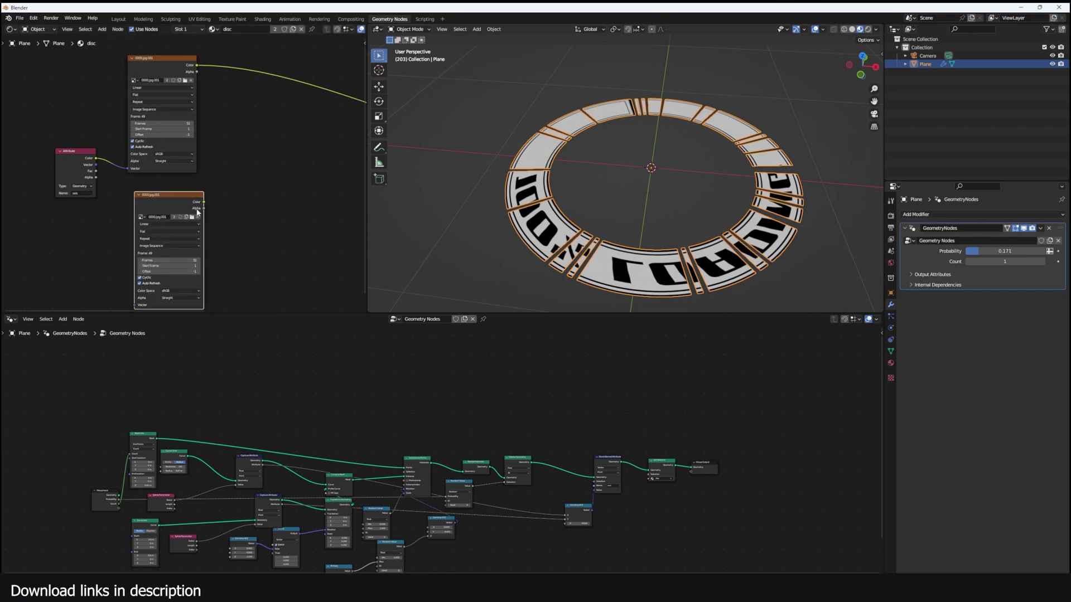
Load 6.jpg from the hud animation folder into the duplicated texture node, preview it and link the Attribute node to its Vector input
left_click(192, 217)
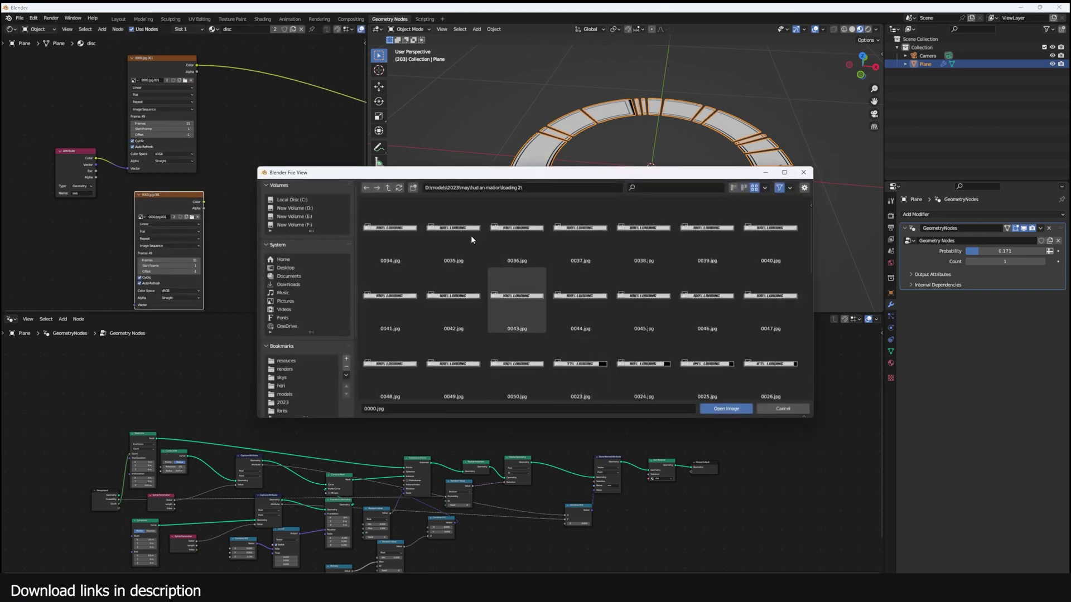
left_click(387, 187)
left_click(646, 295)
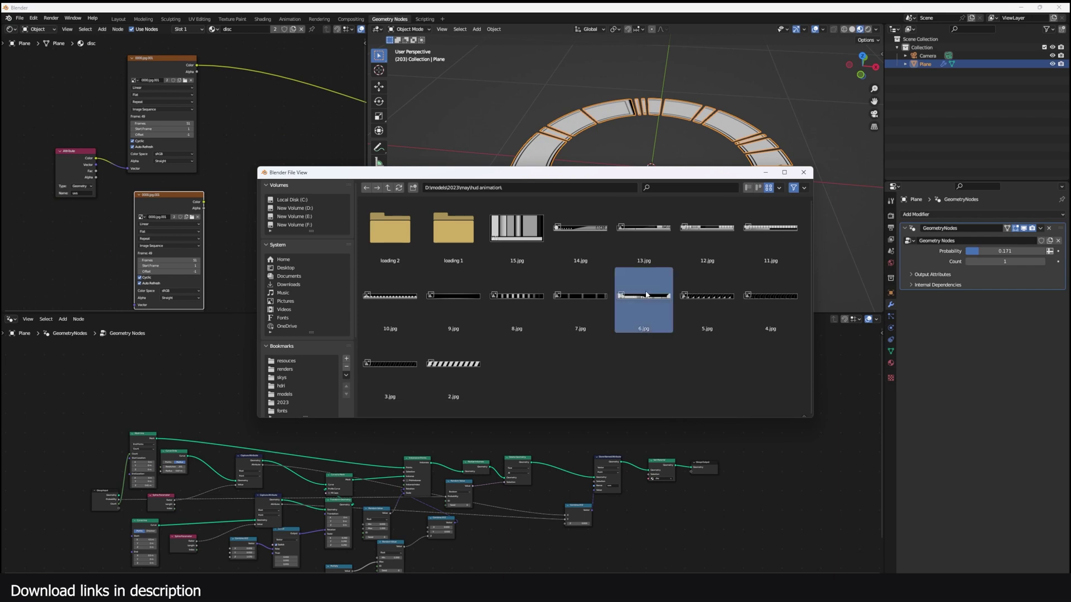
double_click(646, 294)
left_click(202, 205, "ctrl+shift")
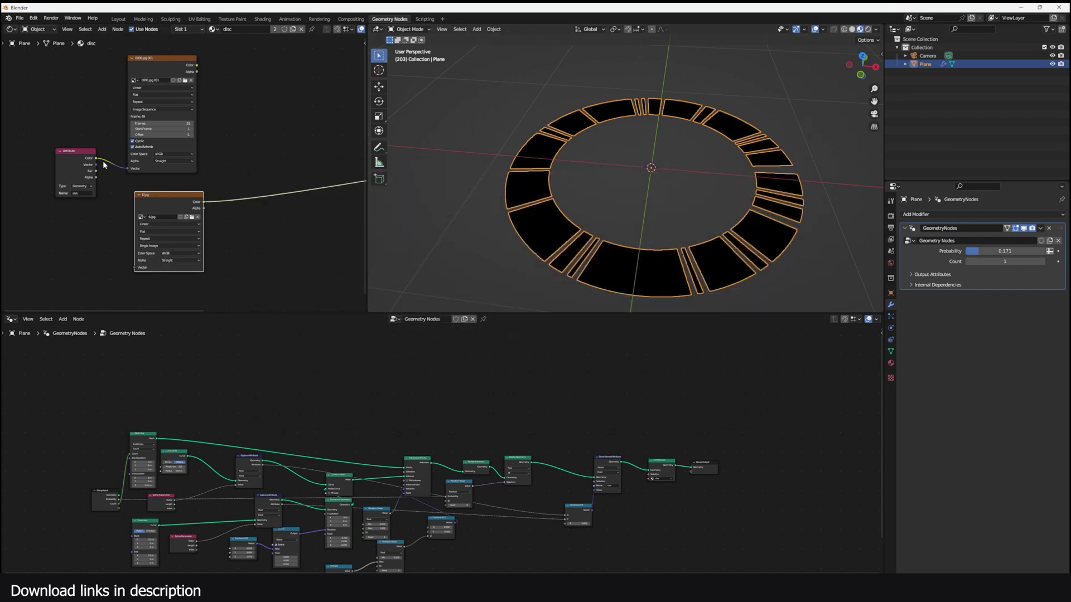
left_click_drag(96, 164, 134, 268)
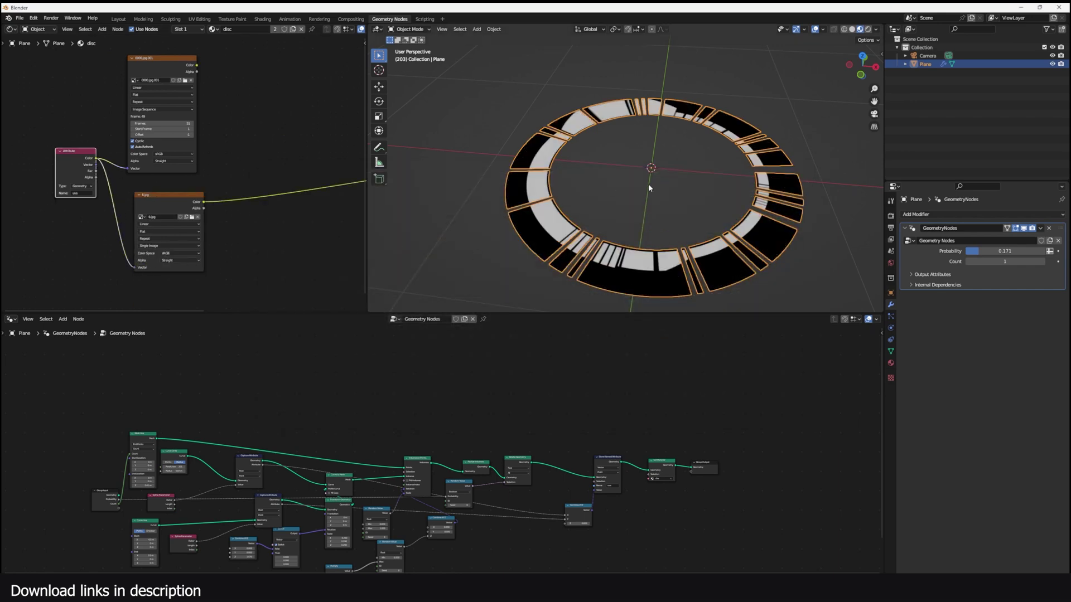
middle_click_drag(649, 185, 588, 195)
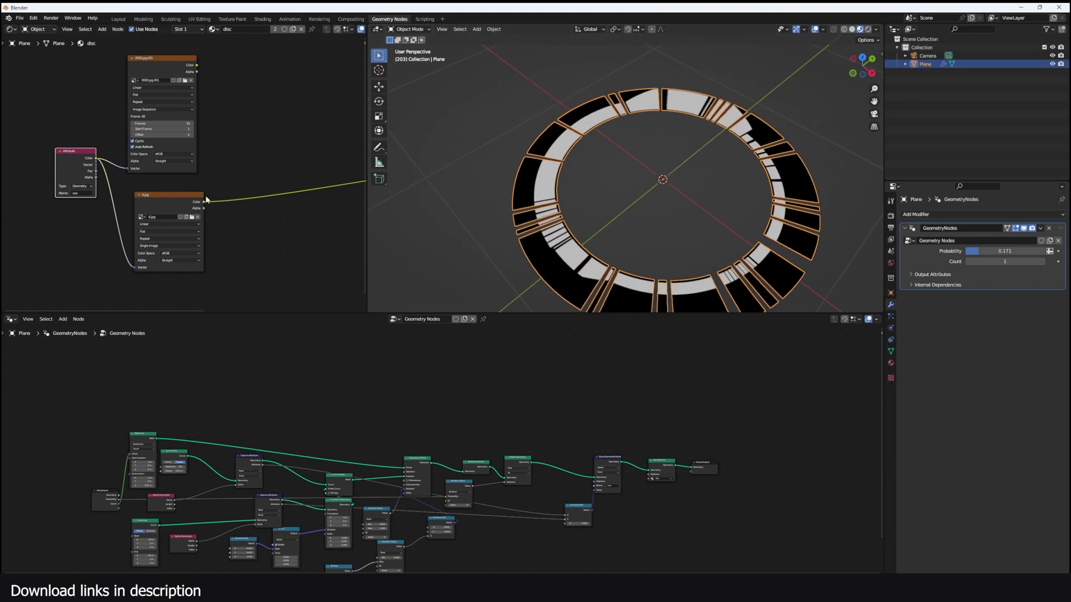
Move the 6.jpg texture node closer under the image-sequence node and place a duplicate of it below
left_click_drag(188, 209, 187, 191)
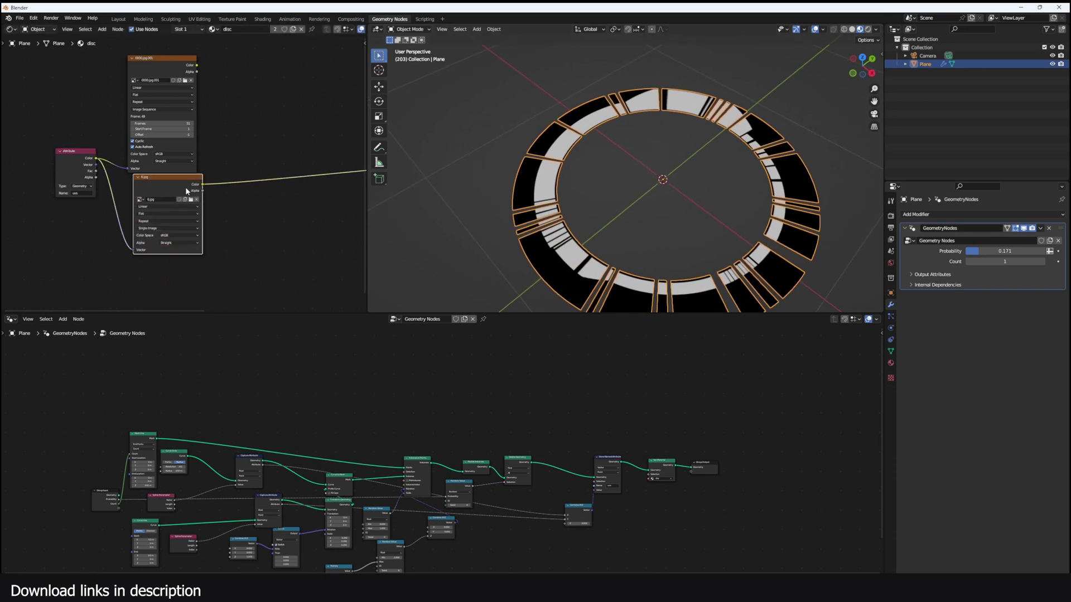
key("shift+d")
left_click(187, 289)
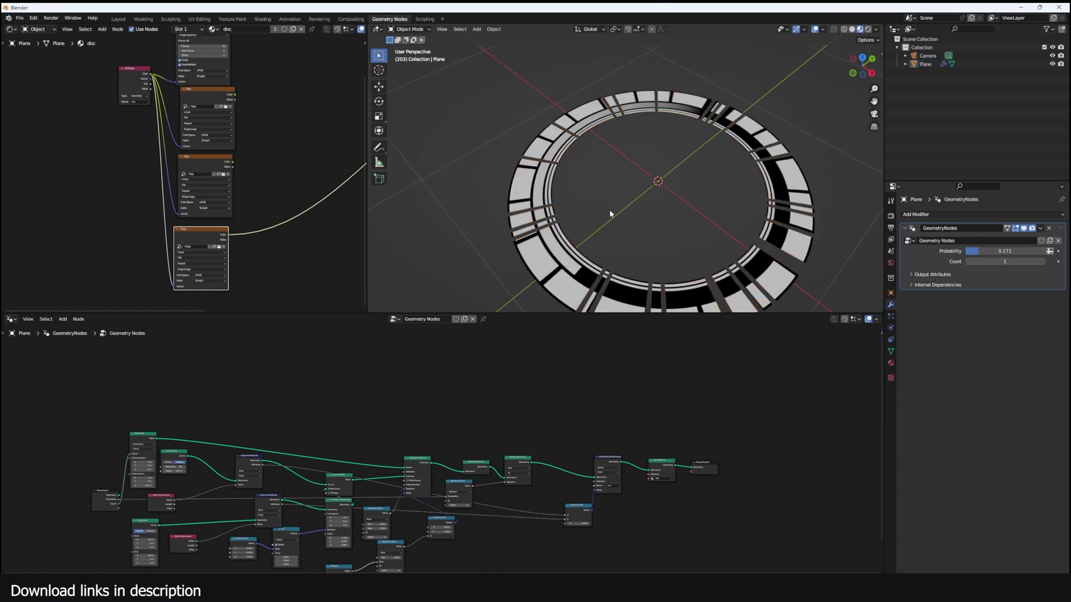
Set the Geometry Nodes modifier's Count to 3 and inspect the stacked rings
middle_click_drag(609, 209, 573, 195)
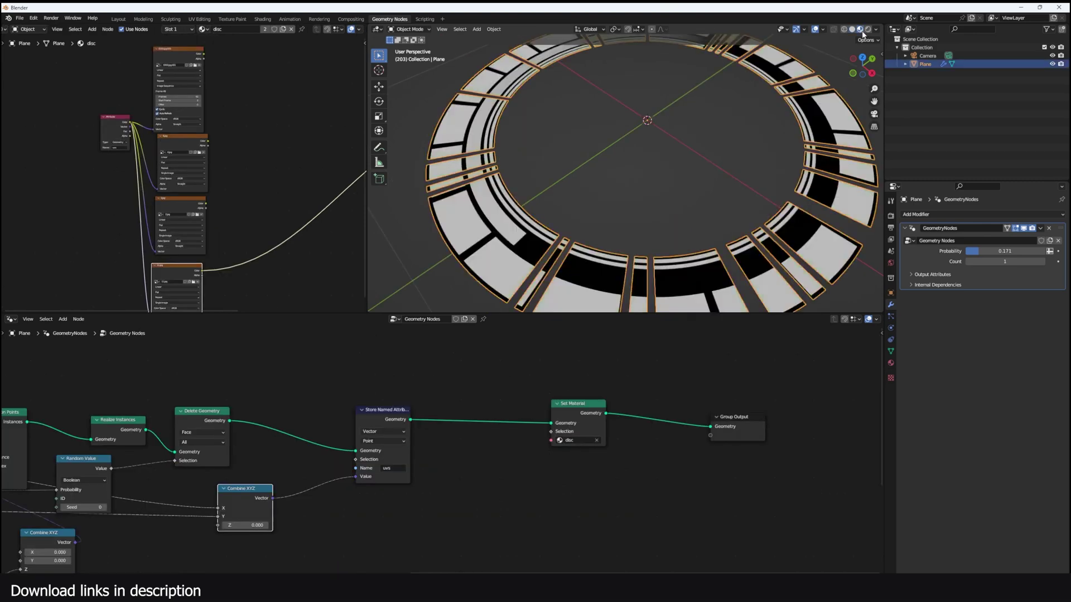
scroll(620, 192, "up", 3)
scroll(620, 192, "down", 3)
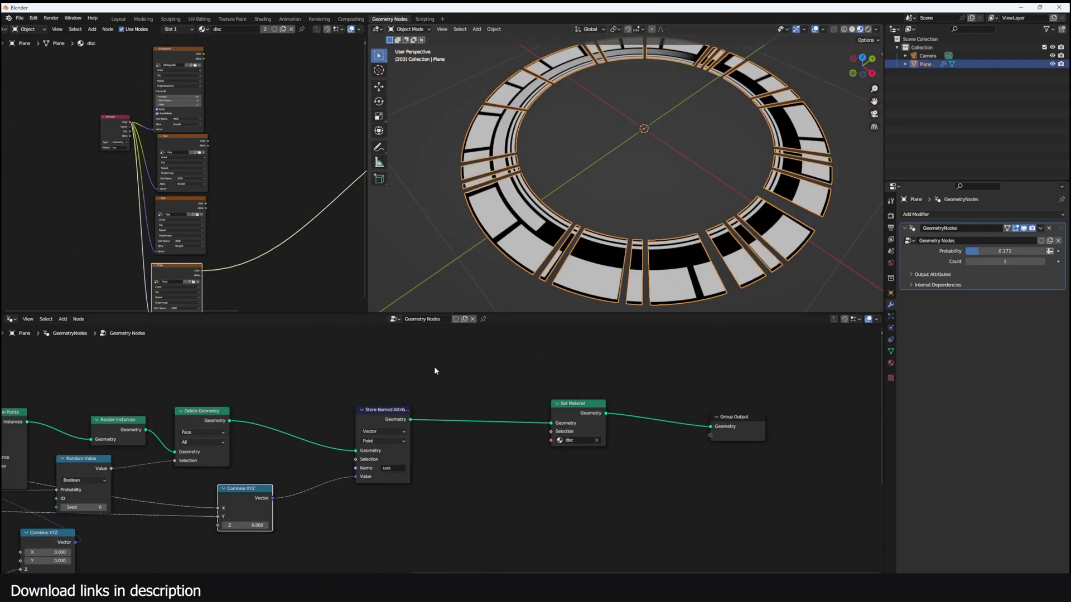
middle_click_drag(435, 371, 866, 344)
left_click(1042, 261)
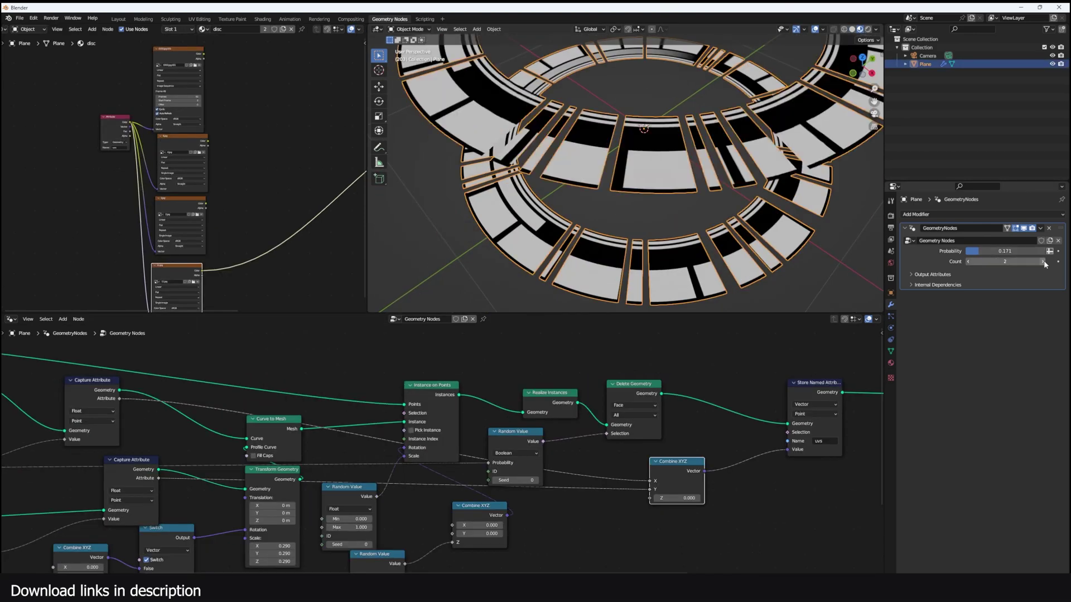
left_click(1043, 262)
scroll(641, 167, "down", 5)
mouse_move(642, 167)
middle_mouse_down()
mouse_move(634, 121)
mouse_move(623, 160)
mouse_move(632, 181)
middle_mouse_up()
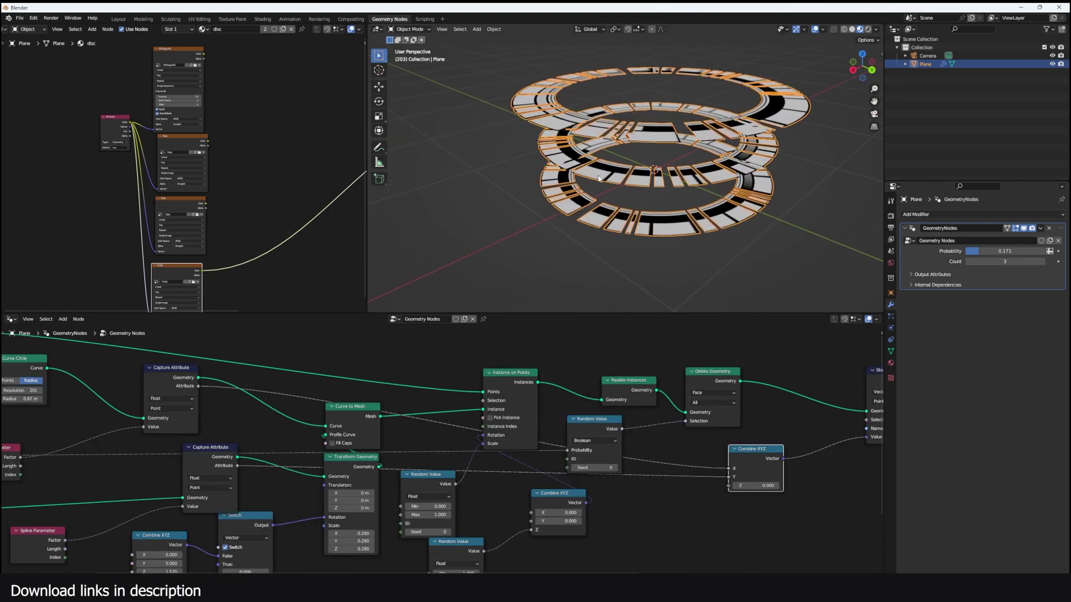
scroll(198, 224, "down", 1)
middle_click_drag(629, 433, 424, 447)
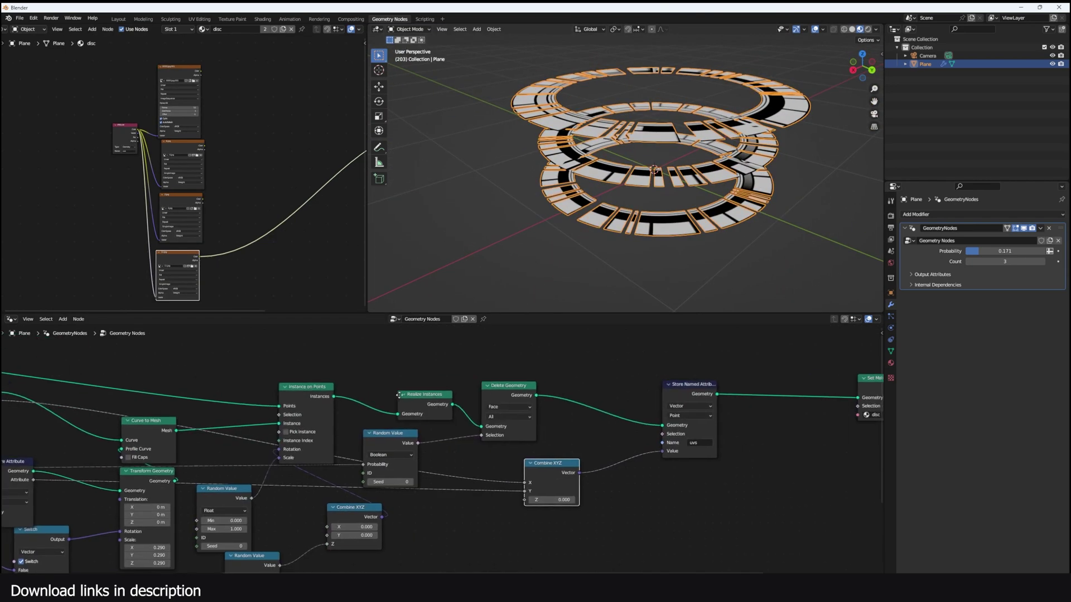
middle_click_drag(622, 234, 617, 256)
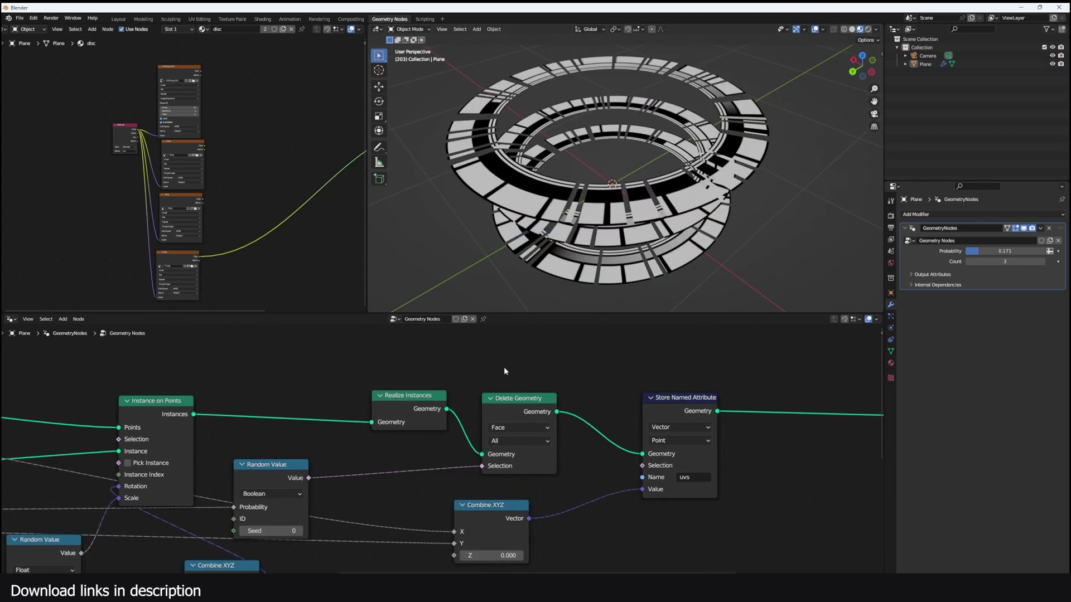
Move the Set Material and Group Output nodes away from Store Named Attribute to make room between them
middle_click_drag(725, 371, 352, 404)
left_click(352, 400)
scroll(390, 371, "down", 7)
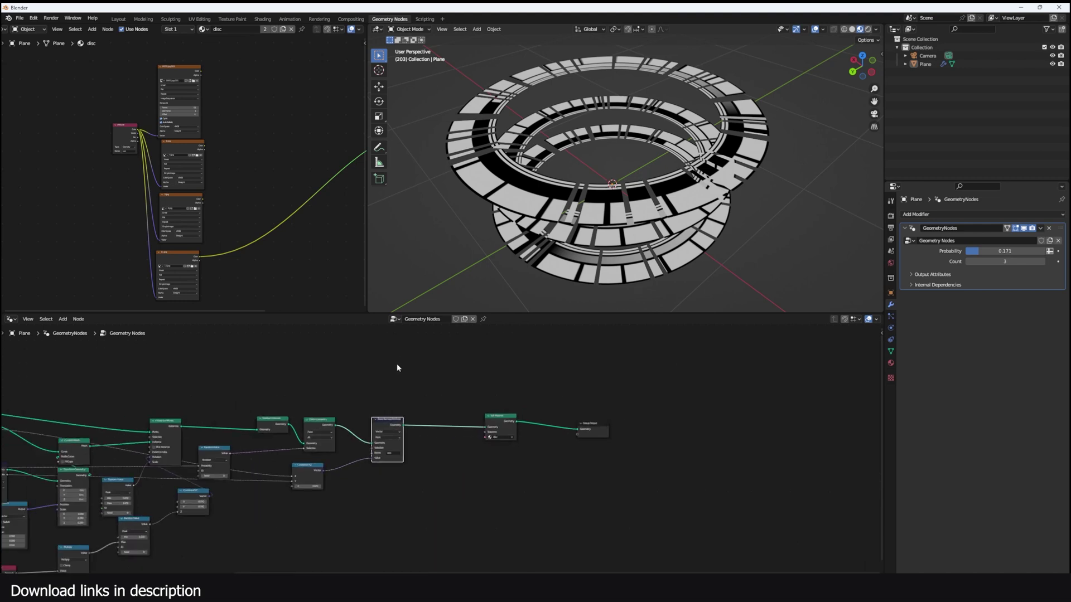
scroll(469, 376, "up", 8)
middle_click_drag(397, 366, 320, 357)
left_click(197, 388)
scroll(431, 366, "down", 1)
left_click_drag(454, 381, 501, 384)
left_click_drag(651, 360, 711, 379)
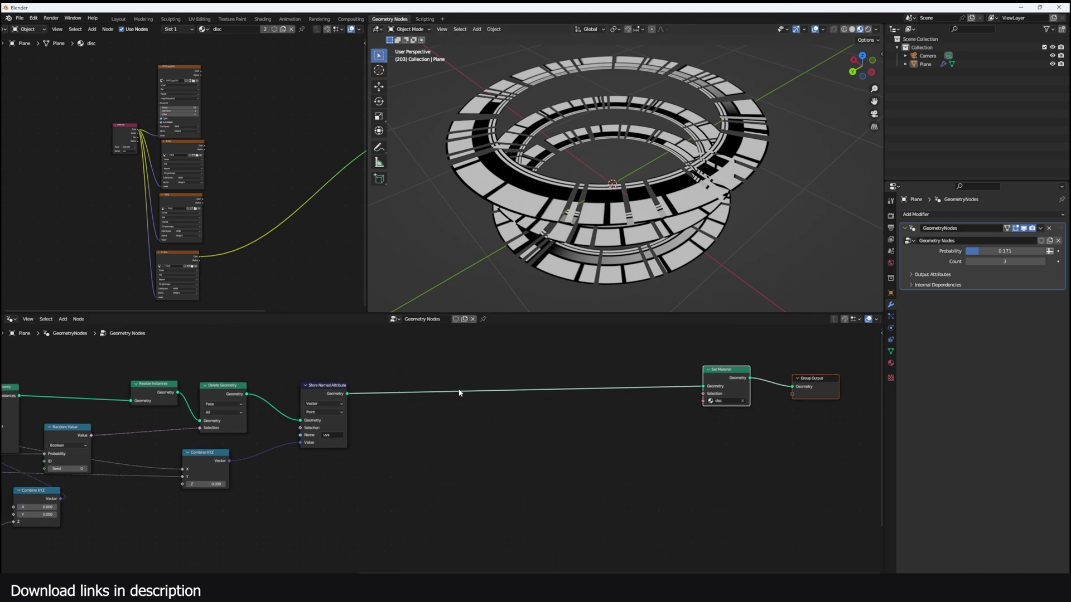
Add a float Random Value node and preview it on the Store Named Attribute geometry through a Viewer node placed before Set Material
key("shift+a")
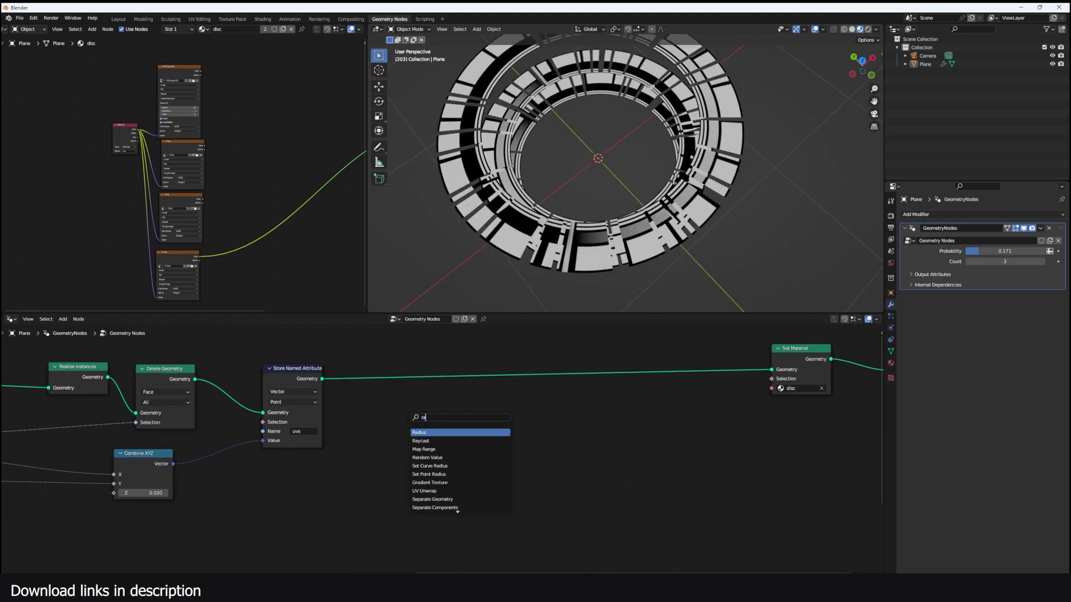
key("Return")
left_click(437, 414, "ctrl+shift")
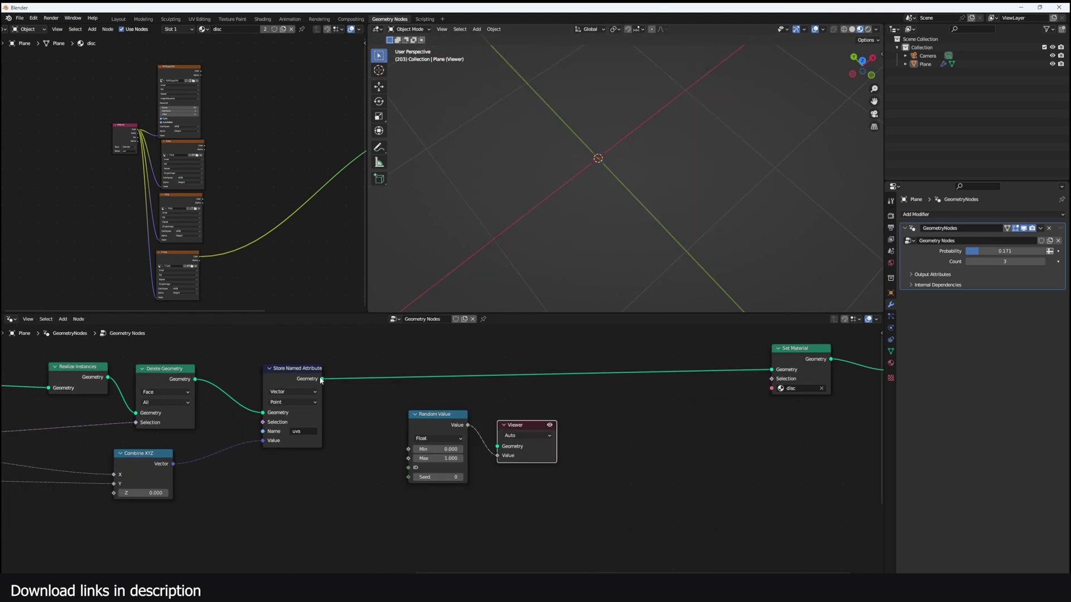
left_click(322, 381, "ctrl+shift")
left_click_drag(540, 431, 683, 371)
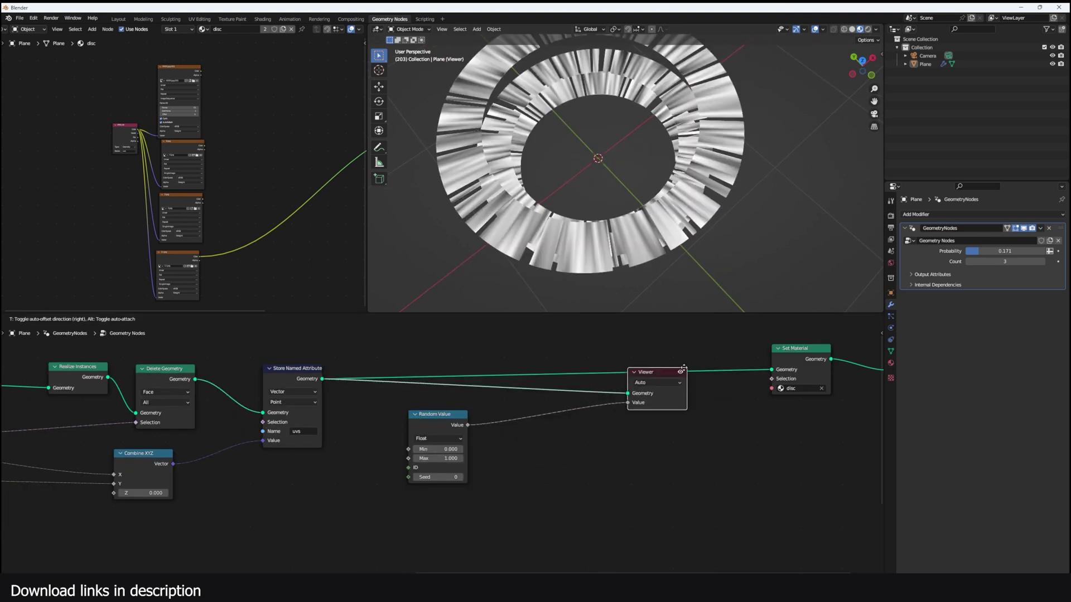
Move the new float Random Value node closer to the Viewer, leaving space in front of it for another node
middle_click_drag(613, 235, 623, 176)
scroll(616, 188, "up", 1)
middle_click_drag(588, 355, 594, 354)
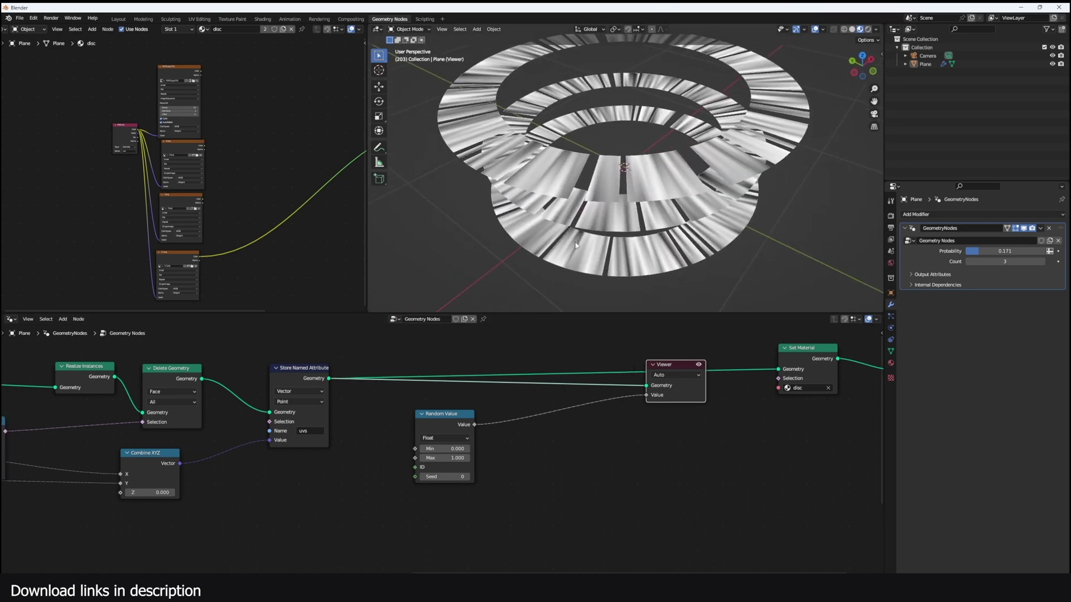
middle_click_drag(487, 434, 543, 428)
left_click_drag(507, 410, 552, 417)
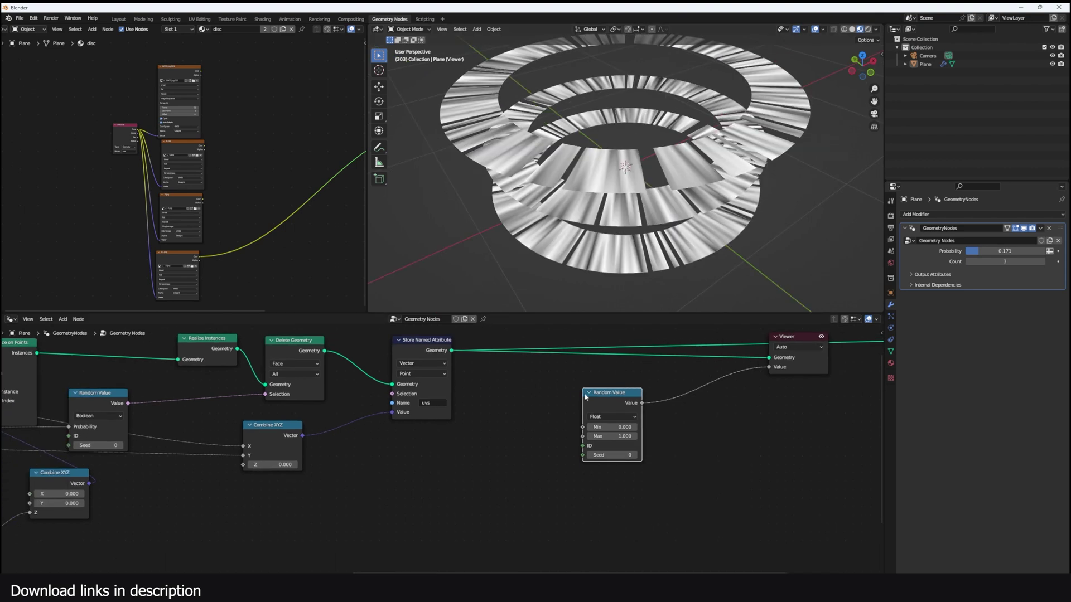
left_click_drag(769, 367, 617, 394)
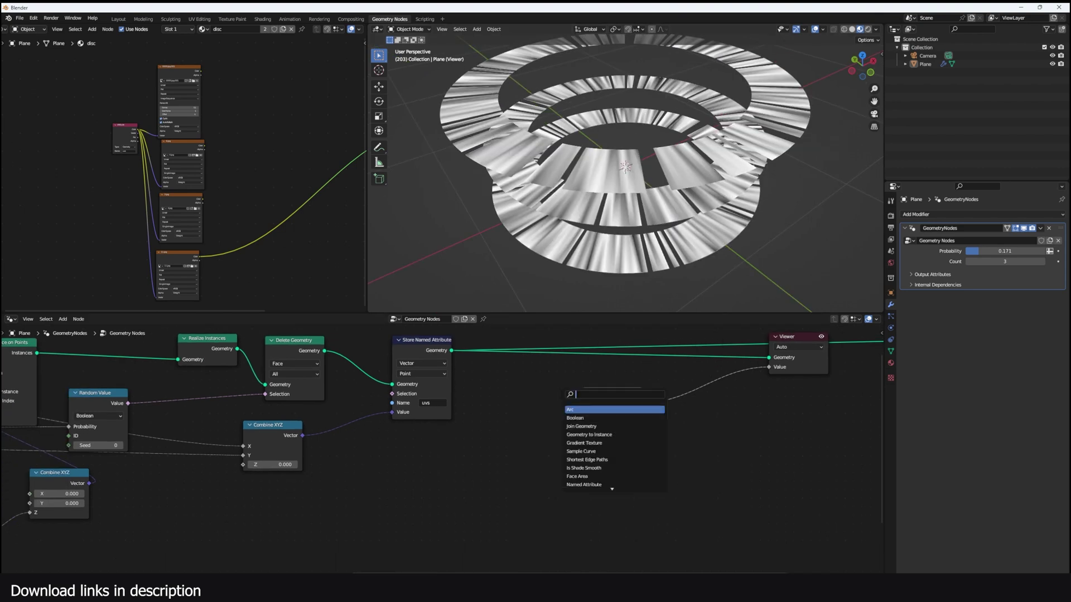
left_click(662, 408)
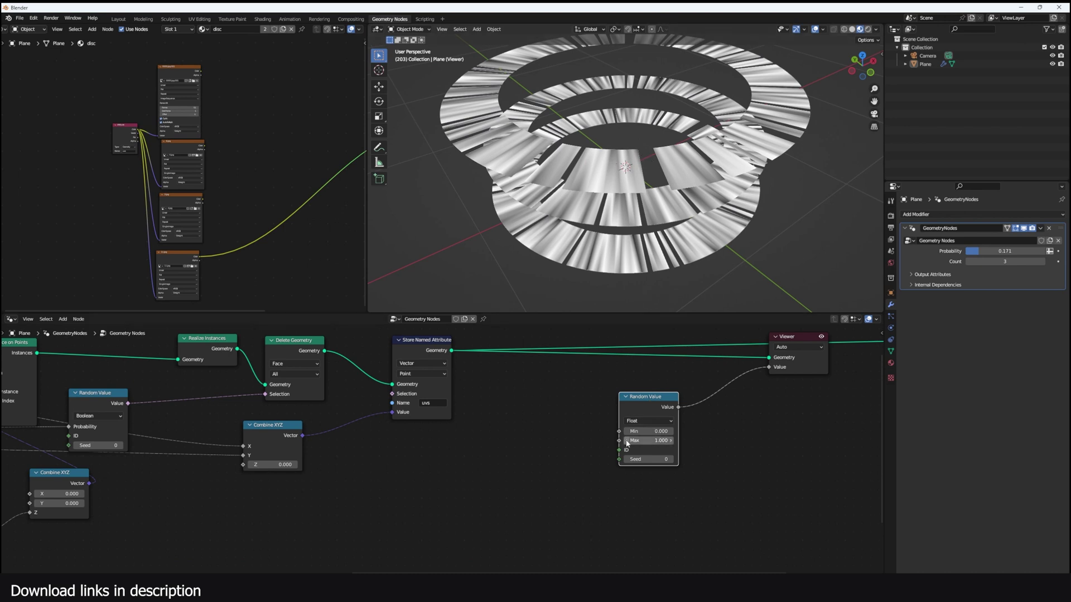
Add a Mesh Island node and connect its Island Index to the float Random Value node's ID
key("shift+a")
type("mesh is")
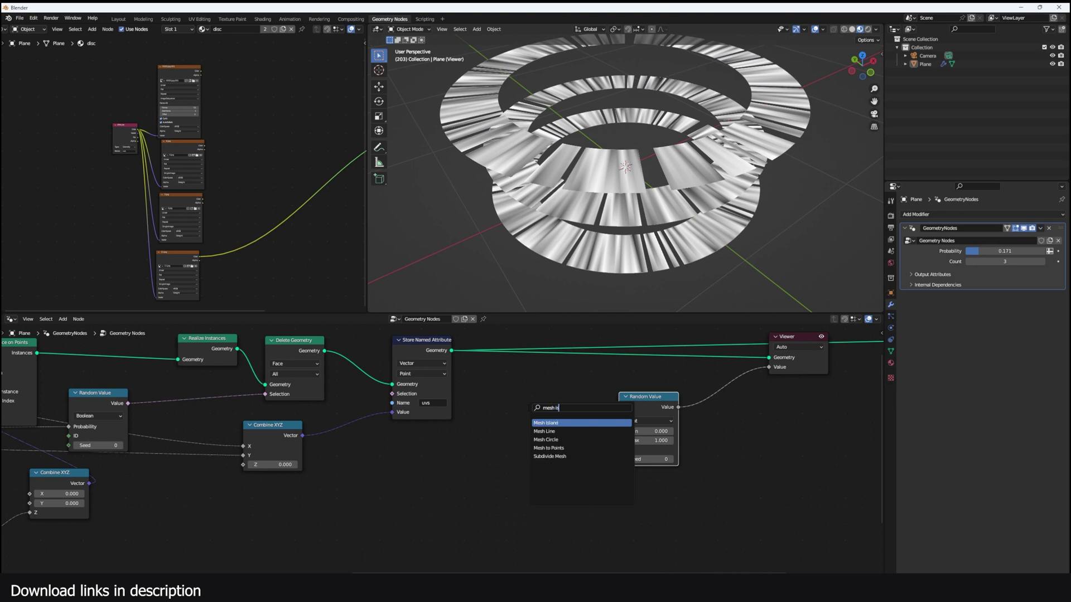
left_click(546, 448)
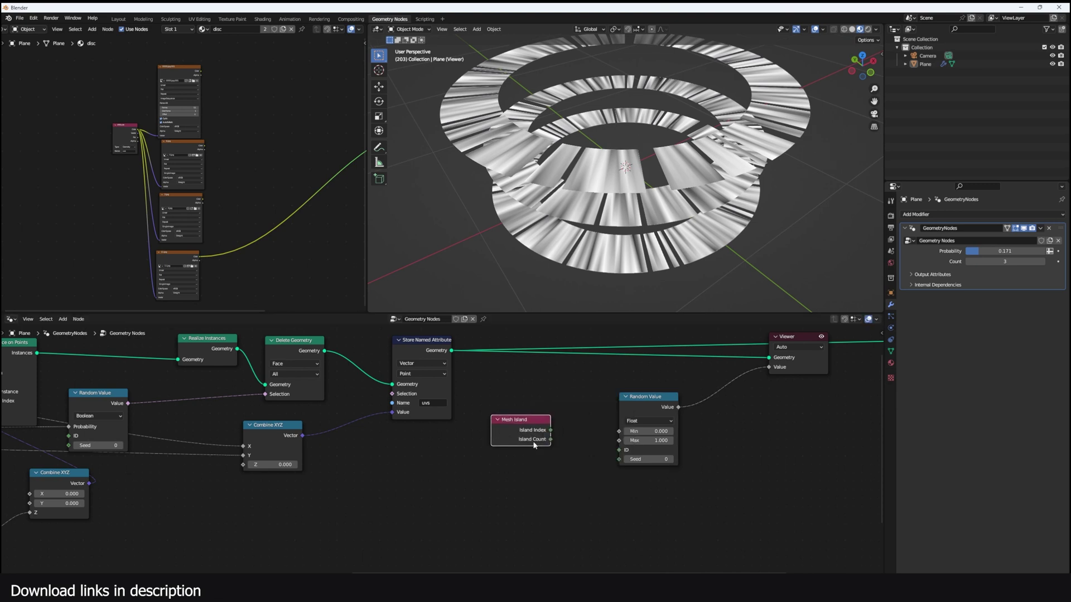
scroll(536, 444, "up", 2)
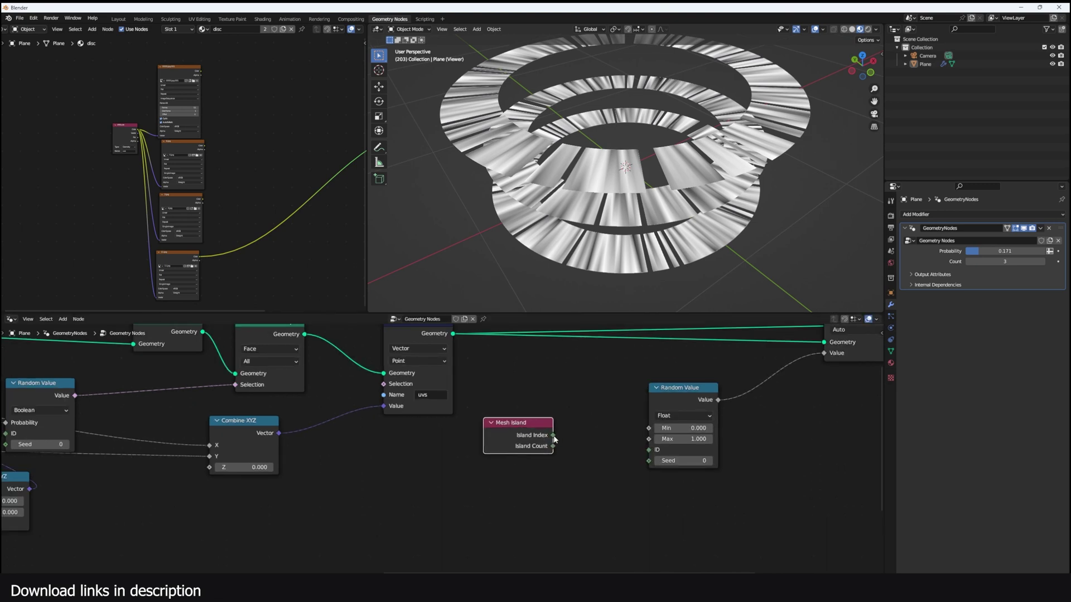
left_click_drag(554, 435, 648, 449)
Inspect the random shade per ring segment and move the Viewer node up above the Set Material link
scroll(528, 492, "down", 3)
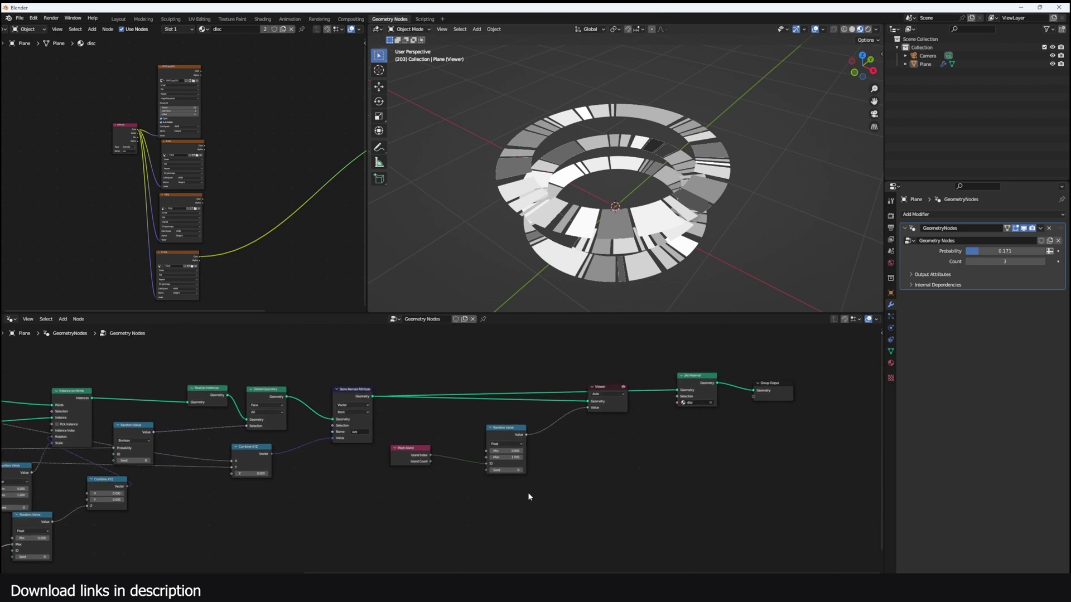
scroll(625, 188, "up", 3)
middle_click_drag(627, 188, 663, 150)
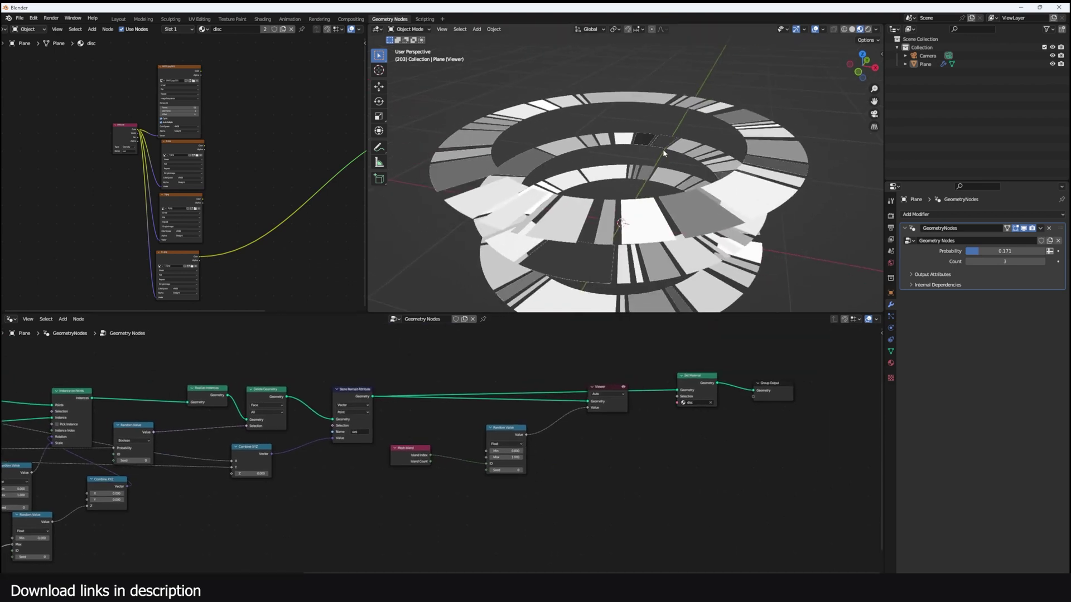
left_click_drag(608, 412, 658, 368)
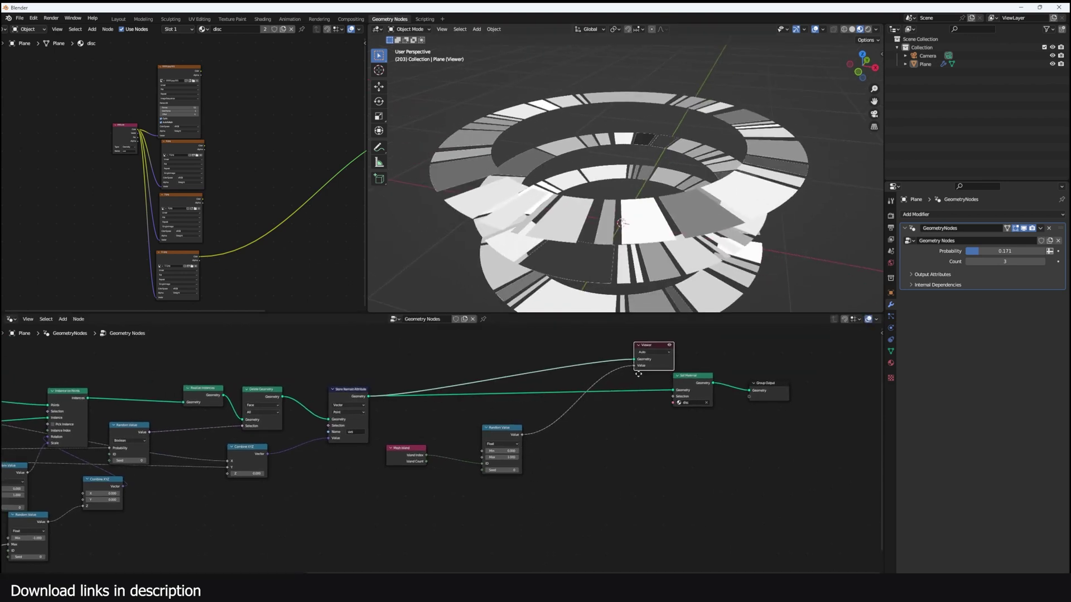
Replace the Viewer node with a float Store Named Attribute node on the geometry link before Set Material
scroll(622, 366, "up", 1)
key("x")
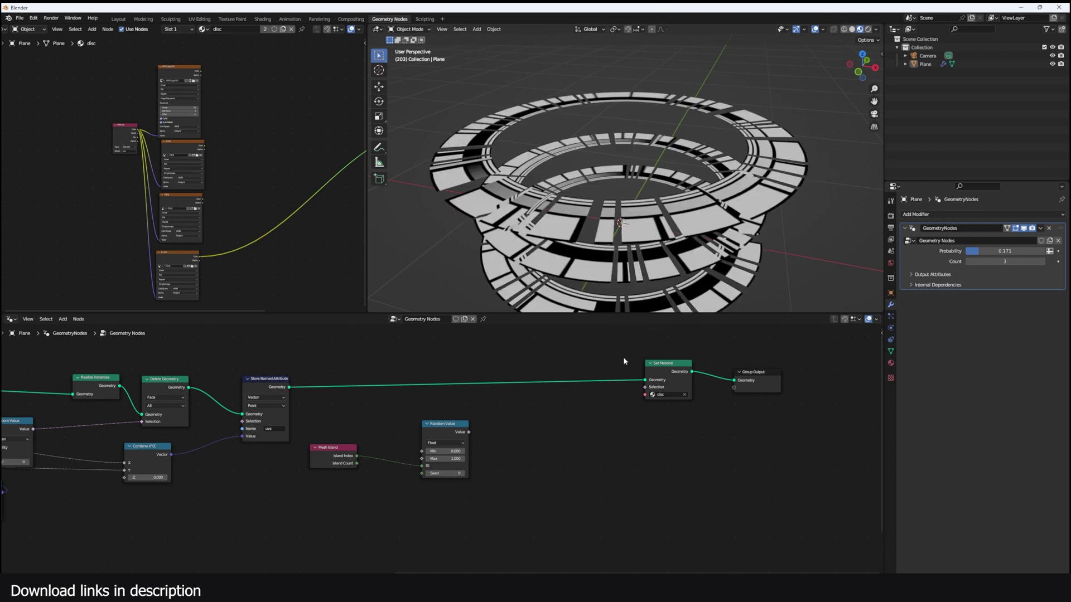
key("shift+a")
left_click(598, 380)
type("sto")
key("Return")
left_click(572, 380)
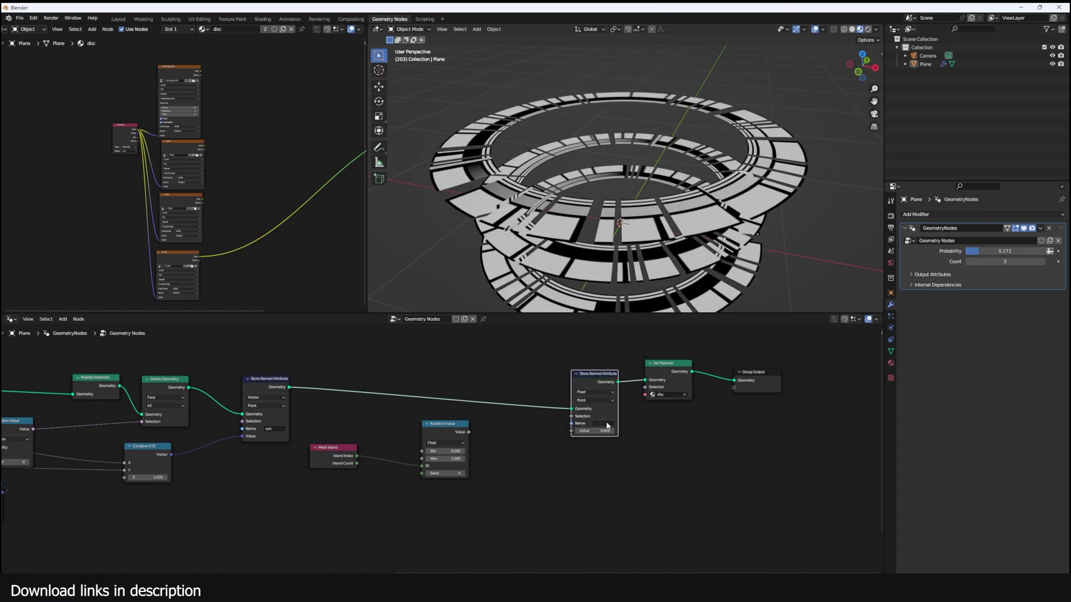
Name the new stored attribute "random" and feed its Value from the float Random Value node, moved closer to it
left_click(606, 423)
type("random")
key("Return")
left_click_drag(467, 435, 509, 432)
left_click_drag(511, 430, 572, 431)
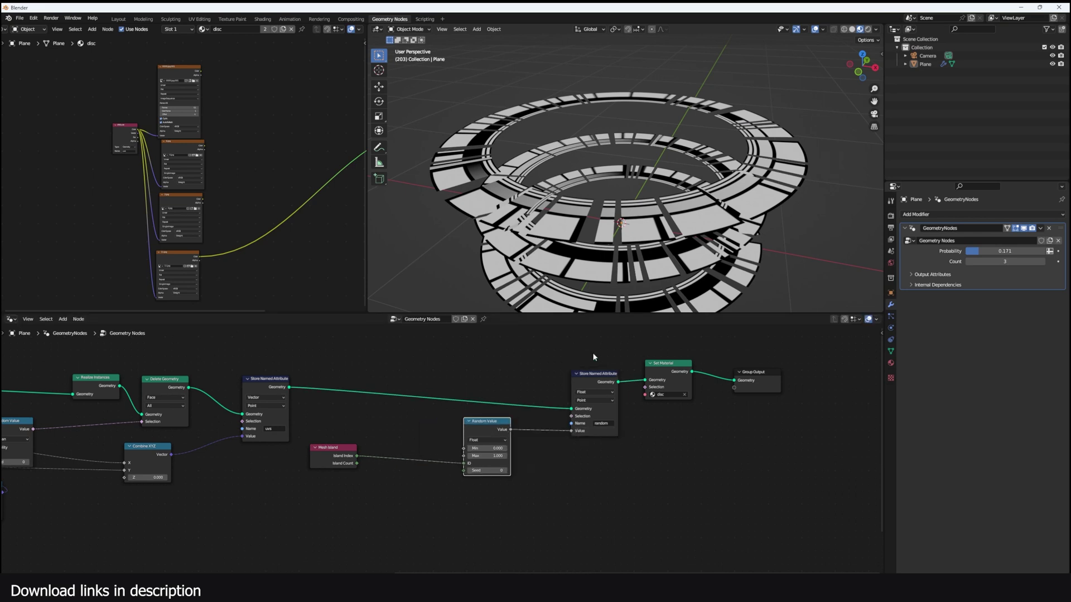
In the disc material, duplicate the Attribute node beside the image textures and set its name to "random"
scroll(185, 153, "up", 1)
middle_click_drag(90, 150, 72, 181)
key("shift+a")
left_click(112, 154)
key("shift+d")
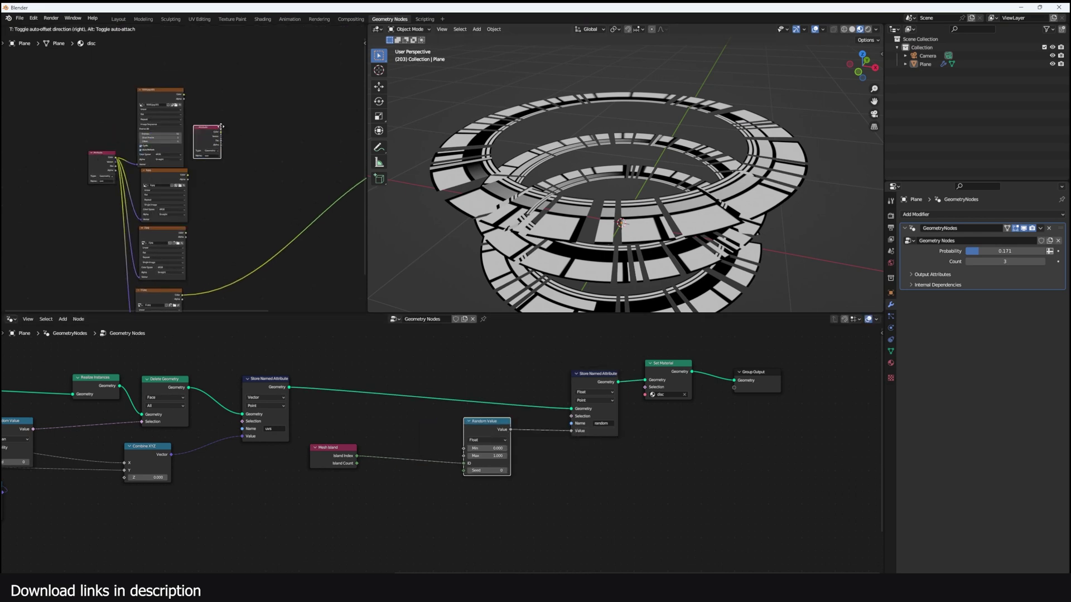
left_click(249, 113)
scroll(209, 199, "up", 2)
left_click(238, 228)
key("BackSpace")
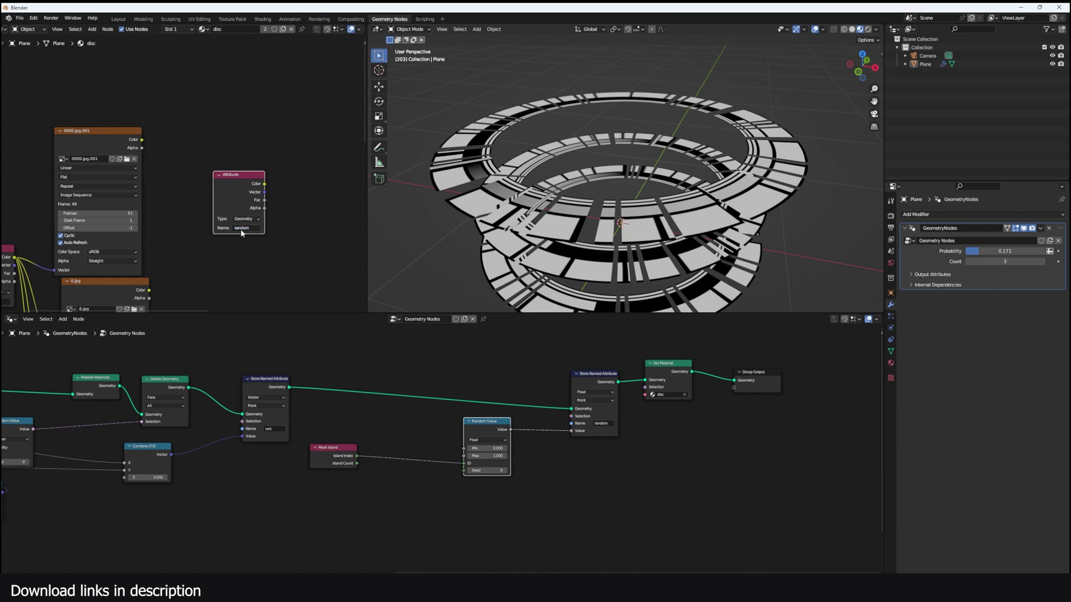
Preview the random Attribute node's colour on the rings and place the node above the image sequence texture
left_click(245, 191, "ctrl+shift")
scroll(603, 215, "down", 3)
middle_click_drag(602, 214, 532, 208)
scroll(190, 174, "down", 3)
middle_click_drag(218, 185, 264, 197)
left_click_drag(271, 202, 109, 135)
left_click_drag(174, 159, 189, 153)
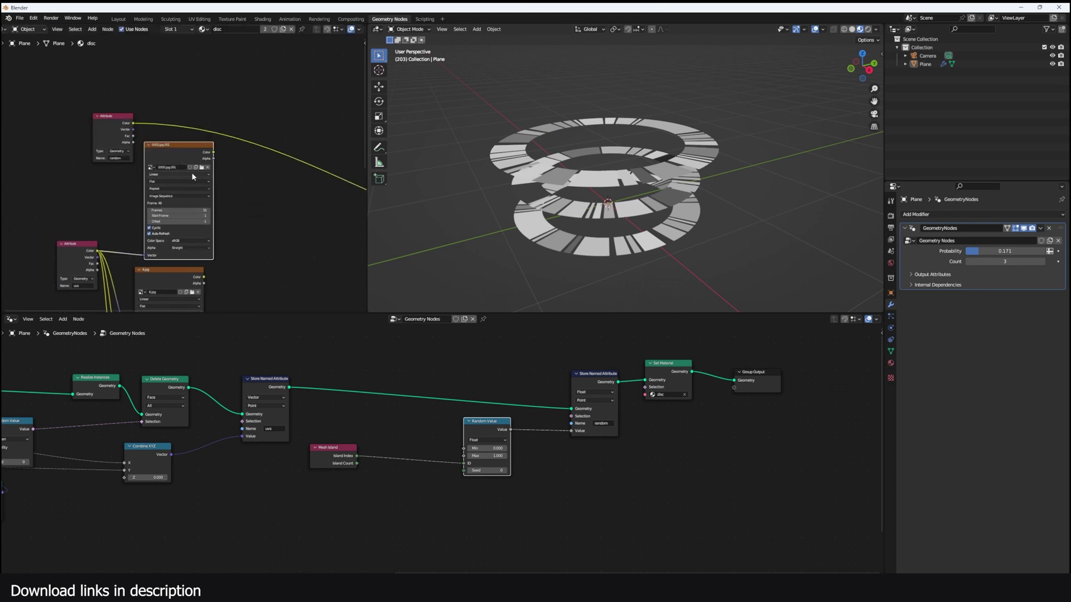
Combine the four image textures in pairs with two Mix colour nodes
middle_click_drag(191, 210, 218, 138)
scroll(219, 137, "down", 1)
right_click_drag(215, 205, 222, 171, "ctrl+shift")
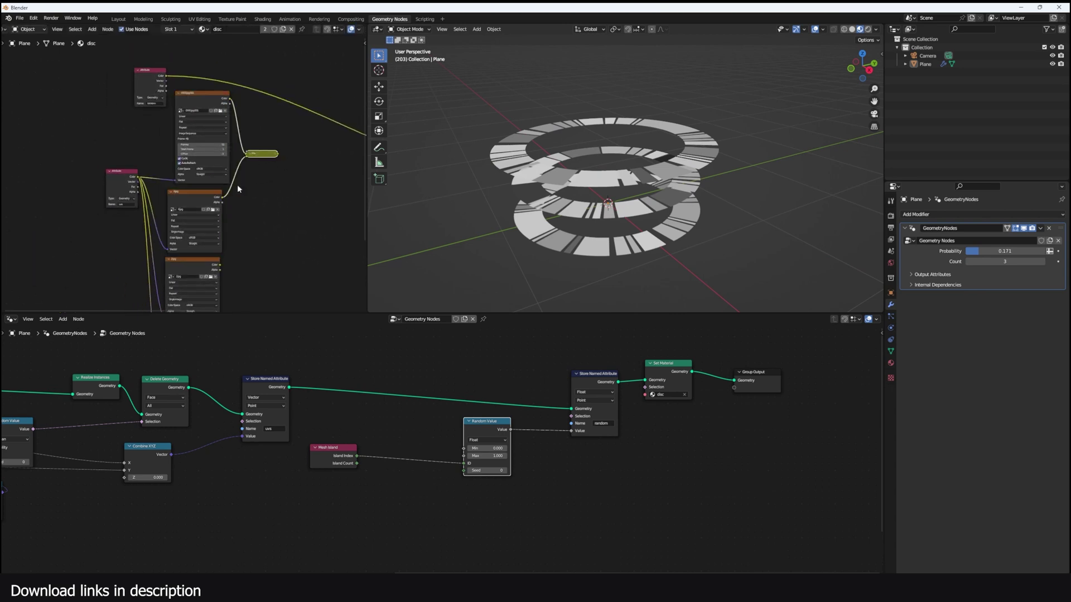
middle_click_drag(242, 221, 208, 202)
scroll(213, 188, "down", 3)
right_click_drag(201, 215, 196, 265, "ctrl+shift")
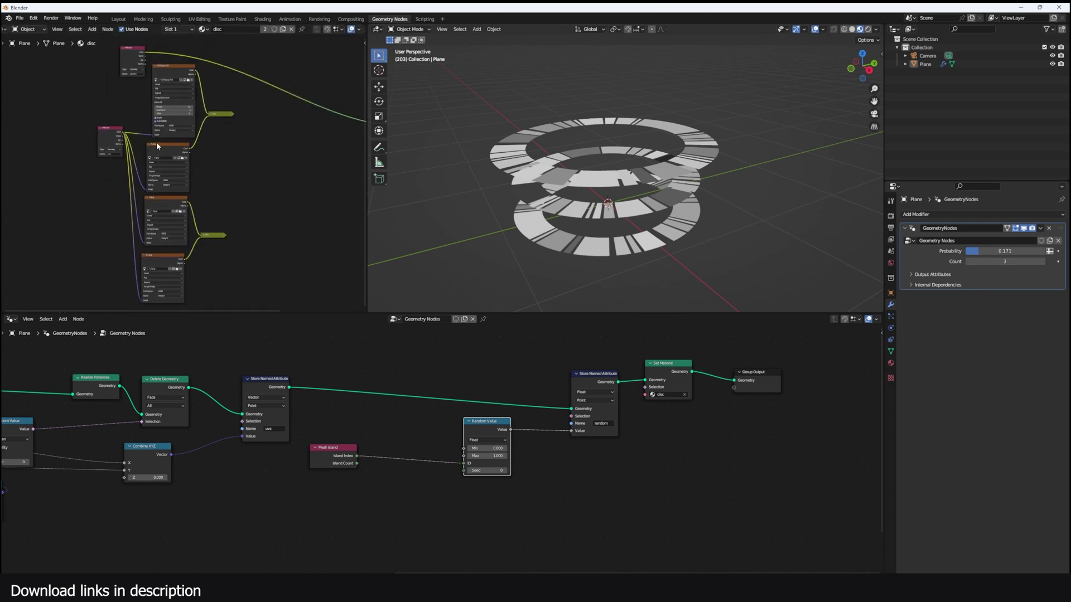
left_click_drag(173, 80, 169, 78)
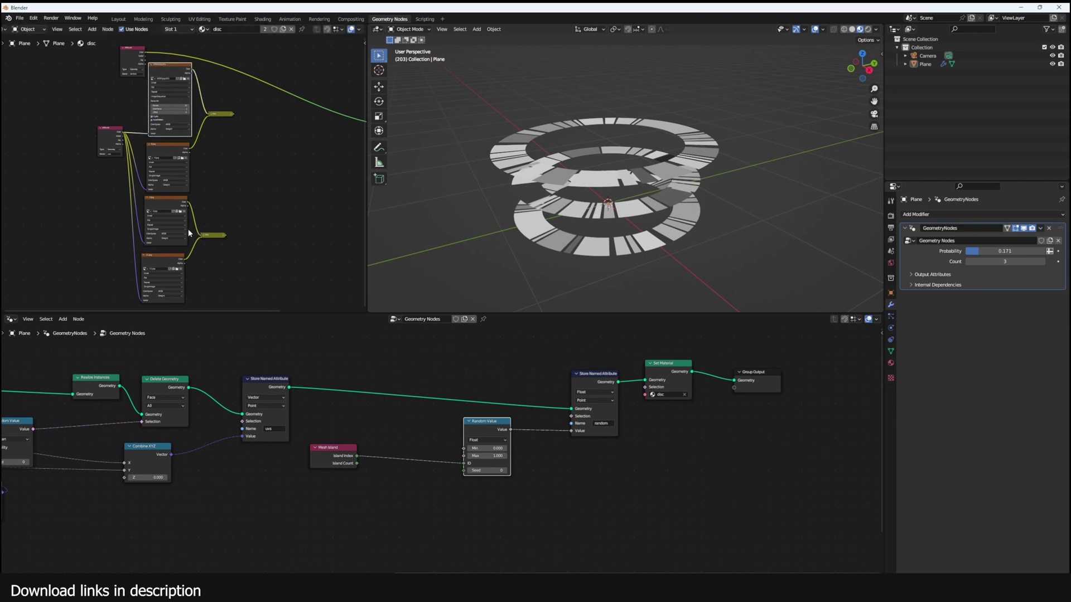
Insert a Math node set to Greater Than with threshold 0.5 on the random Attribute node's output link
key("shift+a")
left_click(230, 116)
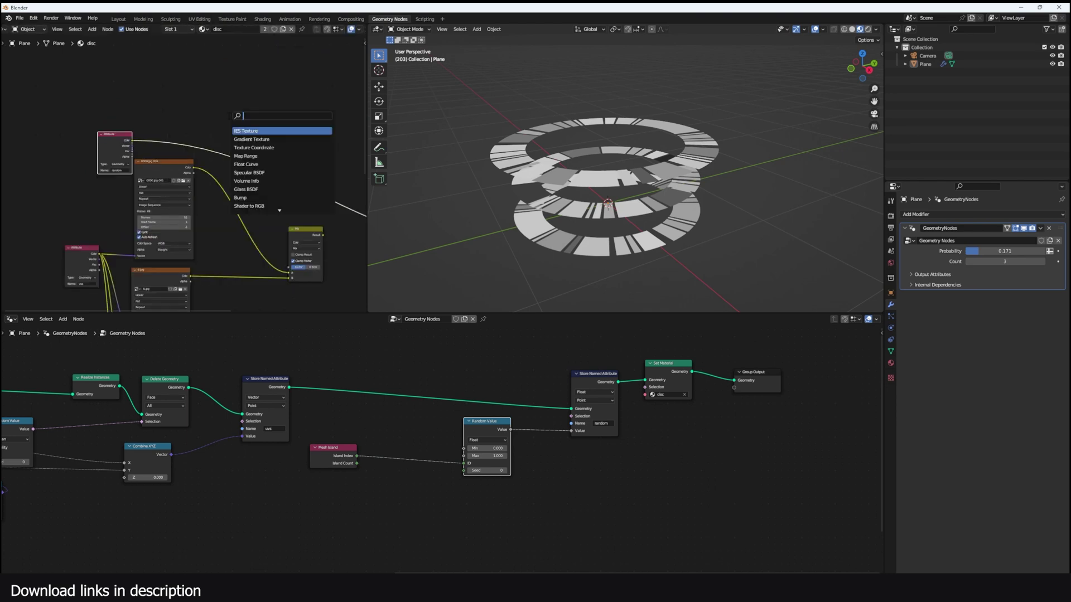
type("math")
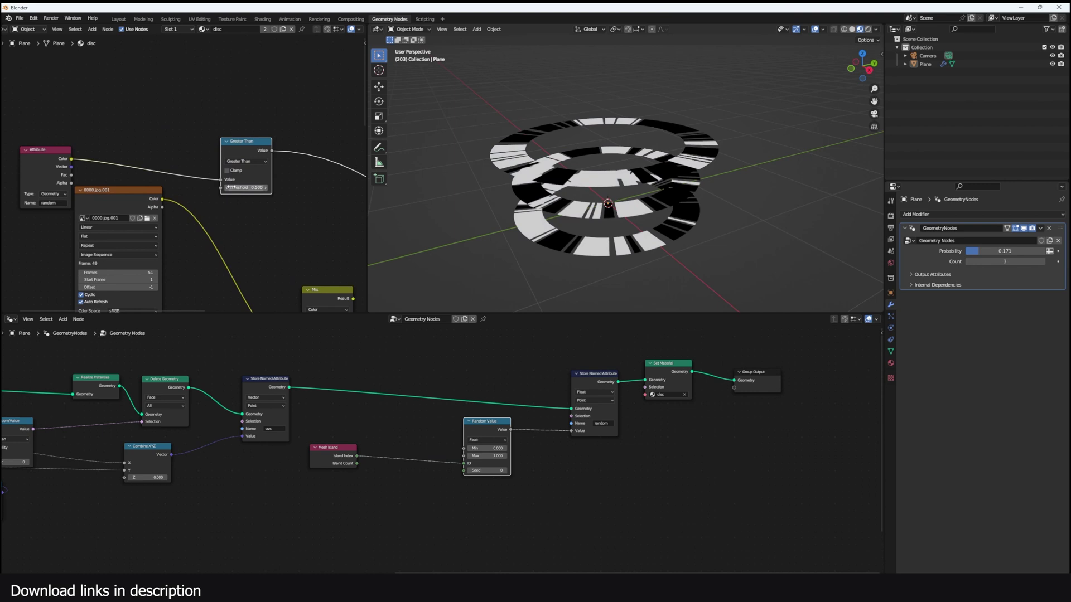
middle_click_drag(268, 186, 263, 185)
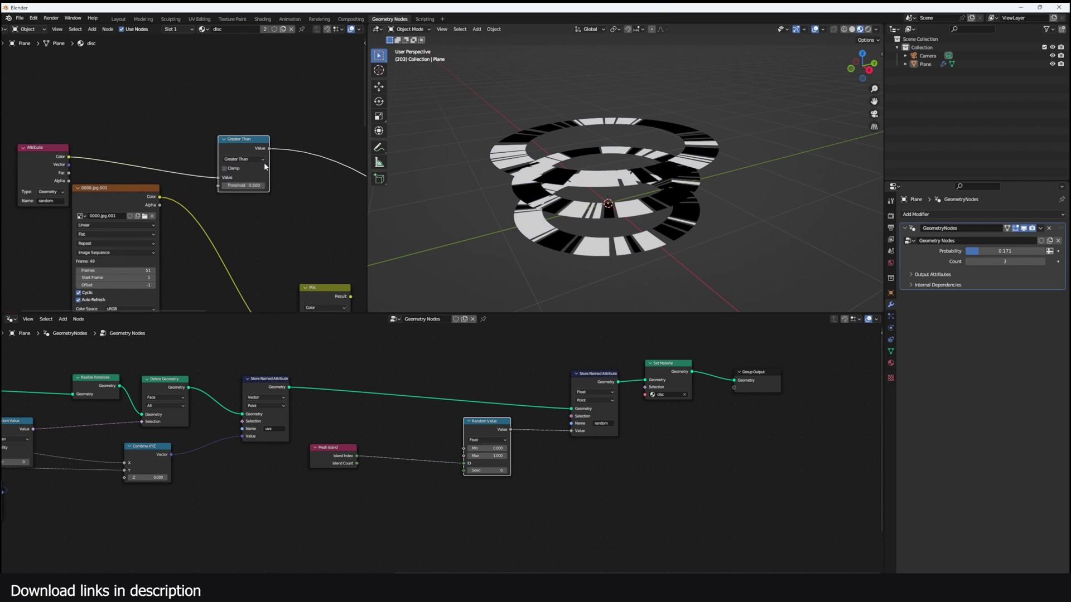
scroll(265, 166, "up", 1)
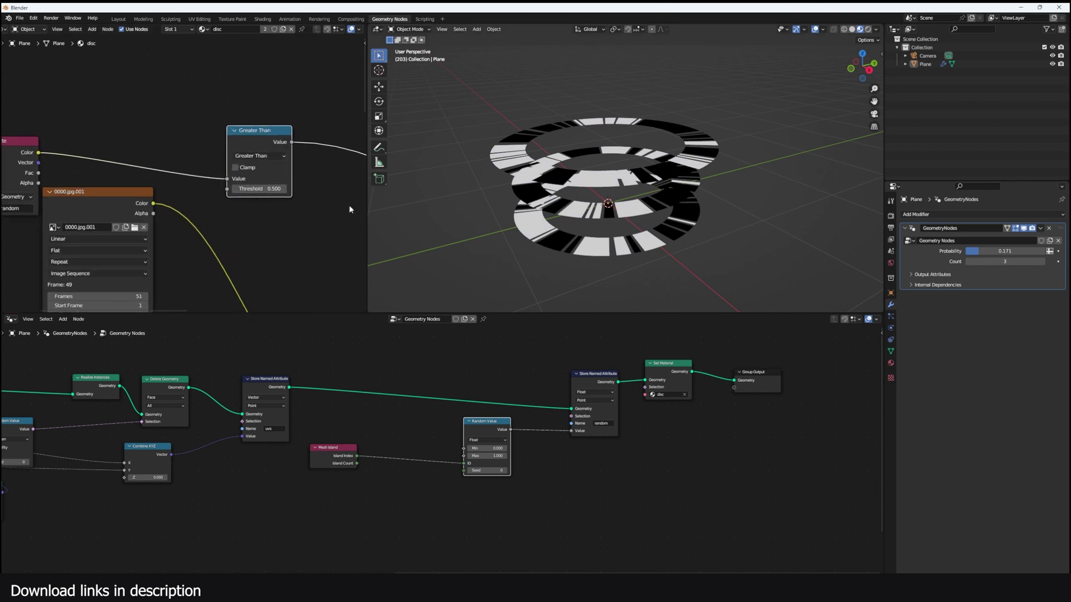
scroll(223, 150, "down", 2)
scroll(223, 150, "down", 1)
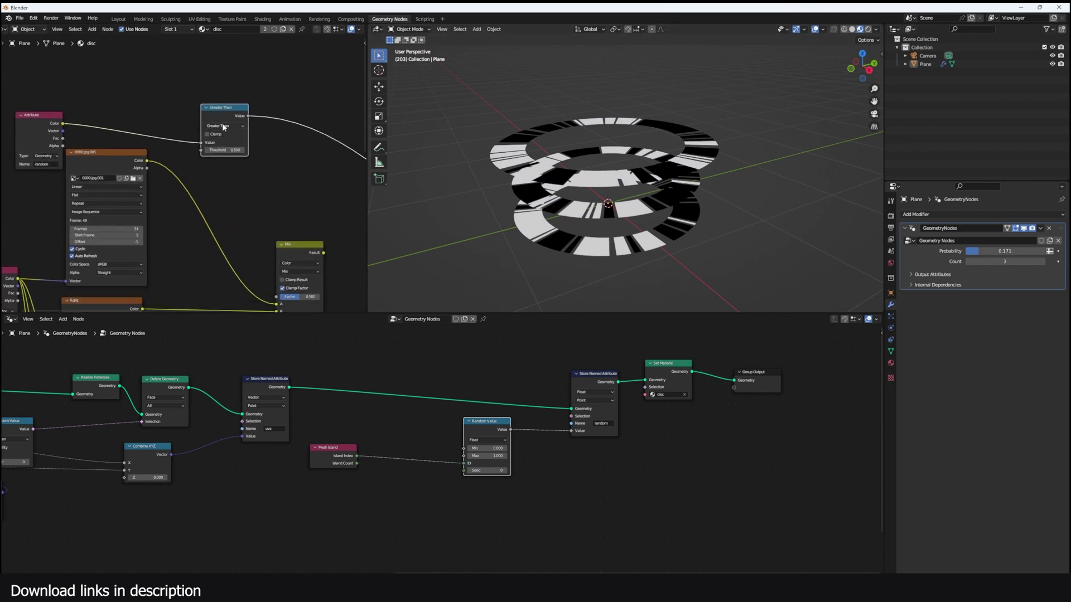
scroll(223, 127, "down", 2)
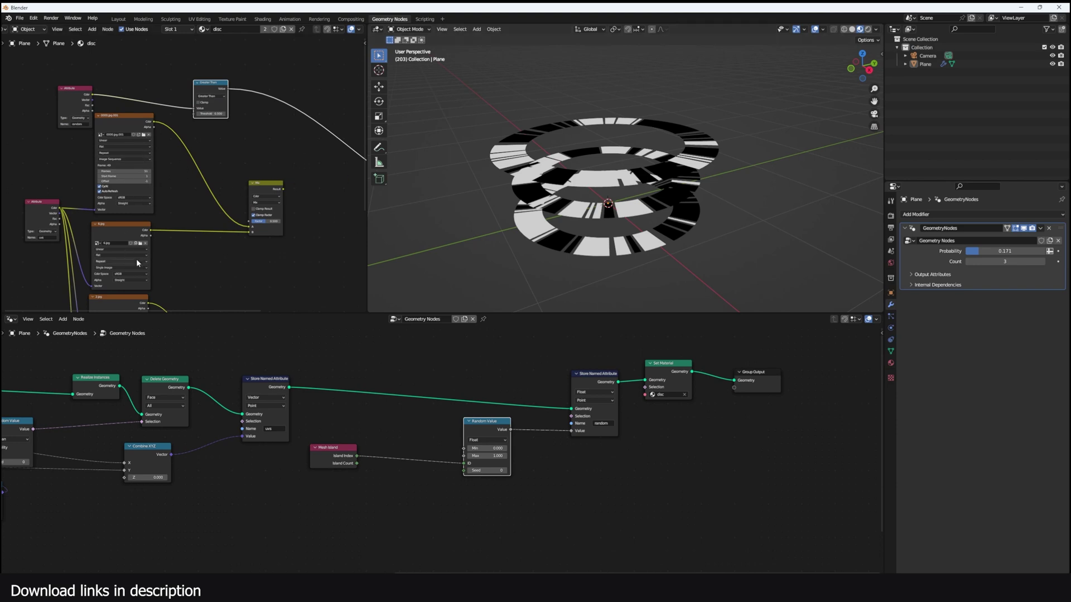
Connect the Greater Than value to the first Mix node's Factor and preview that mix on the rings
left_click_drag(229, 98, 250, 221)
left_click(267, 189, "ctrl+shift")
mouse_move(573, 191)
middle_mouse_down()
mouse_move(543, 206)
mouse_move(637, 213)
mouse_move(583, 191)
middle_mouse_up()
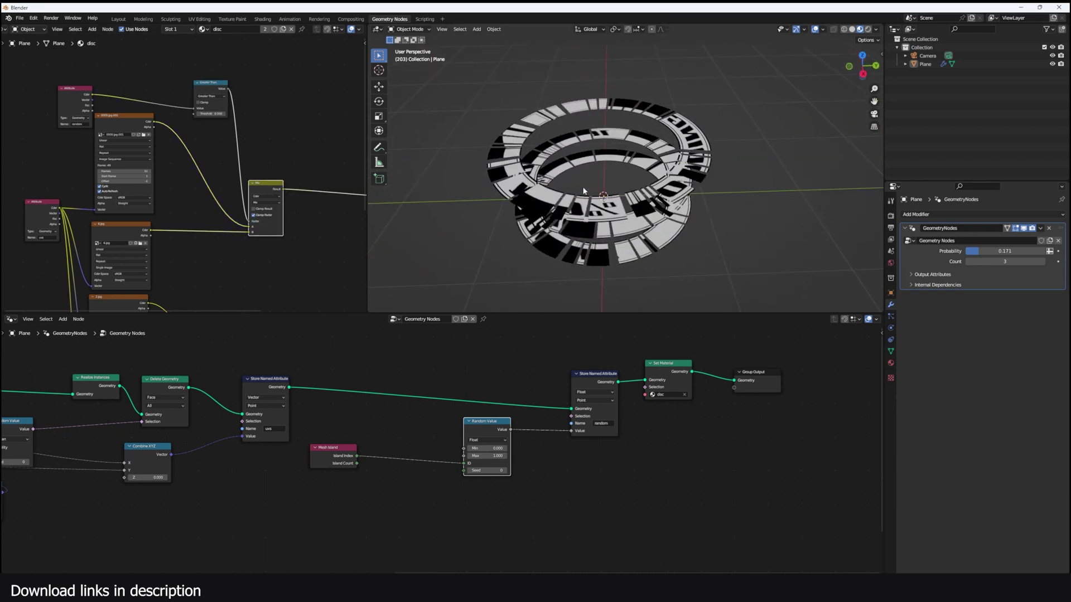
Disconnect the image textures from the first Mix node and set its A colour to blue and B colour to red
left_click(122, 126)
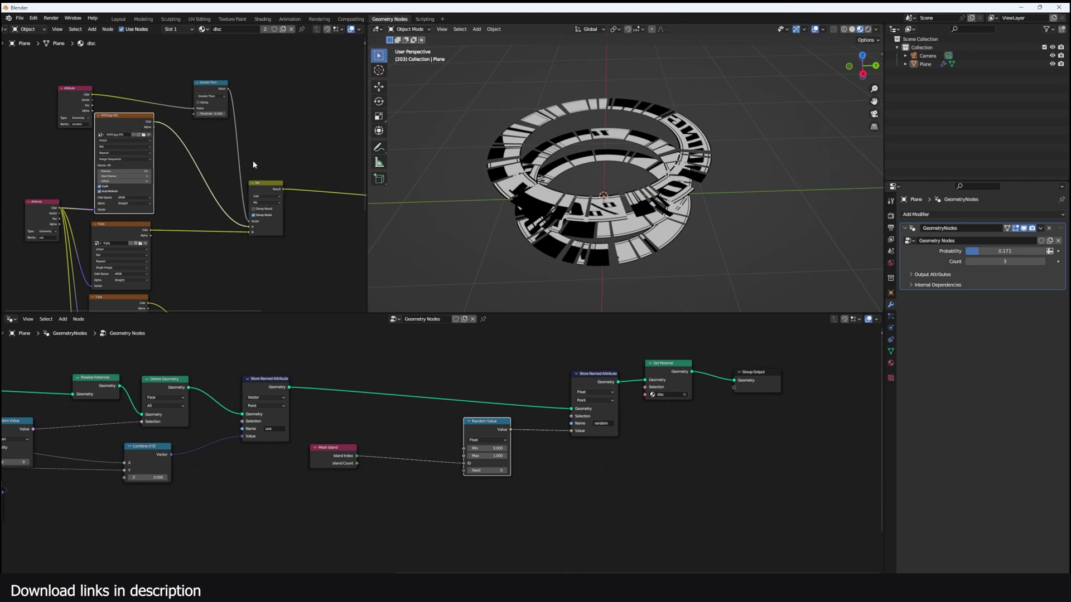
left_click_drag(249, 227, 236, 235)
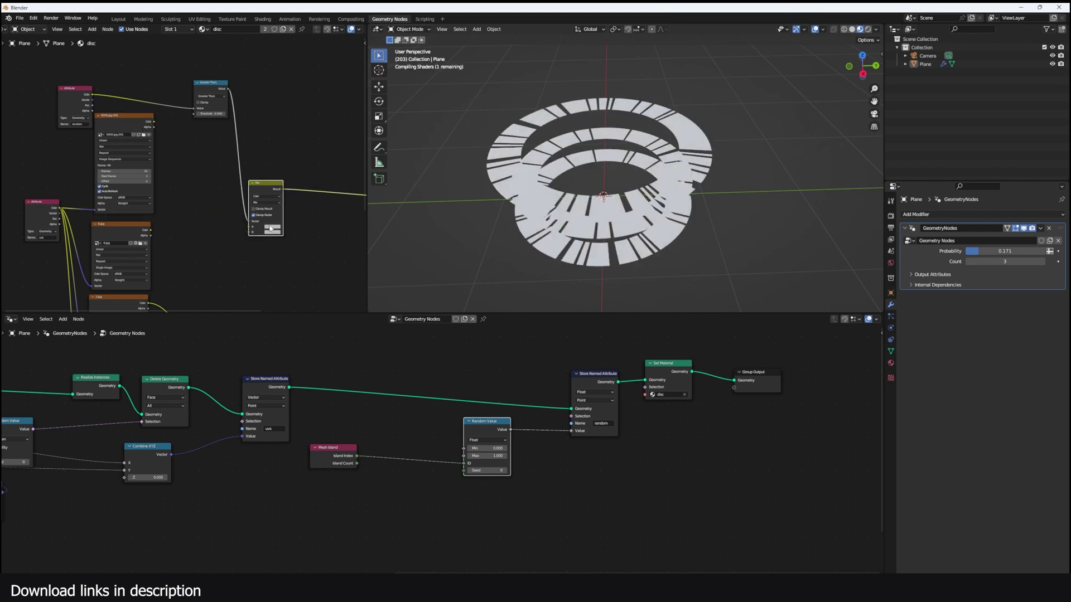
scroll(228, 211, "up", 5)
middle_click_drag(228, 210, 132, 197)
left_click(202, 229)
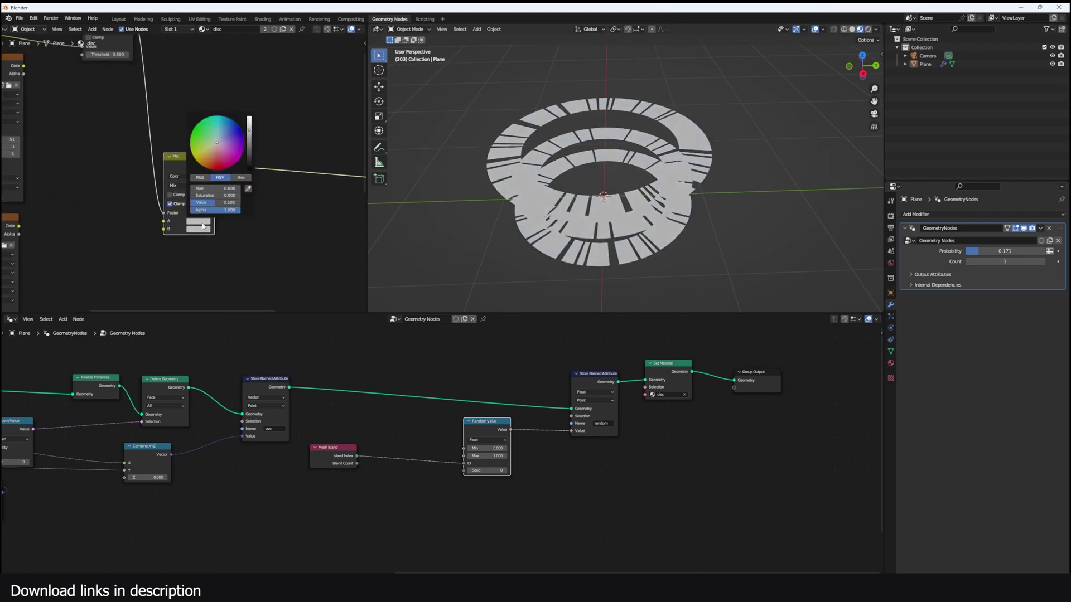
left_click(239, 132)
left_click(195, 229)
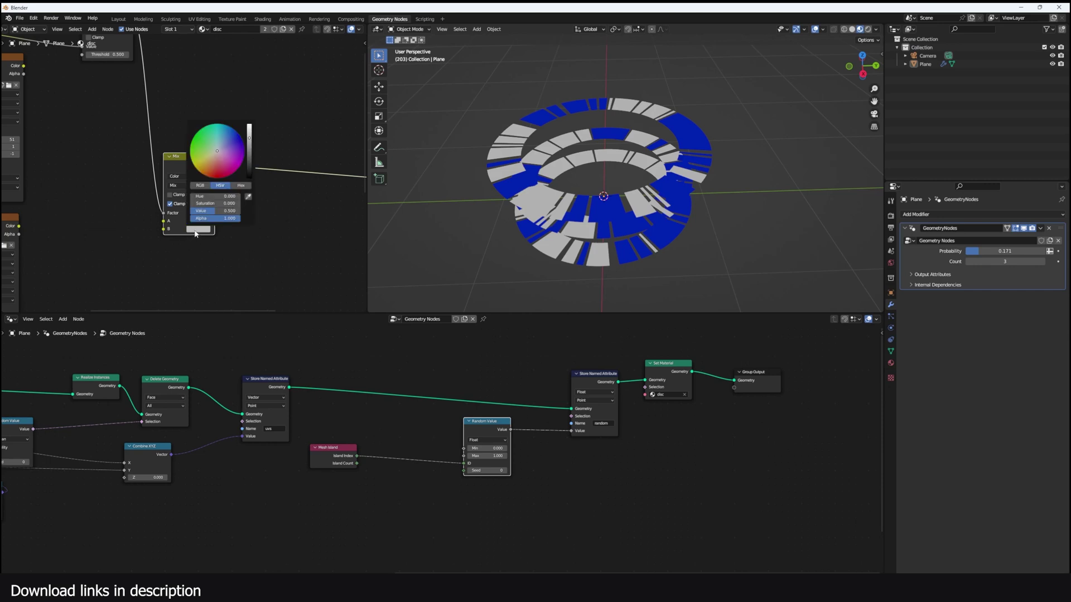
left_click(222, 166)
Place the second Mix node below the first without its texture links, and set its A colour to green and B to orange
scroll(192, 228, "down", 4)
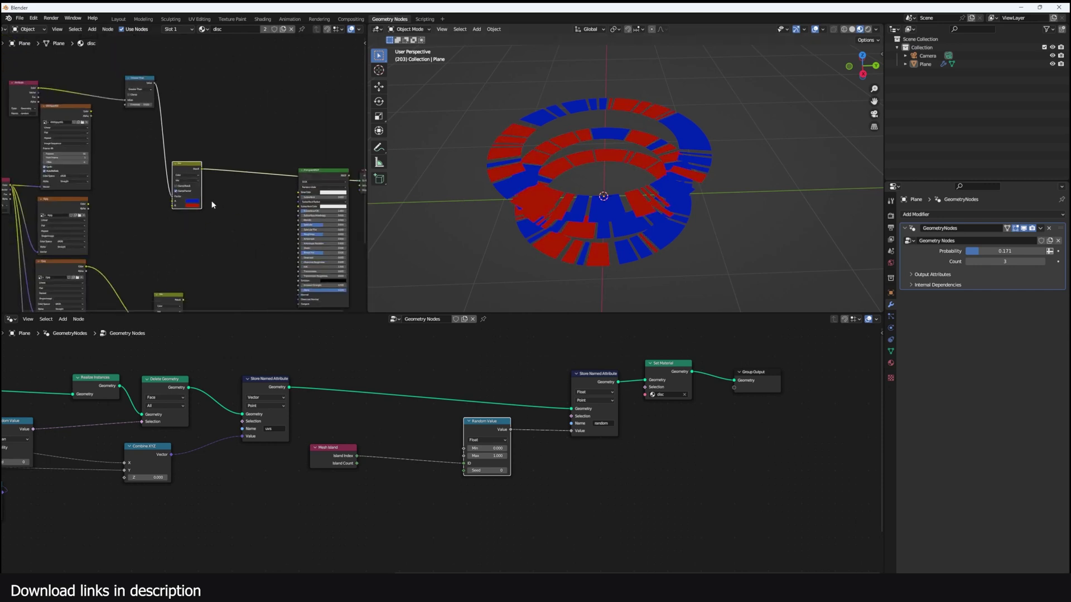
scroll(212, 205, "up", 3)
left_click(247, 244)
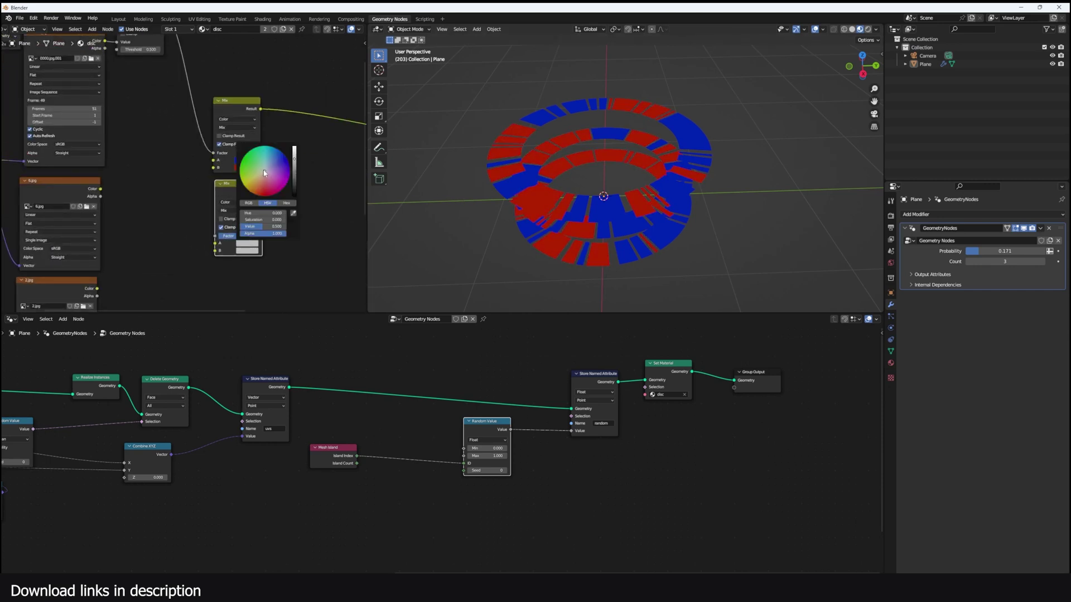
left_click(241, 160)
left_click(247, 250)
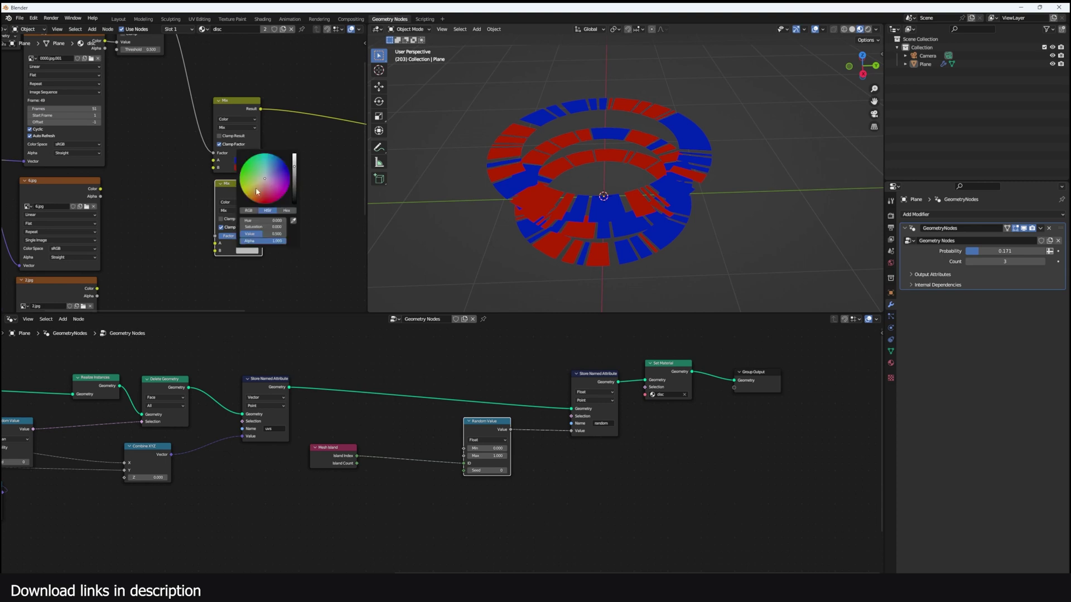
left_click(248, 199)
middle_click_drag(278, 258, 280, 286)
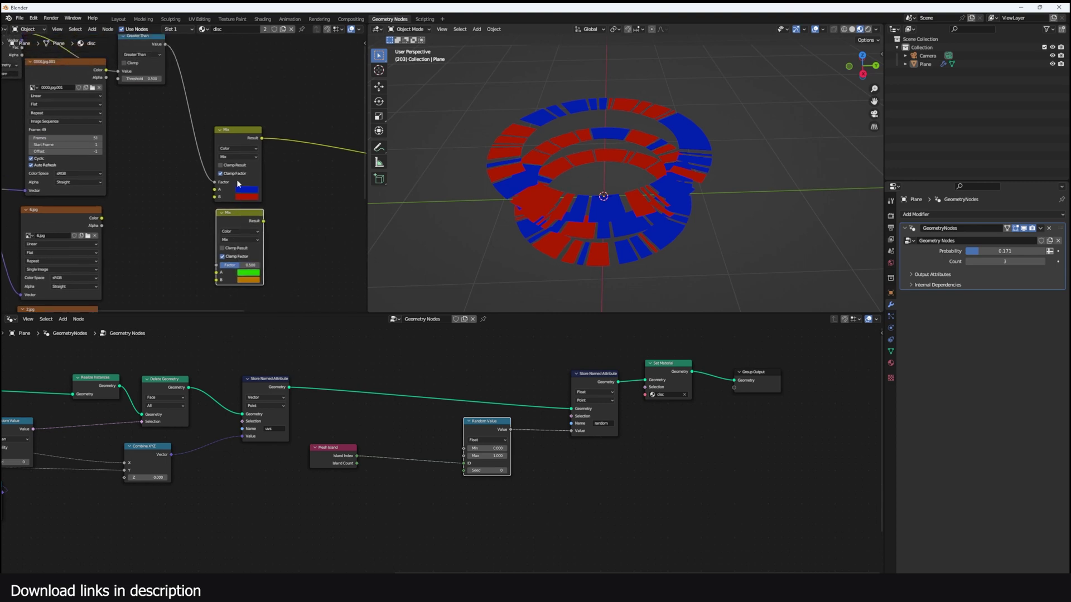
Duplicate the Greater Than node beside the second Mix node and connect the random attribute's Color to its Value
scroll(187, 180, "down", 2)
middle_click_drag(170, 96, 205, 108)
left_click_drag(183, 70, 190, 57)
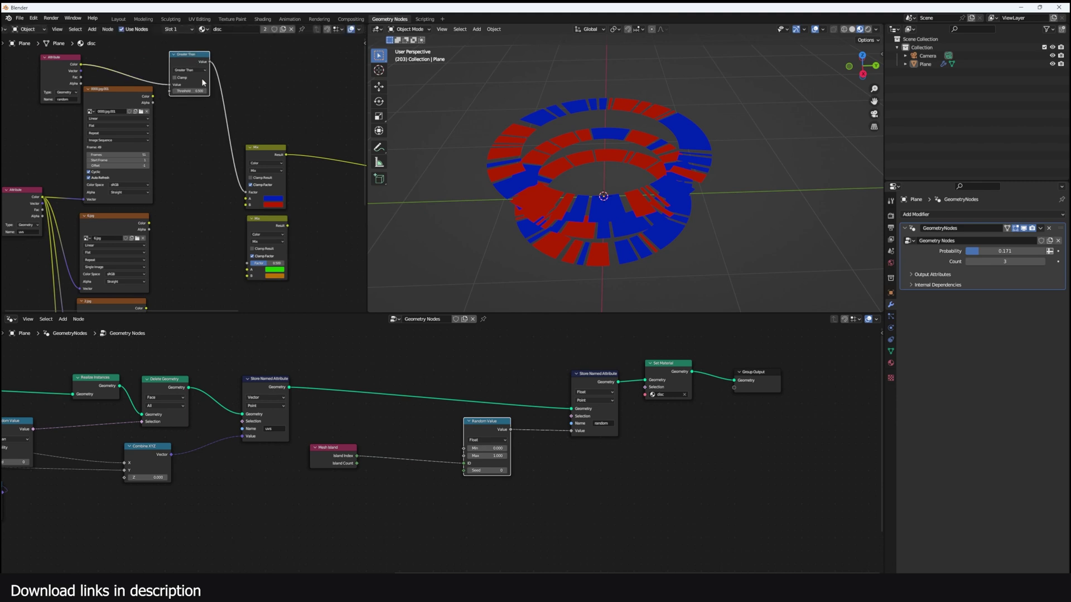
scroll(215, 101, "down", 1)
key("shift+d")
left_click(204, 220)
scroll(201, 215, "up", 1)
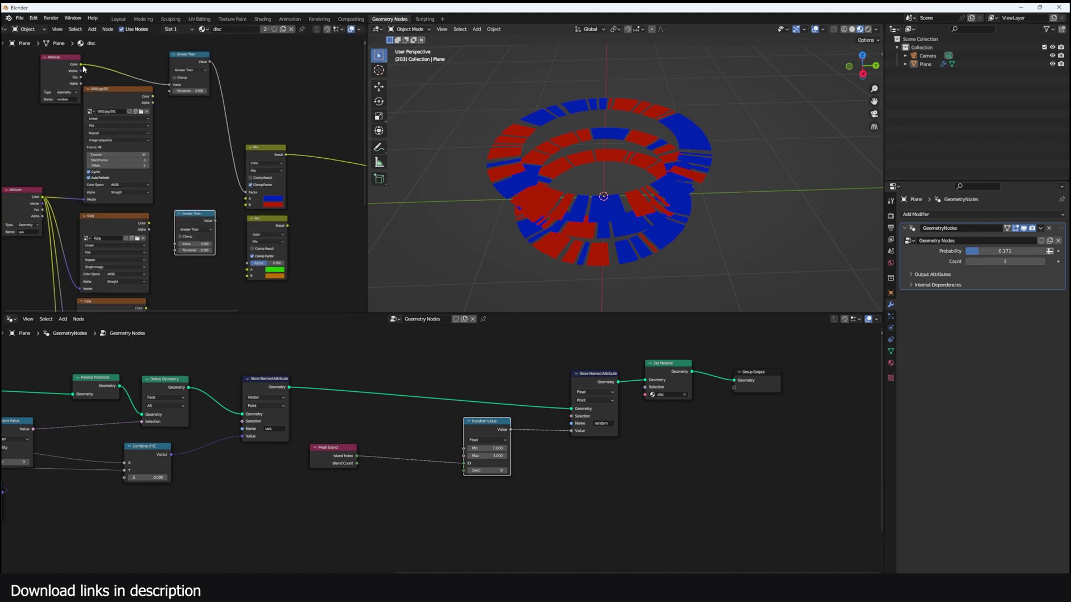
left_click_drag(81, 64, 175, 243)
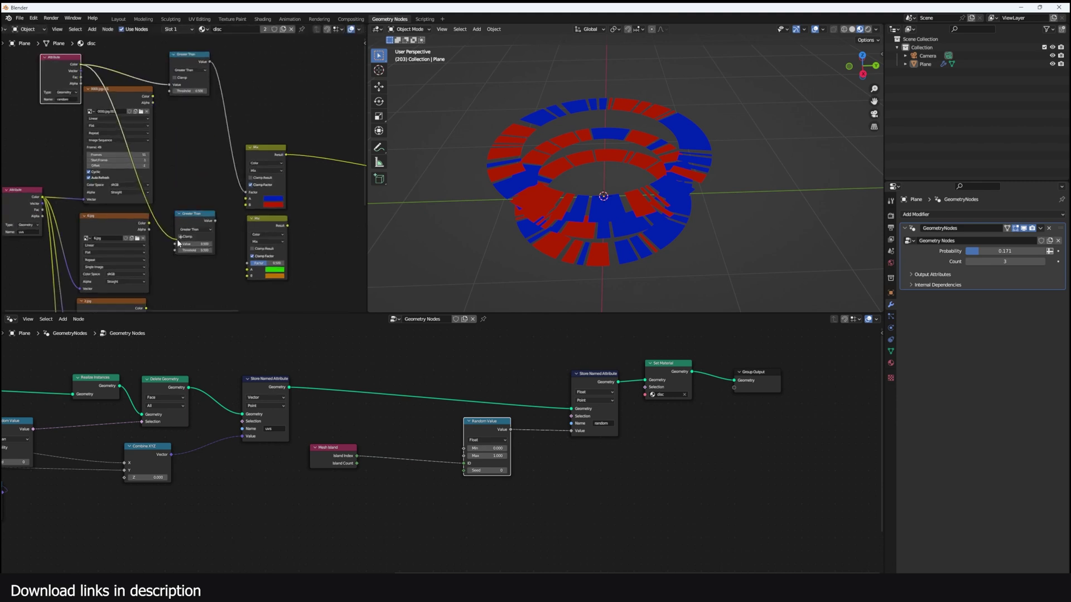
Set the duplicated Greater Than threshold to 0.6, connect it to the second Mix node's Factor, and preview that mix
scroll(192, 246, "up", 2)
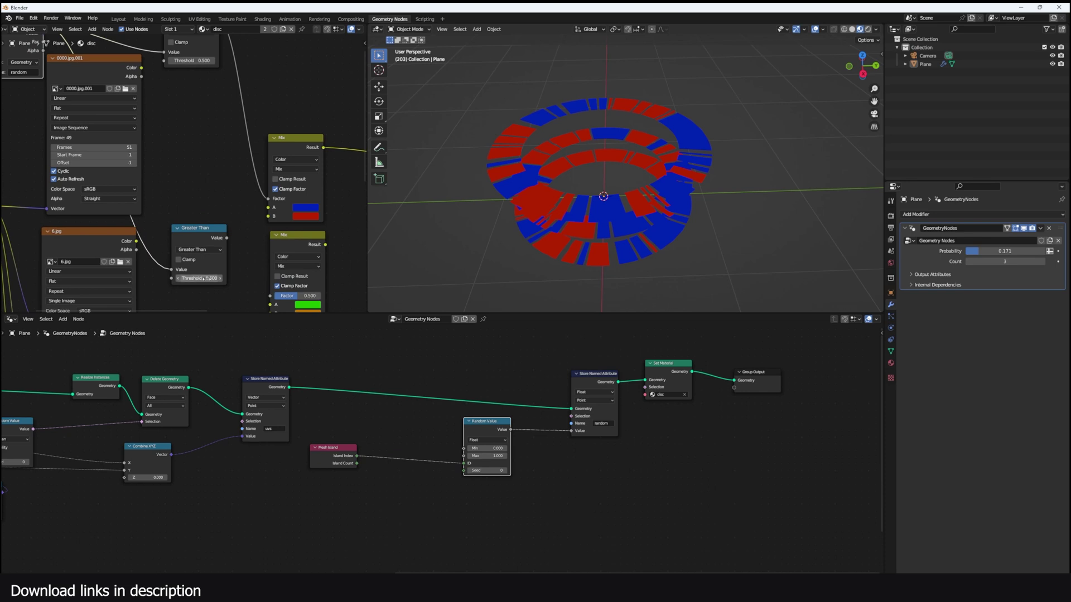
left_click_drag(207, 279, 207, 279)
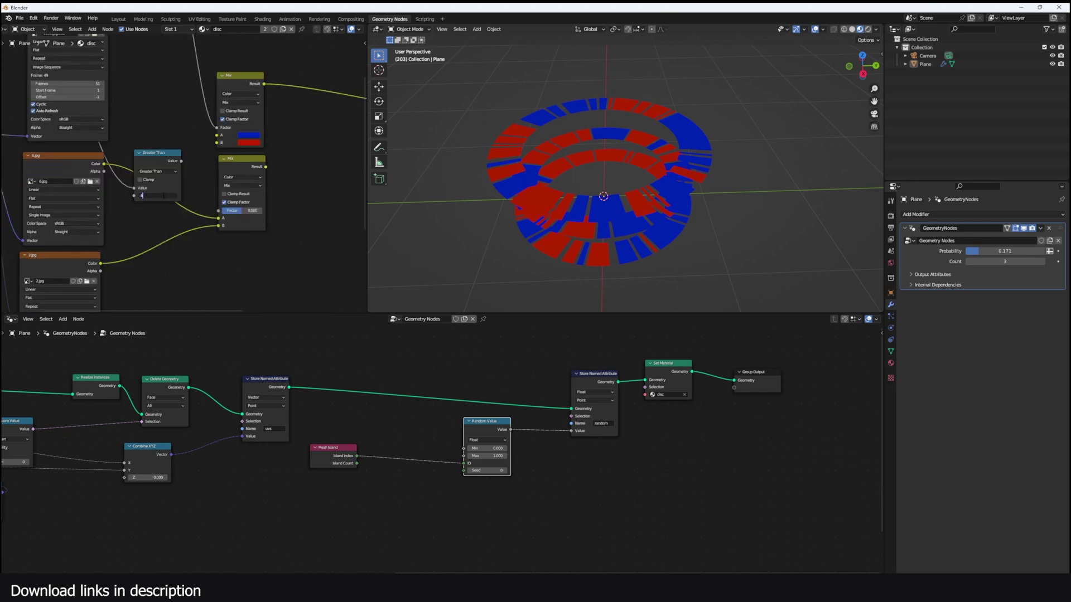
key("Return")
left_click_drag(177, 163, 218, 211)
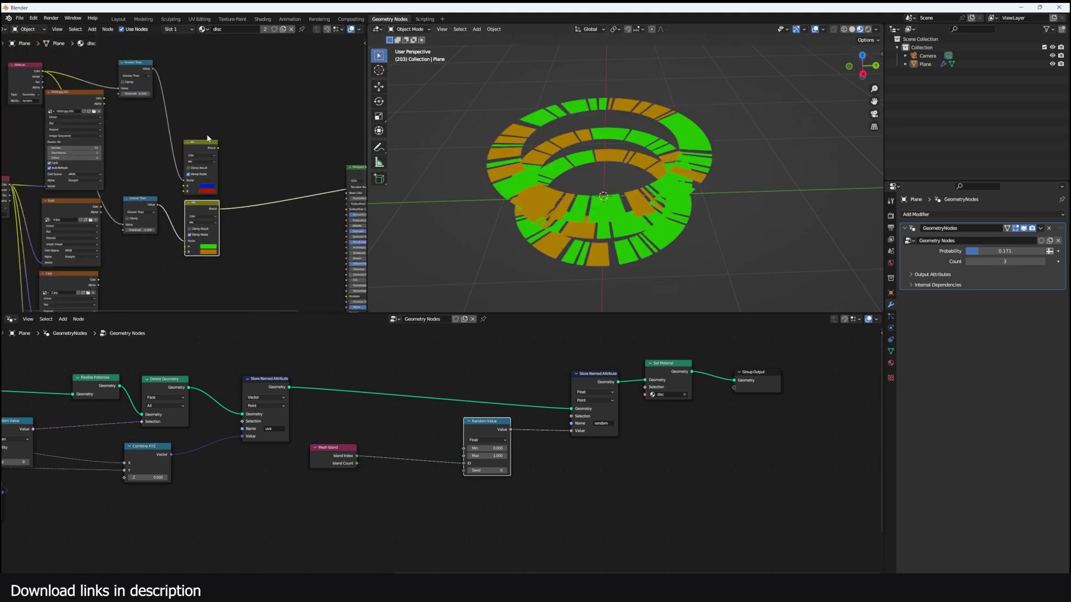
Add a third Greater Than copy after the first Mix node and connect the random attribute's Color to its Value
key("shift+d")
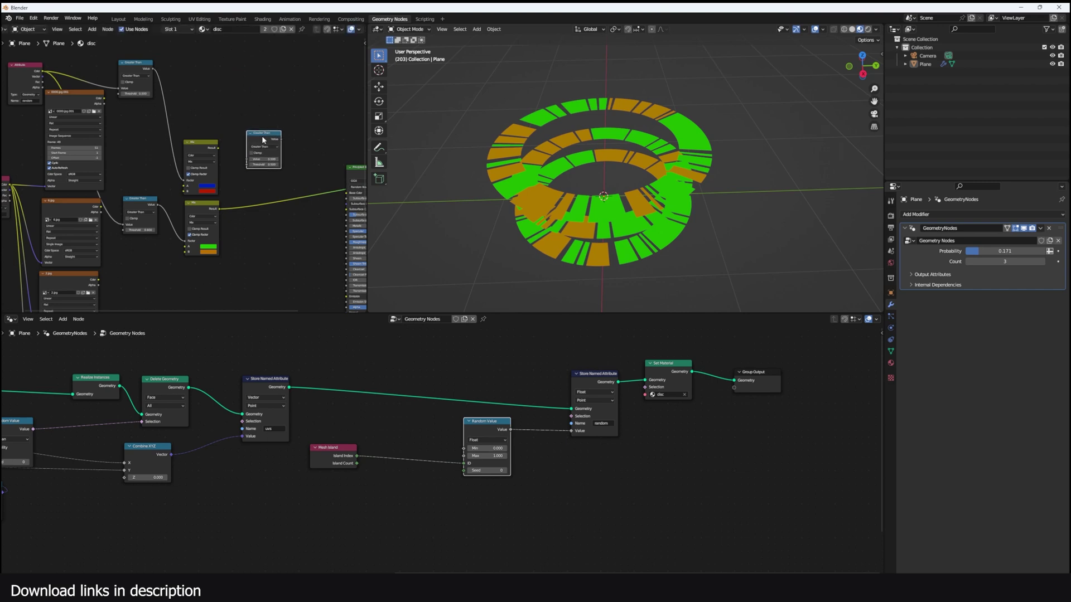
left_click_drag(43, 70, 246, 159)
middle_click_drag(249, 156, 222, 177)
Combine both Mix nodes with a third Mix node driven by the third Greater Than node, and move that node higher
left_click_drag(235, 154, 231, 159)
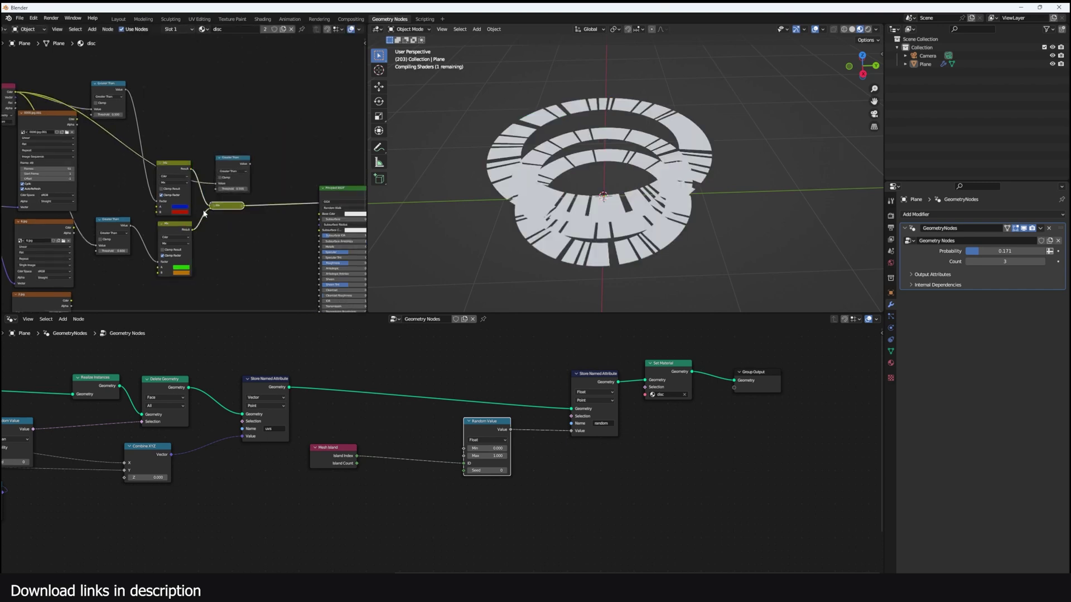
scroll(235, 155, "up", 2)
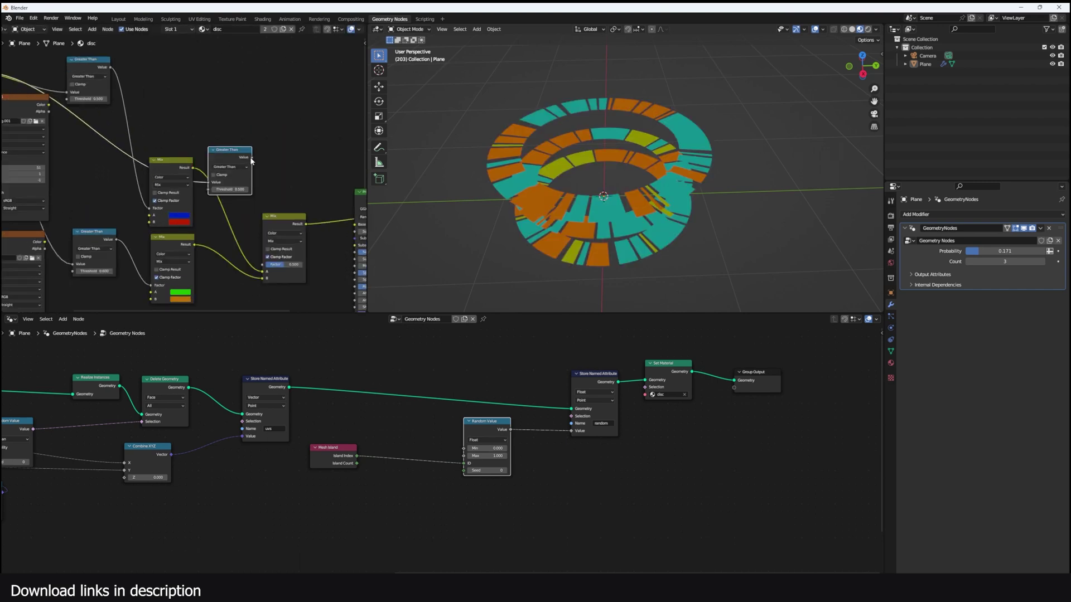
left_click_drag(251, 158, 264, 264)
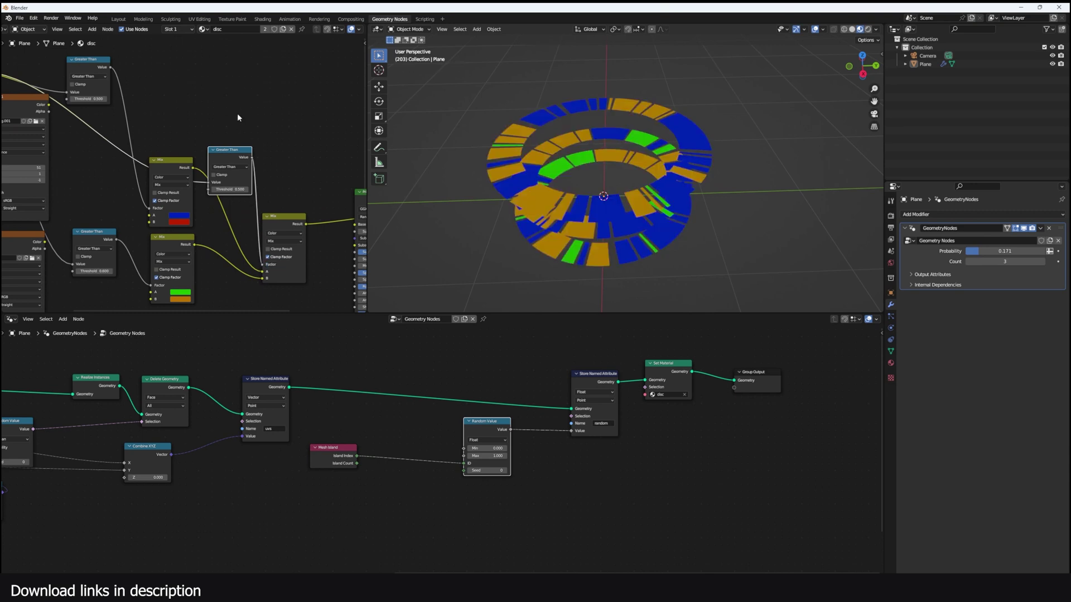
left_click_drag(239, 149, 222, 114)
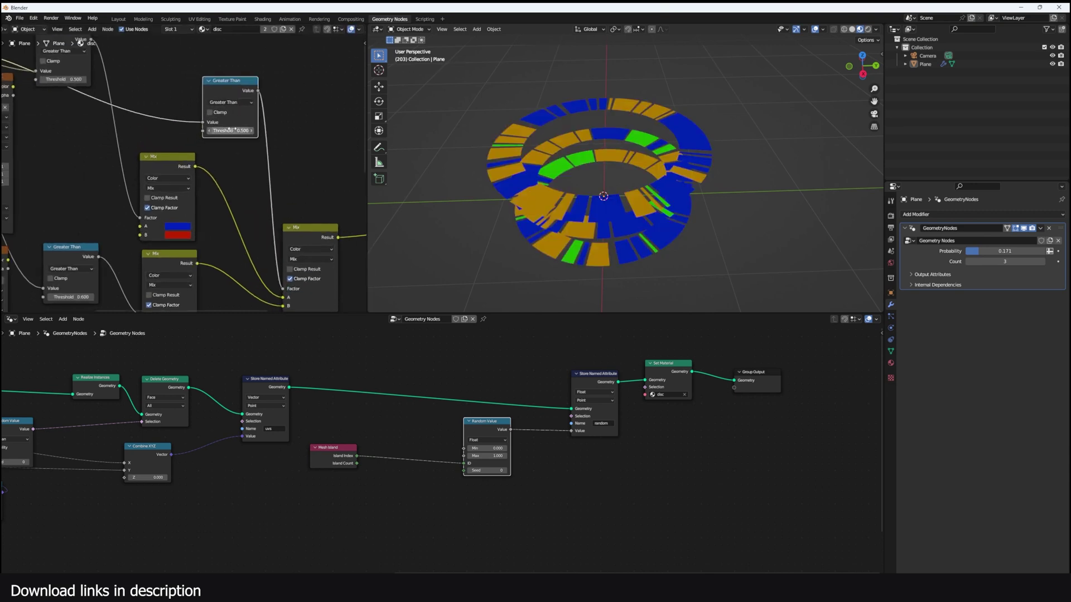
Tune the threshold of the Greater Than node driving the final Mix so all four colors spread across the ring segments
left_click_drag(229, 130, 271, 129)
scroll(189, 167, "down", 2)
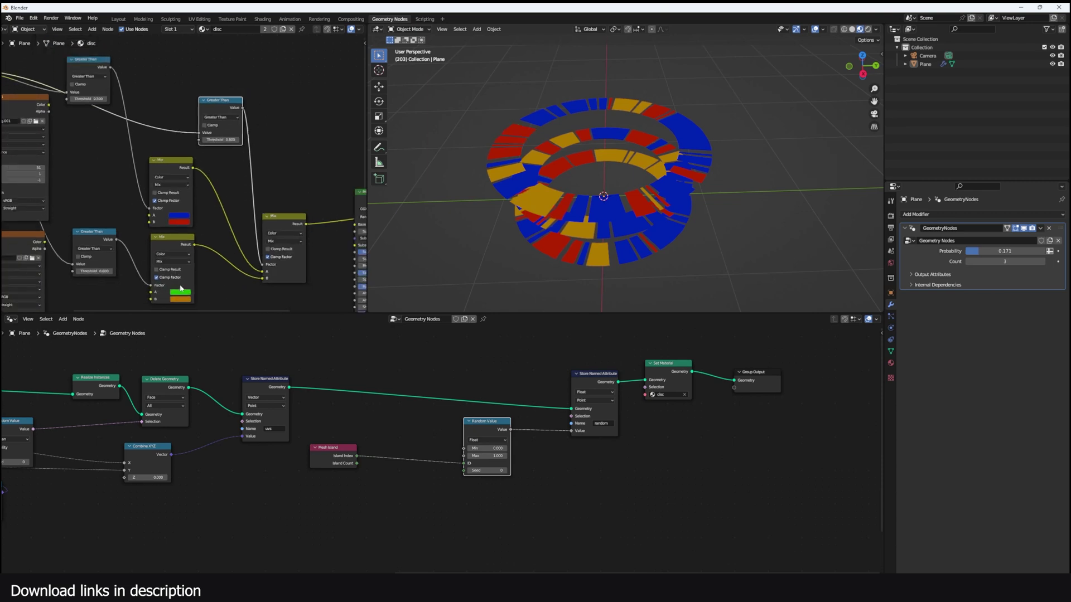
middle_click_drag(183, 285, 184, 262)
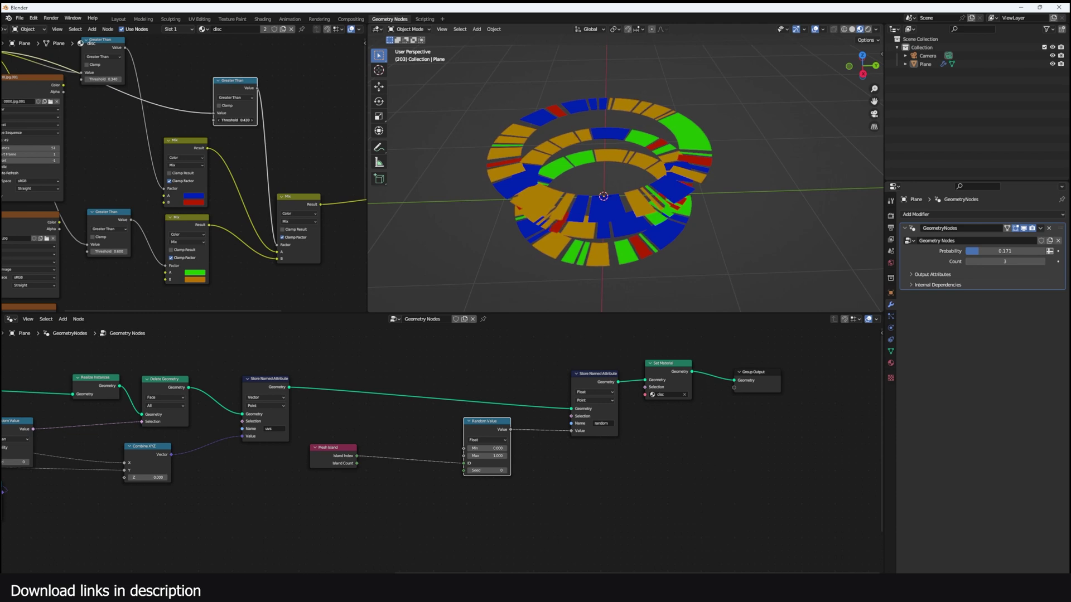
left_click_drag(237, 120, 240, 120)
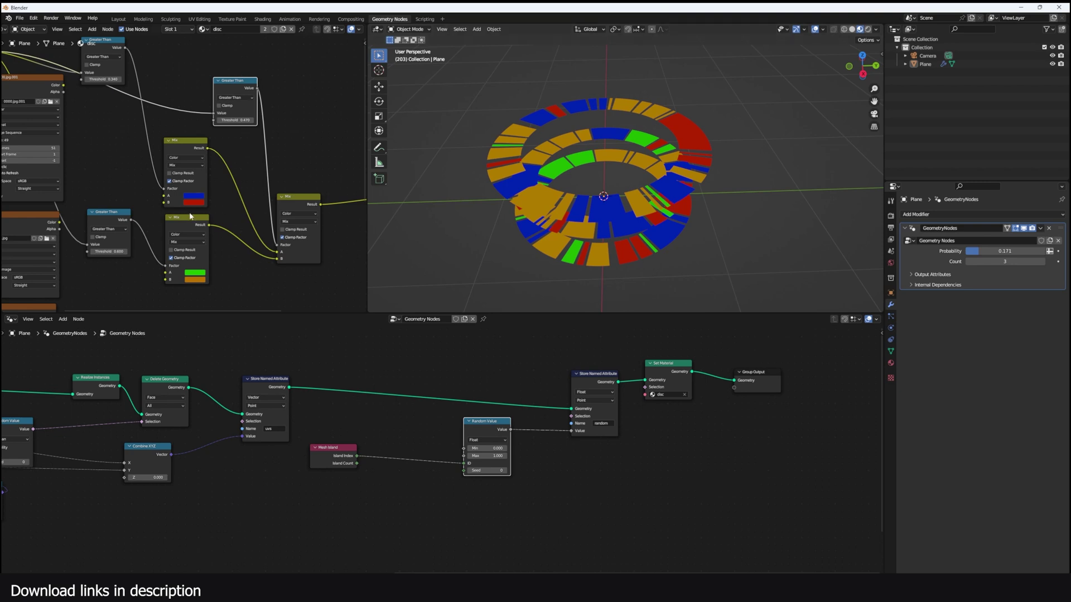
Connect the Color outputs of the first two image textures to the A and B inputs of the first Mix node
scroll(190, 216, "down", 5)
left_click(232, 149)
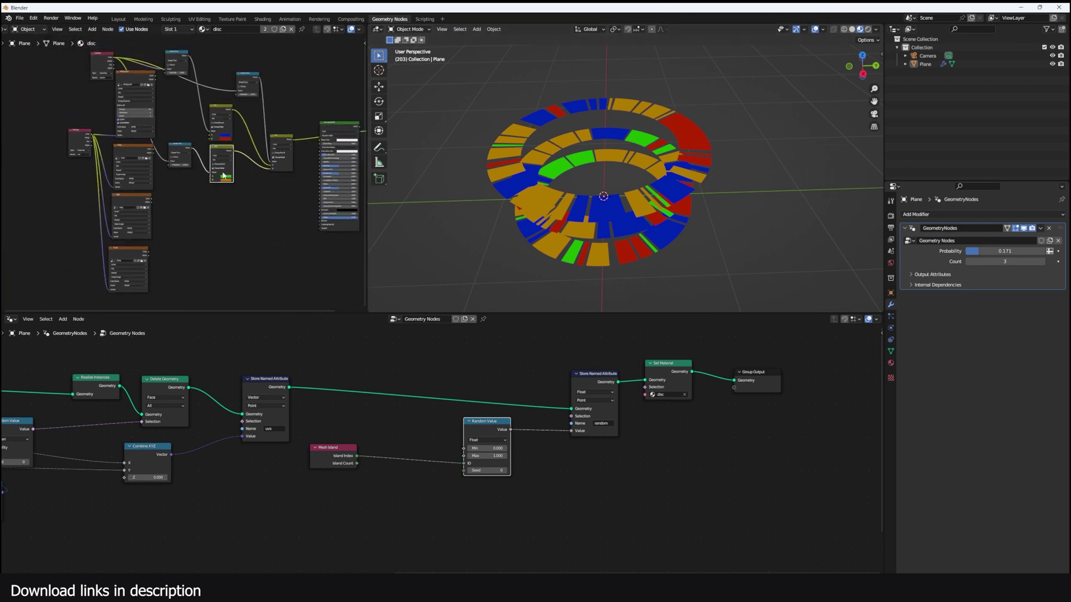
scroll(196, 172, "up", 3)
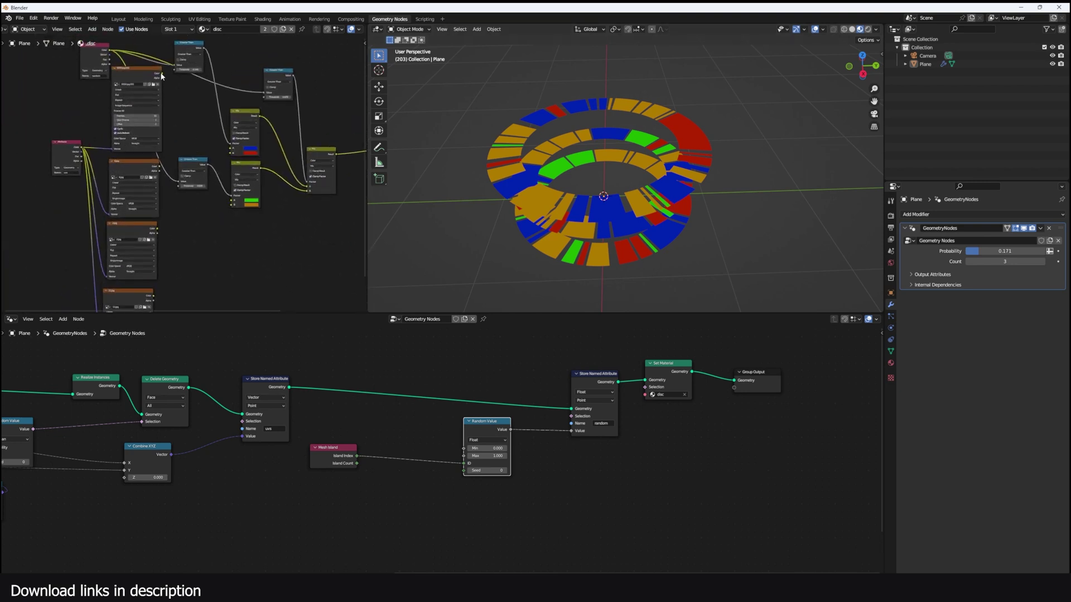
left_click_drag(161, 74, 231, 151)
left_click_drag(159, 167, 231, 153)
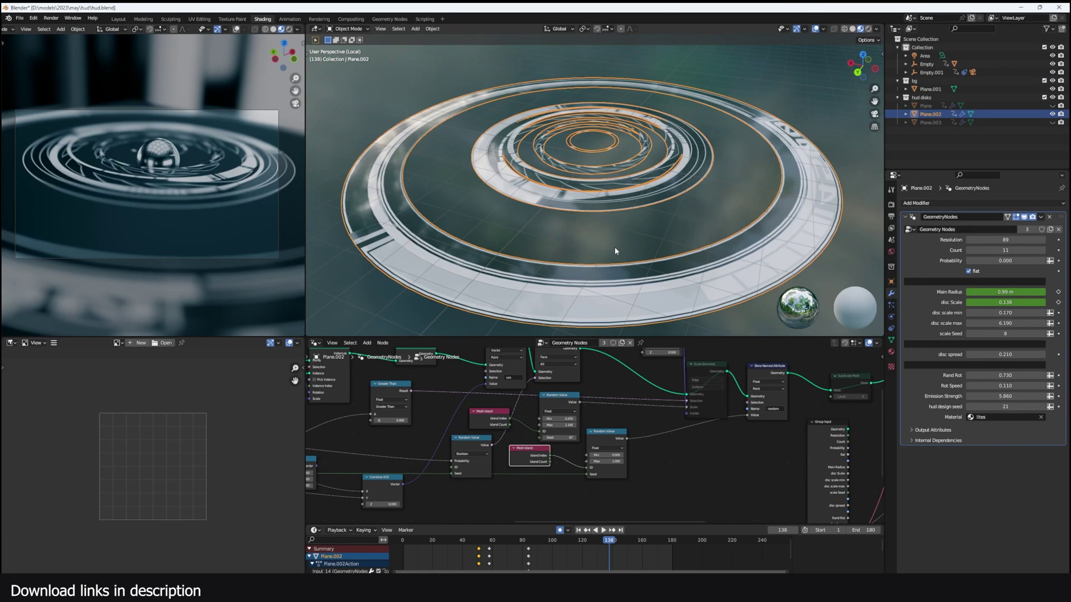
Examine the finished HUD discs from several angles together with their geometry node tree
middle_click_drag(615, 250, 516, 212)
middle_click_drag(700, 231, 578, 271)
scroll(575, 246, "down", 4)
scroll(630, 406, "down", 6)
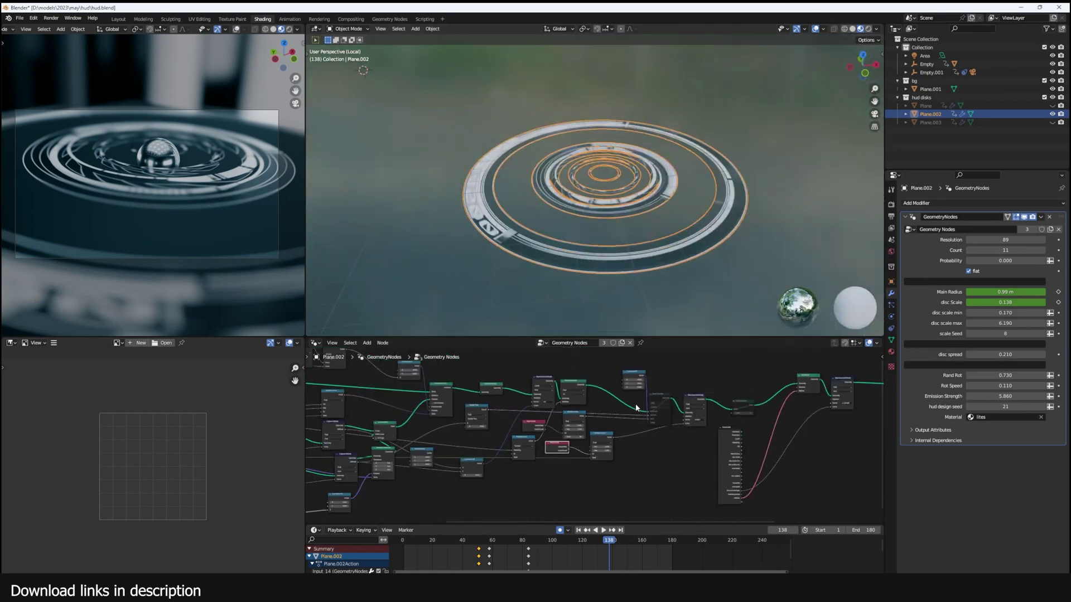
middle_click_drag(634, 404, 554, 408)
scroll(558, 404, "up", 4)
scroll(617, 206, "up", 3)
scroll(617, 199, "up", 1)
middle_click_drag(617, 200, 652, 175)
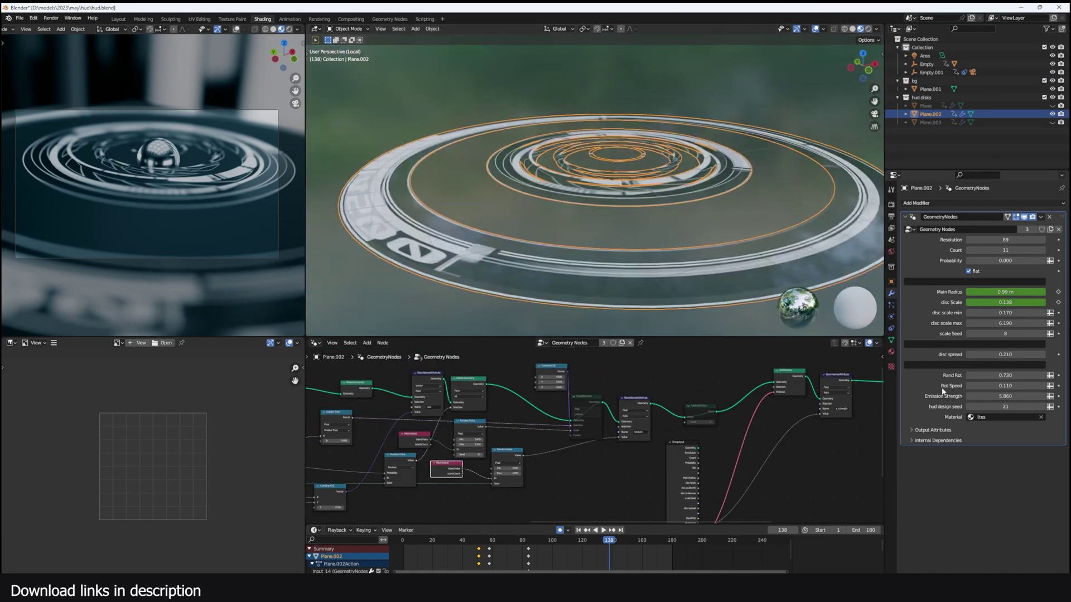
middle_click_drag(734, 275, 721, 296)
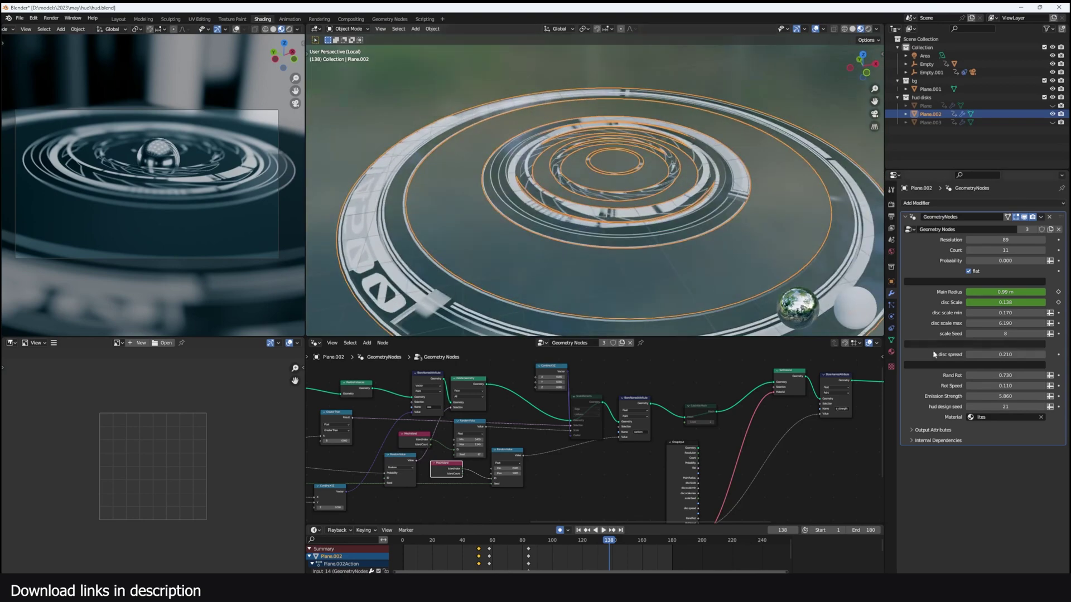
Try a different disc spread on the finished HUD discs and set their scale Seed to 38
left_click_drag(1011, 355, 1054, 356)
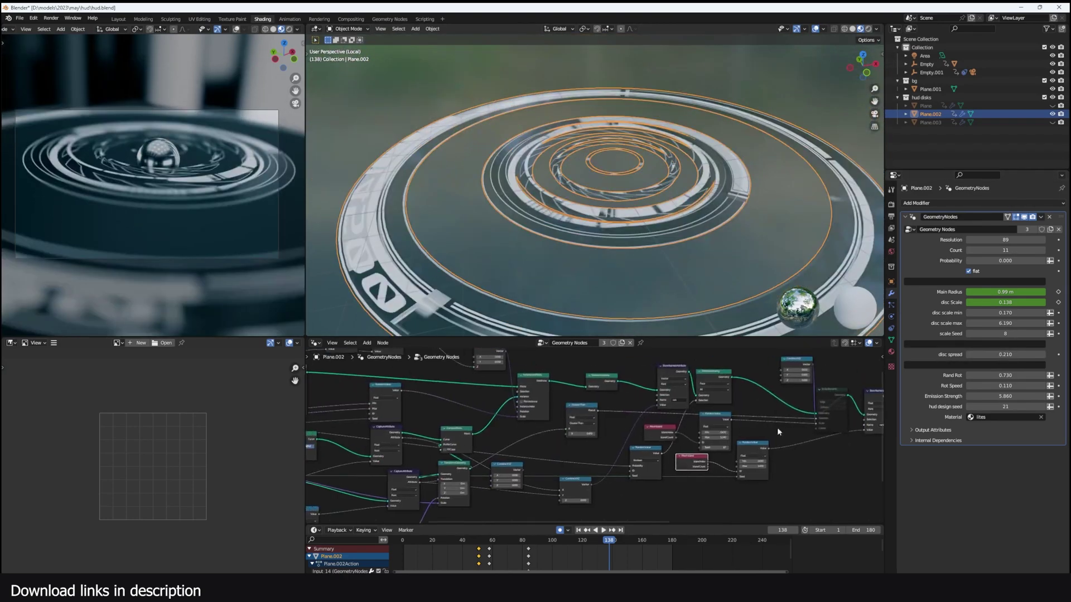
middle_click_drag(777, 427, 498, 569)
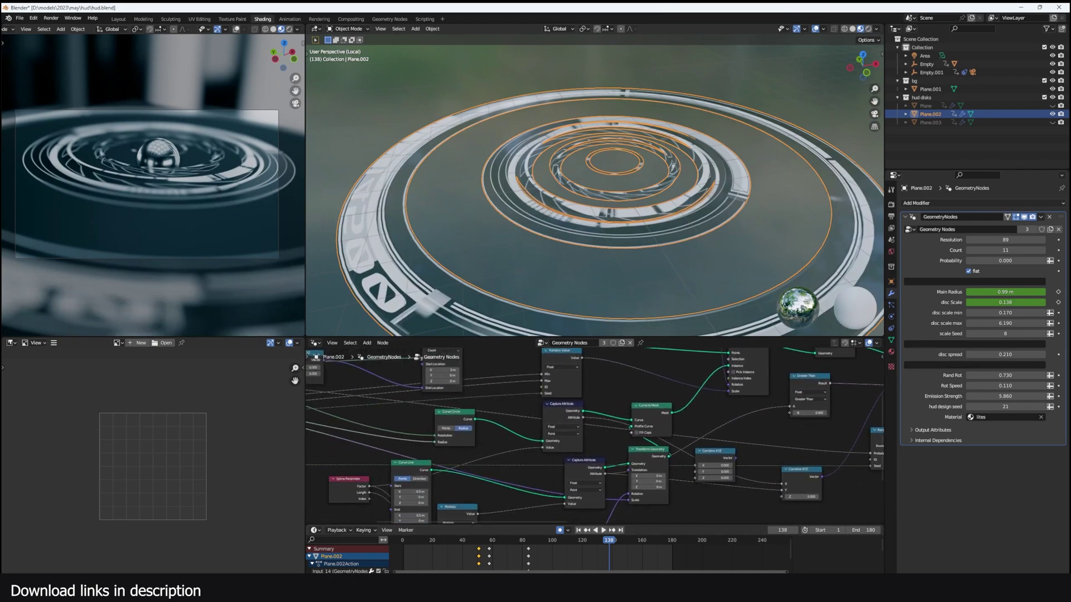
left_click_drag(1005, 333, 1042, 334)
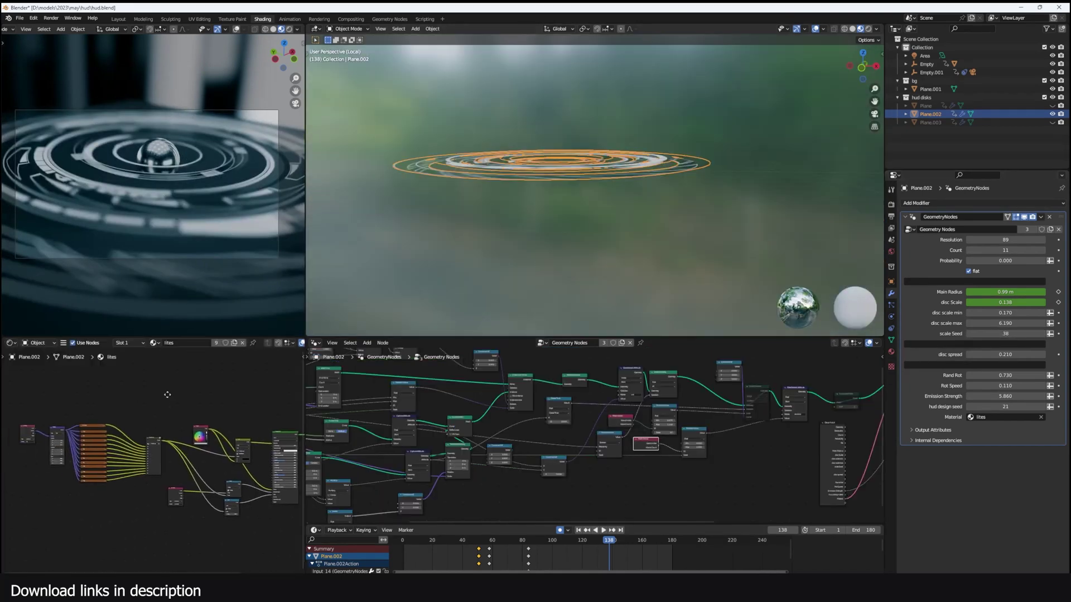
Examine the image texture nodes of the HUD disc material and the contents of the node group that mixes them
scroll(167, 394, "up", 5)
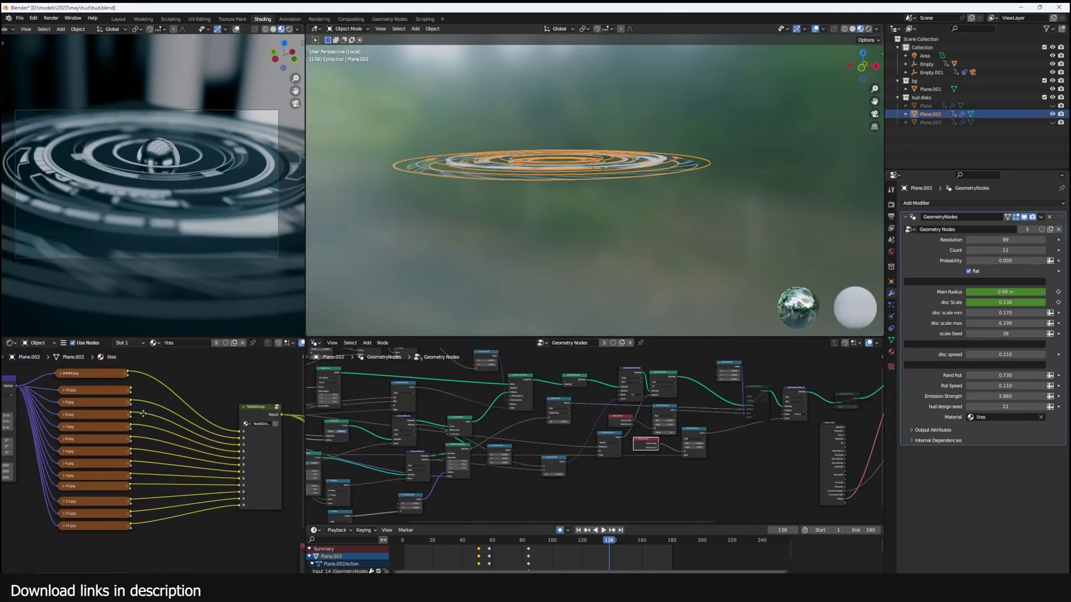
left_click_drag(99, 373, 102, 375)
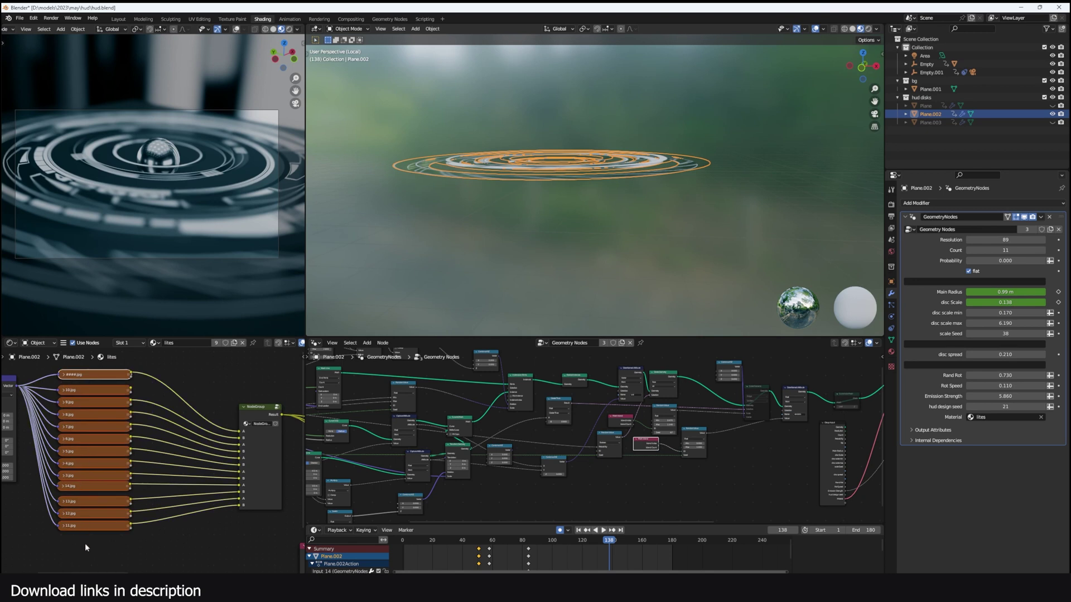
key("Tab")
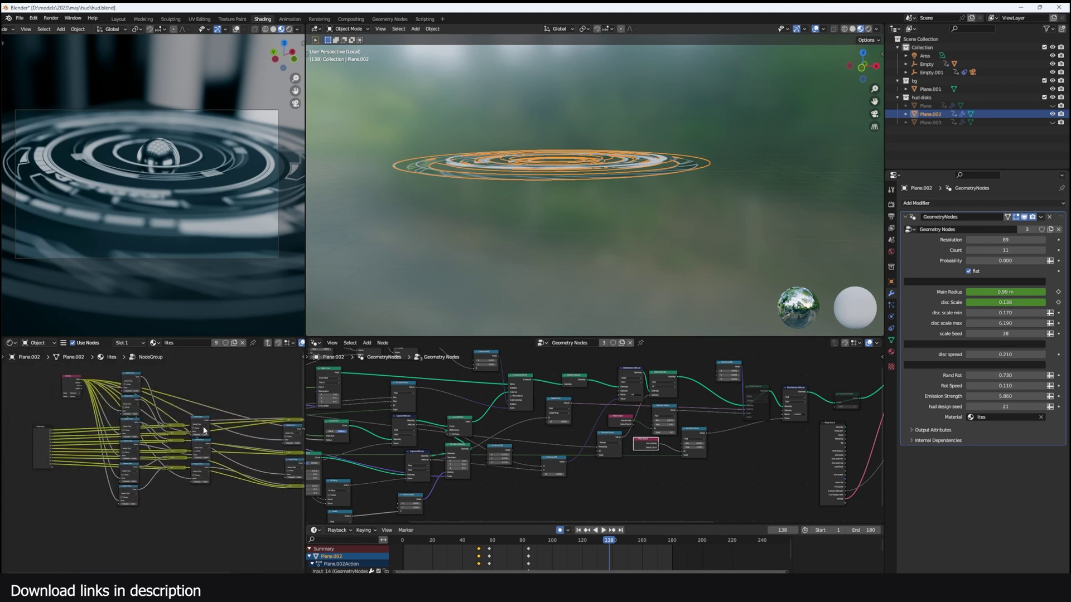
key("Tab")
scroll(167, 394, "up", 4)
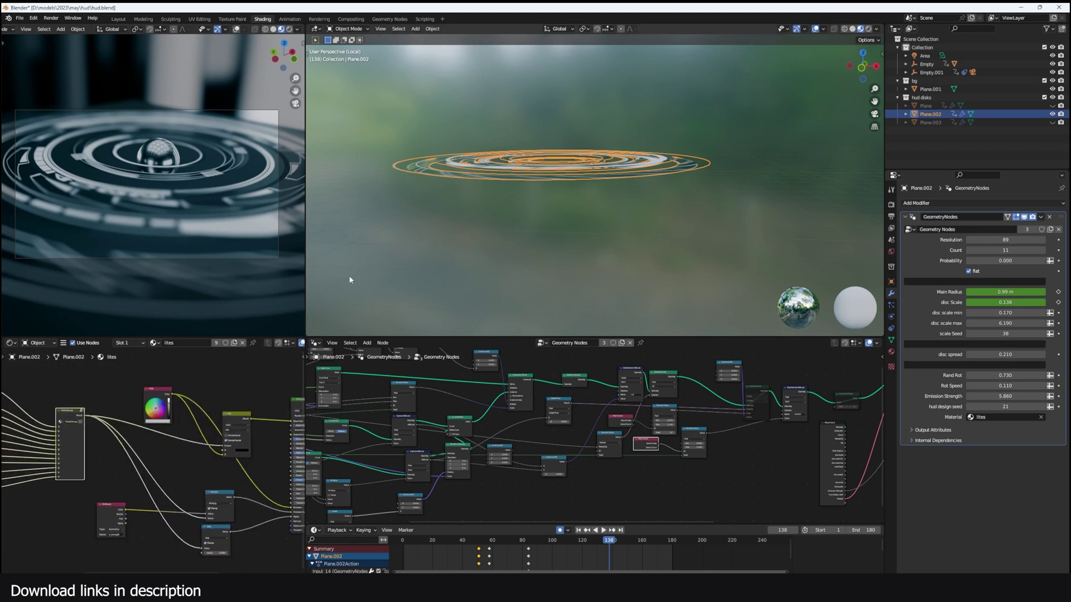
Shift the RGB node's color toward cyan in the HUD disc material
scroll(349, 279, "up", 2)
scroll(170, 414, "up", 4)
left_click_drag(158, 387, 164, 378)
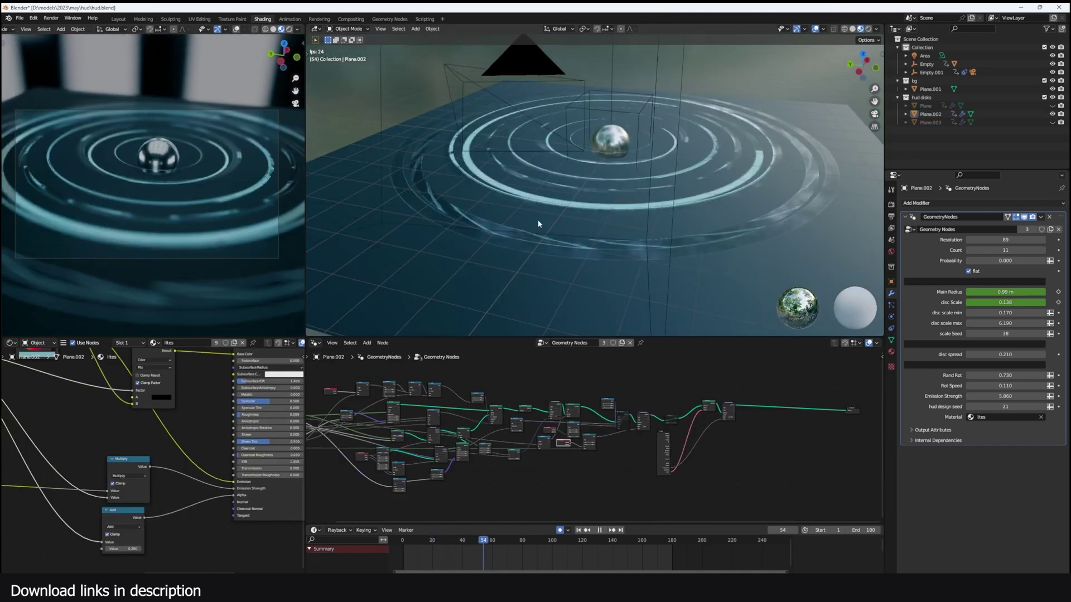
Play back the finished HUD ring animation in the full scene
key("space")
scroll(620, 186, "up", 2)
key("space")
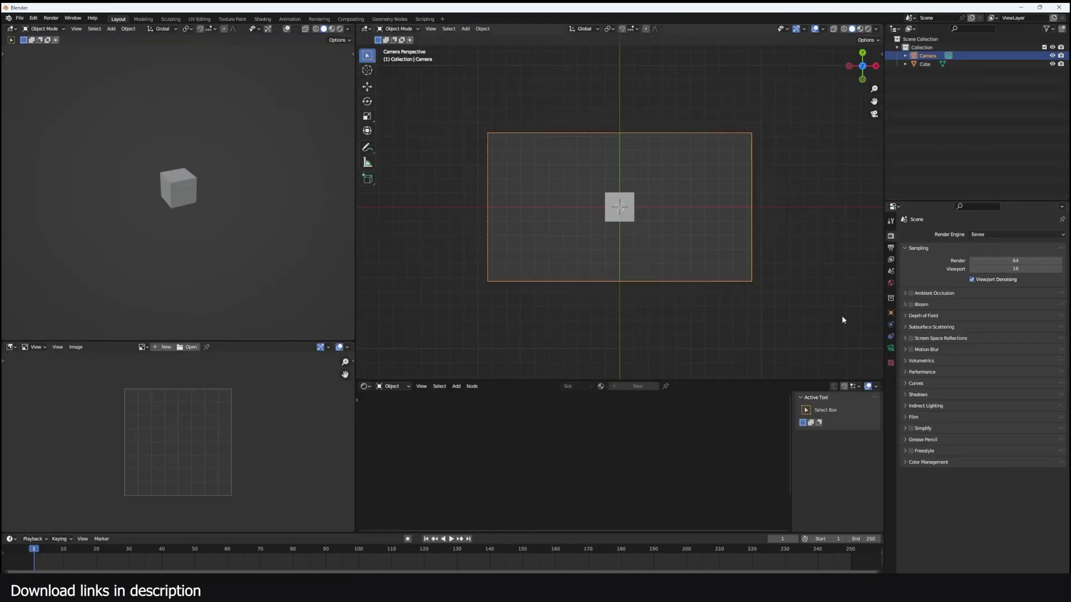
Make the camera orthographic in the new scene and add a plane mesh
left_click(891, 348)
left_click(998, 257)
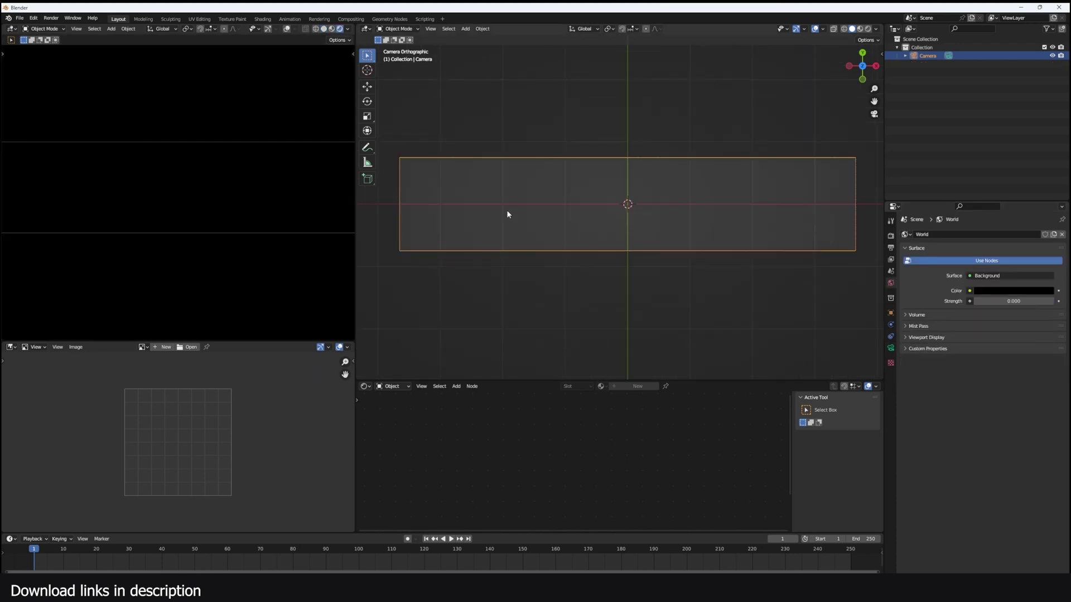
key("shift+a")
left_click(536, 210)
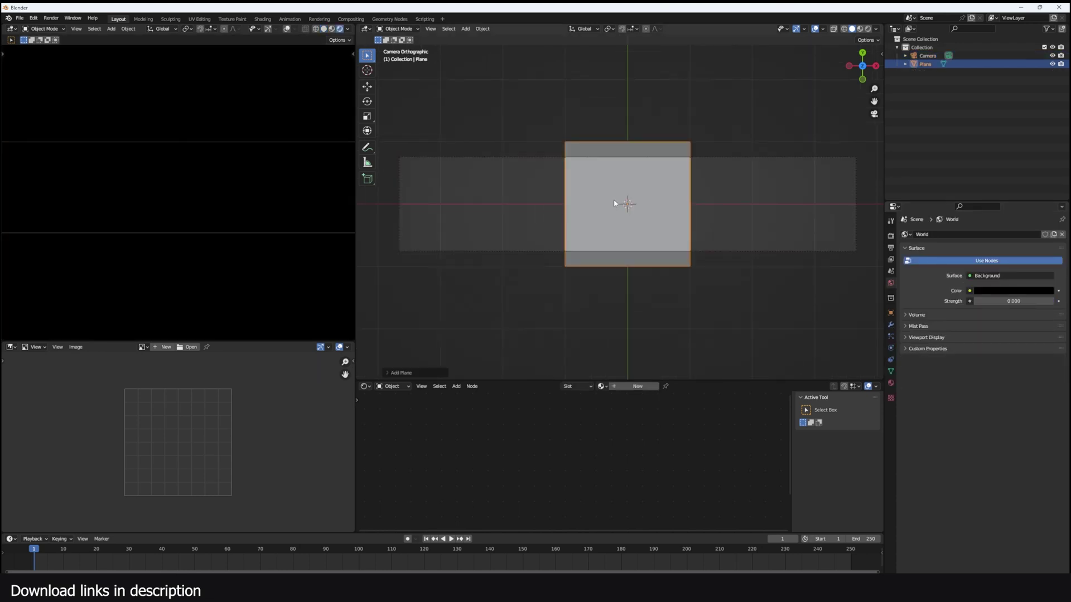
Scale the plane into a narrow vertical bar and move it to the left end of the camera frame
key("s")
left_click(638, 202)
key("g")
left_click(447, 174)
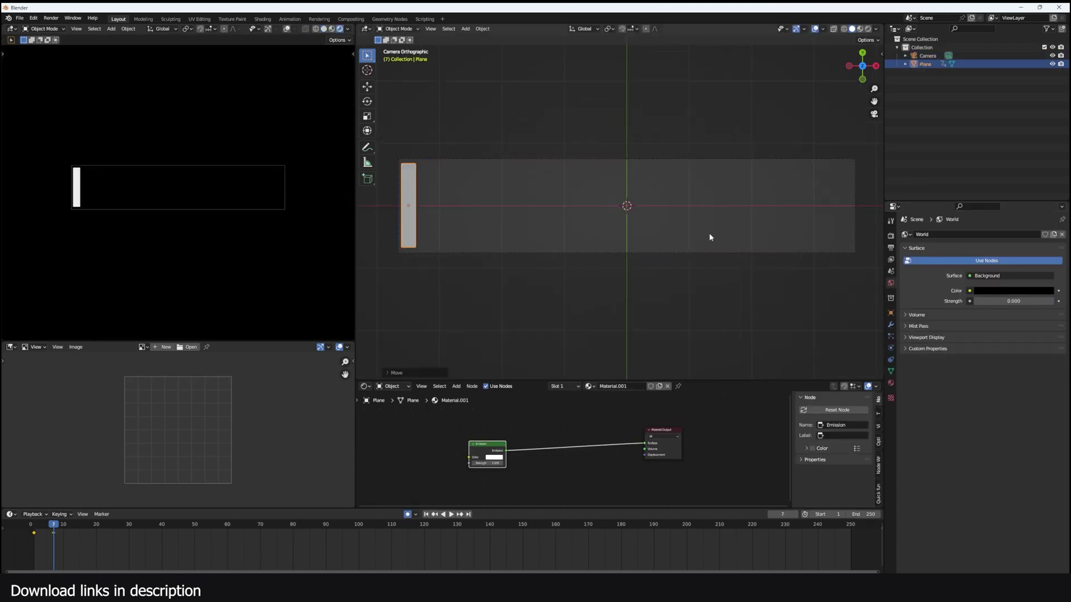
Preview the bar's keyframes in playback and set the output frame rate to 60 fps
left_click(32, 534)
key("space")
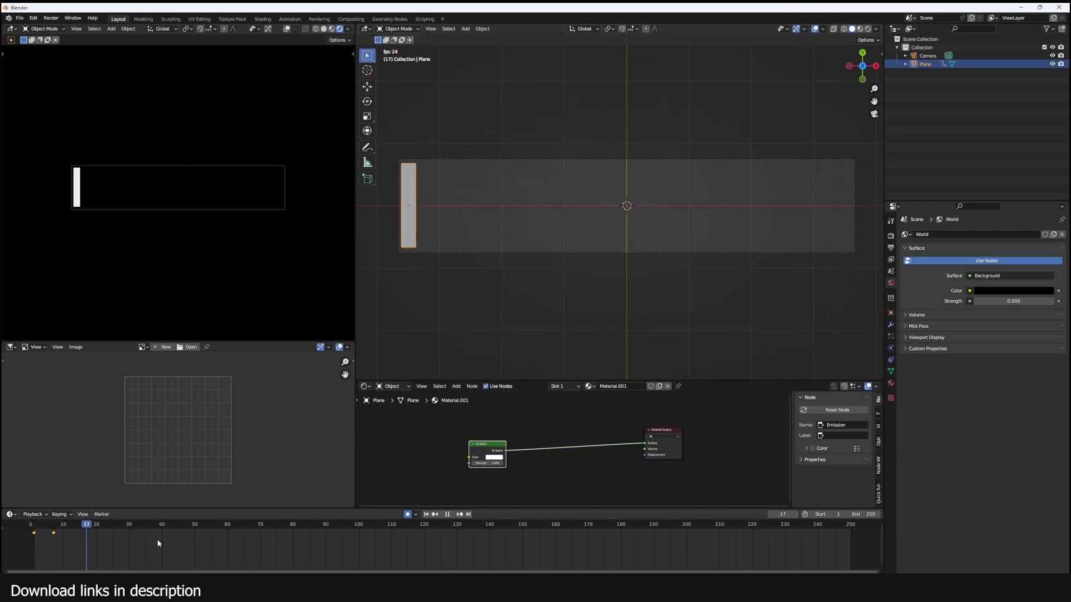
key("Escape")
left_click(891, 236)
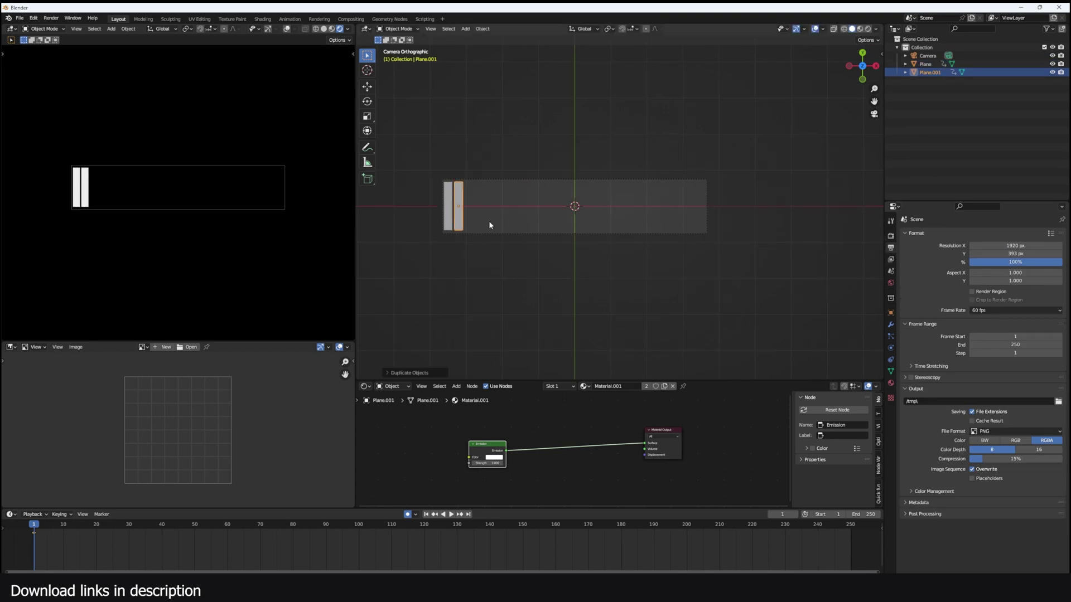
Repeat the bar's spaced duplication 23 times to fill the camera frame with evenly spaced vertical bars
key("shift+r")
key("shift+r")
key("shift+r")
key("shift+r")
key("shift+r")
key("shift+r")
key("shift+r")
key("shift+r")
key("shift+r")
key("shift+r")
key("shift+r")
key("shift+r")
key("shift+r")
key("shift+r")
key("shift+r")
key("shift+r")
key("shift+r")
key("shift+r")
key("shift+r")
key("shift+r")
key("shift+r")
key("shift+r")
key("shift+r")
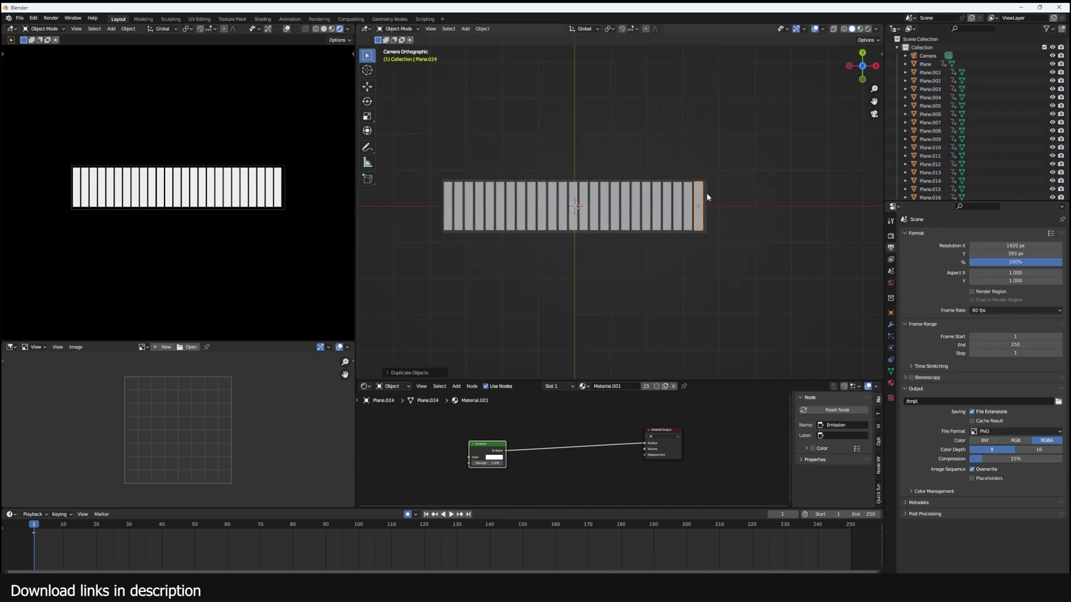
Select all the bars, keyframe them, and move that keyframe to frame 70
key("a")
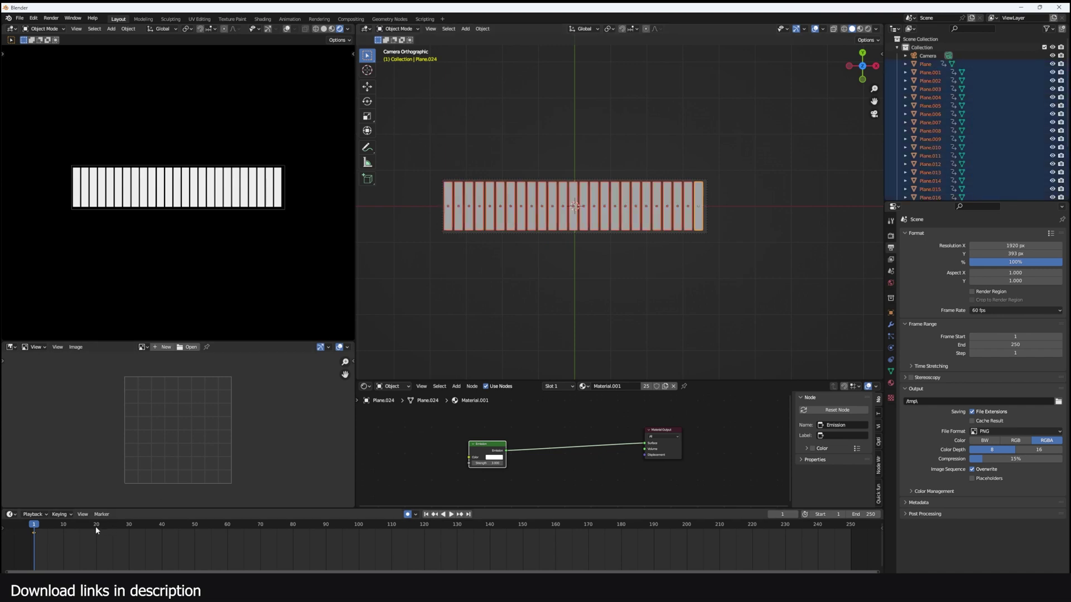
key("i")
key("g")
right_click(267, 536)
key("g")
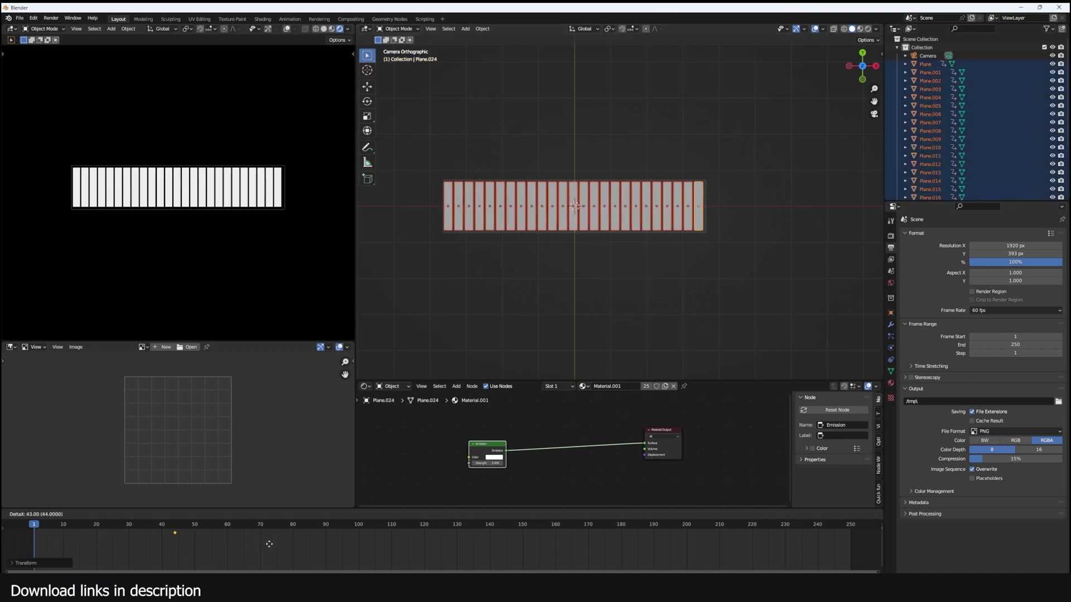
left_click(353, 548)
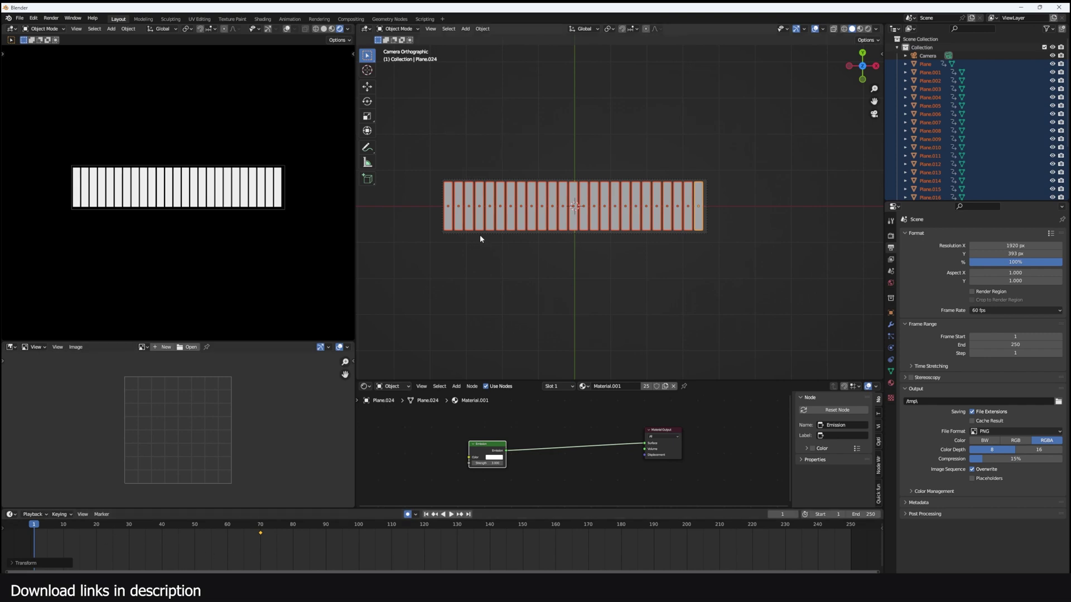
Move all the bars past the right end of the camera frame at frame 1 and play back their slide-in
key("g")
left_click(739, 234)
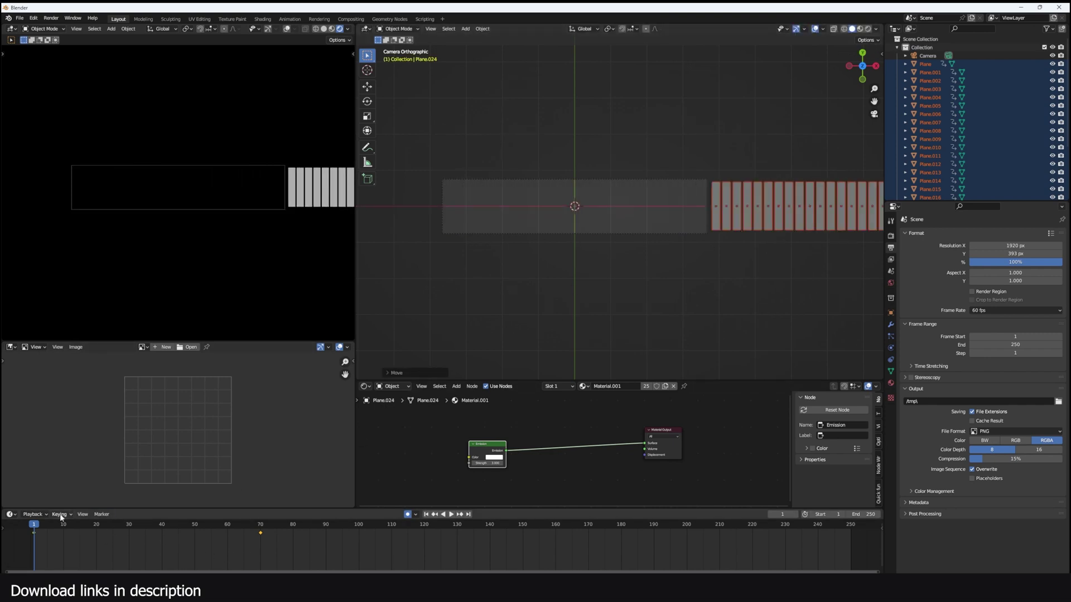
key("space")
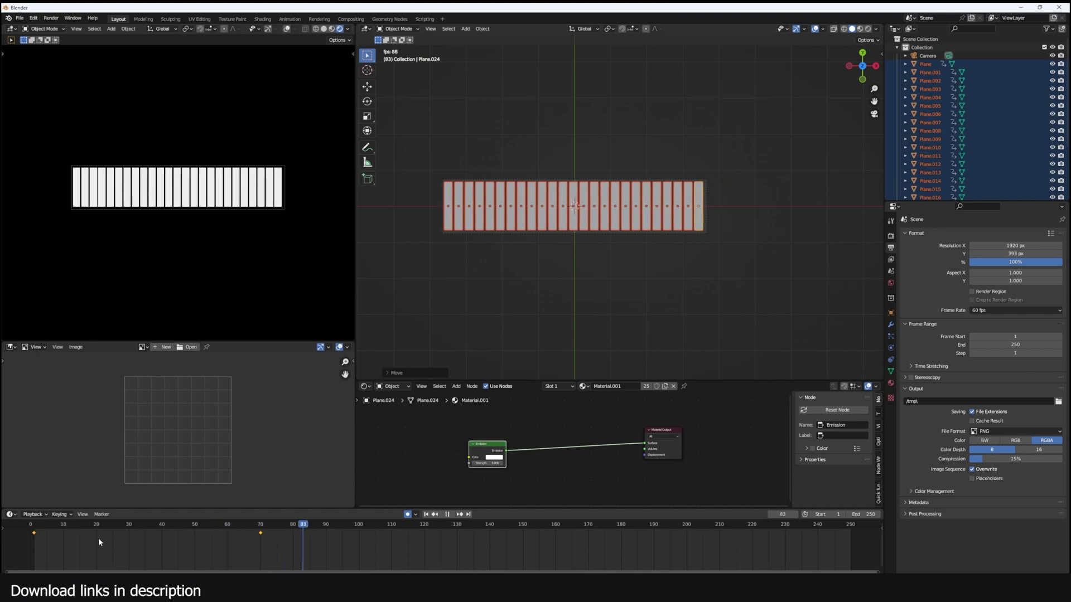
key("Escape")
key("space")
key("space")
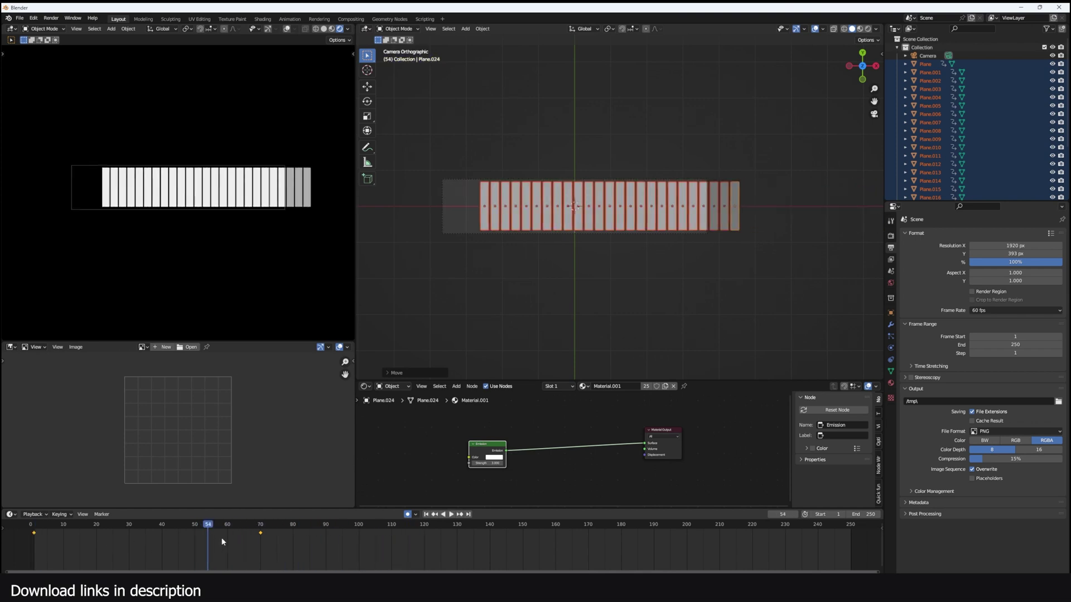
At frame 75, scale the bars down along Y into a row of small squares
left_click_drag(222, 541, 276, 529)
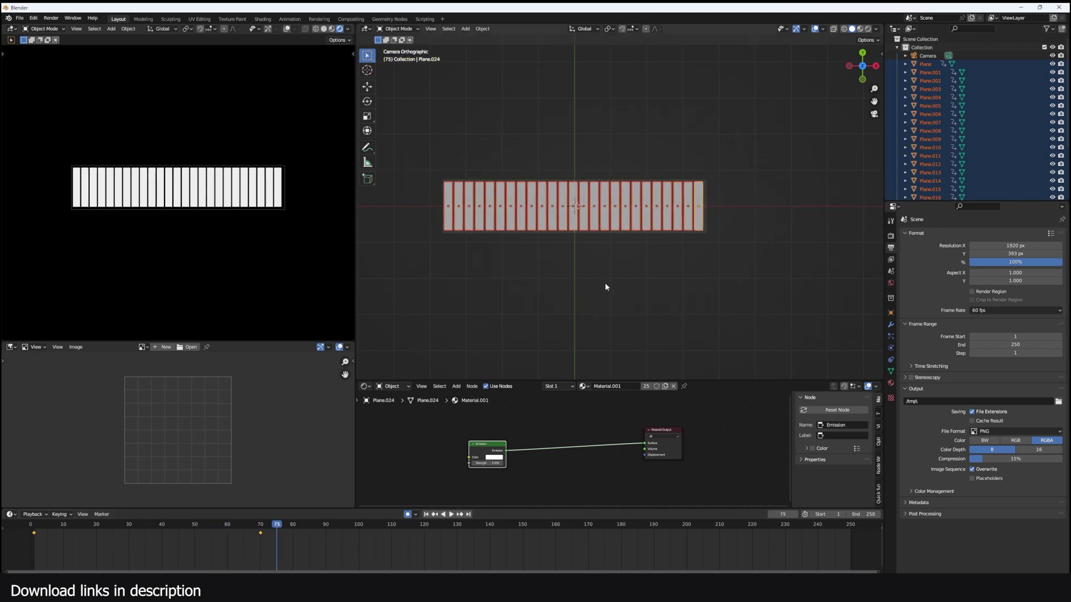
key("s")
key("y")
left_click(575, 218)
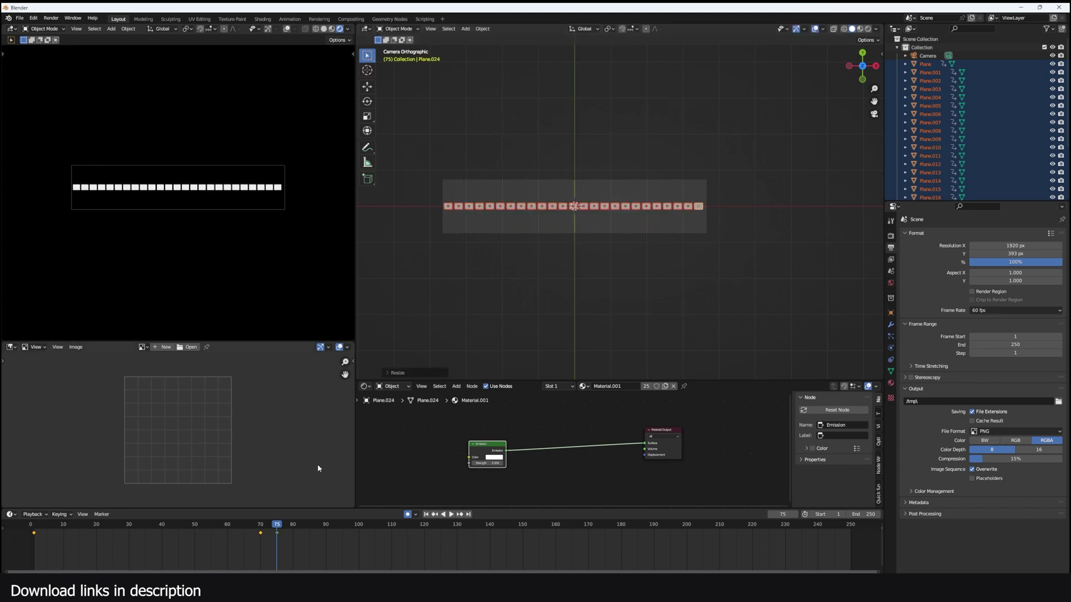
At frame 80, rotate every square about its own center
left_click_drag(280, 528, 294, 529)
key("r")
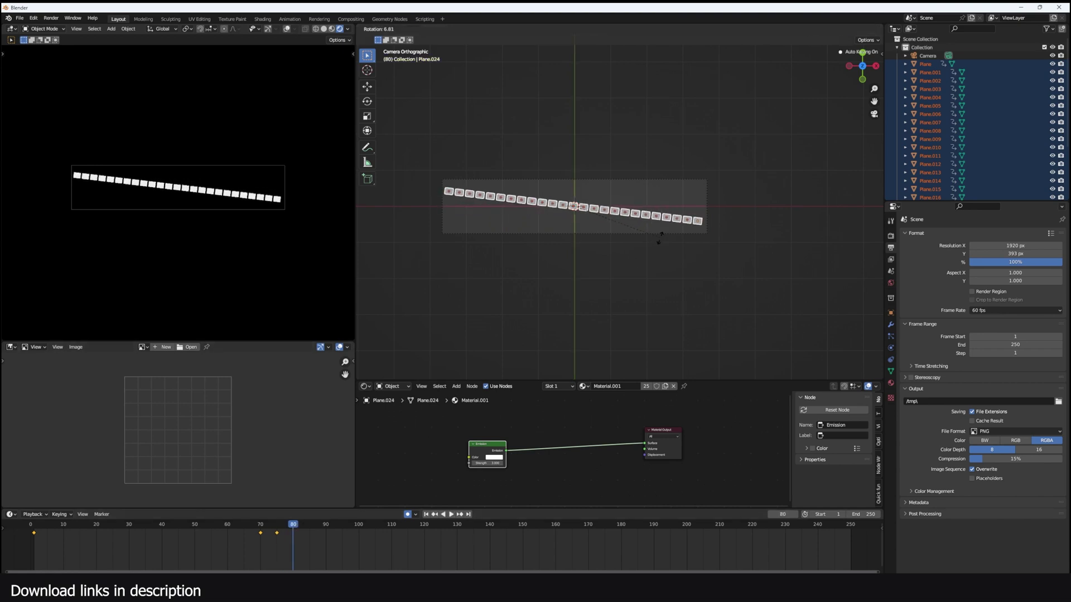
right_click(660, 239)
key("r")
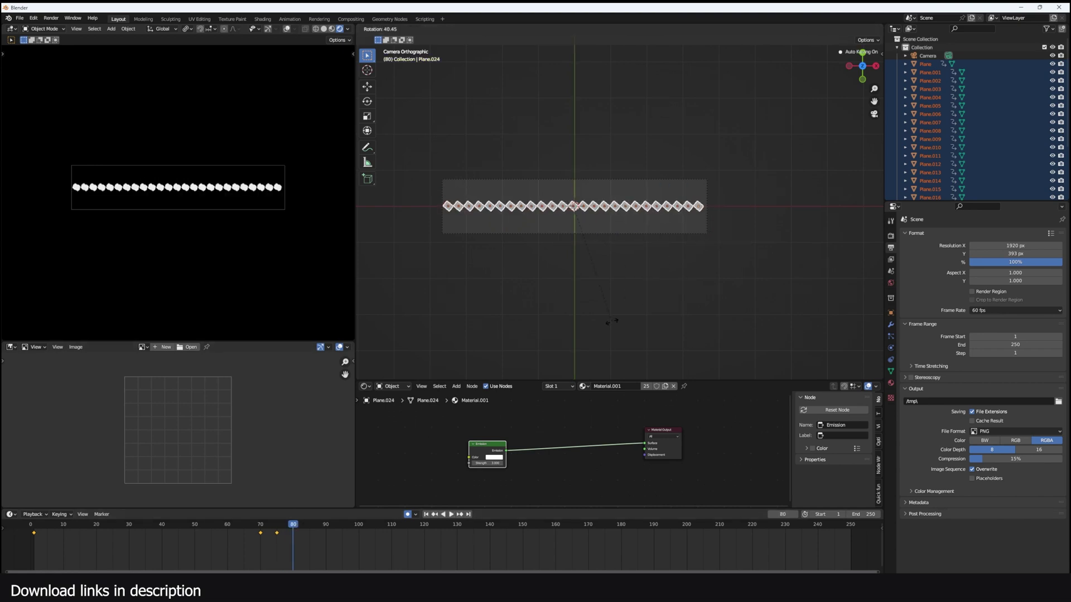
left_click(531, 289)
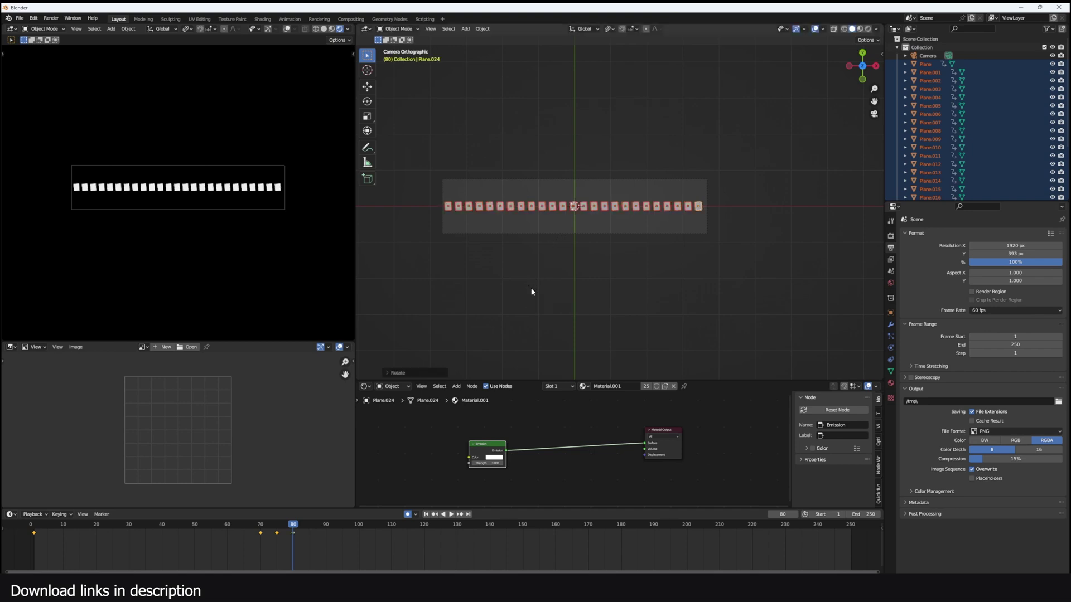
At frame 80, move the row of squares down to the lower edge of the camera frame
key("g")
key("y")
key("z")
right_click(516, 317)
key("g")
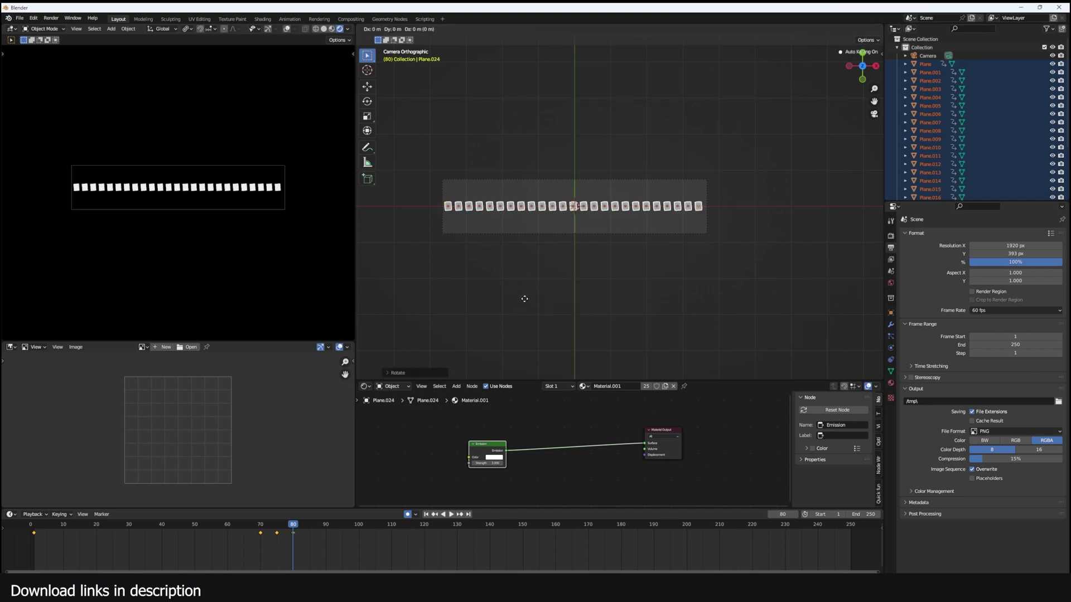
left_click(522, 321)
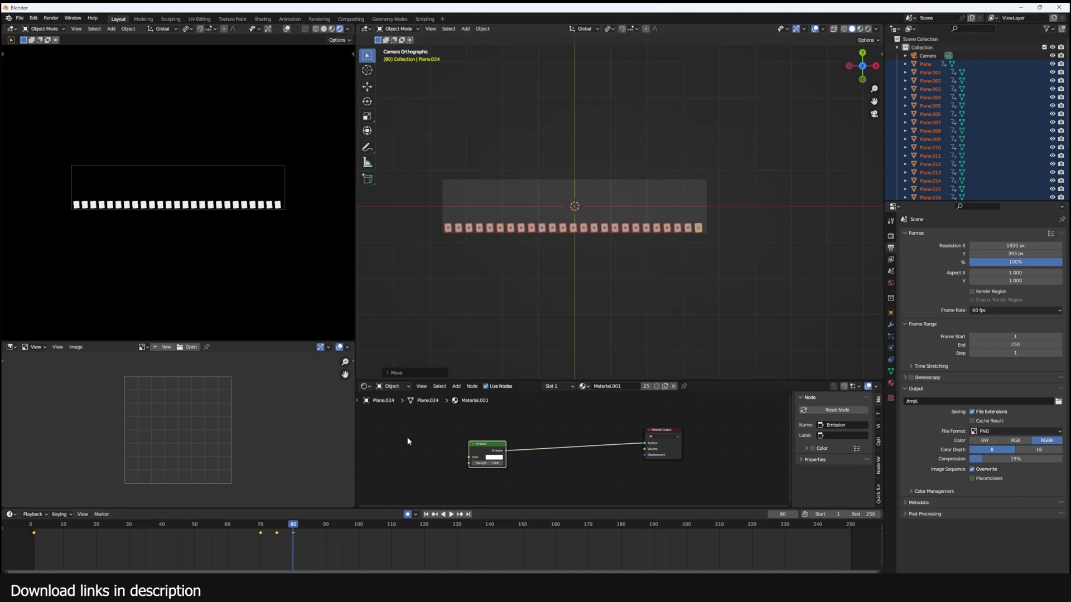
At frame 83, move all the squares along X out past the left end of the camera frame
left_click(303, 525)
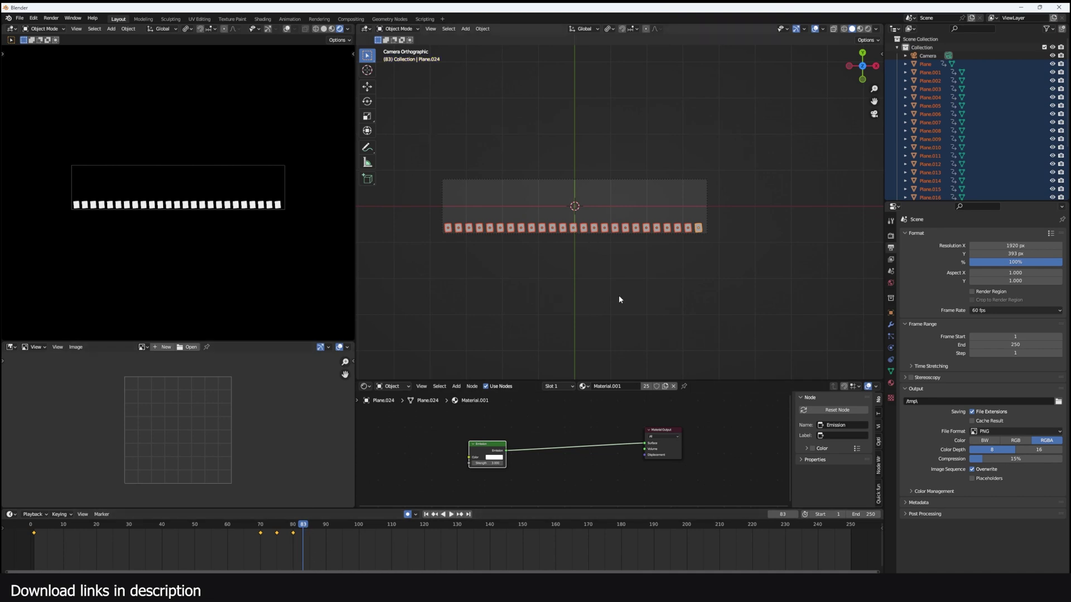
key("g")
key("x")
left_click(359, 292)
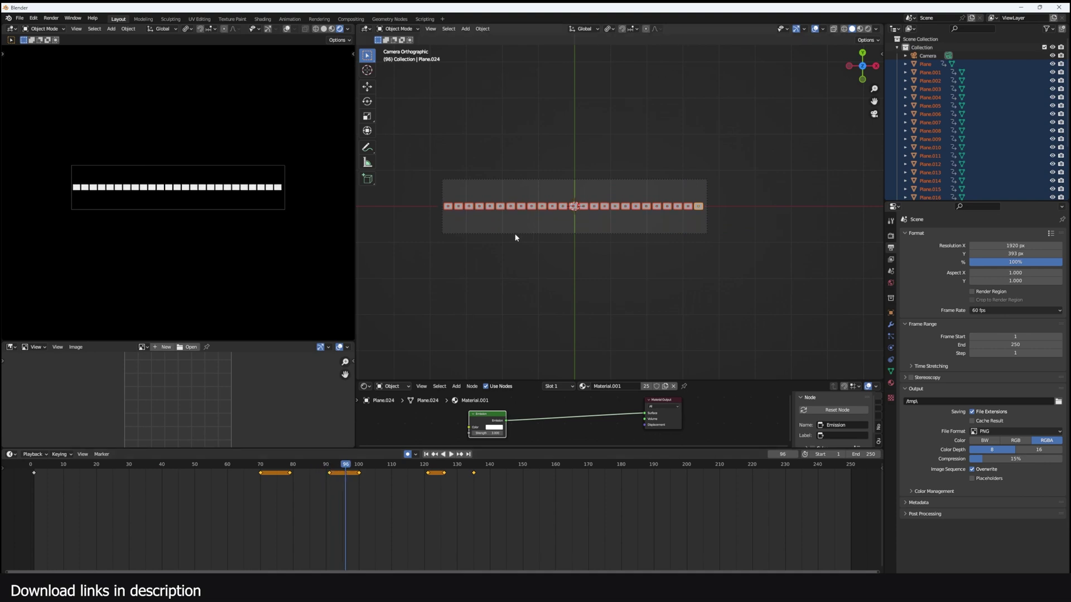
Shift all keyframes of the second bar (Plane.001) 2 frames later
scroll(515, 237, "up", 3)
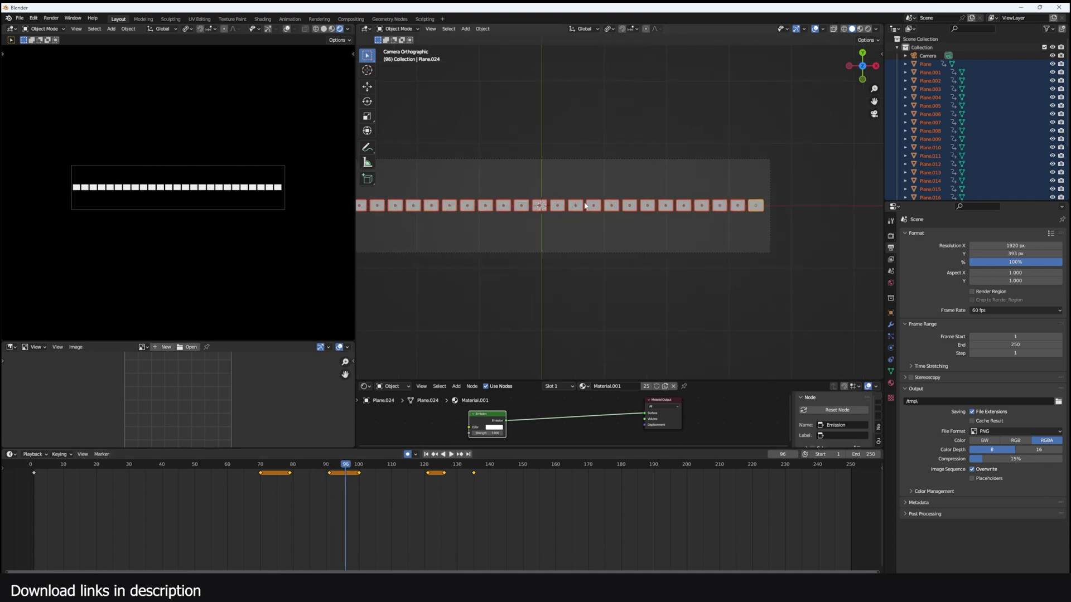
middle_click_drag(393, 228, 493, 231, "shift")
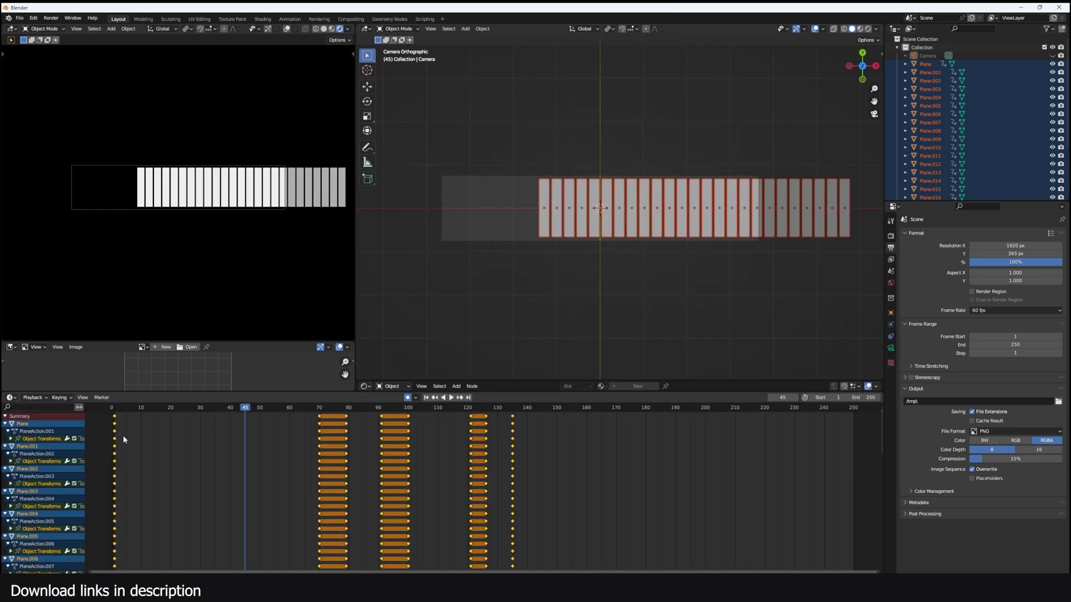
left_click(113, 429, "alt")
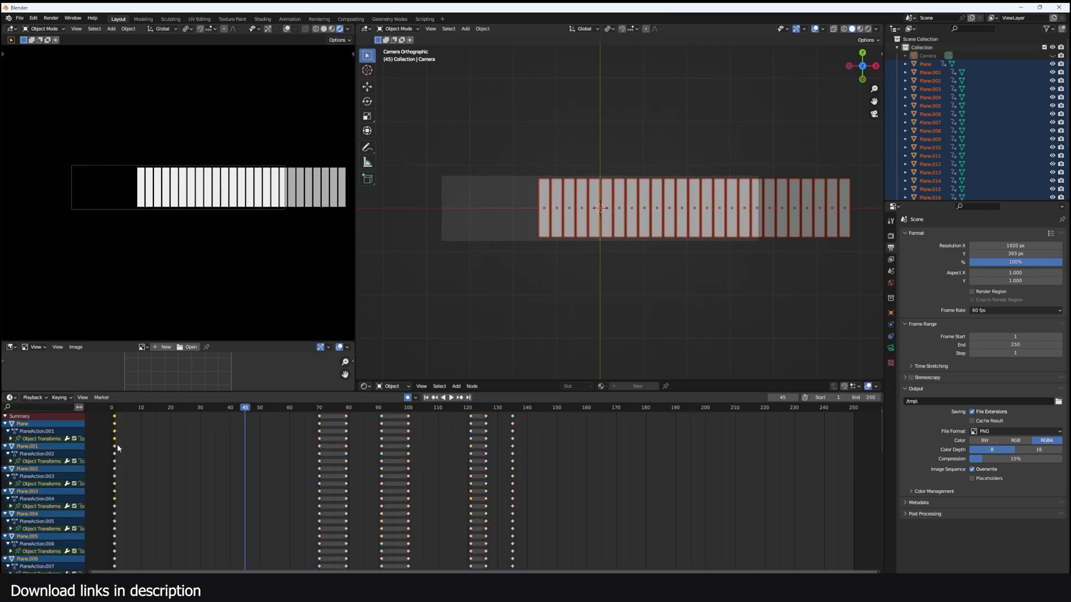
left_click_drag(109, 449, 534, 470)
key("g")
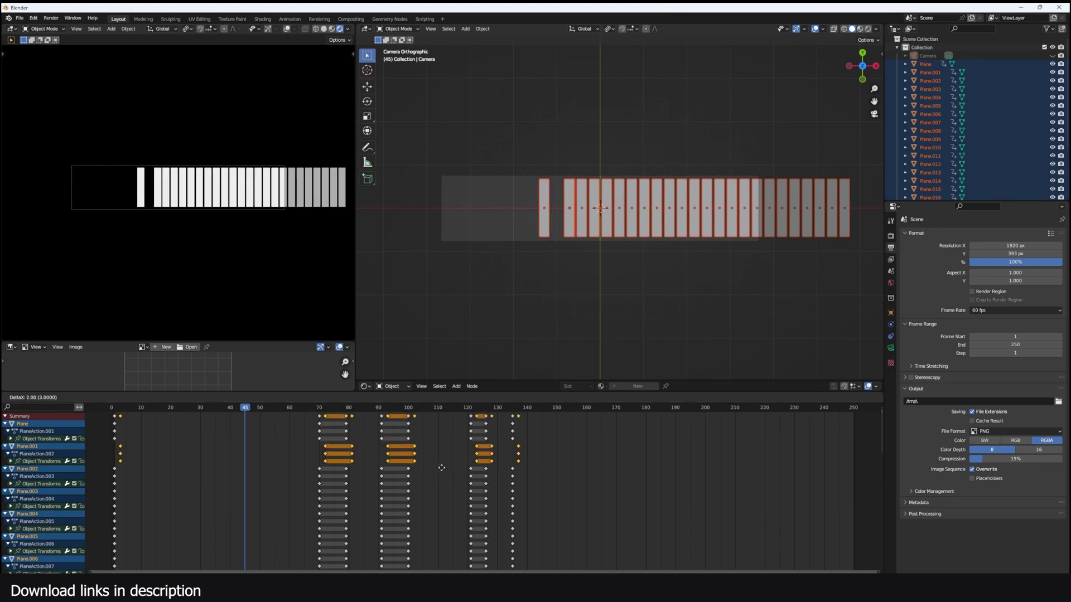
left_click(441, 467)
Play back the animation to check the second bar's delay against the other bars
right_click(108, 450, "shift")
key("space")
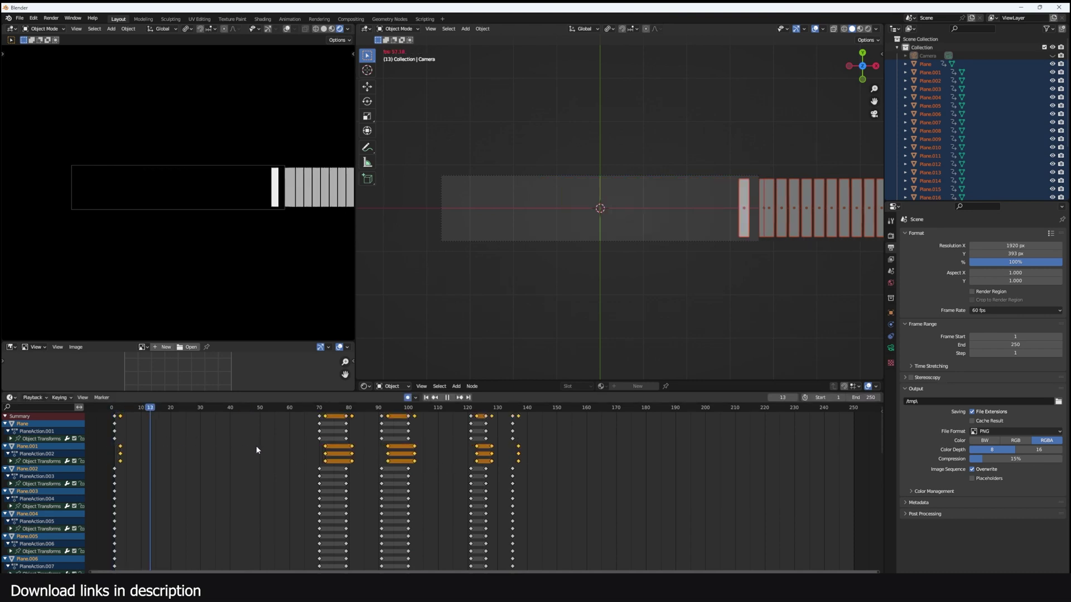
key("shift+Left")
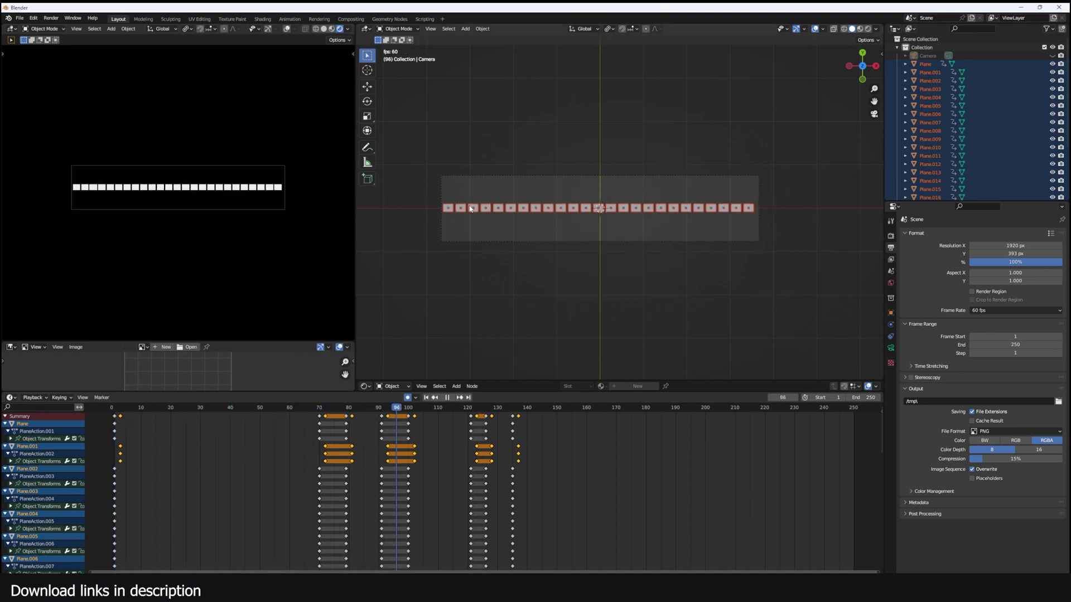
key("Escape")
key("space")
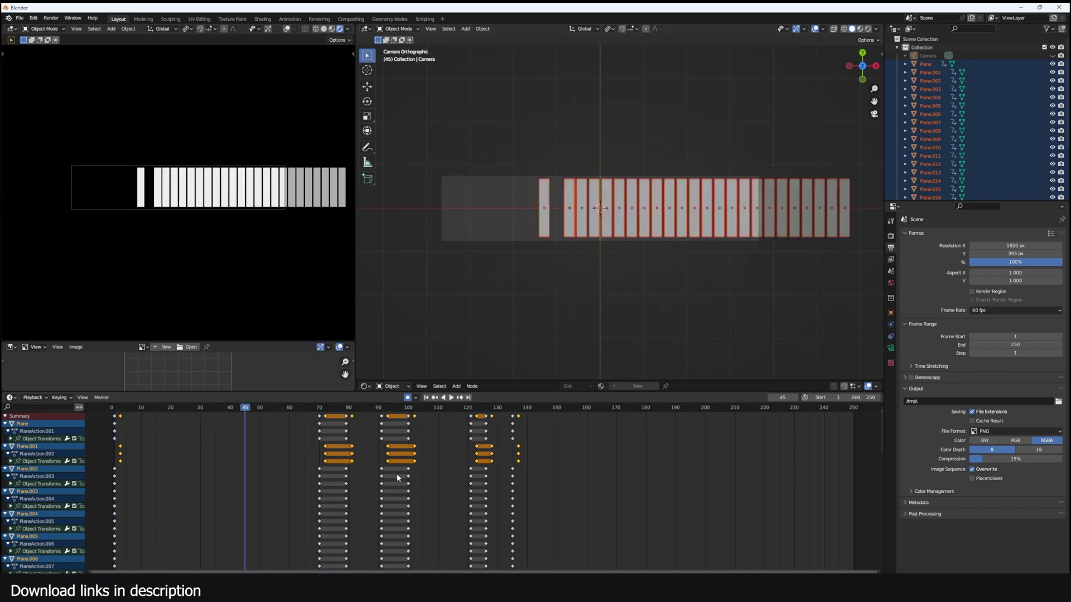
Stagger the keyframes of Plane.001, Plane.002 and Plane.003 so that each bar starts progressively later
scroll(222, 458, "down", 2)
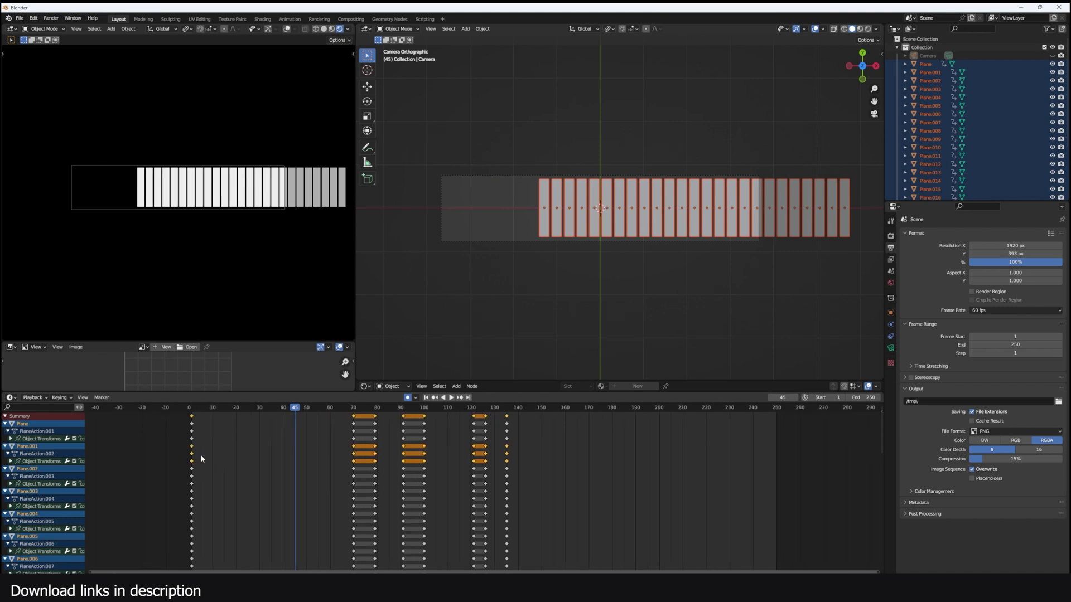
key("g")
left_click(213, 461)
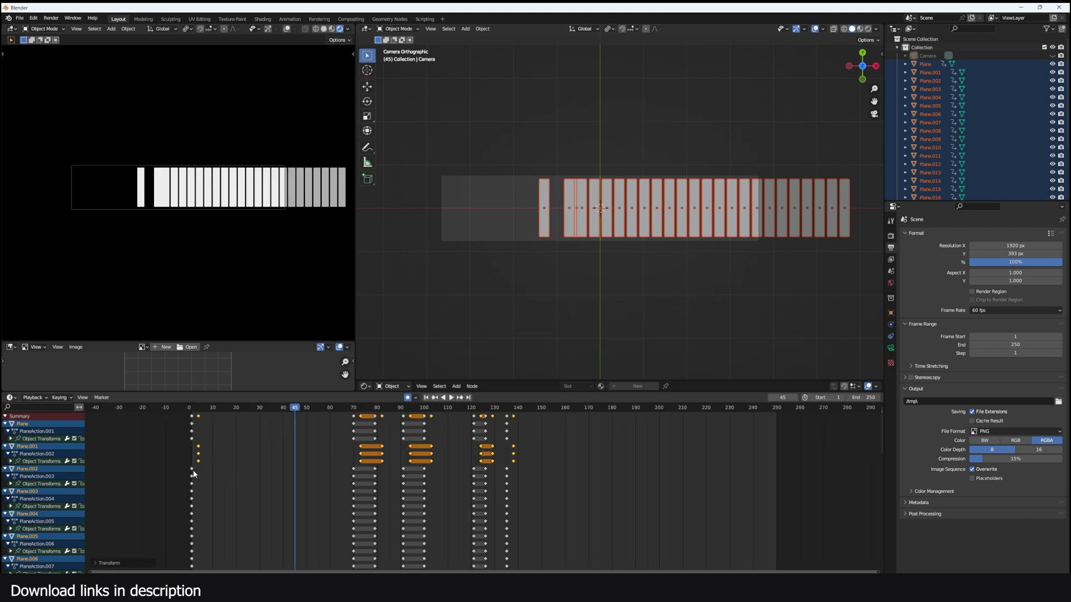
left_click(192, 469)
left_click_drag(183, 469, 603, 487)
key("g")
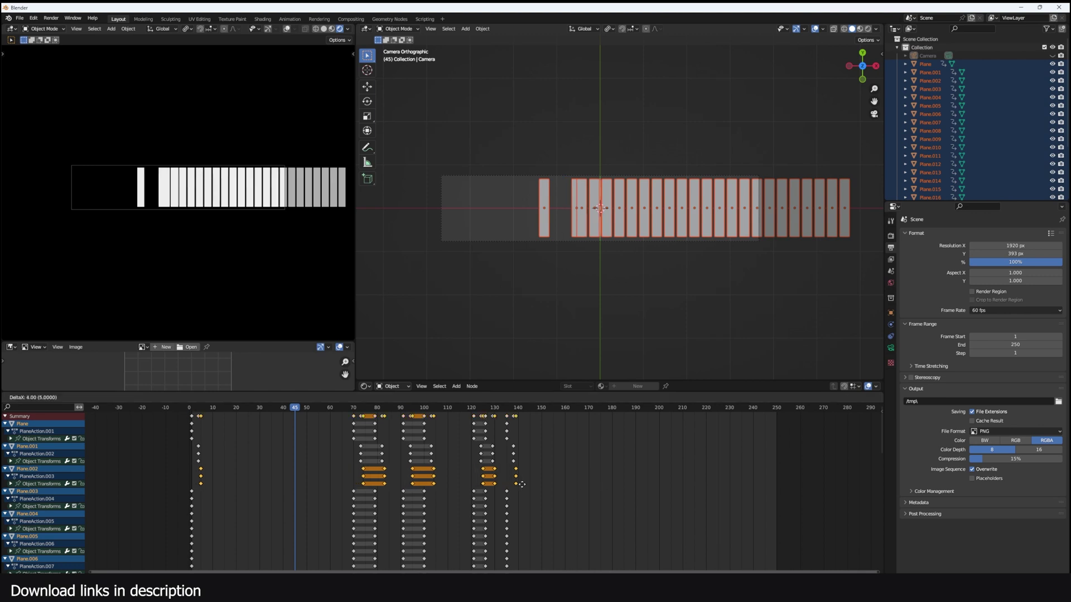
left_click(521, 478)
left_click_drag(184, 494, 575, 511)
key("g")
left_click(470, 510)
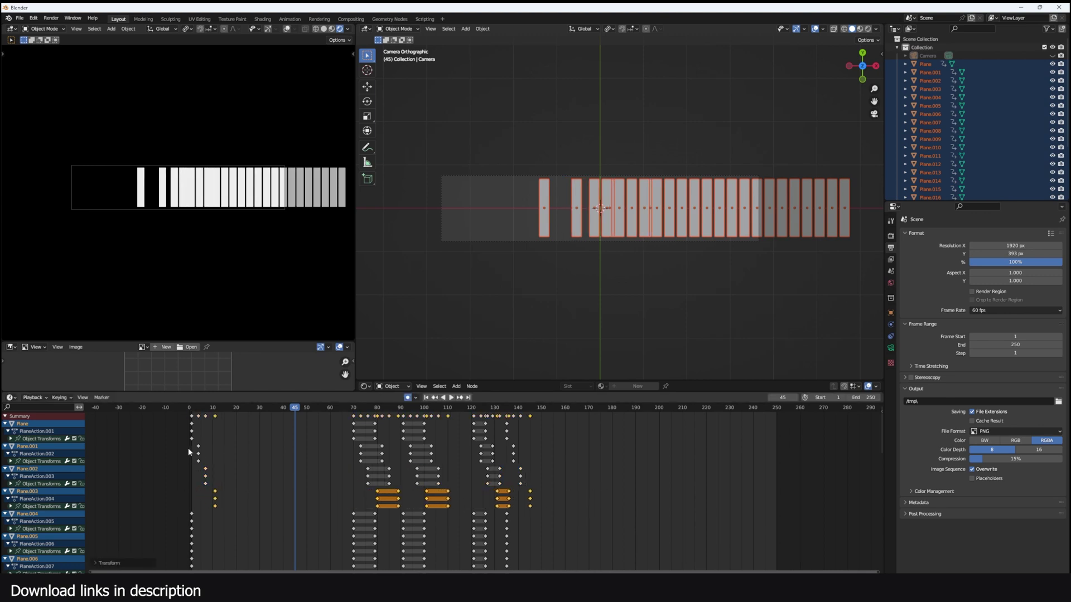
Play back the staggered motion of the first four bars
key("shift+Left")
key("space")
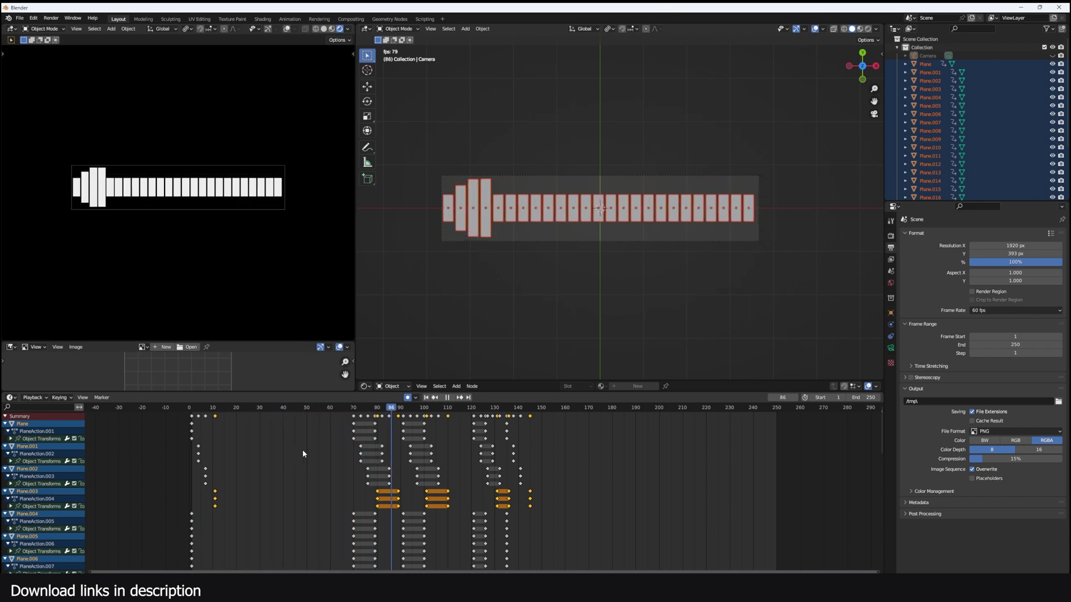
key("Escape")
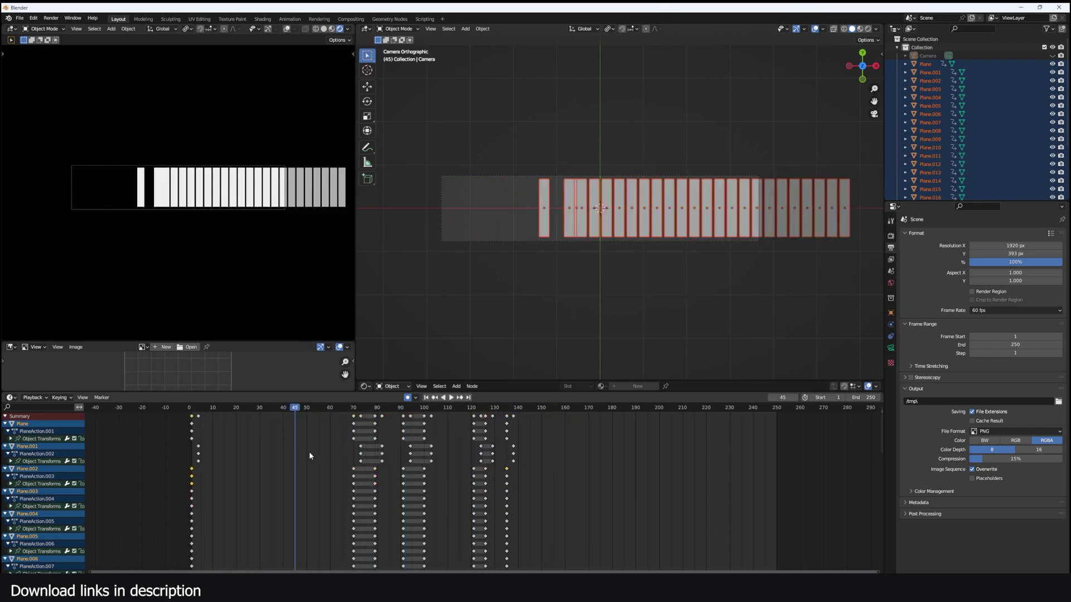
Show the Quick Functions animation offset tools, go to frame 0, and select all keyframes of the bars
key("n")
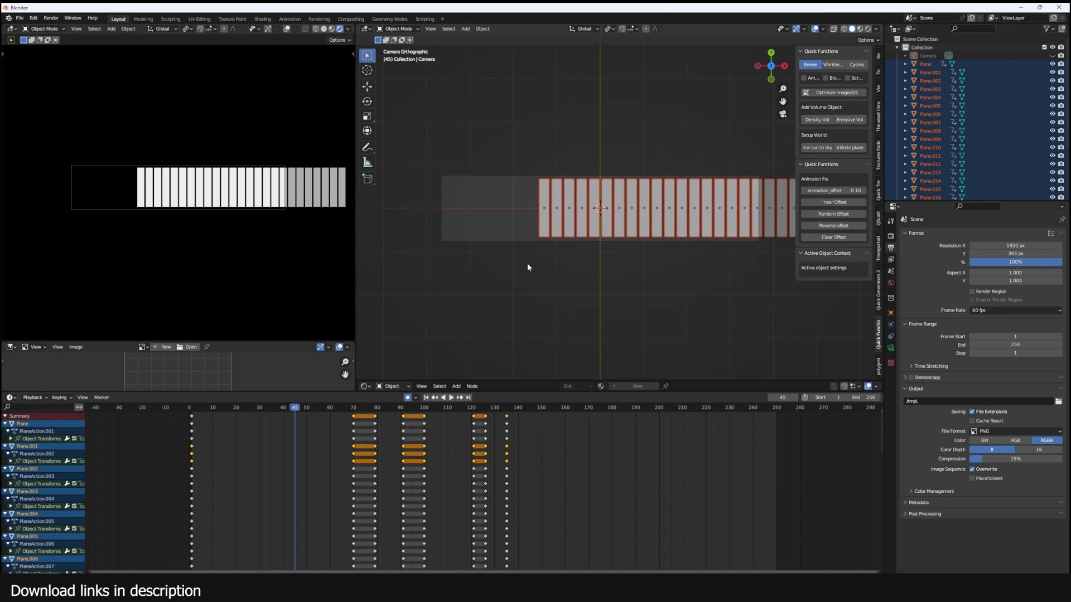
left_click_drag(223, 407, 184, 457)
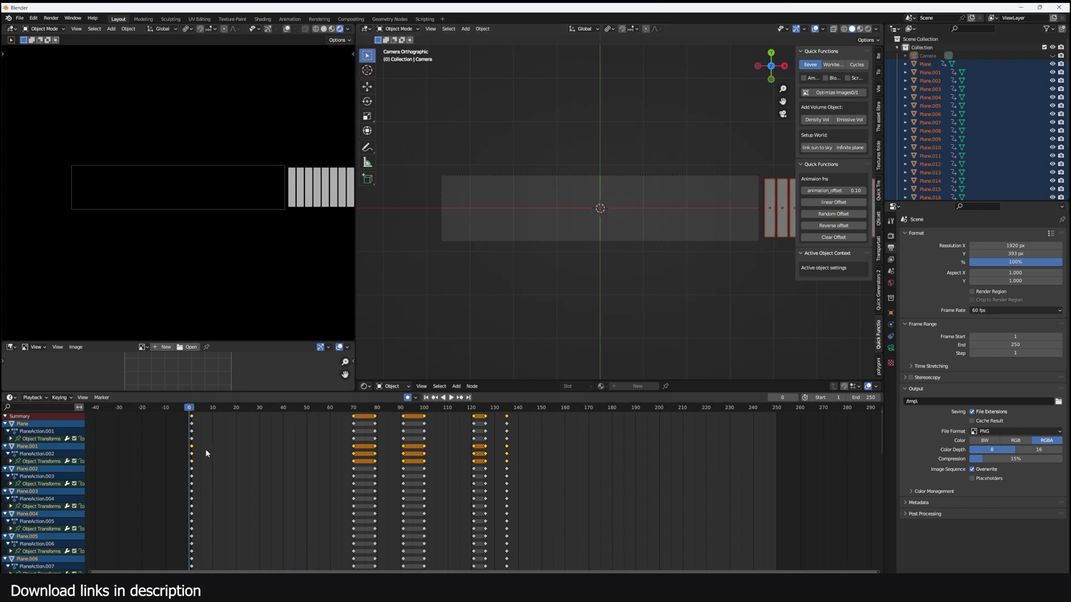
scroll(199, 466, "down", 3)
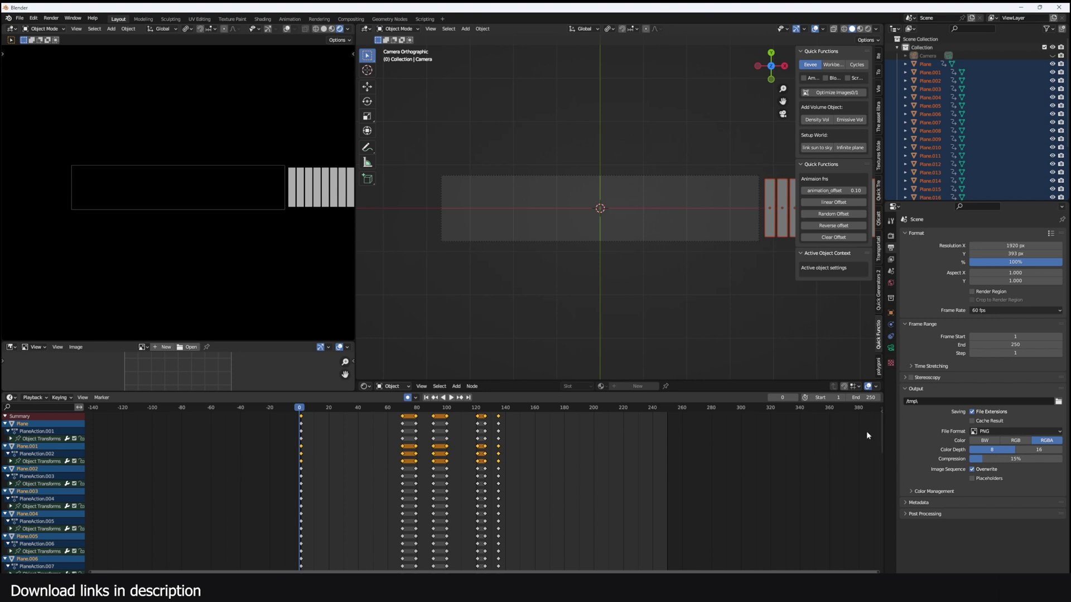
left_click_drag(879, 426, 865, 501)
scroll(847, 513, "up", 5)
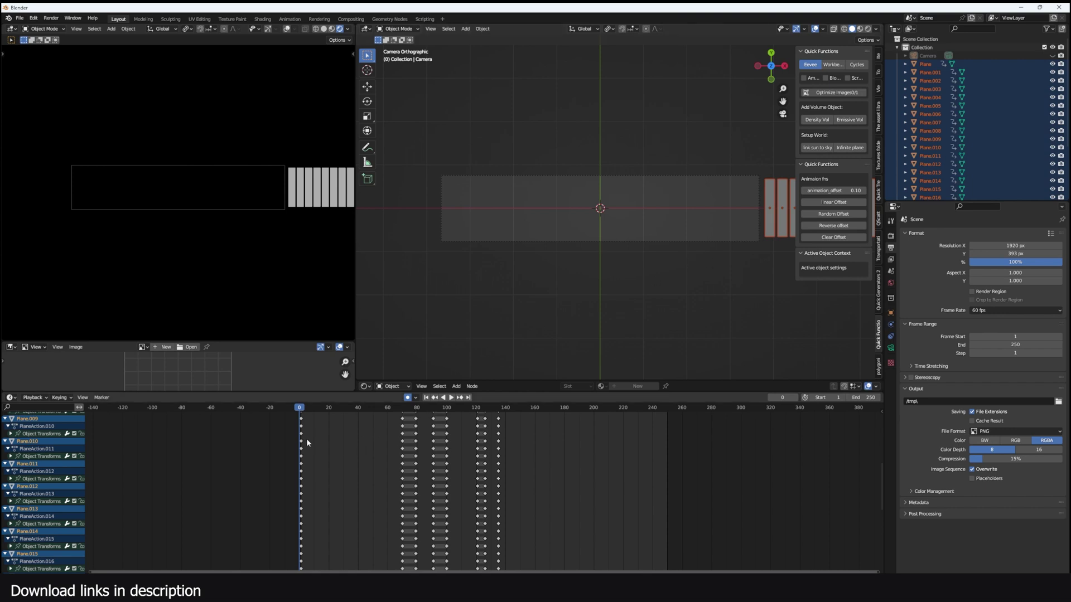
key("a")
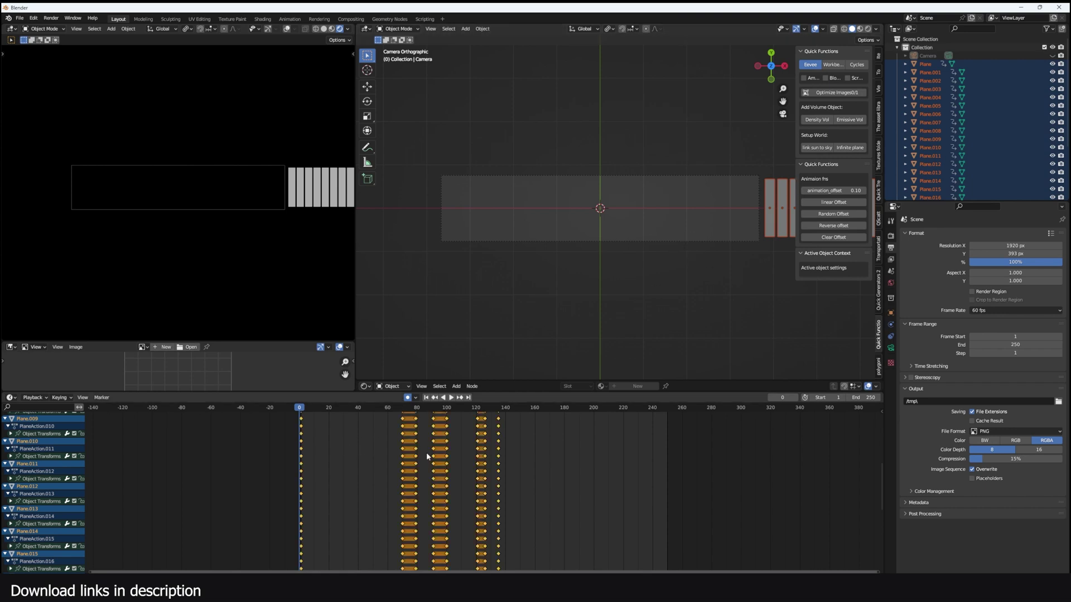
scroll(469, 421, "down", 2)
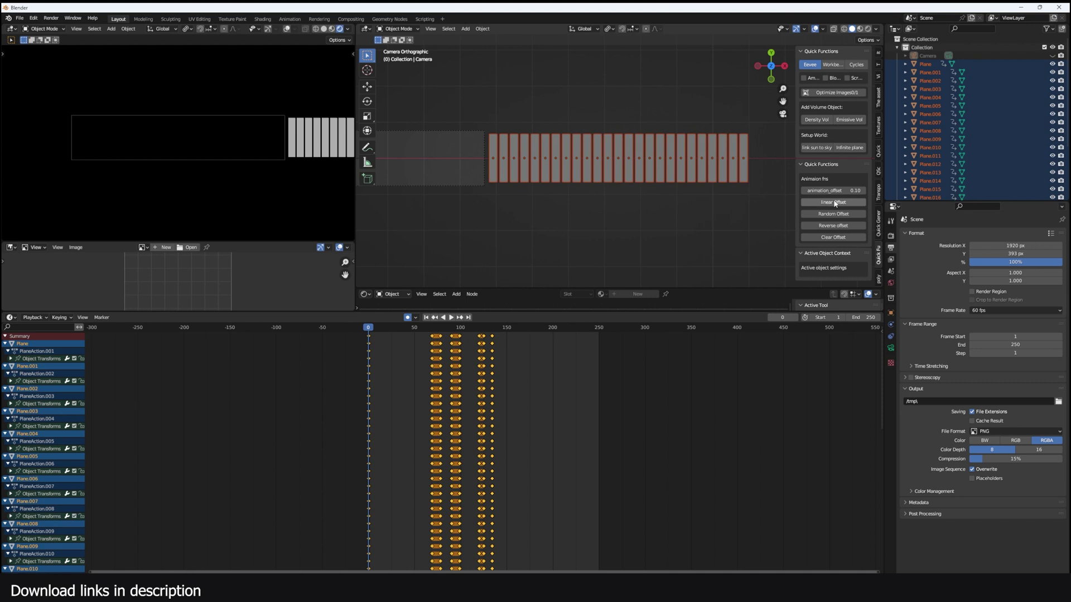
Try a linear animation offset of 0.10 on the bars, play it back, and clear the offset
left_click(834, 204)
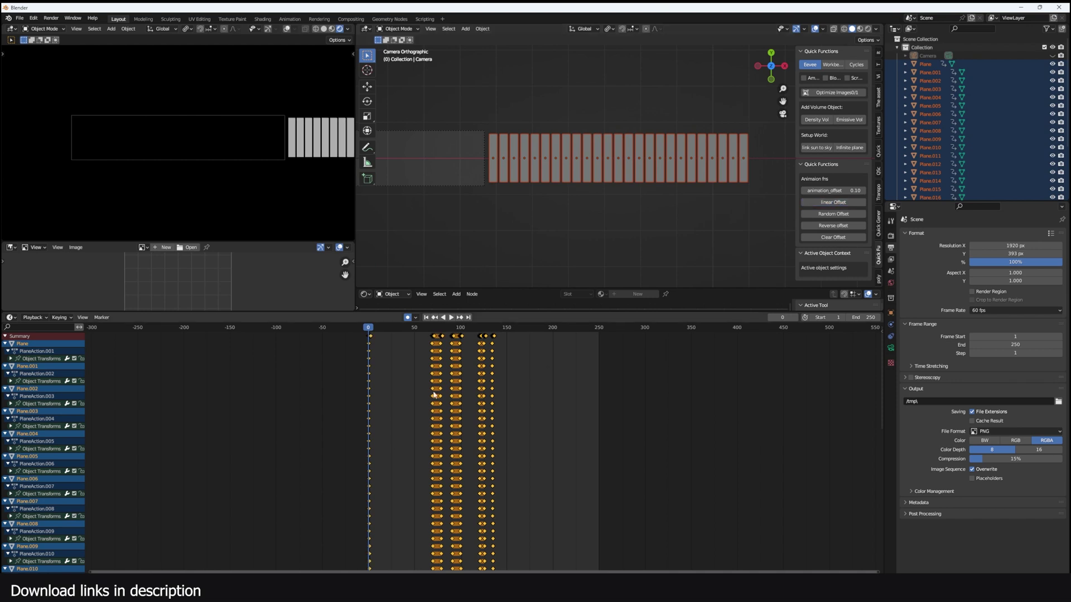
key("space")
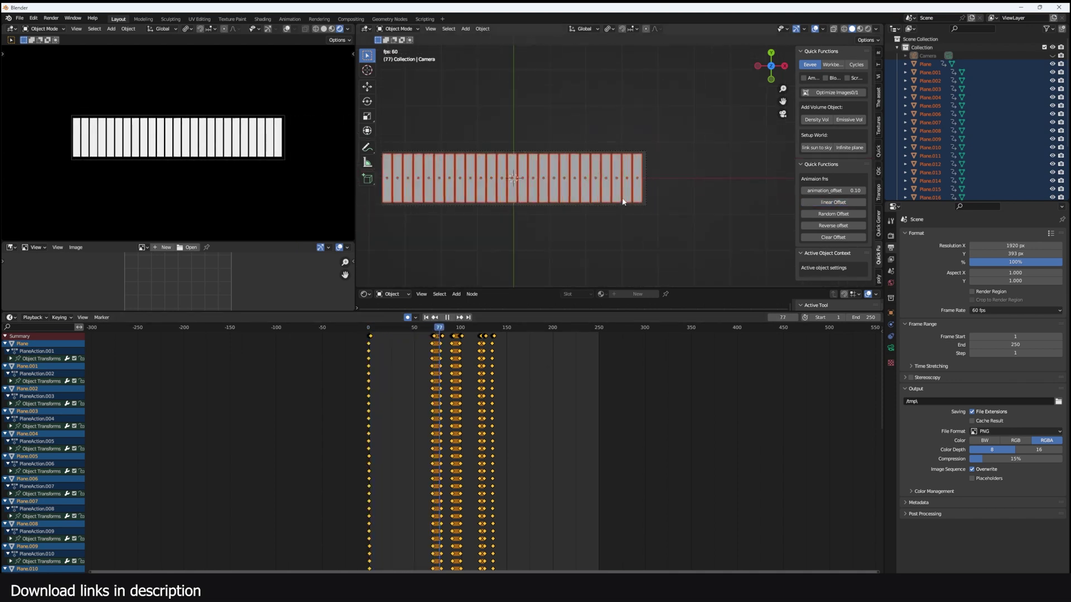
key("Escape")
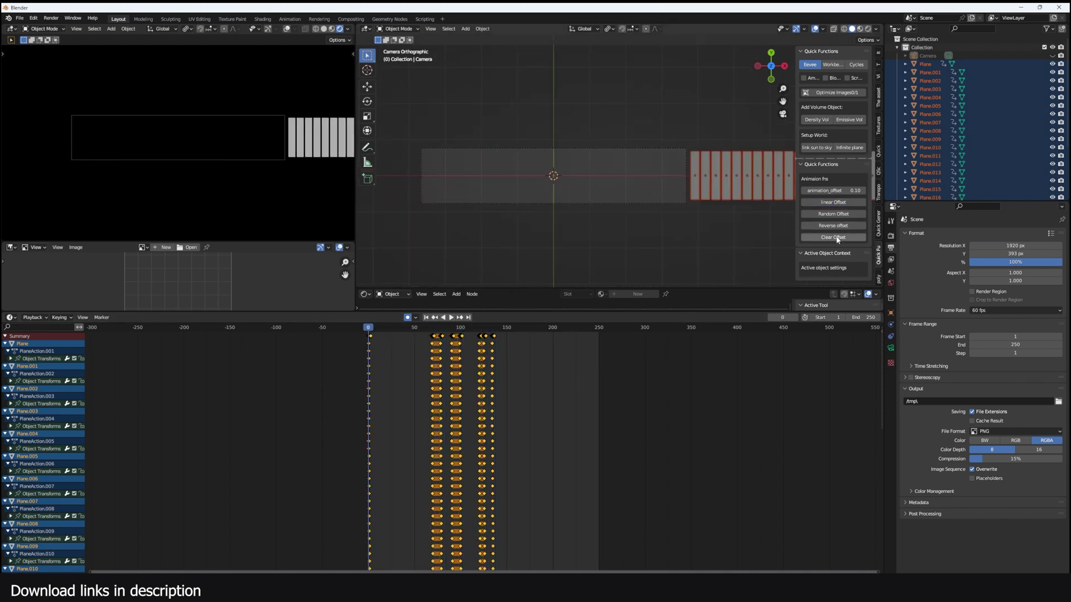
left_click(841, 238)
Set the animation offset to 5, apply it as a linear offset across the bars, and play it back
left_click(843, 191)
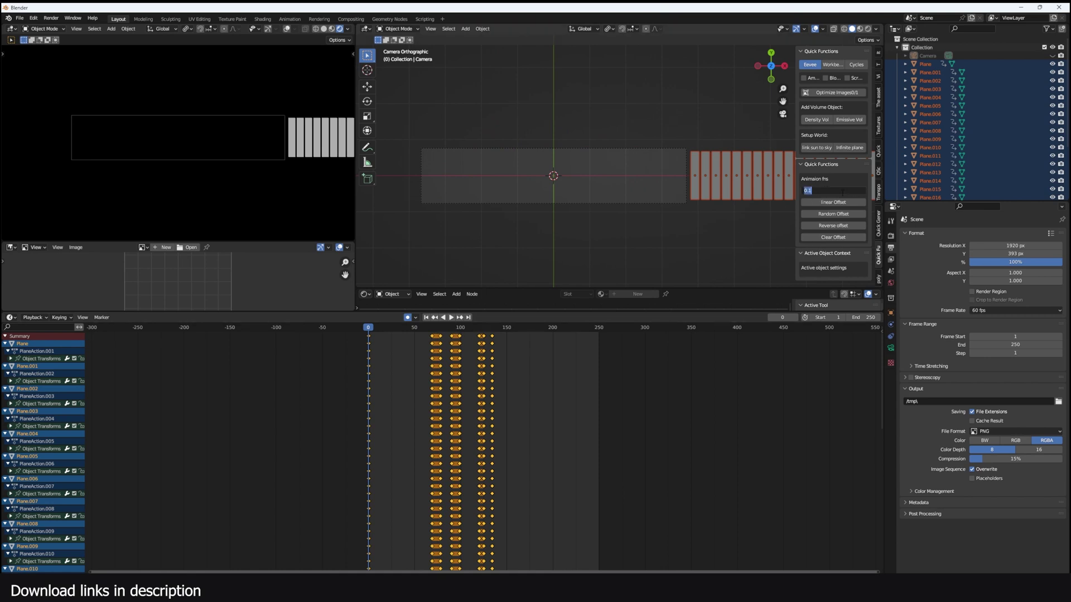
type("5")
key("Return")
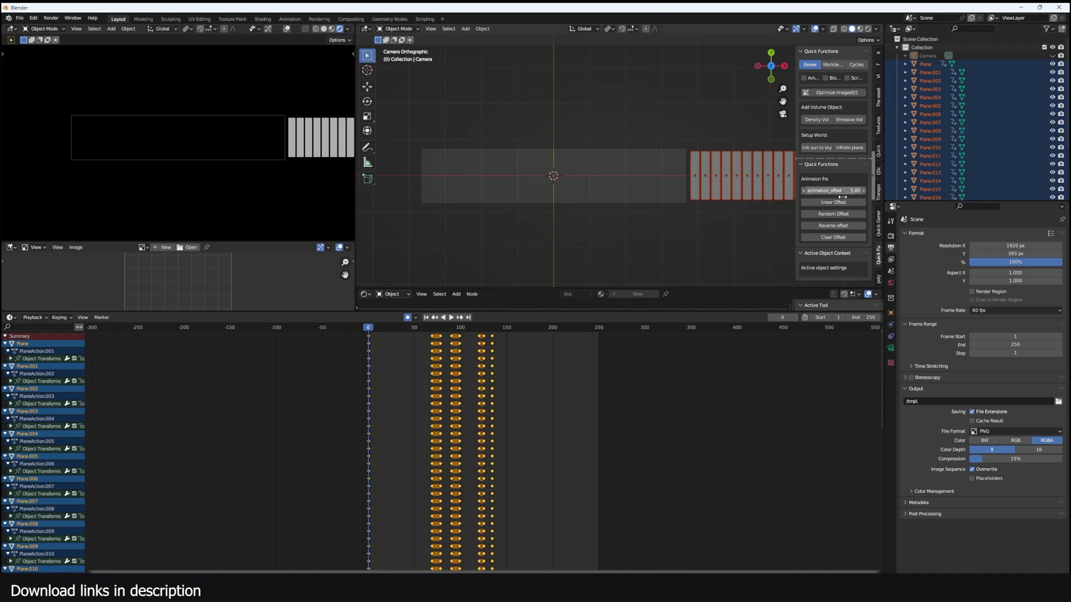
left_click(842, 205)
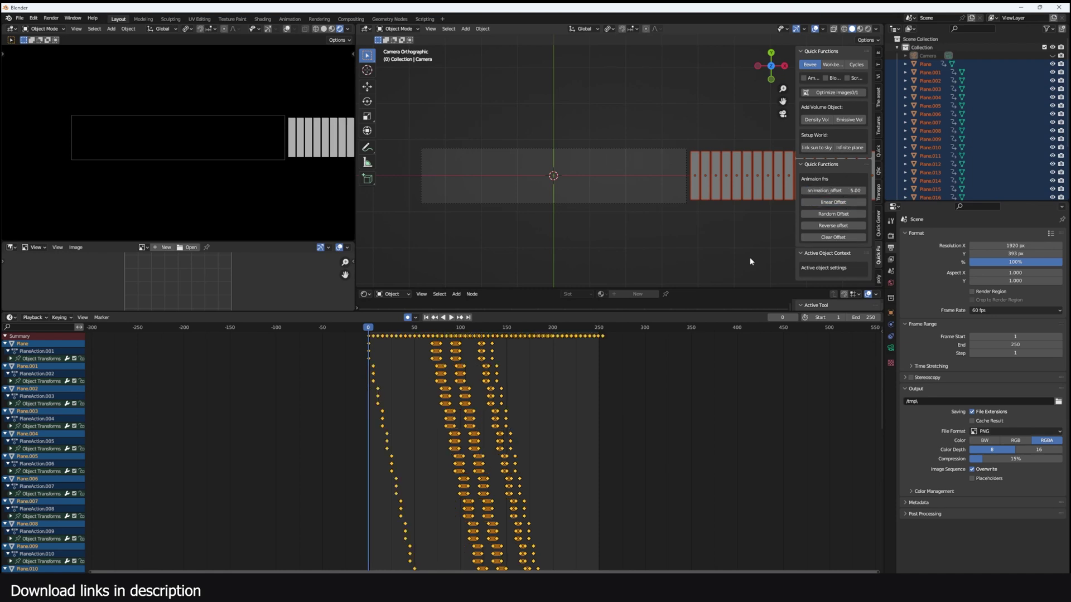
key("space")
Clear the linear offset, apply a random offset to the bars' animation, and play it back
left_click(833, 238)
key("space")
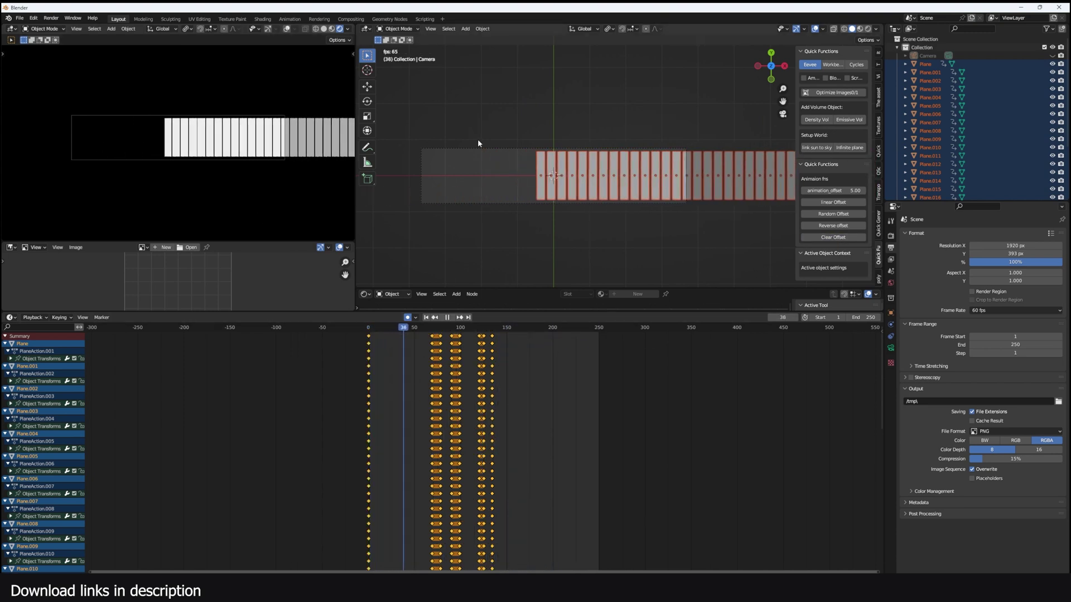
key("Escape")
left_click(834, 214)
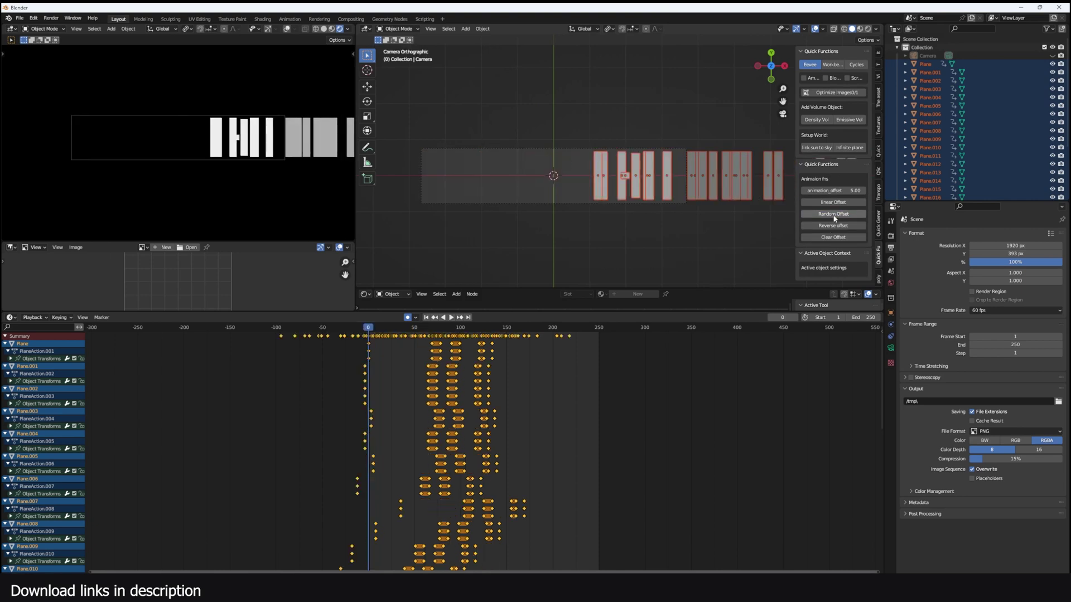
key("space")
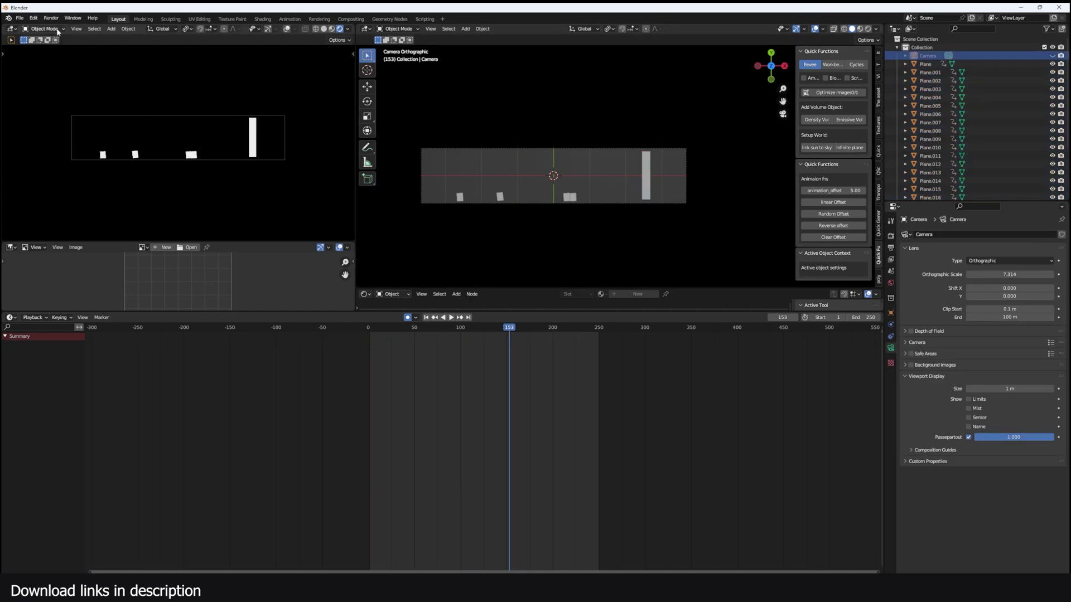
Open motion graphics.blend without saving the current file, and play back its grid animation
left_click(26, 20)
left_click(37, 41)
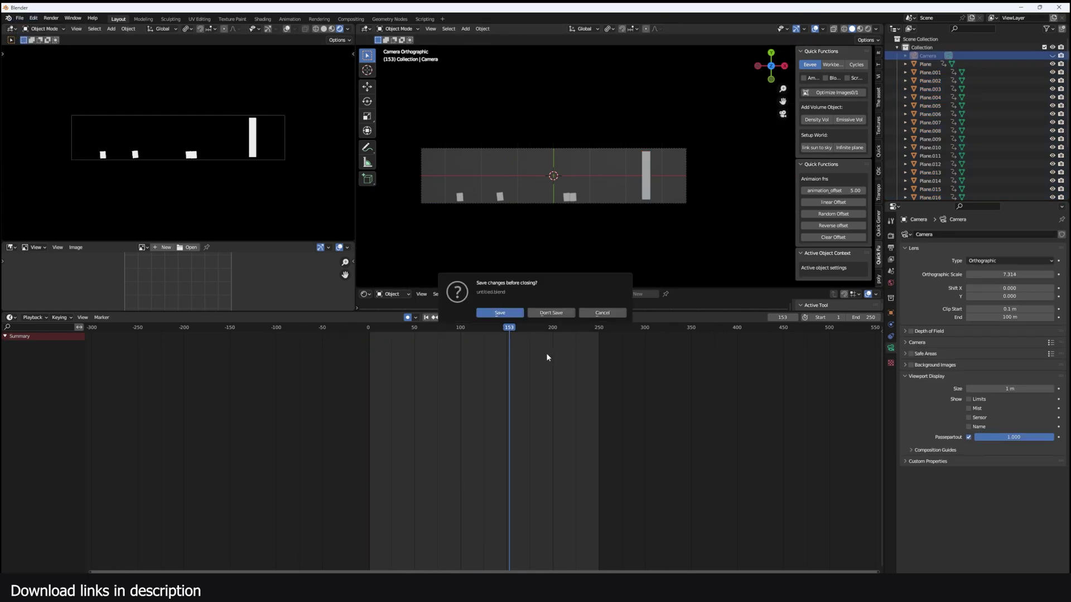
left_click(551, 313)
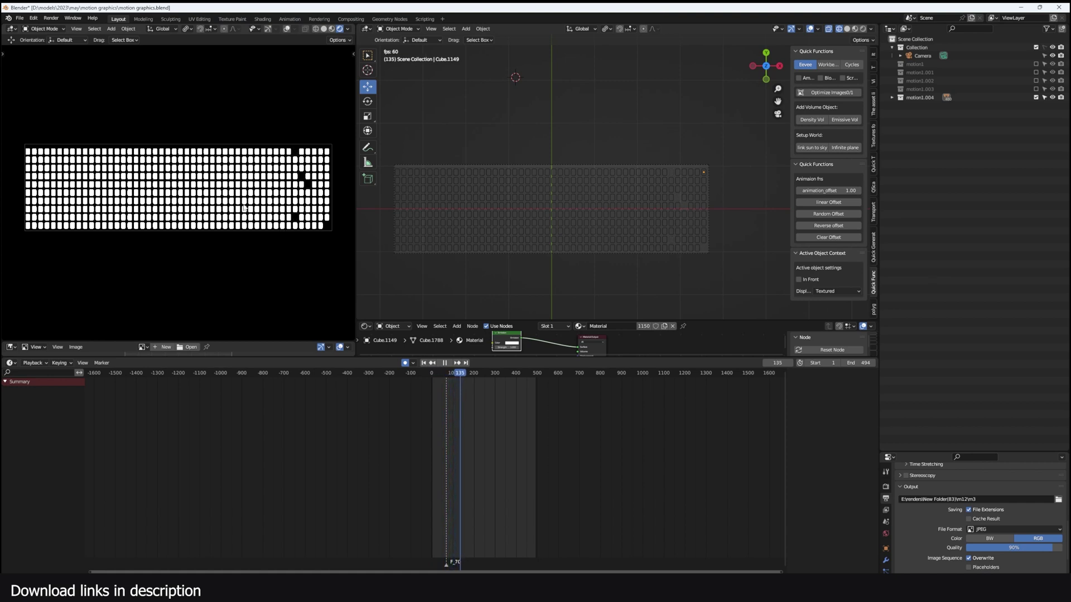
key("space")
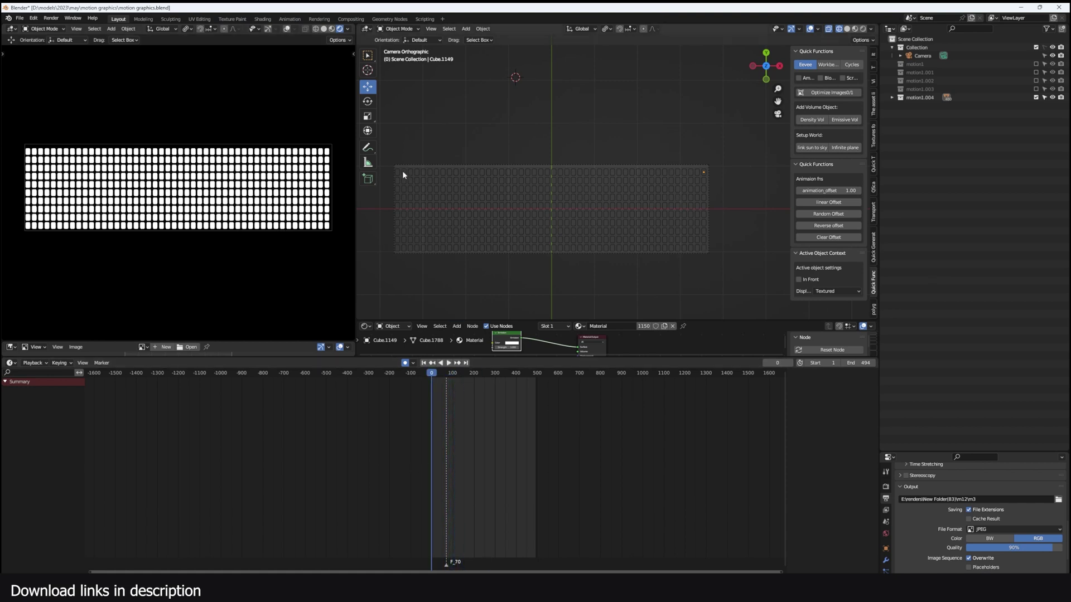
Select every cube in the grid, stretch their keyframes so the last one sits at about frame 33, and play it back
left_click_drag(397, 166, 707, 253)
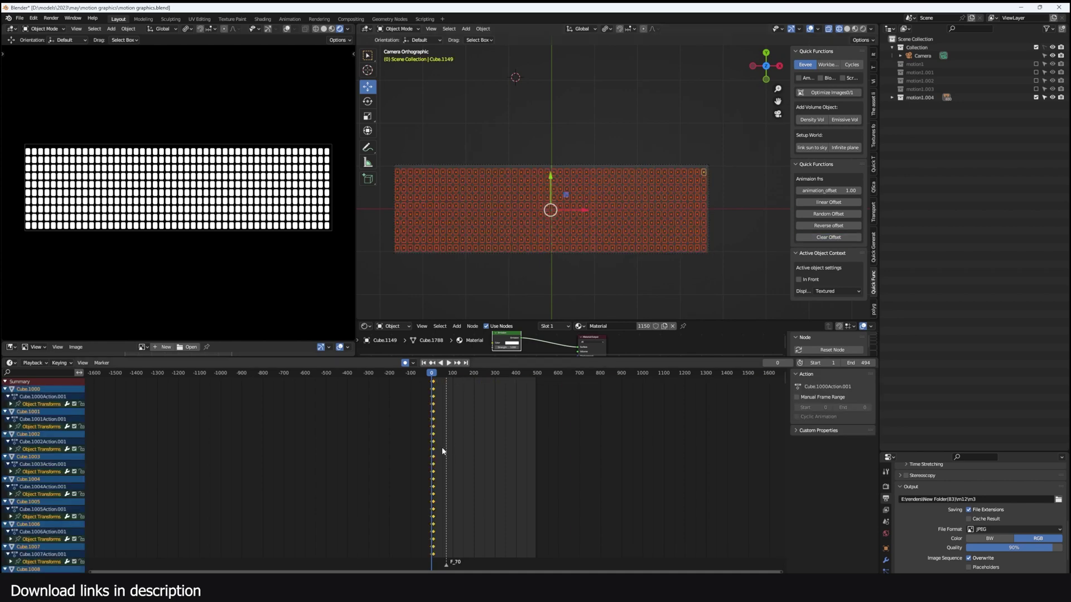
mouse_move(429, 423)
right_mouse_down("shift")
mouse_move(438, 418)
mouse_move(428, 422)
right_mouse_up("shift")
scroll(430, 423, "up", 10)
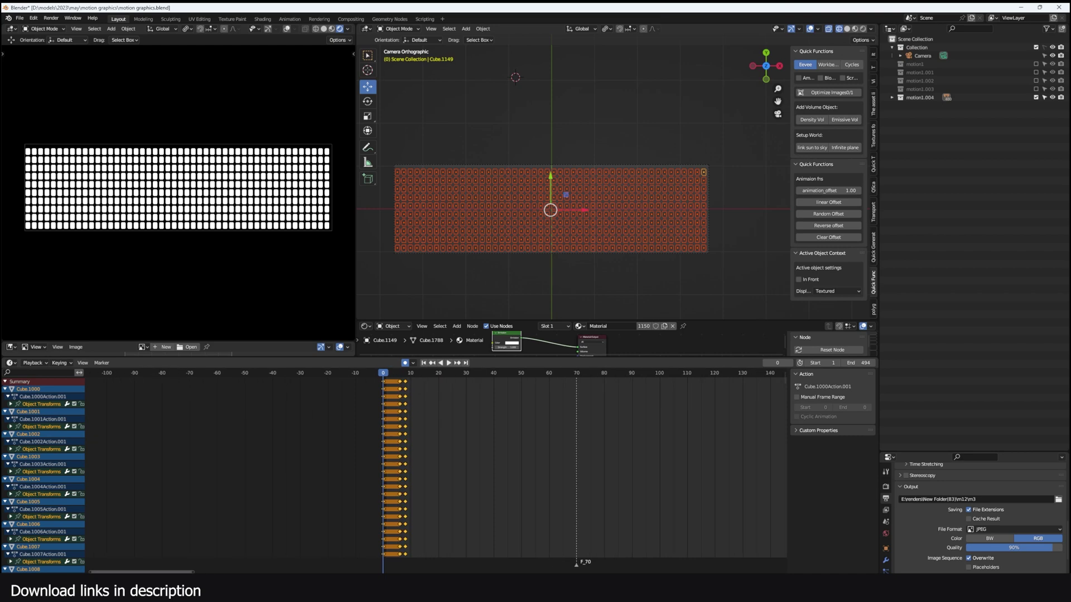
key("space")
key("Escape")
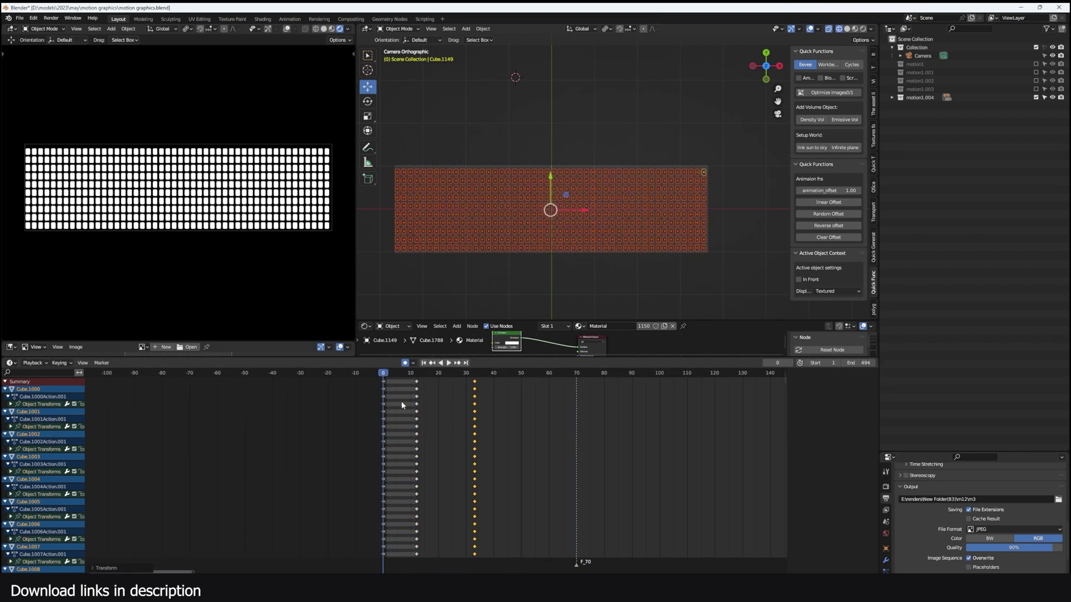
key("a")
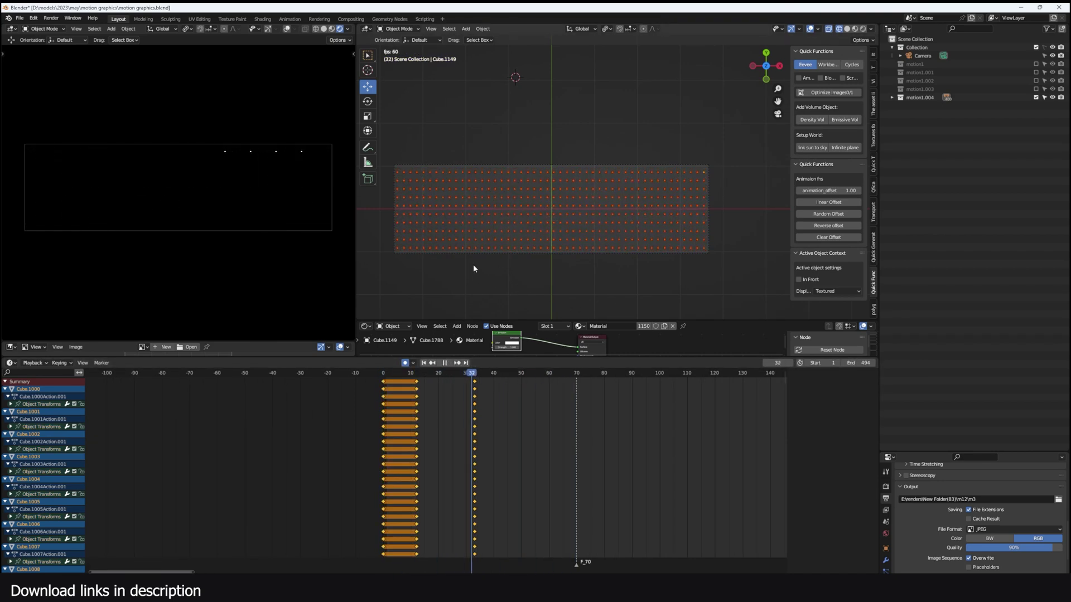
key("Escape")
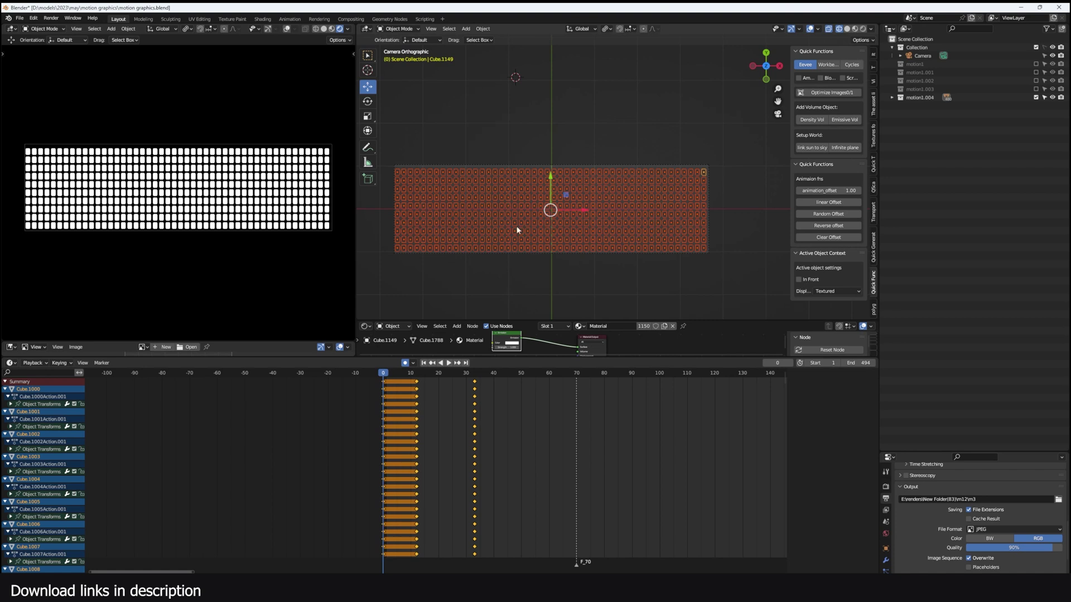
Try a linear offset of 1.00 on the grid cubes, reverse its direction, and move the keyframes later on the timeline
left_click(839, 202)
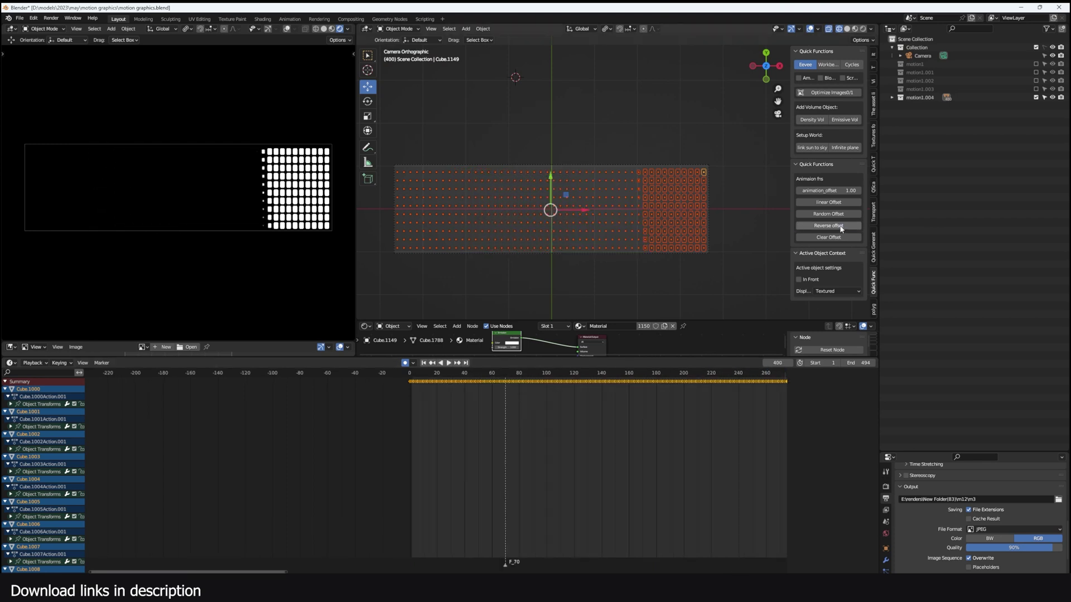
left_click(839, 227)
scroll(457, 396, "down", 10)
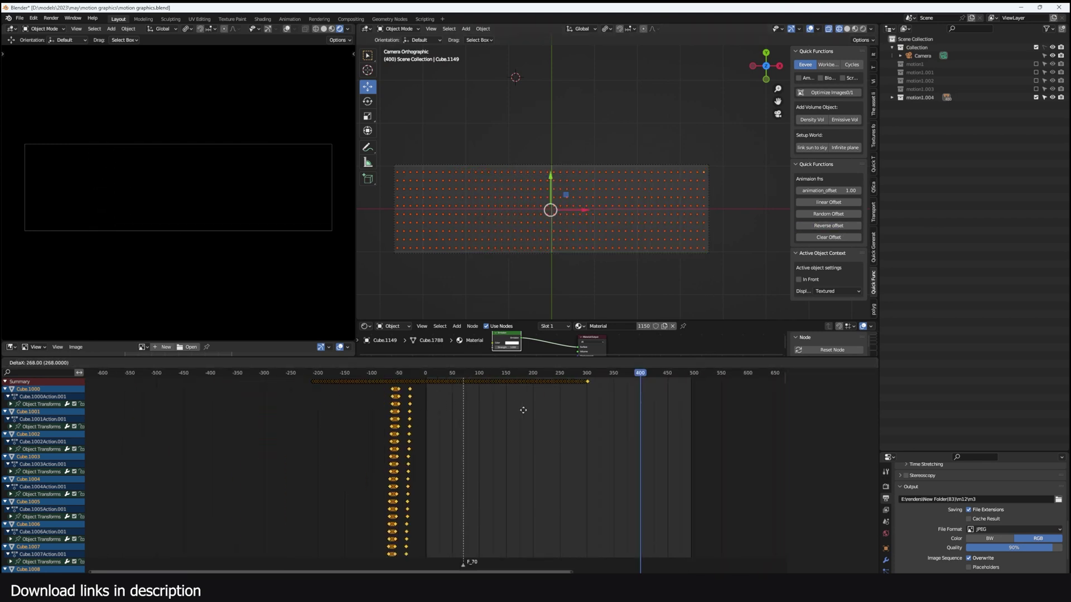
left_click_drag(524, 409, 630, 409)
key("shift+Left")
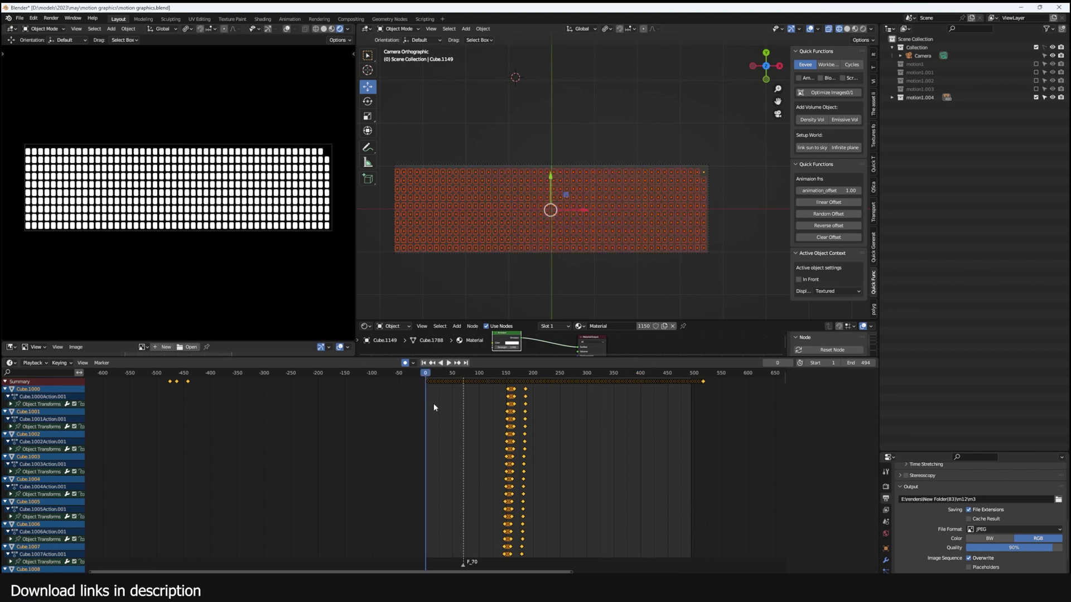
Play back the reversed offset on the grid and clear the offset
key("space")
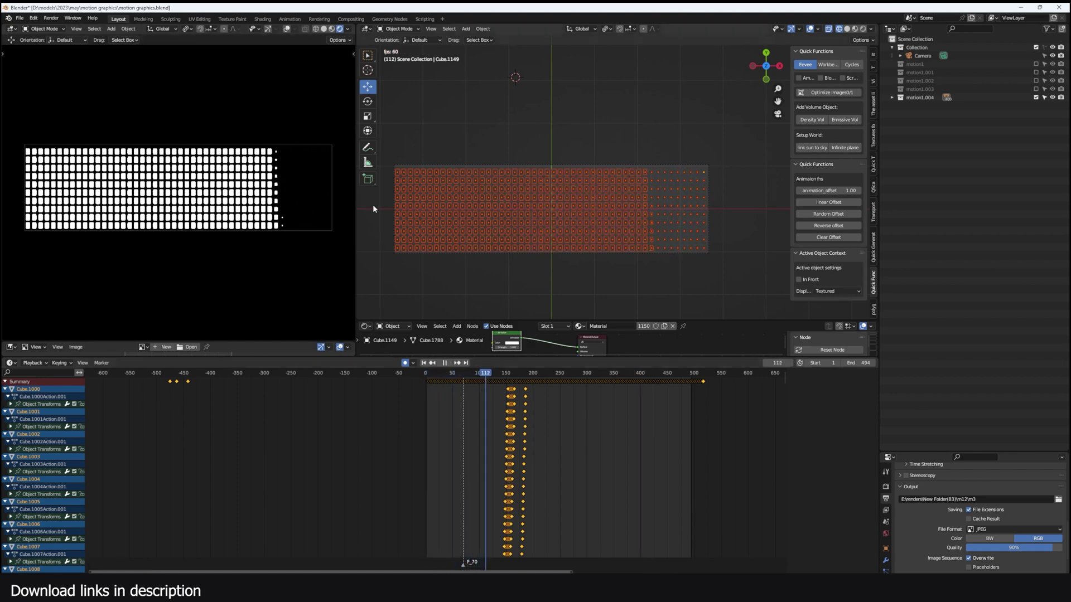
key("space")
left_click(828, 238)
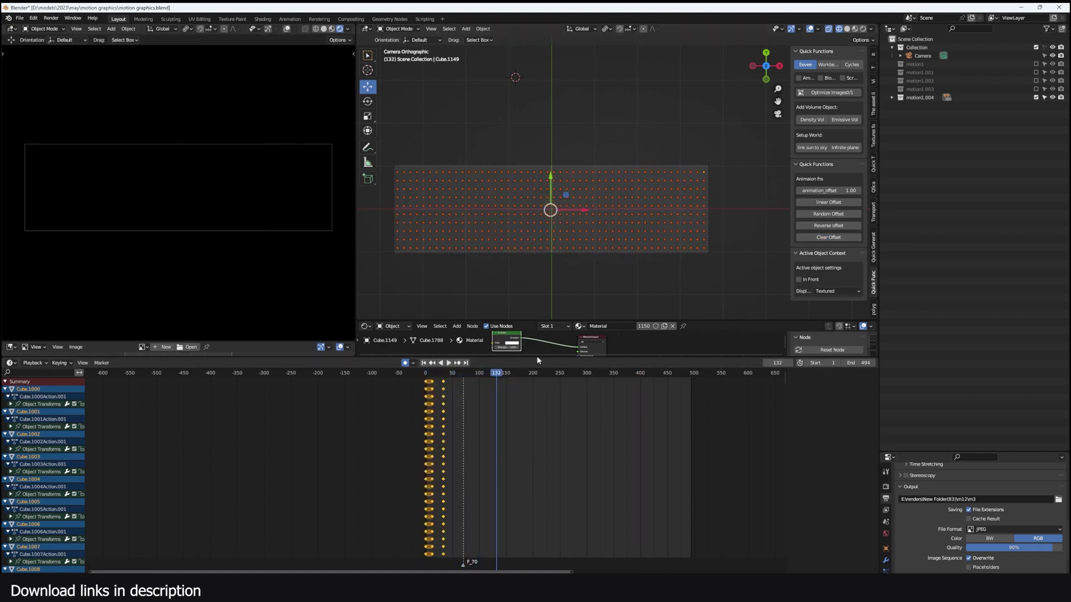
Return to the start frame, apply a random offset of 1.00 to the grid cubes' animation, and play it back
right_click(404, 413, "shift")
key("space")
key("Escape")
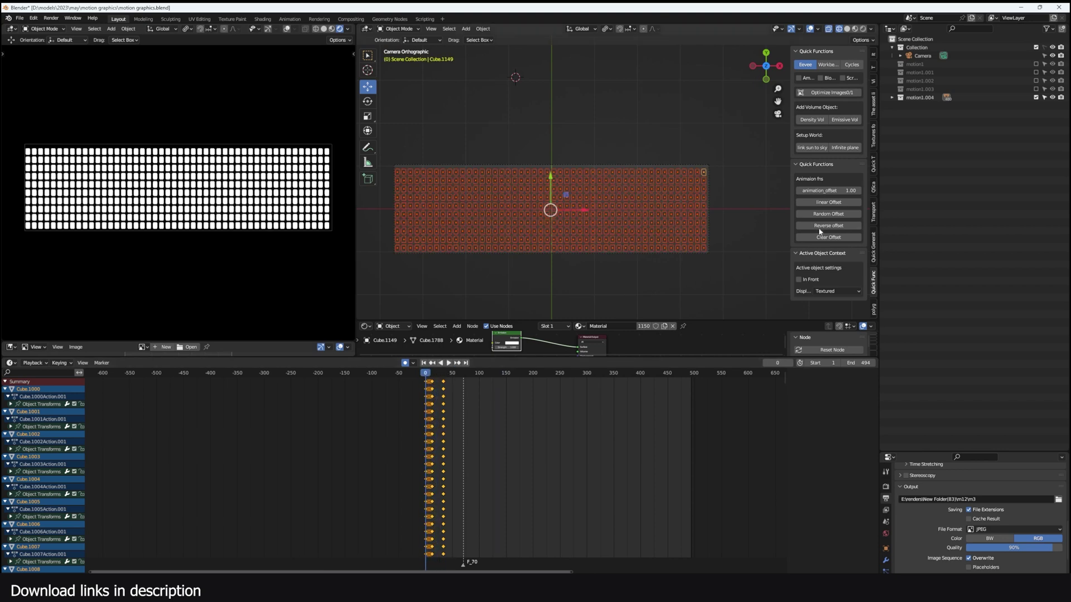
left_click(827, 214)
key("space")
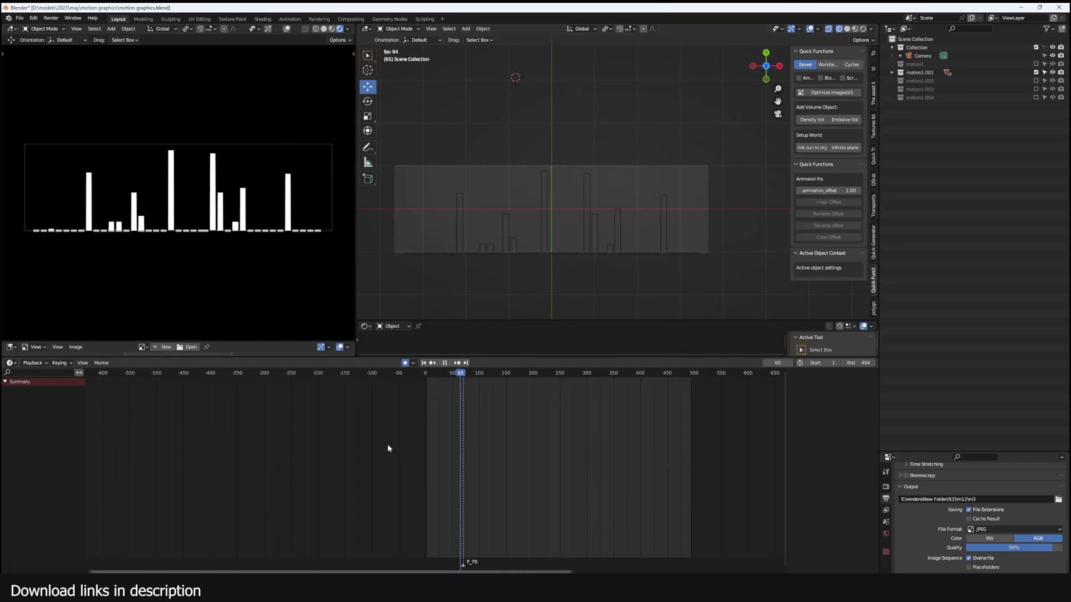
Show only the motion1.001 bars, clear the offset on all of them, and play their synchronized animation
key("Escape")
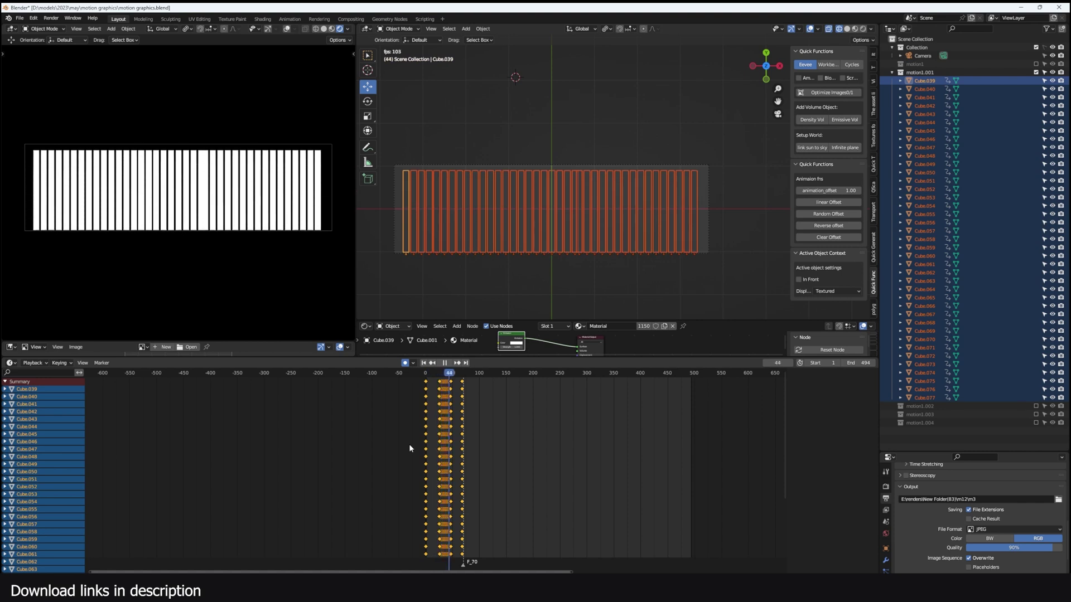
key("Escape")
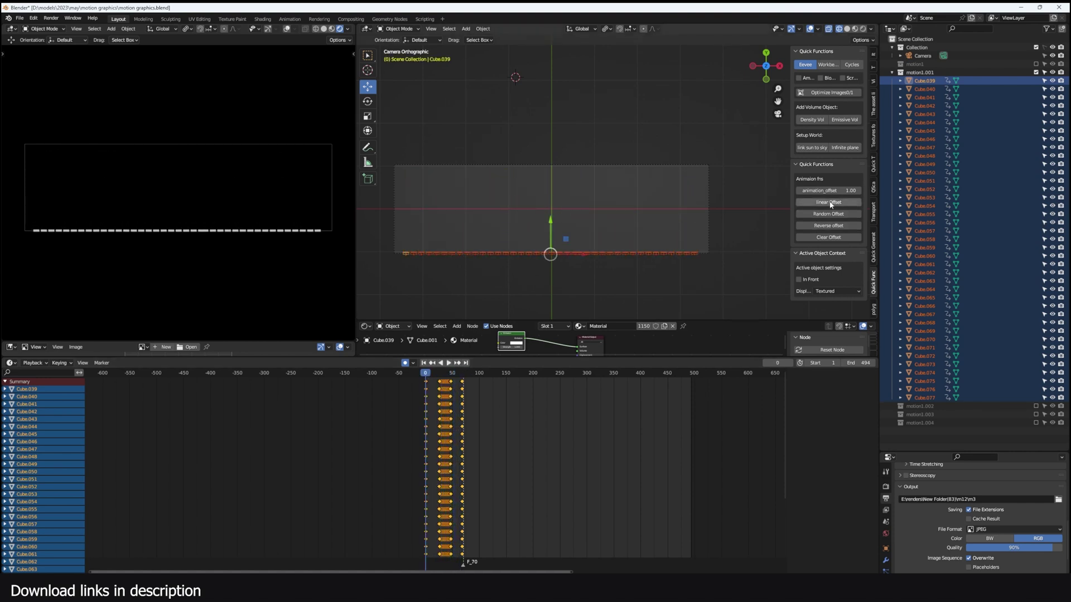
Try a linear offset of 1.00 on the motion1.001 bars, play it back, and clear the offset
key("space")
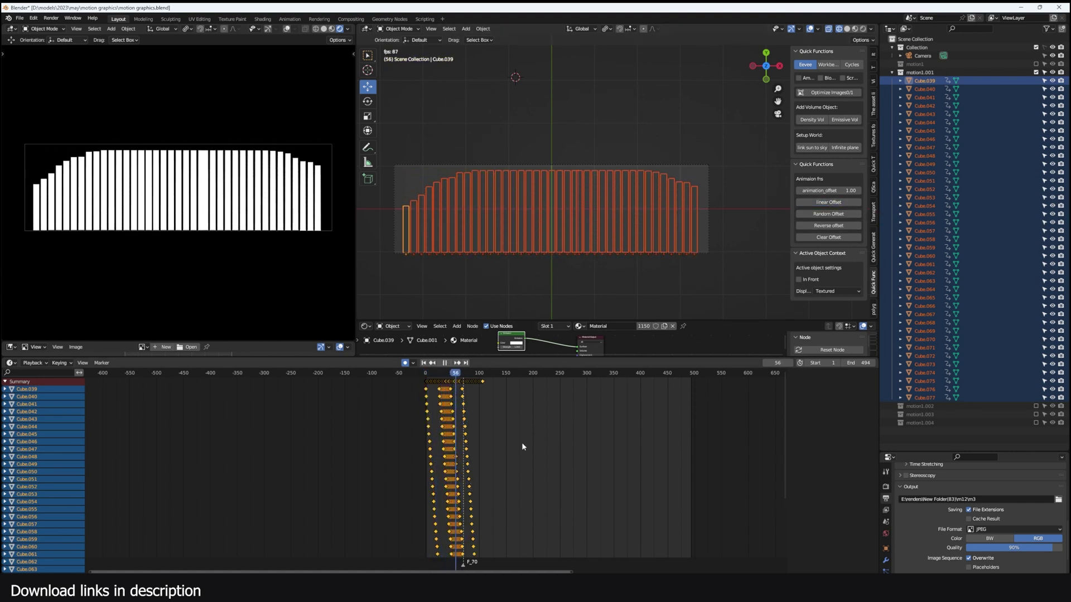
key("Escape")
key("space")
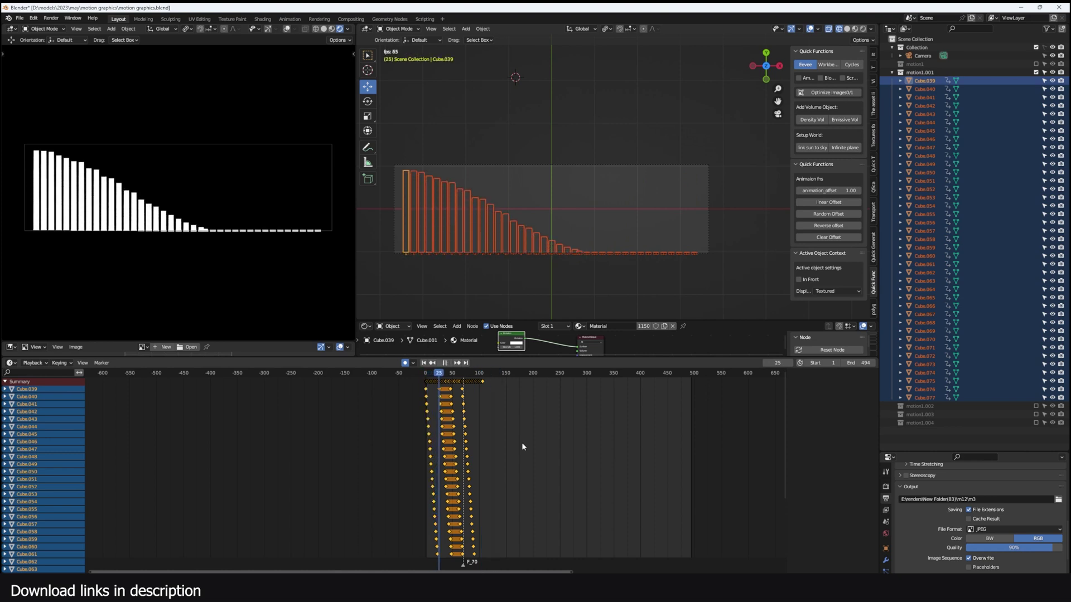
key("Escape")
left_click(830, 237)
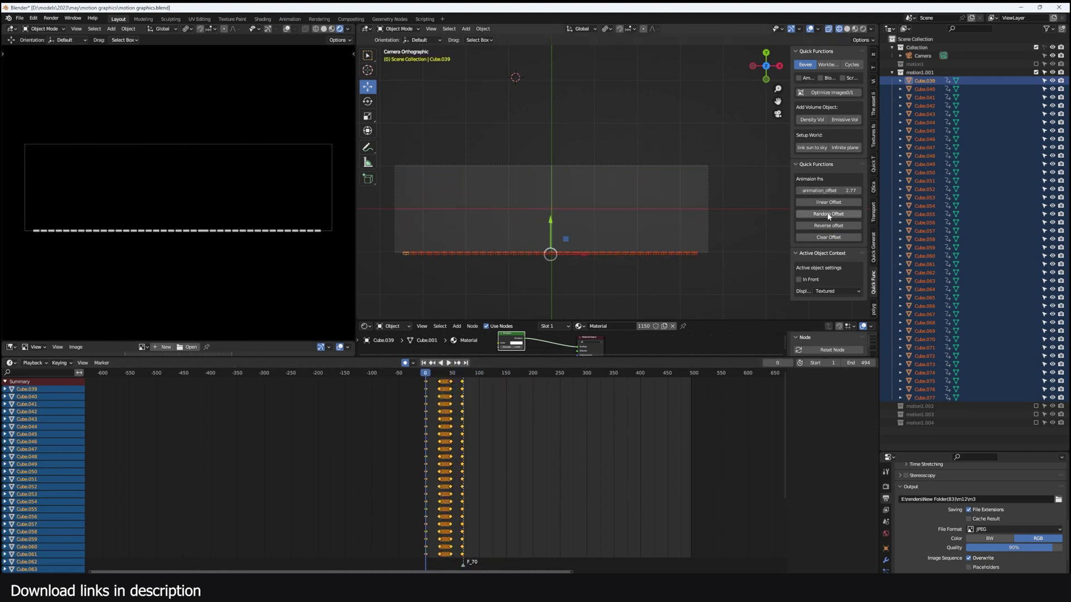
Apply a random offset of 2.77 to the bars, shift their keyframes to start at frame 0, and play the animation
left_click(828, 214)
key("g")
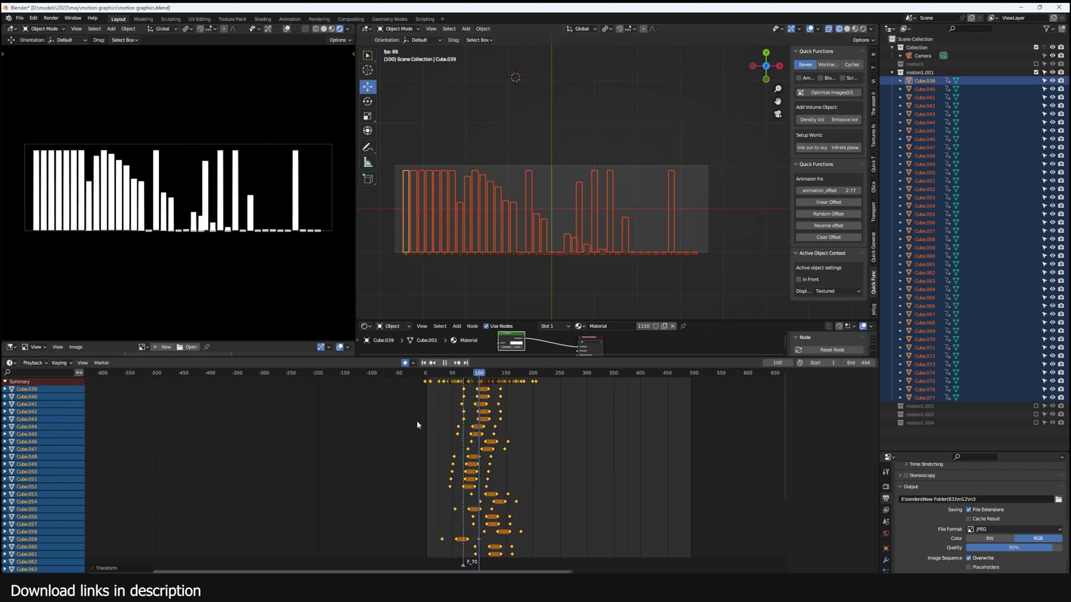
key("Escape")
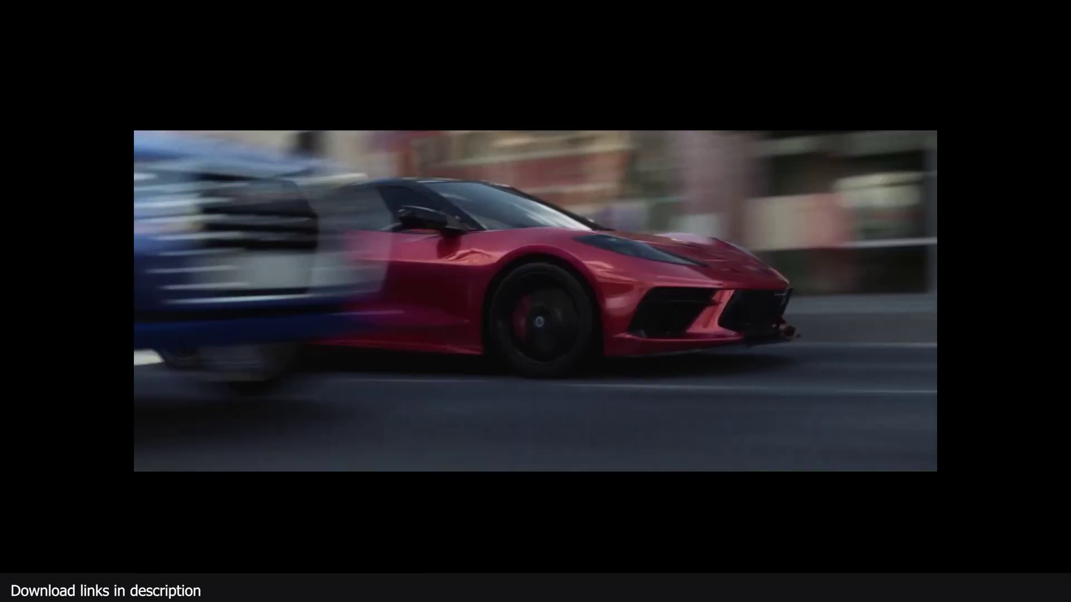
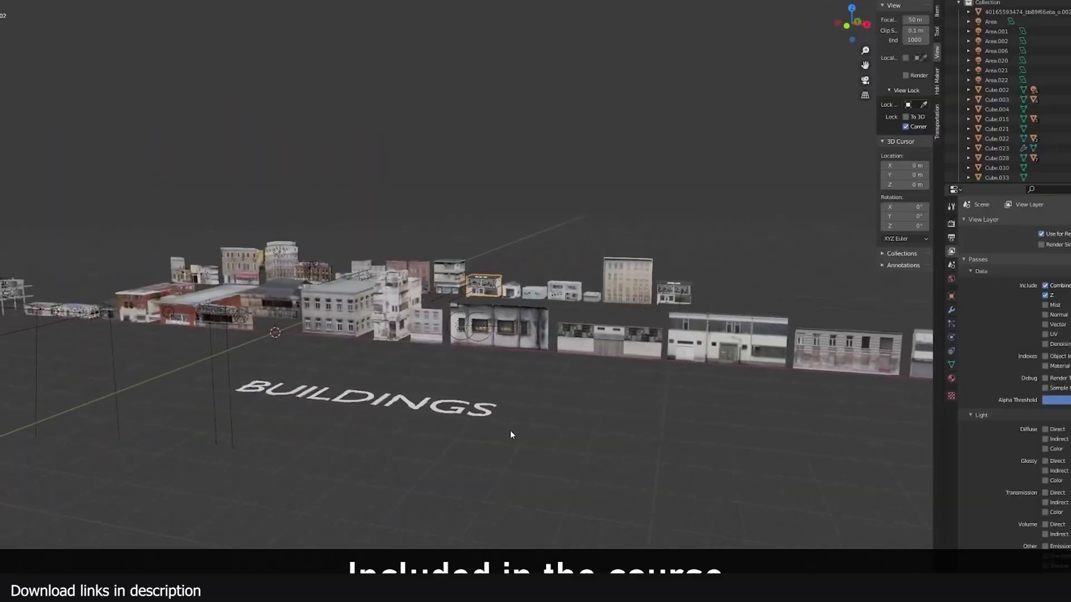
middle_click_drag(510, 430, 584, 429)
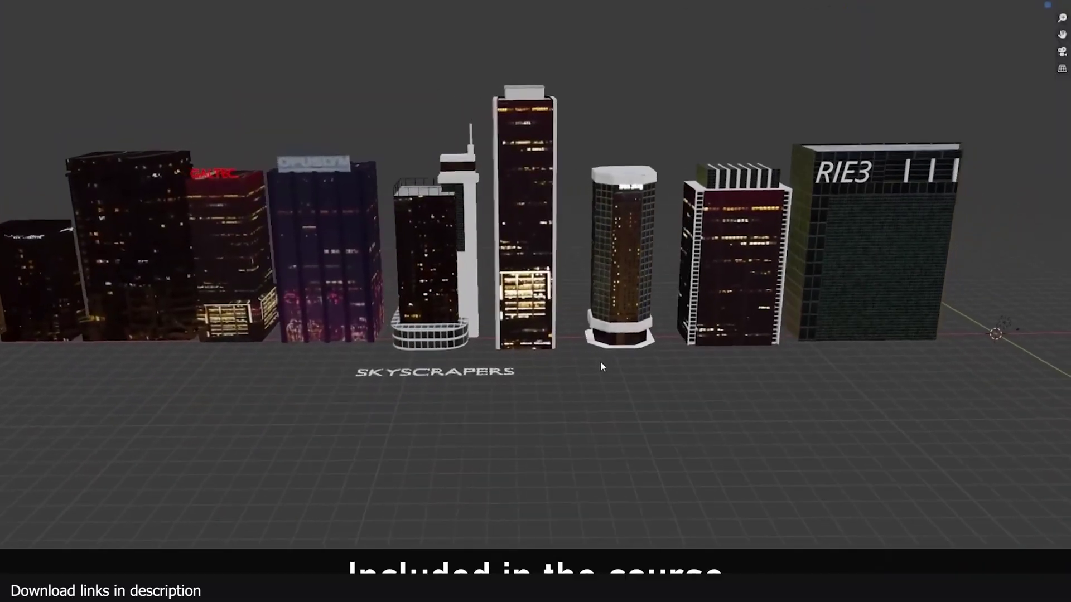
middle_click_drag(600, 360, 635, 359)
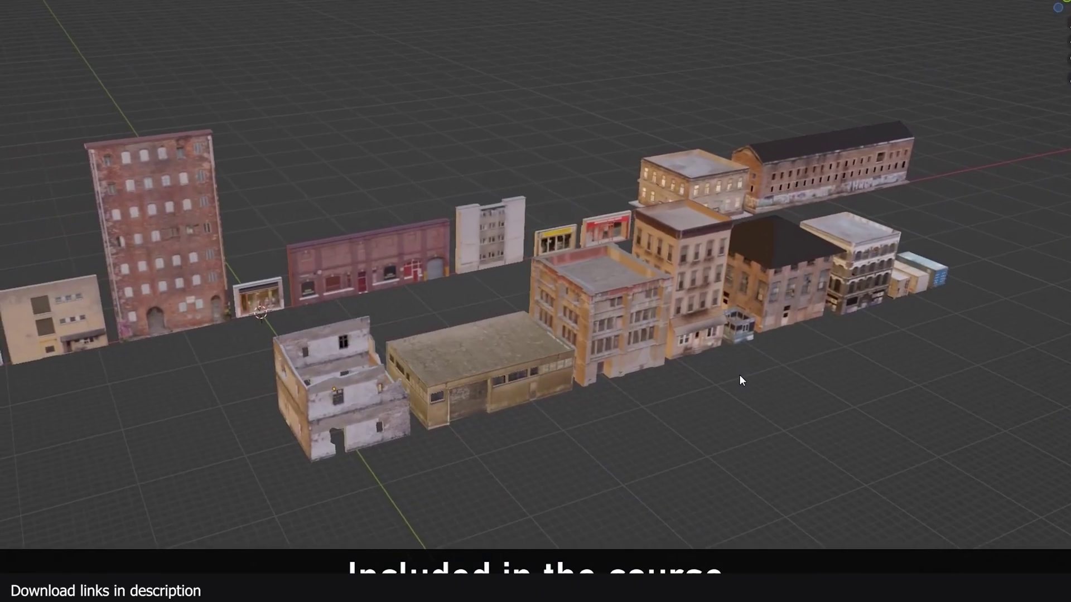
middle_click_drag(739, 377, 852, 367)
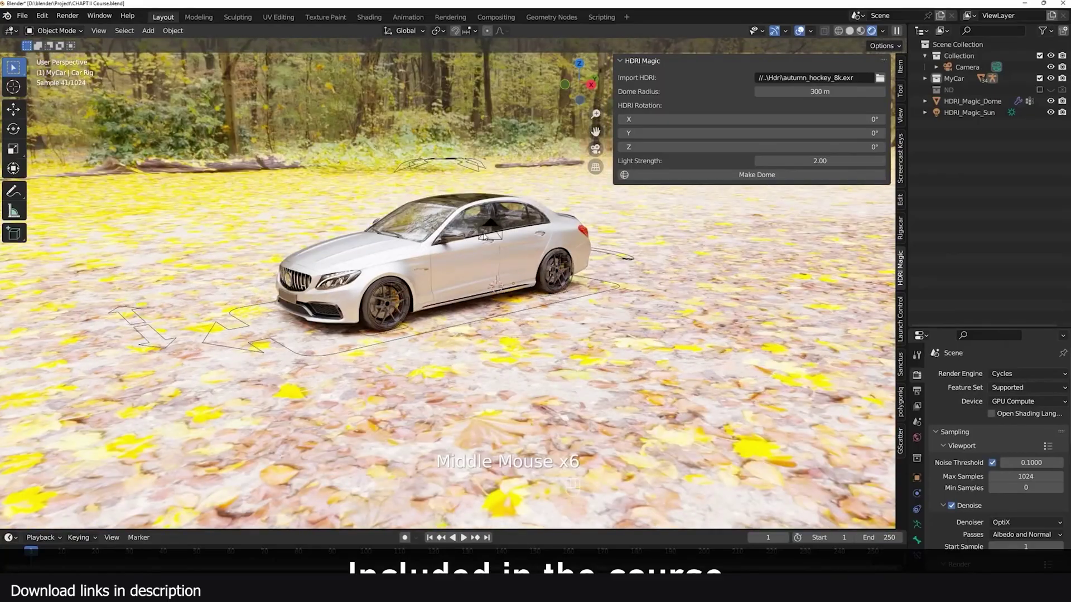
middle_click_drag(558, 254, 468, 255)
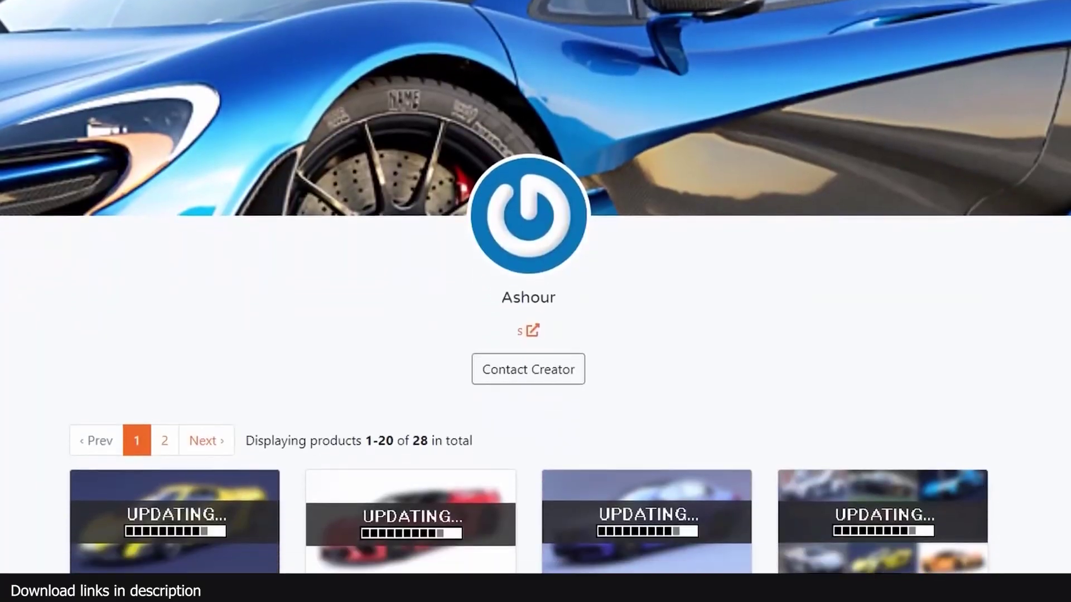
scroll(535, 301, "down", 10)
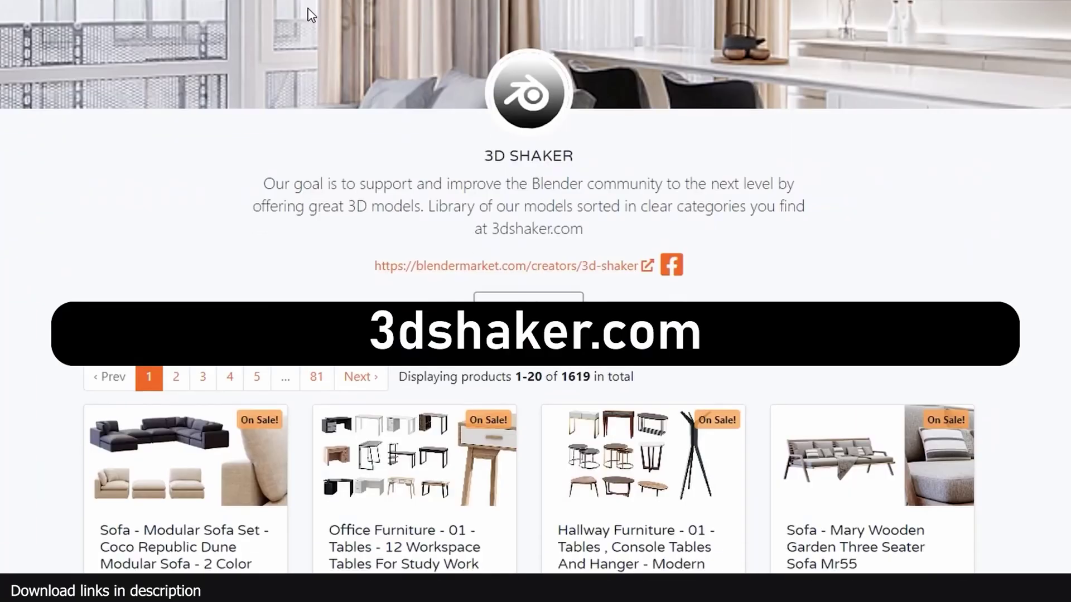